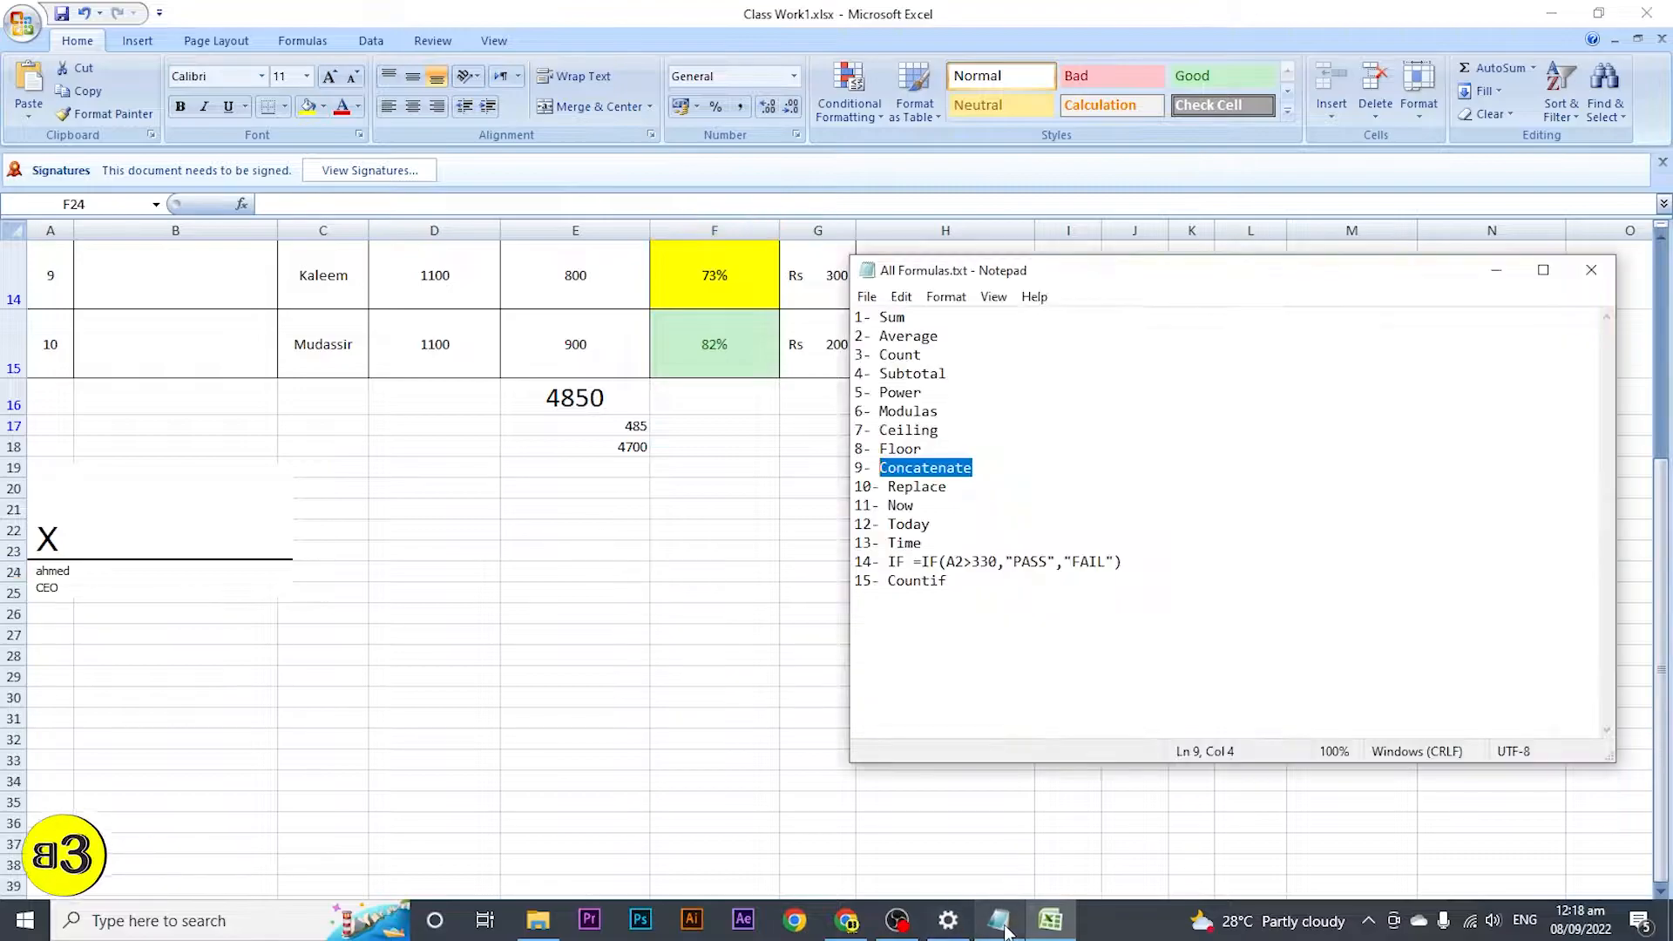
Step: Highlight Concatenate in the Notepad list of formulas and return to the Excel worksheet
left_click(904, 467)
left_click_drag(985, 467, 886, 466)
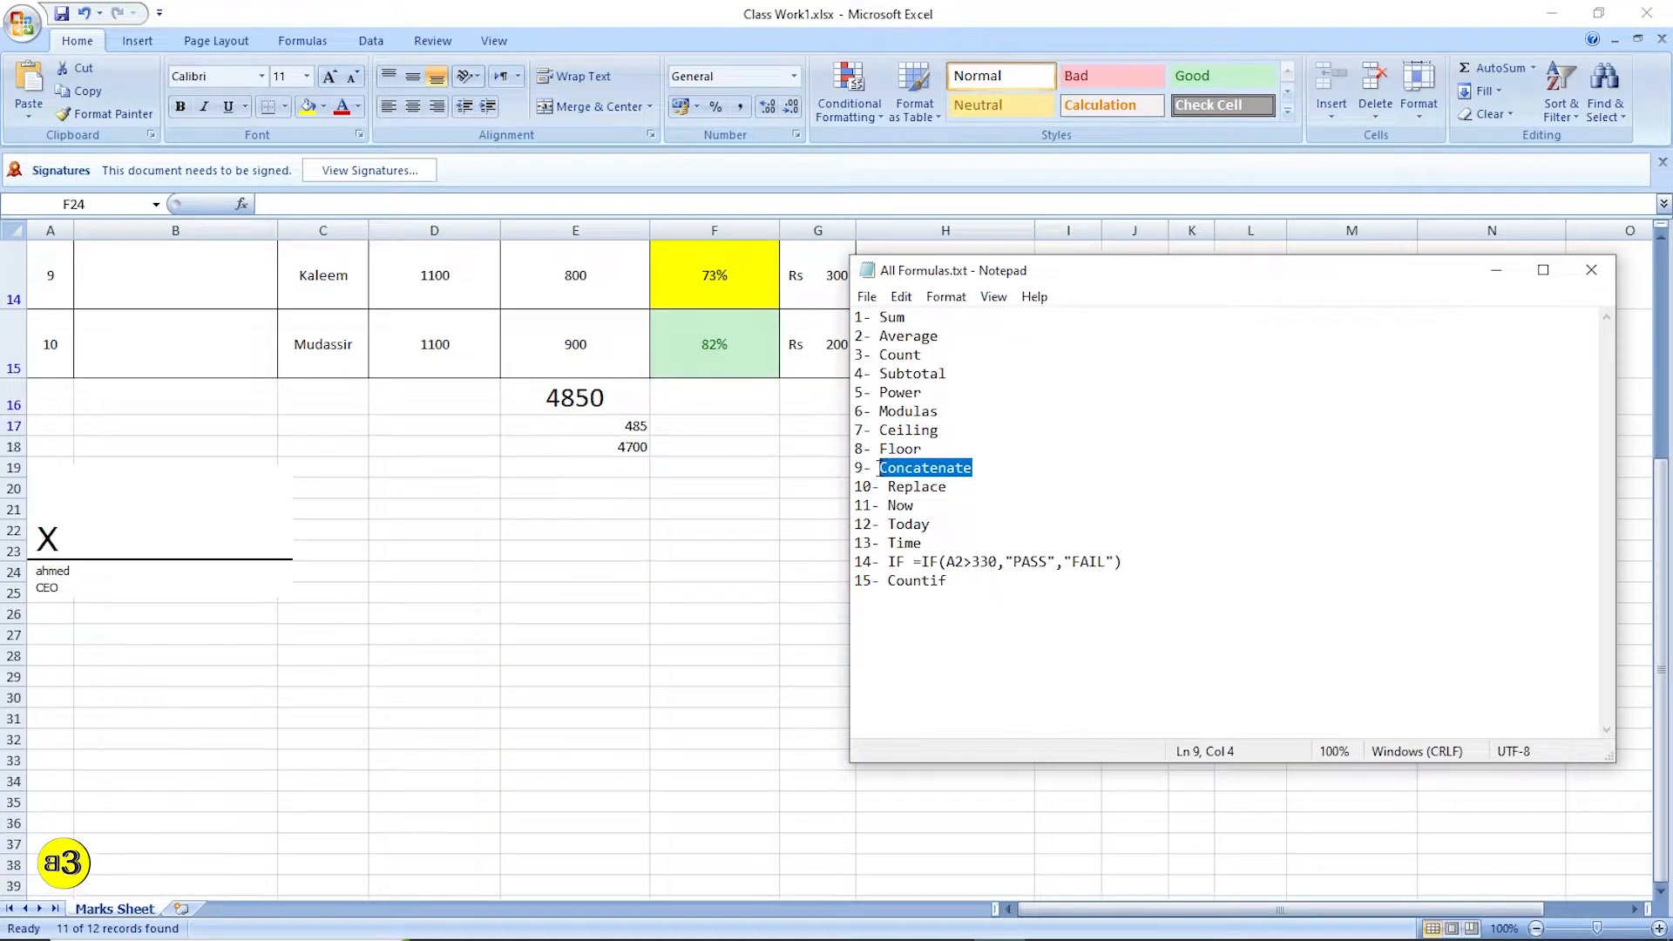
left_click(707, 631)
left_click(760, 673)
Step: Enter the three parts of a person's full name in cells E29, E30 and E31, one part per cell
scroll(803, 643, "up", 1)
scroll(802, 643, "down", 3)
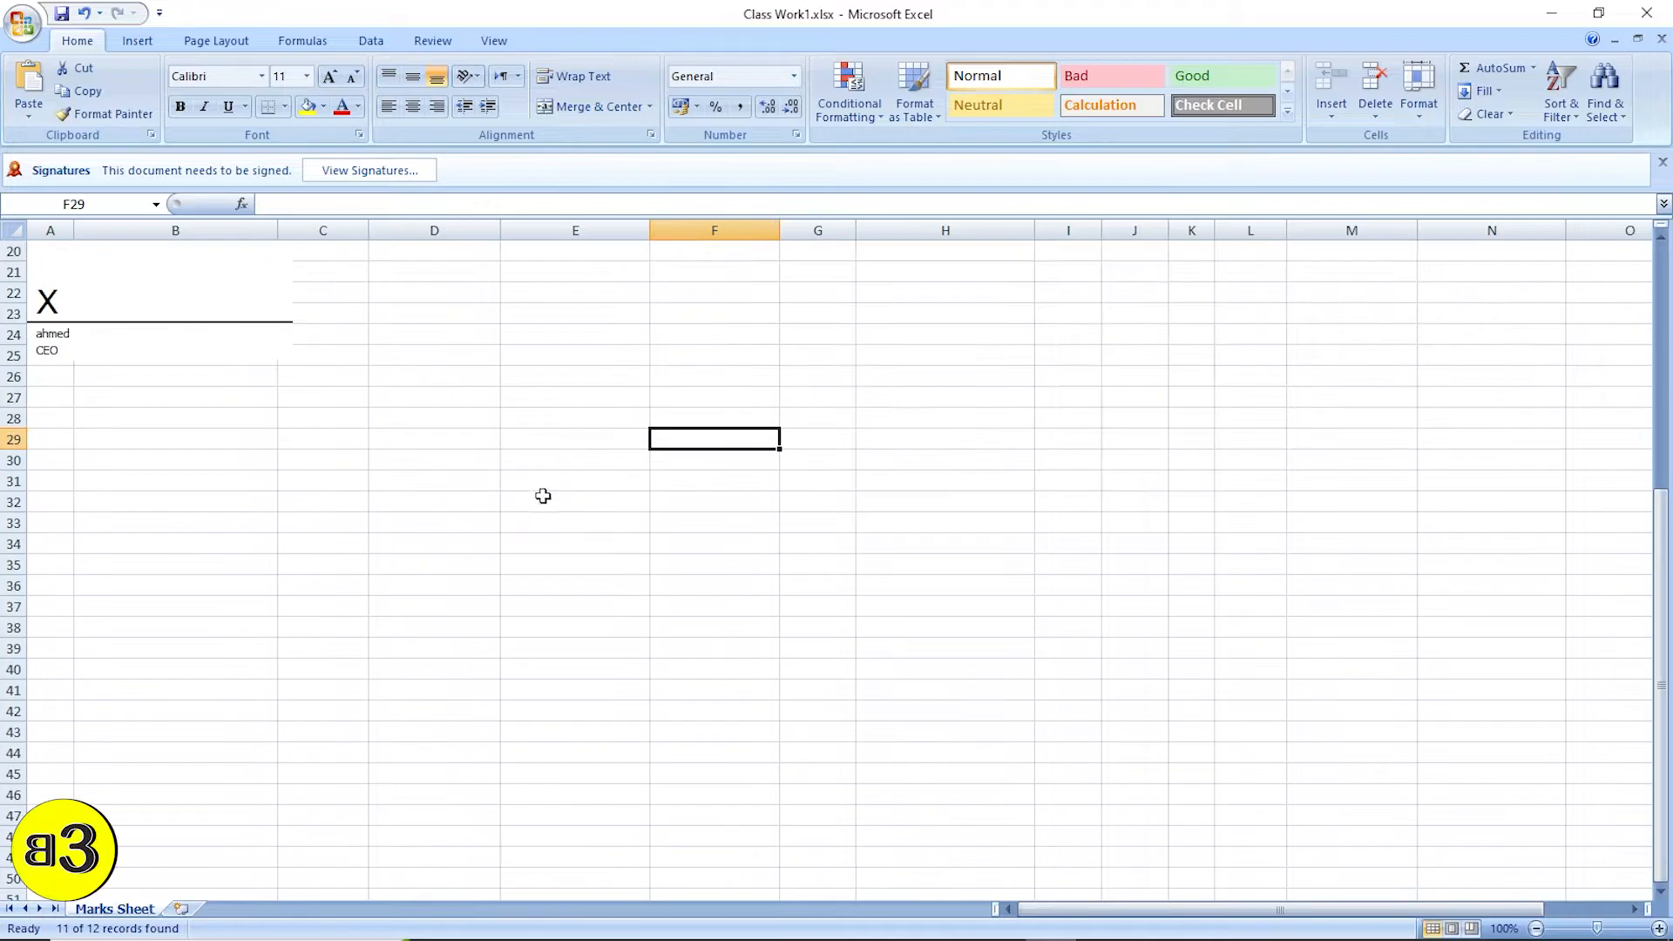
left_click(530, 422)
left_click(528, 444)
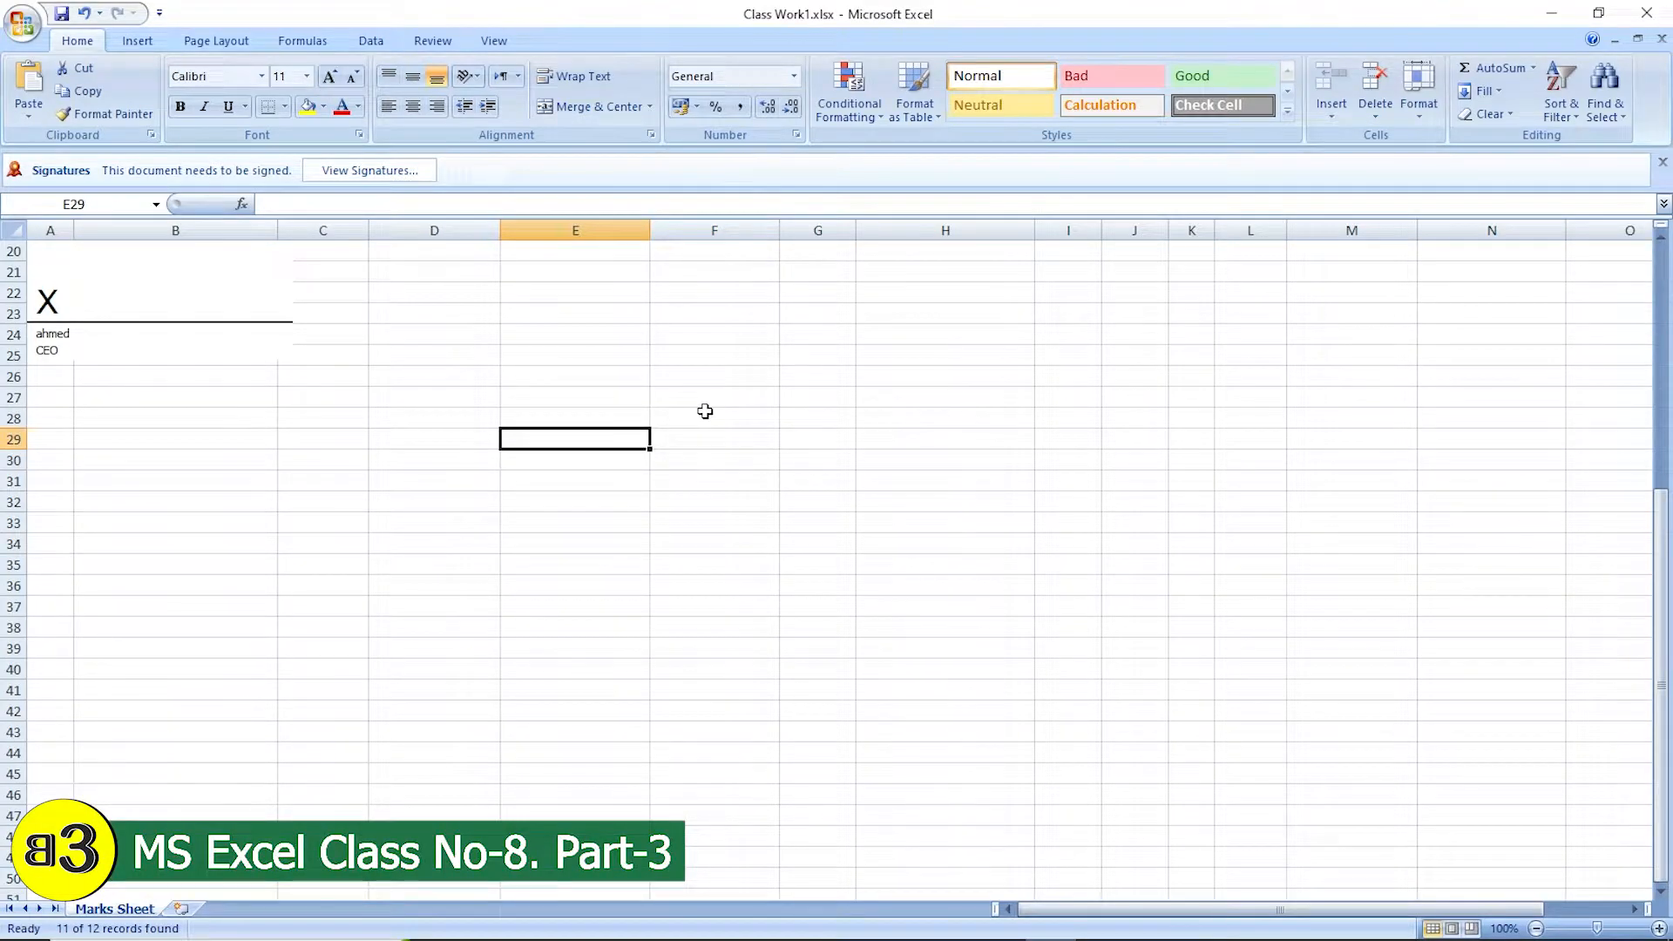
type("Muhammad")
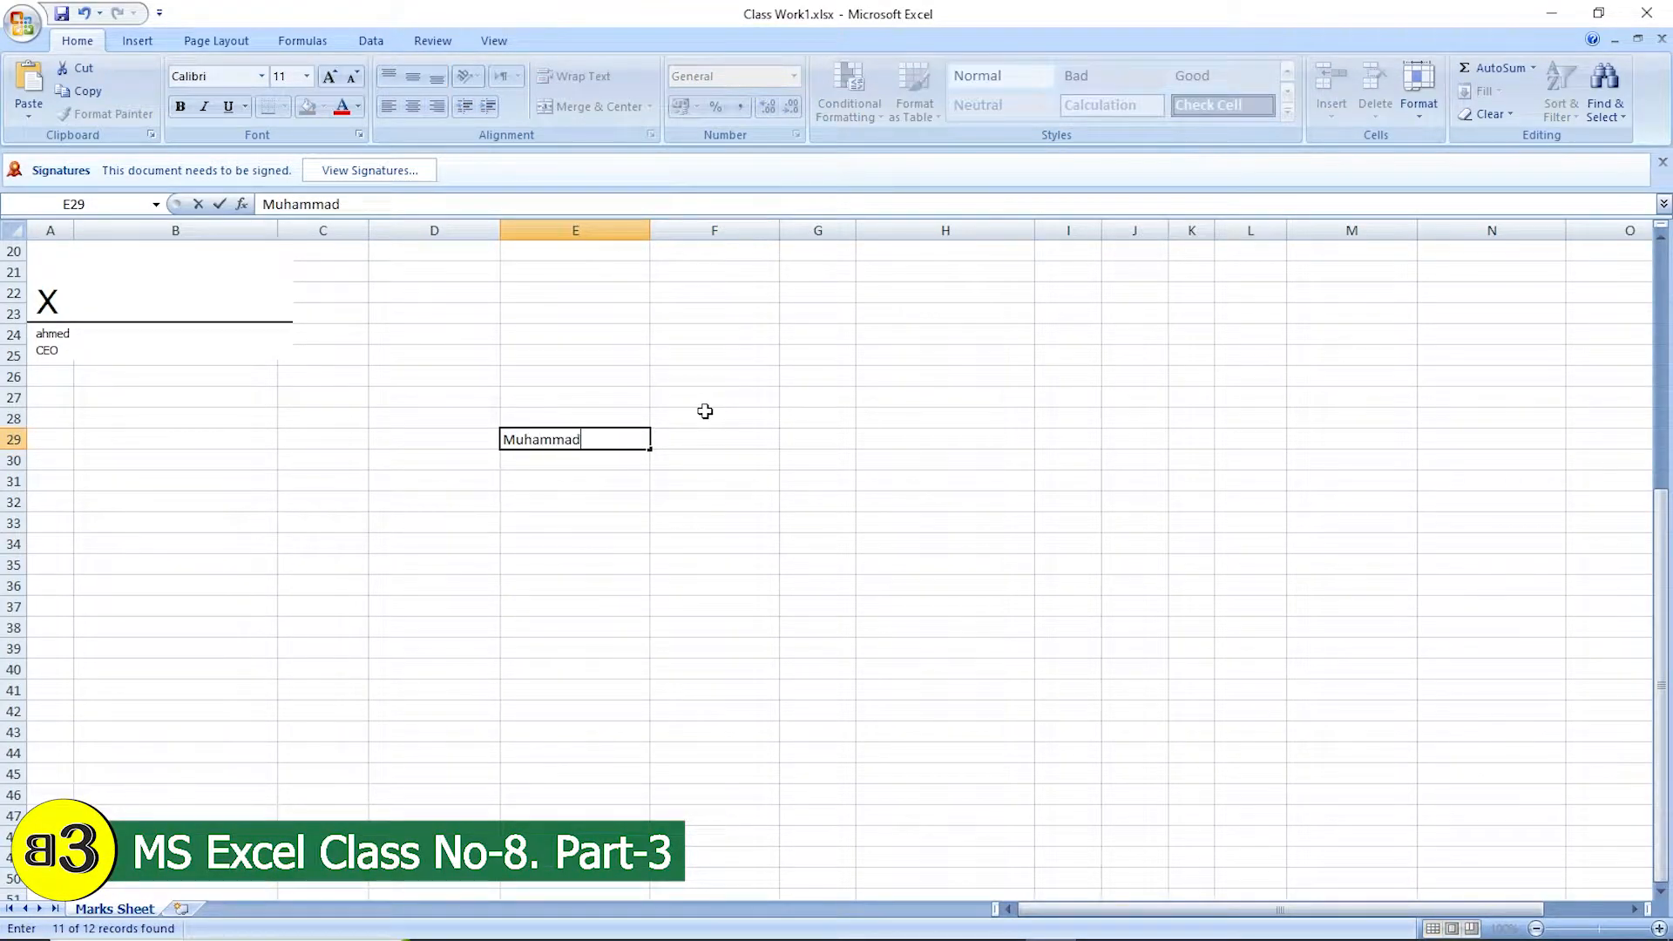
key("Return")
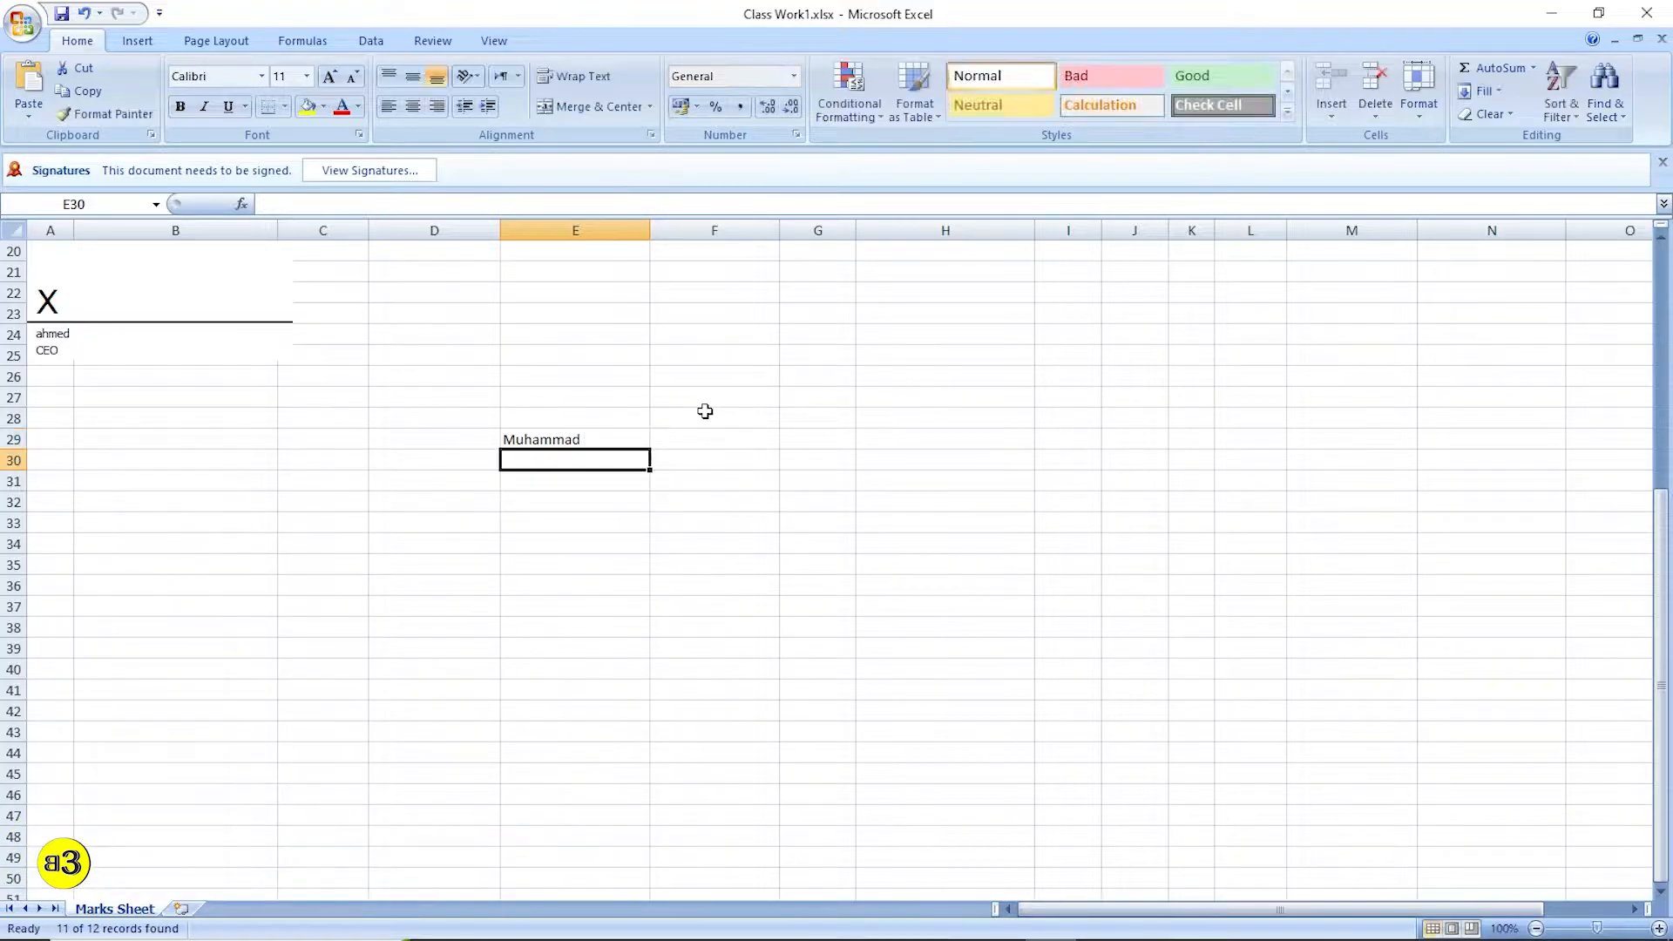
type("Ahmed")
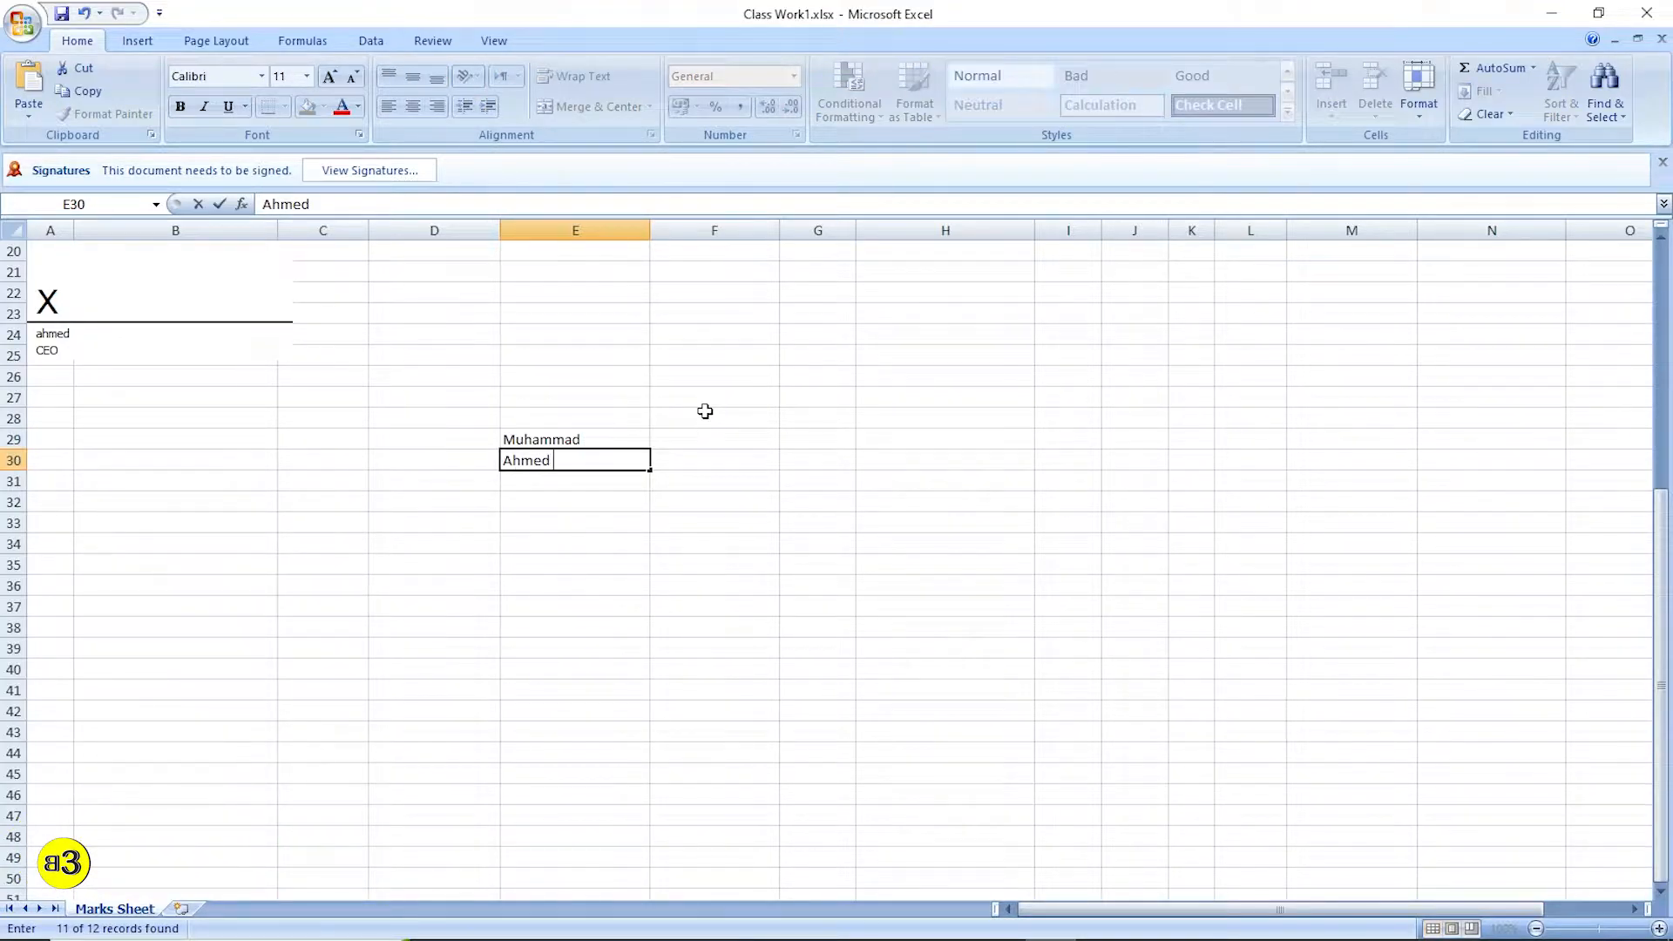
key("Return")
type("Khan")
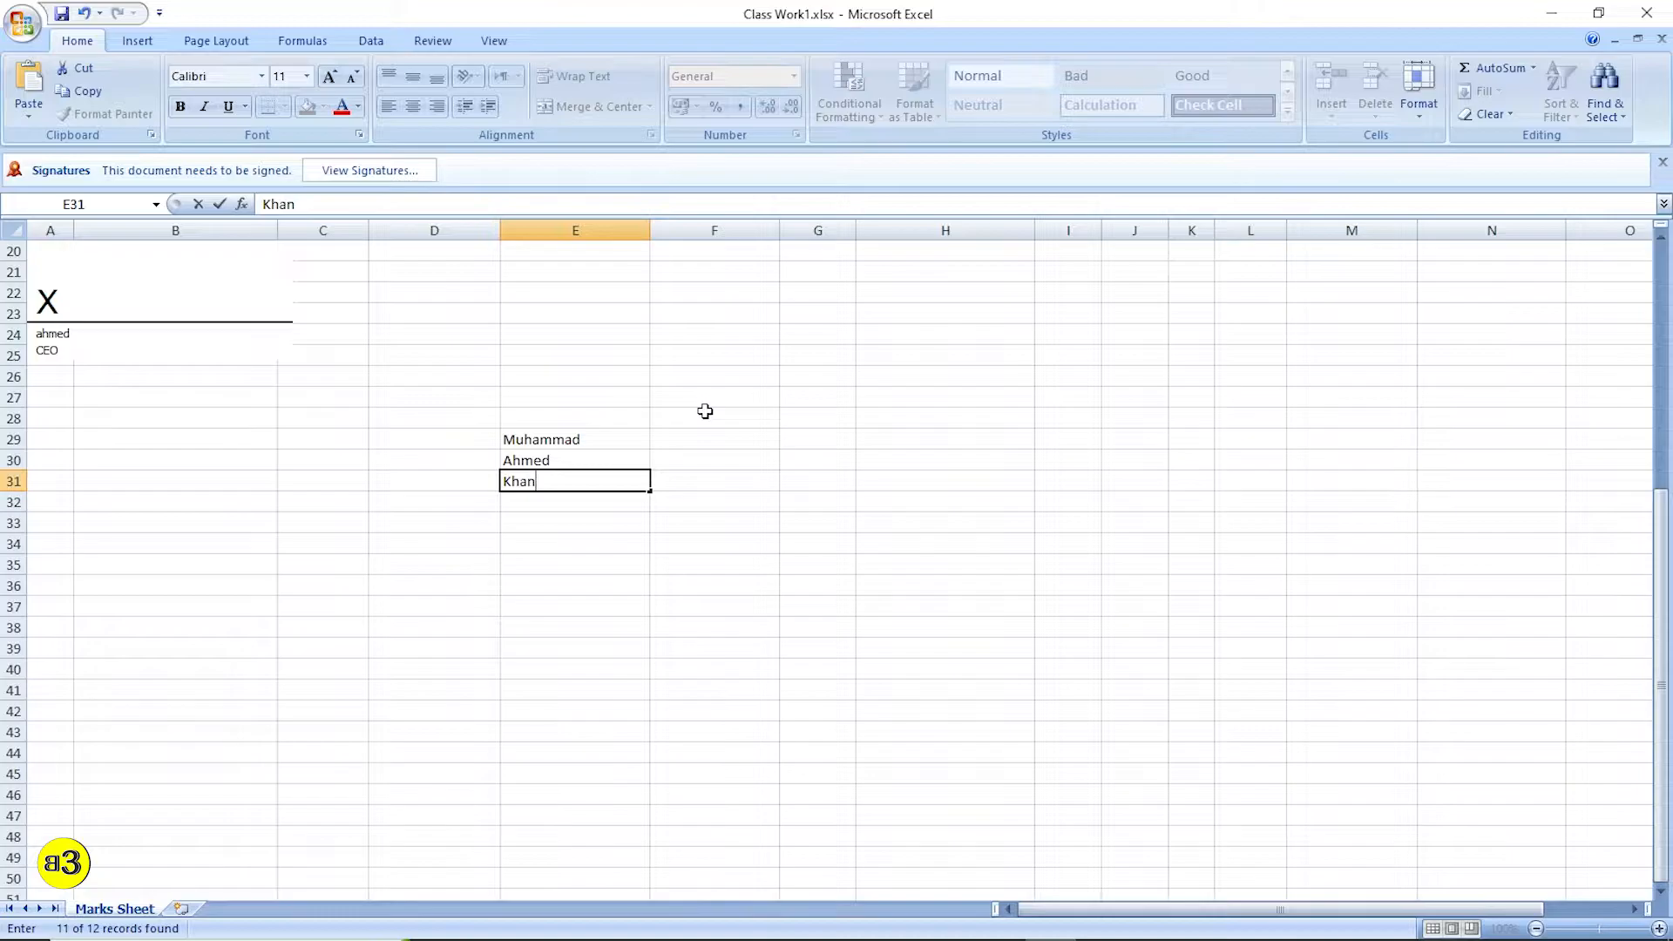
key("Return")
Step: Join the name parts from E29, E30 and E31 in cell H29 with a CONCATENATE formula
key("Right")
key("Up")
key("Up")
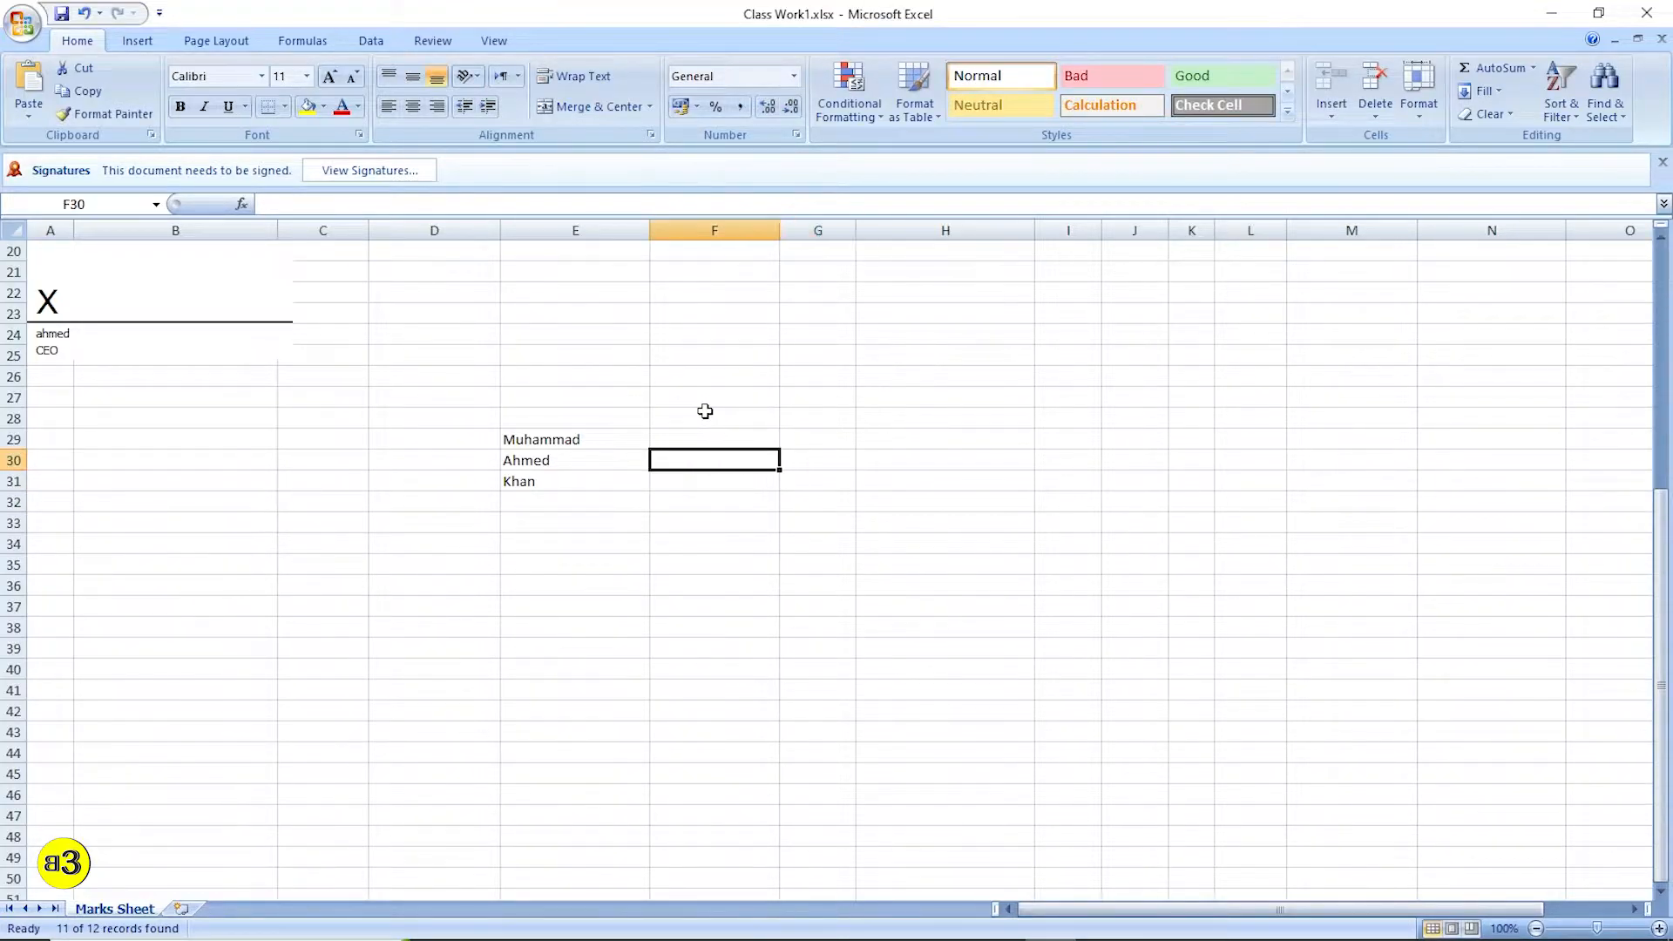
key("Right")
key("Right")
key("Up")
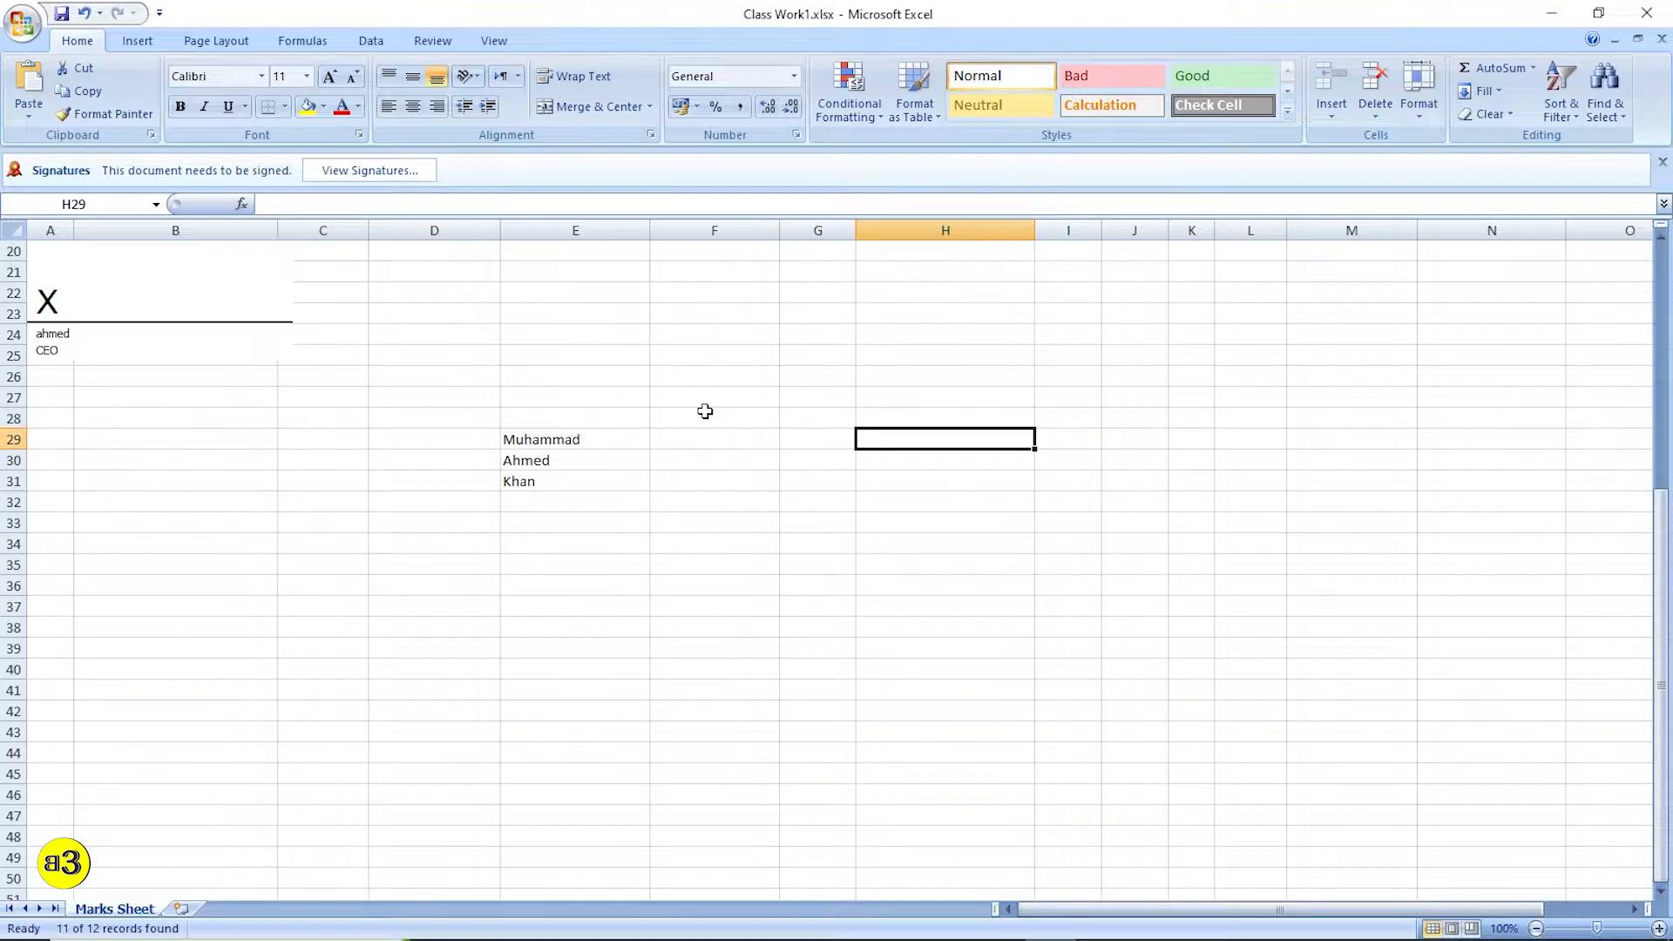
type("=con")
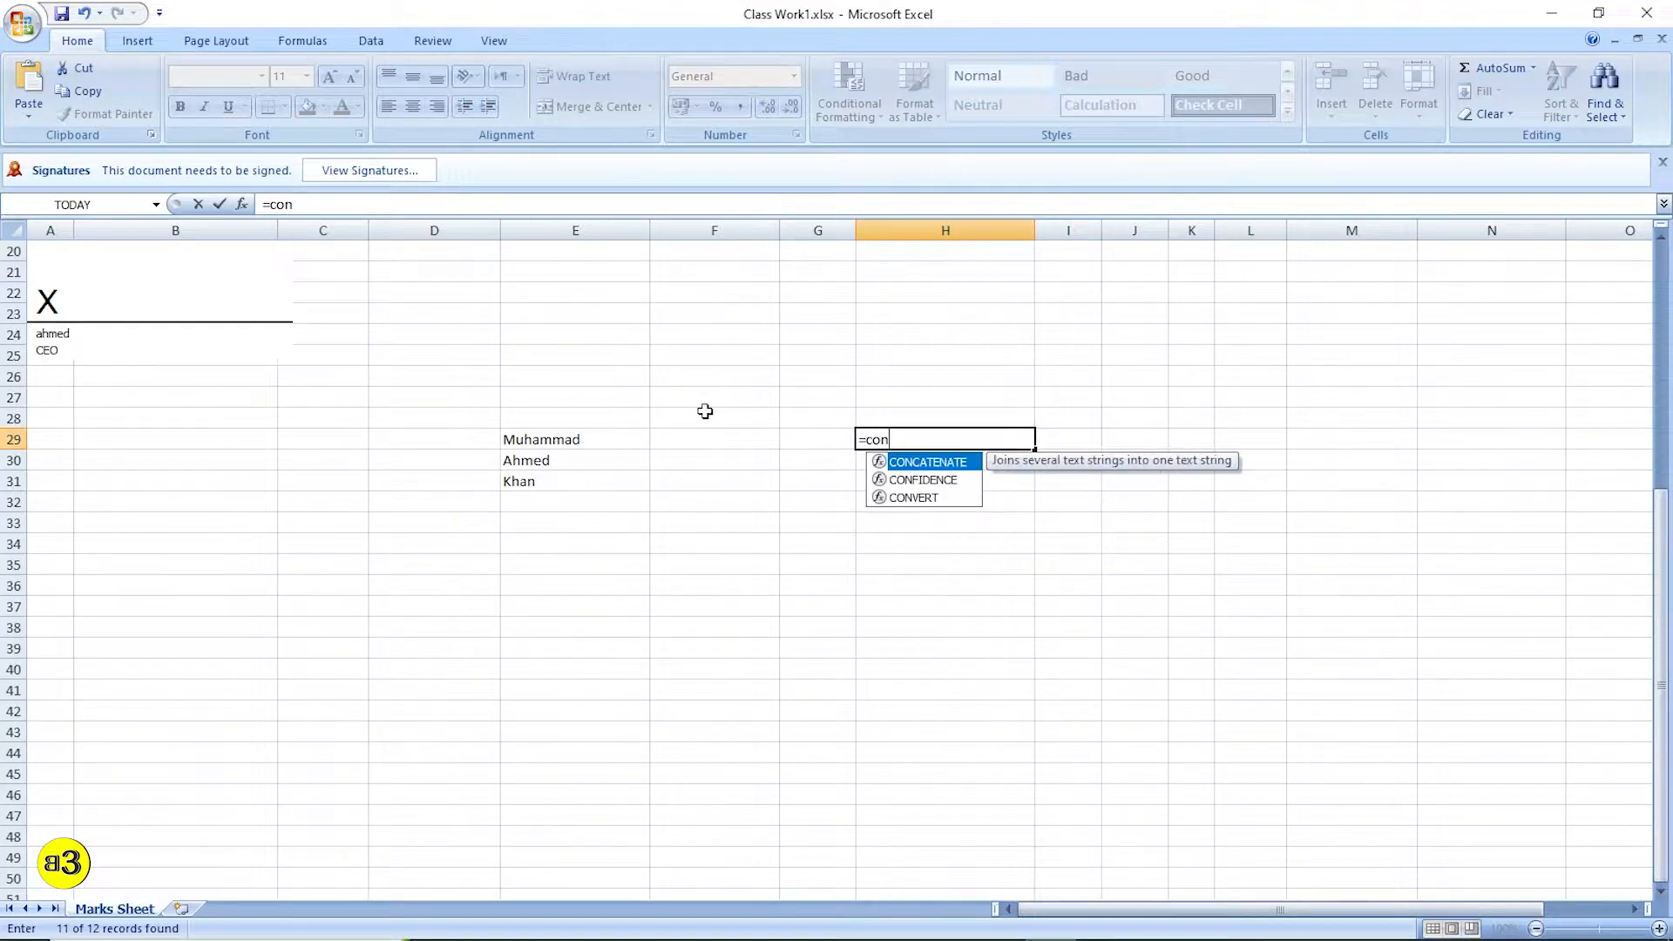
double_click(920, 463)
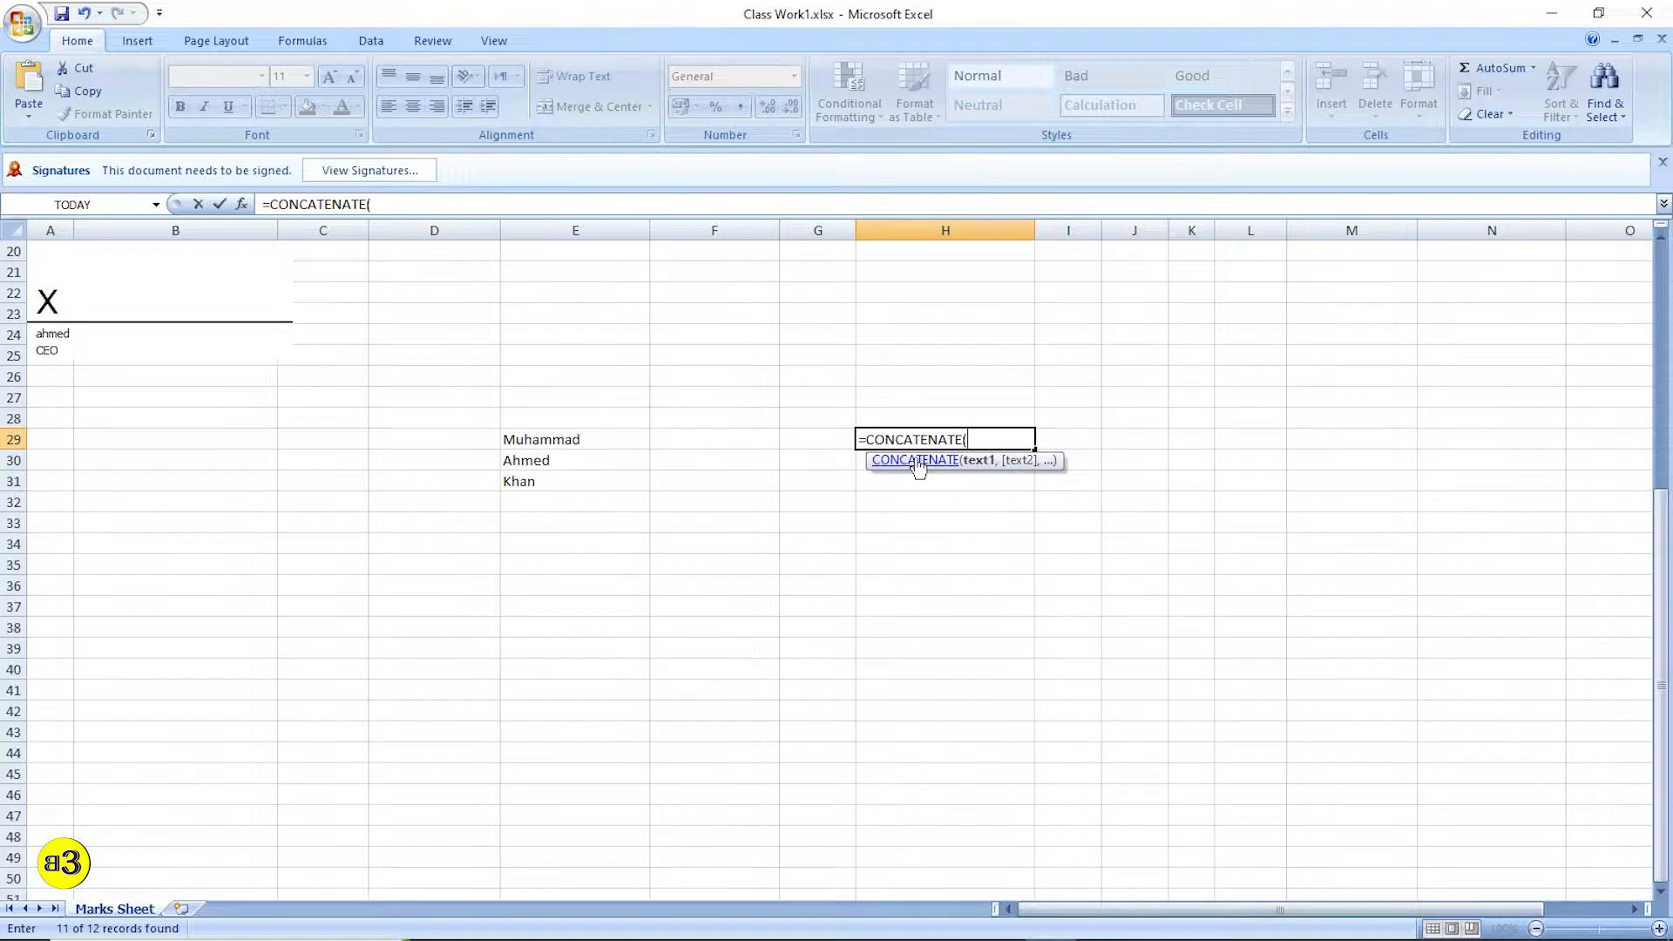
left_click(567, 438)
type(",")
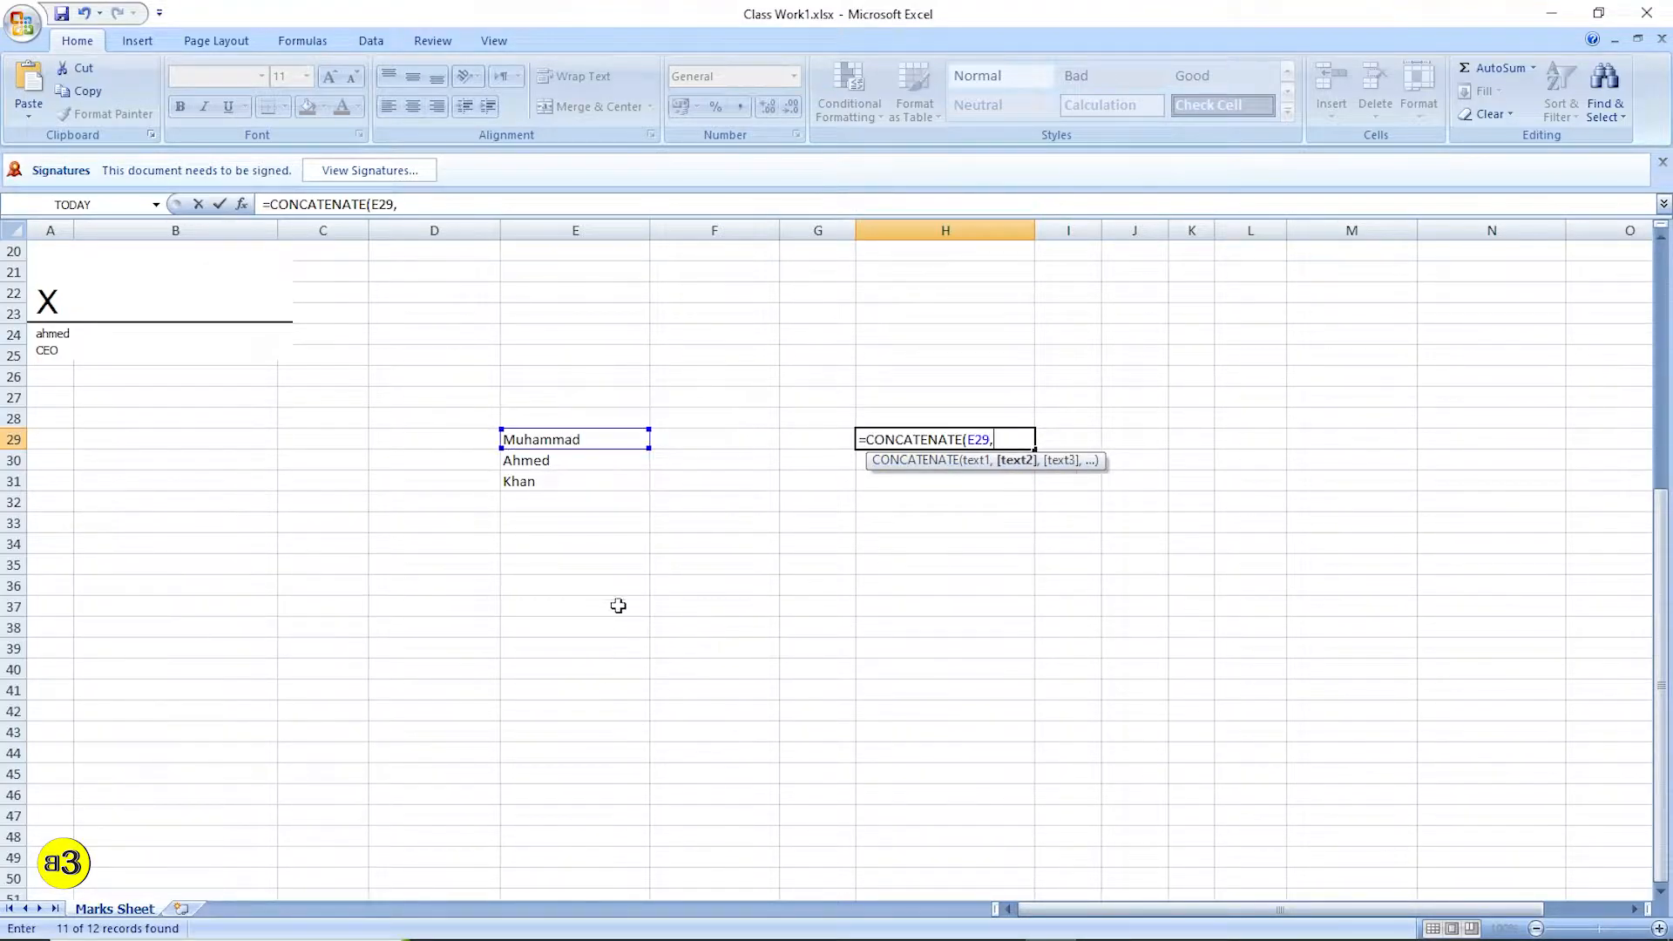
left_click(558, 462)
type(",")
left_click(548, 484)
key("Return")
left_click(953, 423)
left_click(952, 442)
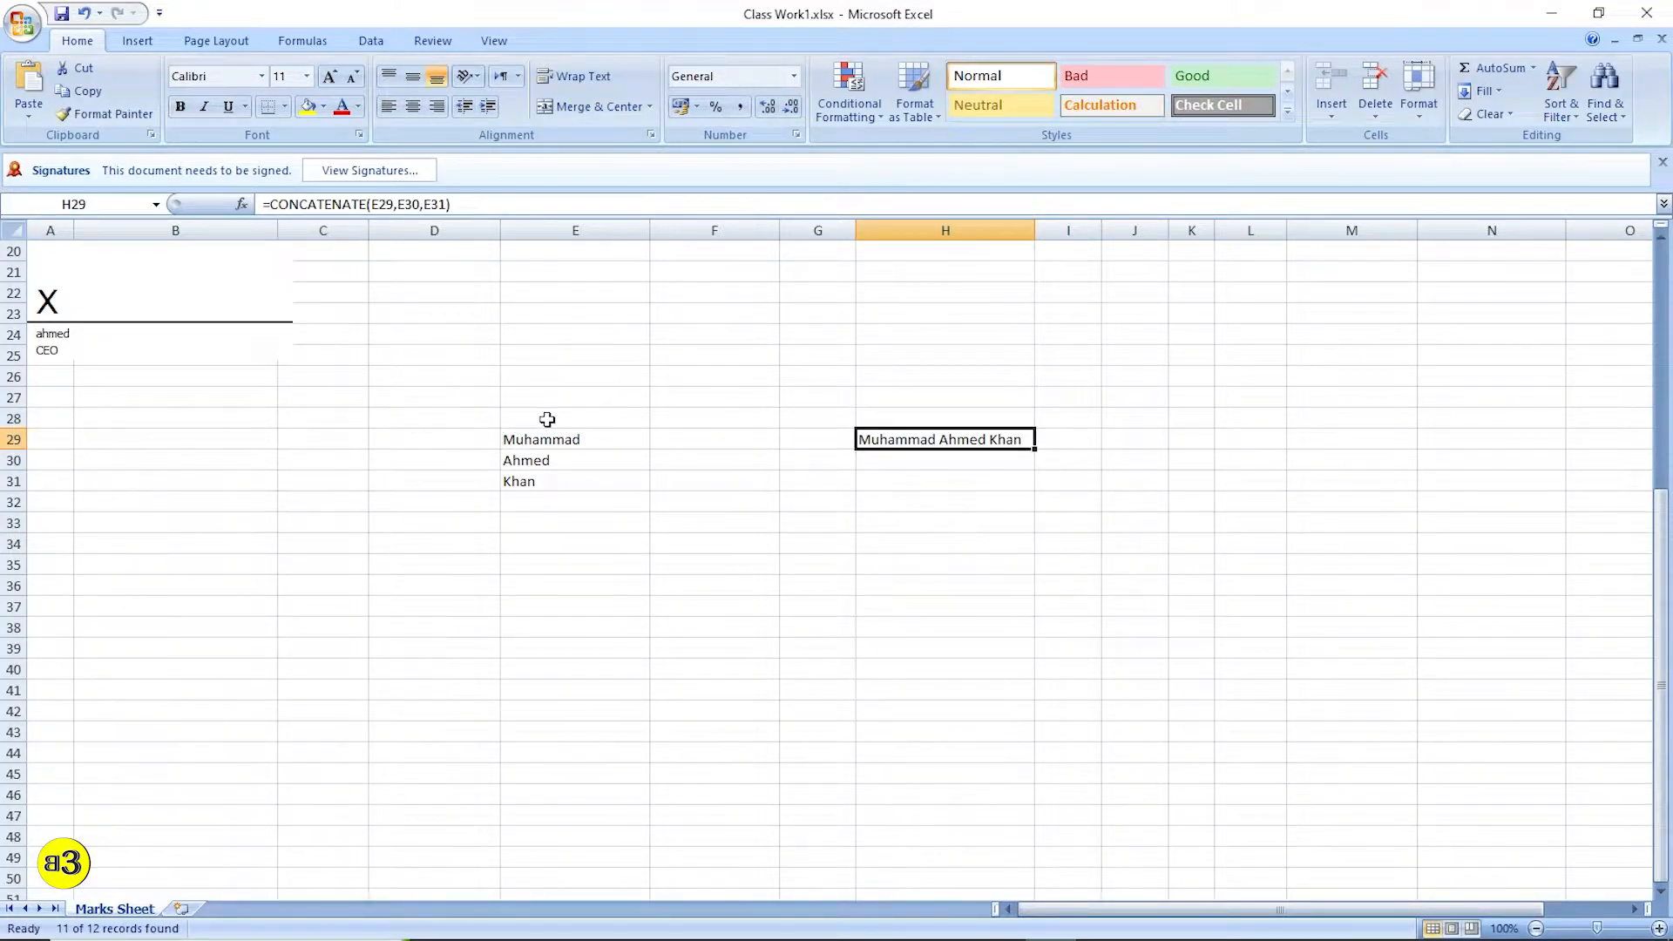
Step: Replace the name in cell E29 with a different first name
key("Left")
key("Left")
key("Left")
key("Left")
key("Right")
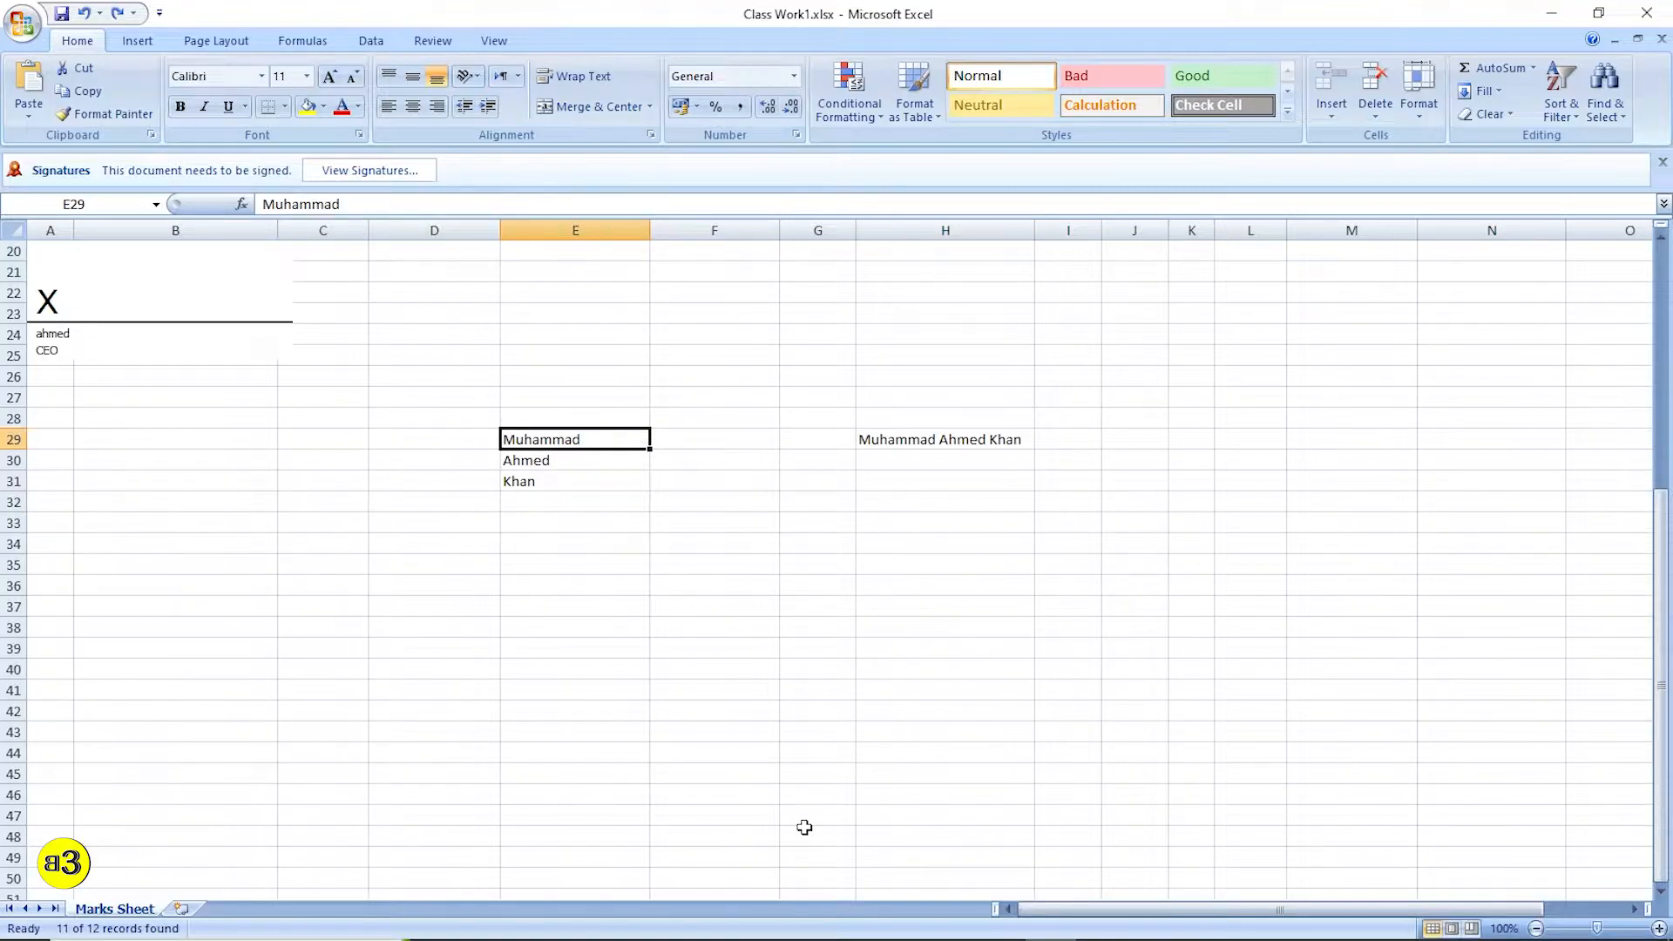
key("F2")
key("BackSpace")
key("BackSpace")
key("BackSpace")
key("BackSpace")
key("BackSpace")
key("BackSpace")
key("BackSpace")
key("BackSpace")
type("Yousuf")
key("Return")
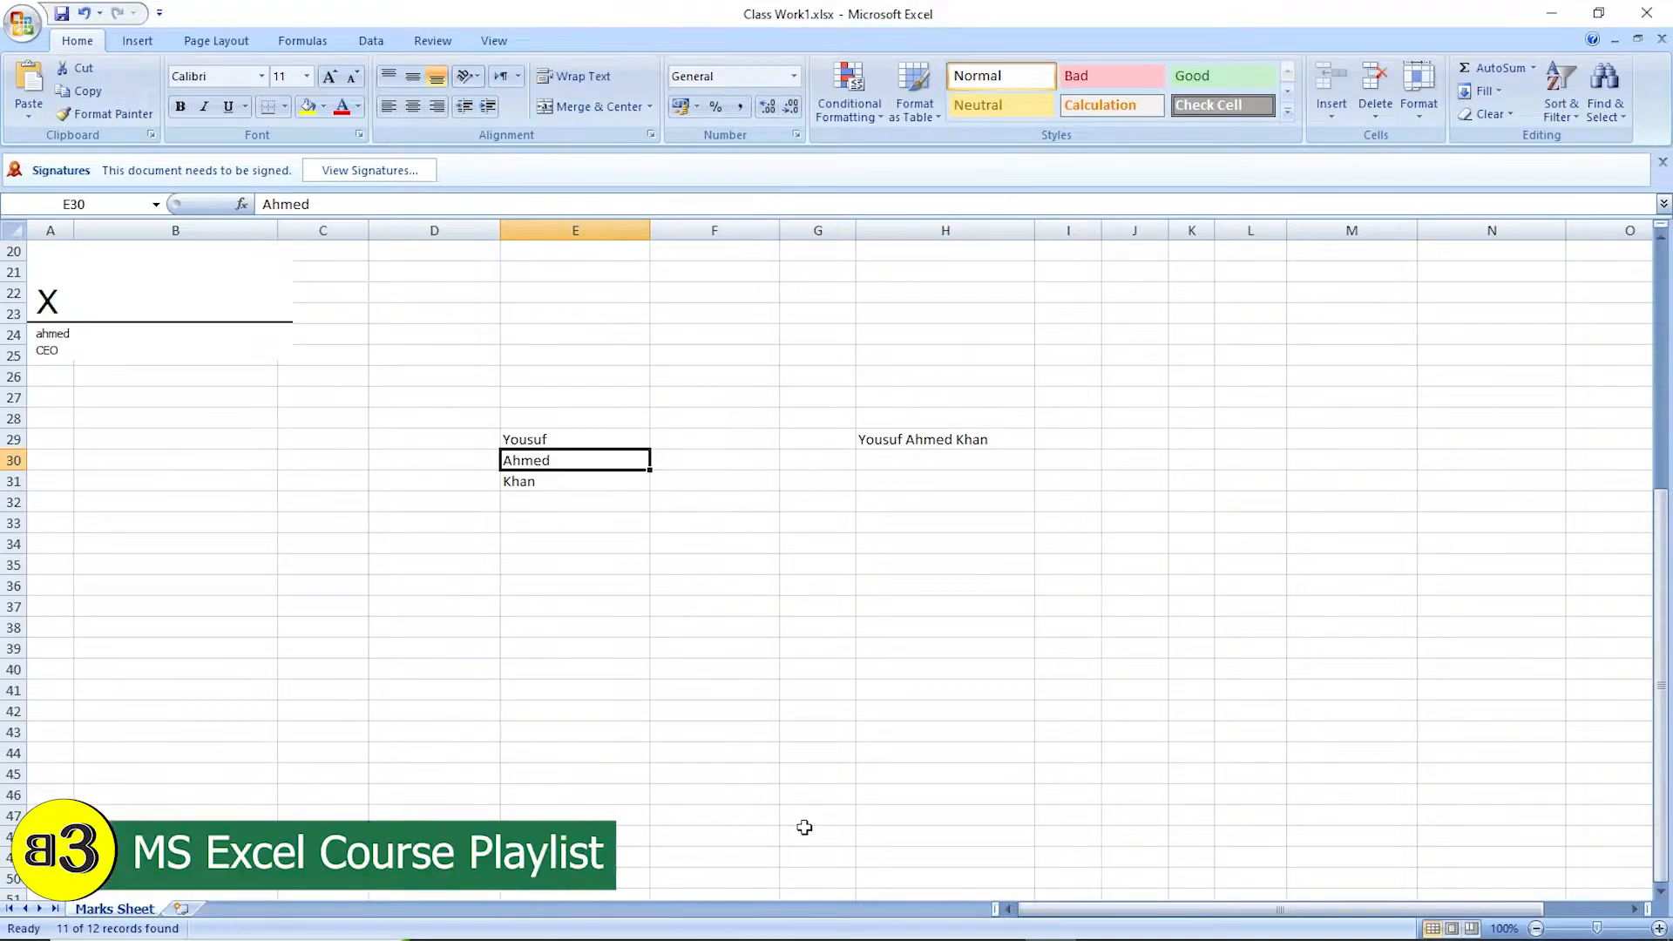
Step: Overwrite the names in cells E30 and E31 with two different names
type("Younus")
key("Return")
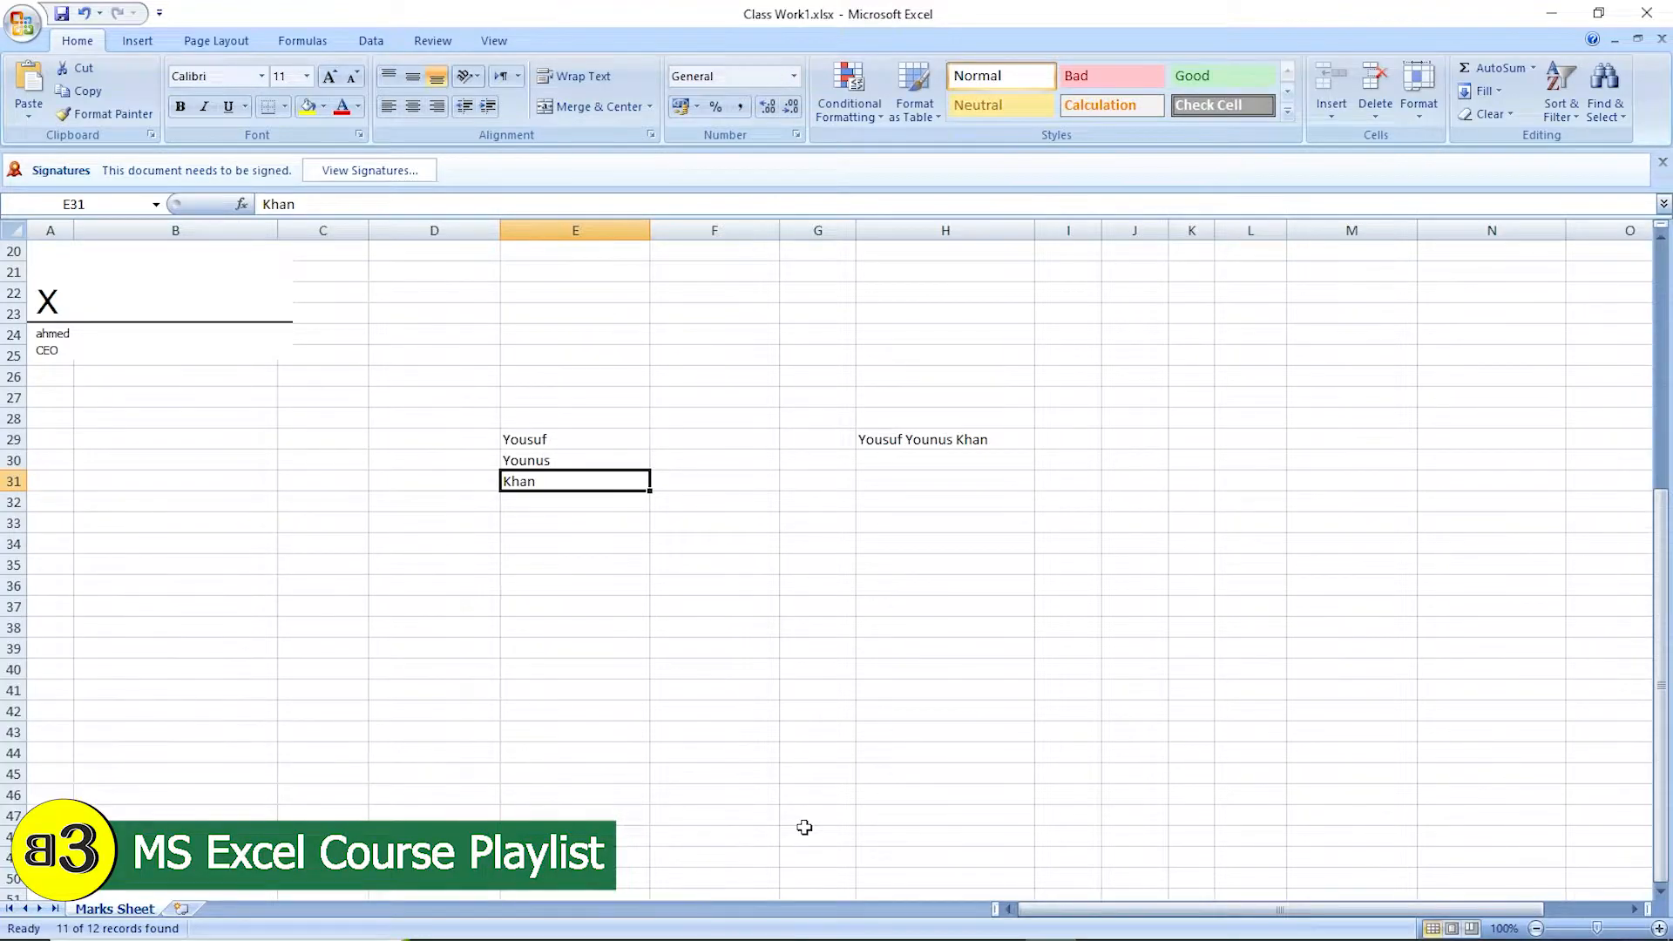
type("Shahid")
key("Return")
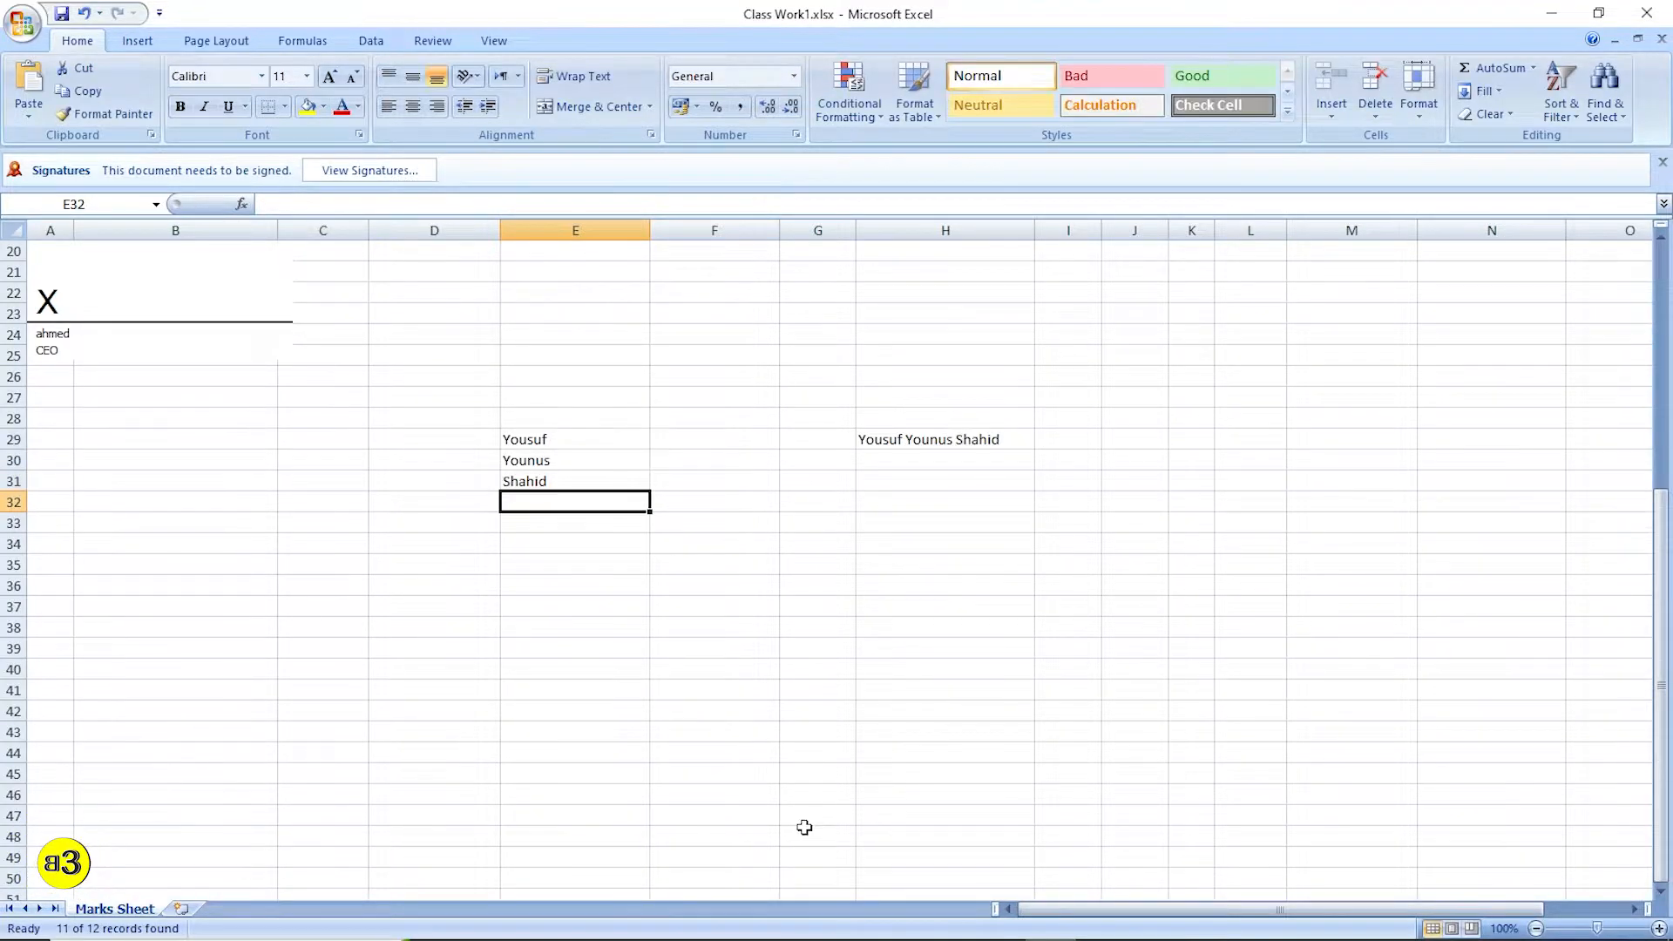
Step: Compare the CONCATENATE formula in H29 with its source cells E29:E31
left_click(890, 438)
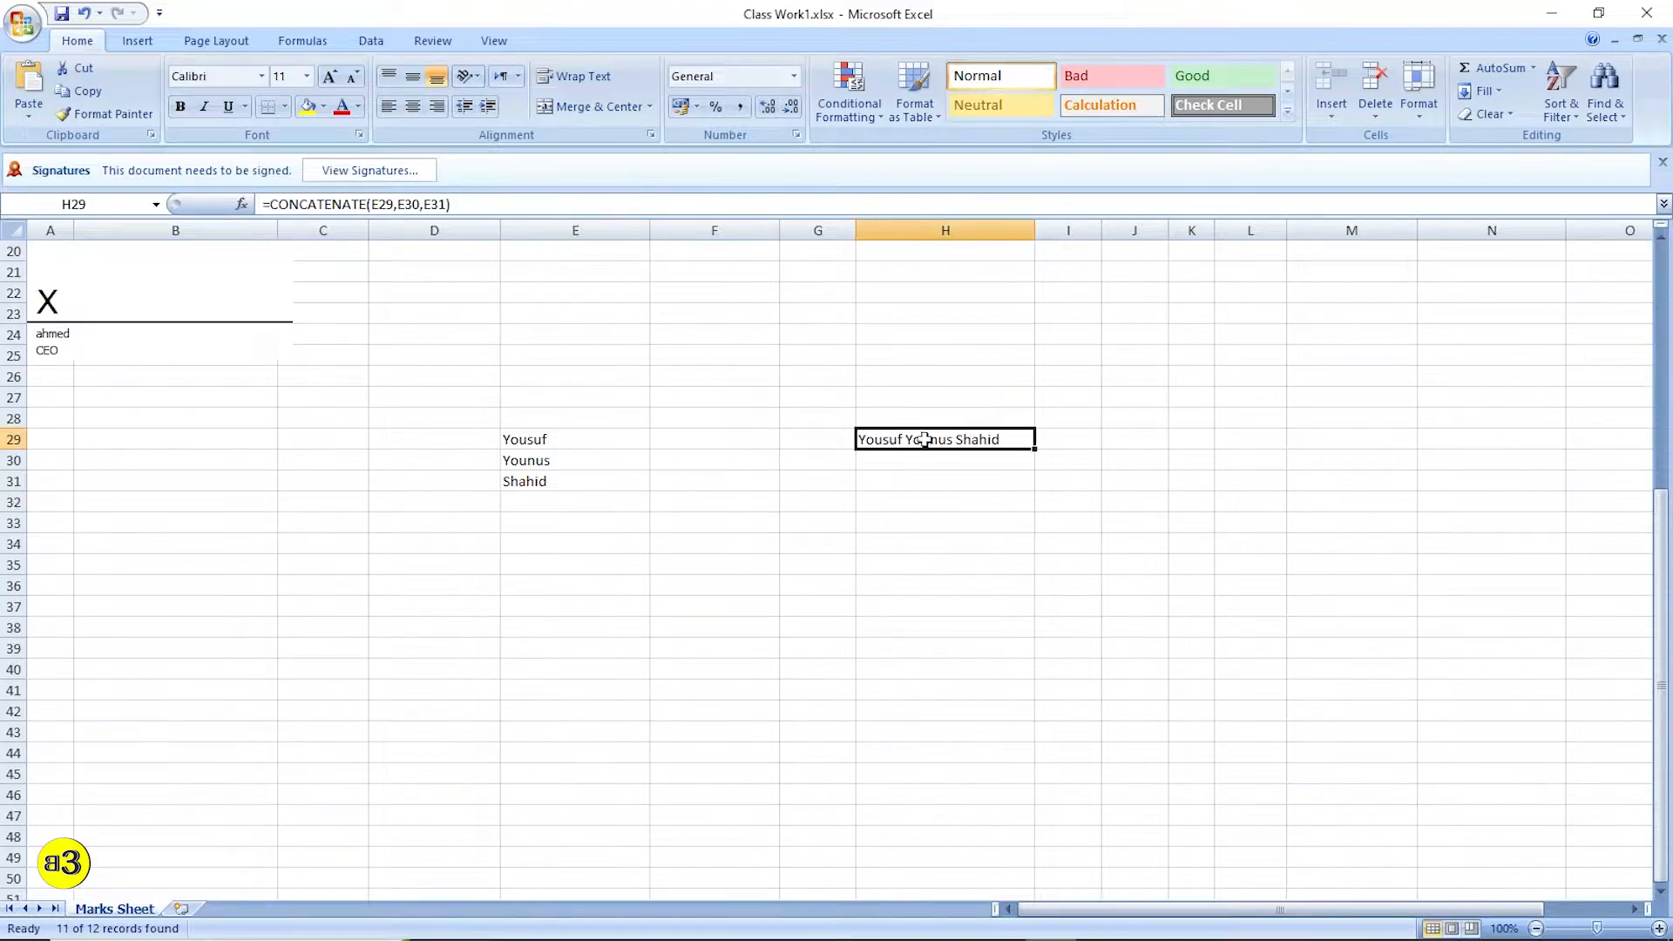
left_click_drag(571, 438, 568, 480)
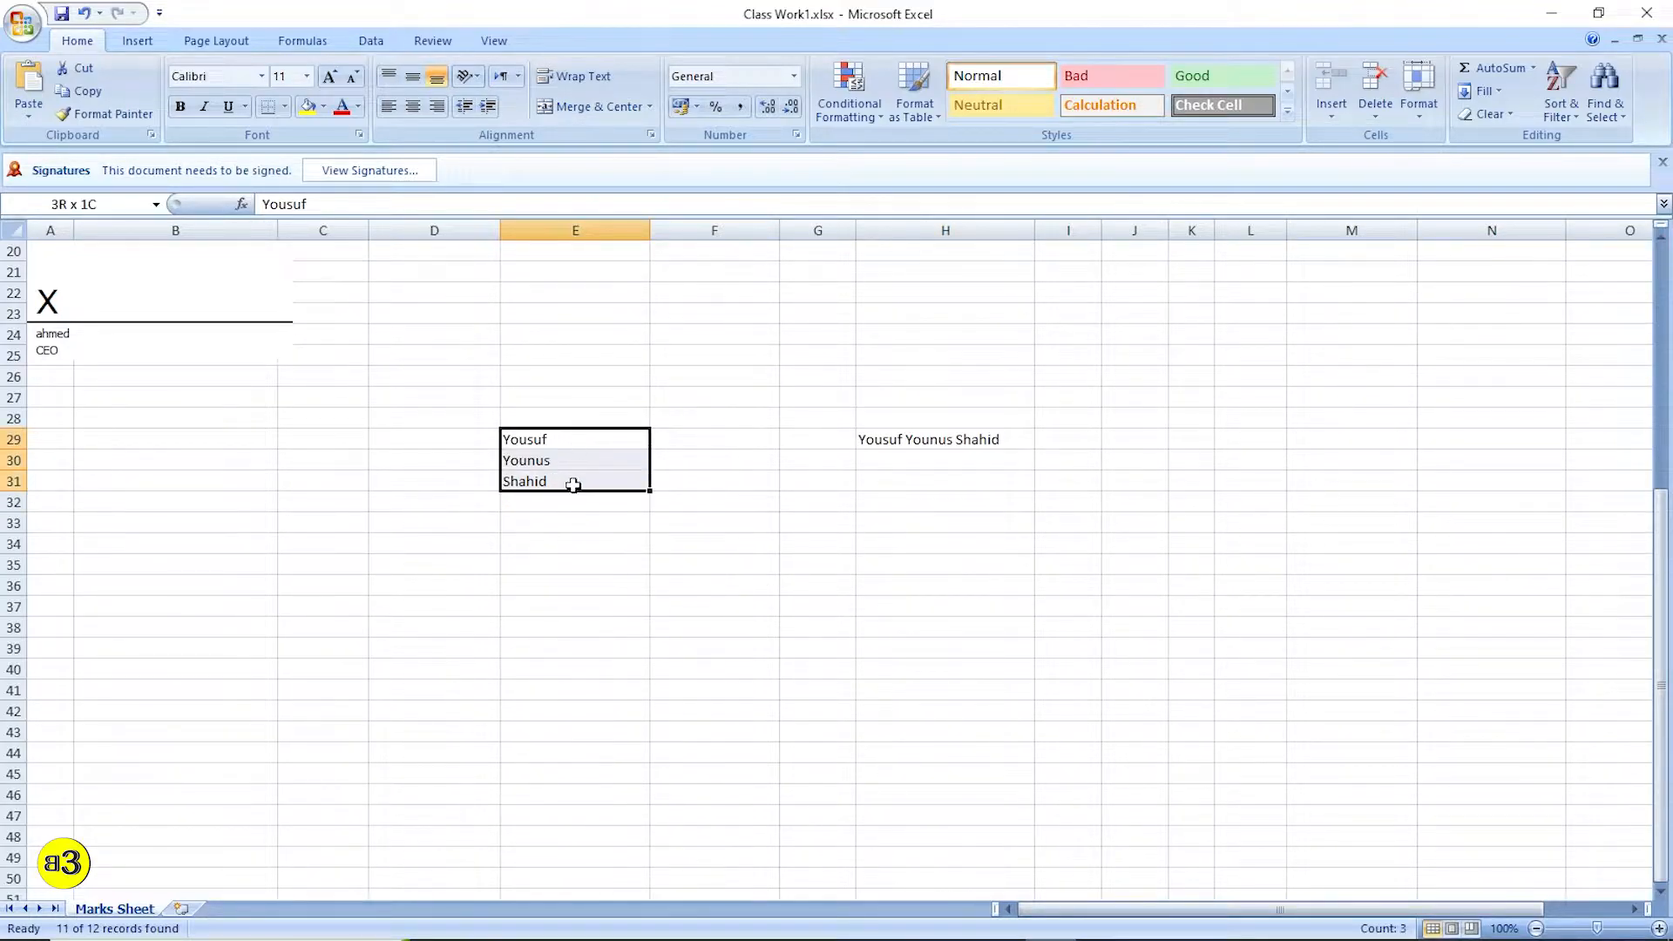
left_click(918, 434)
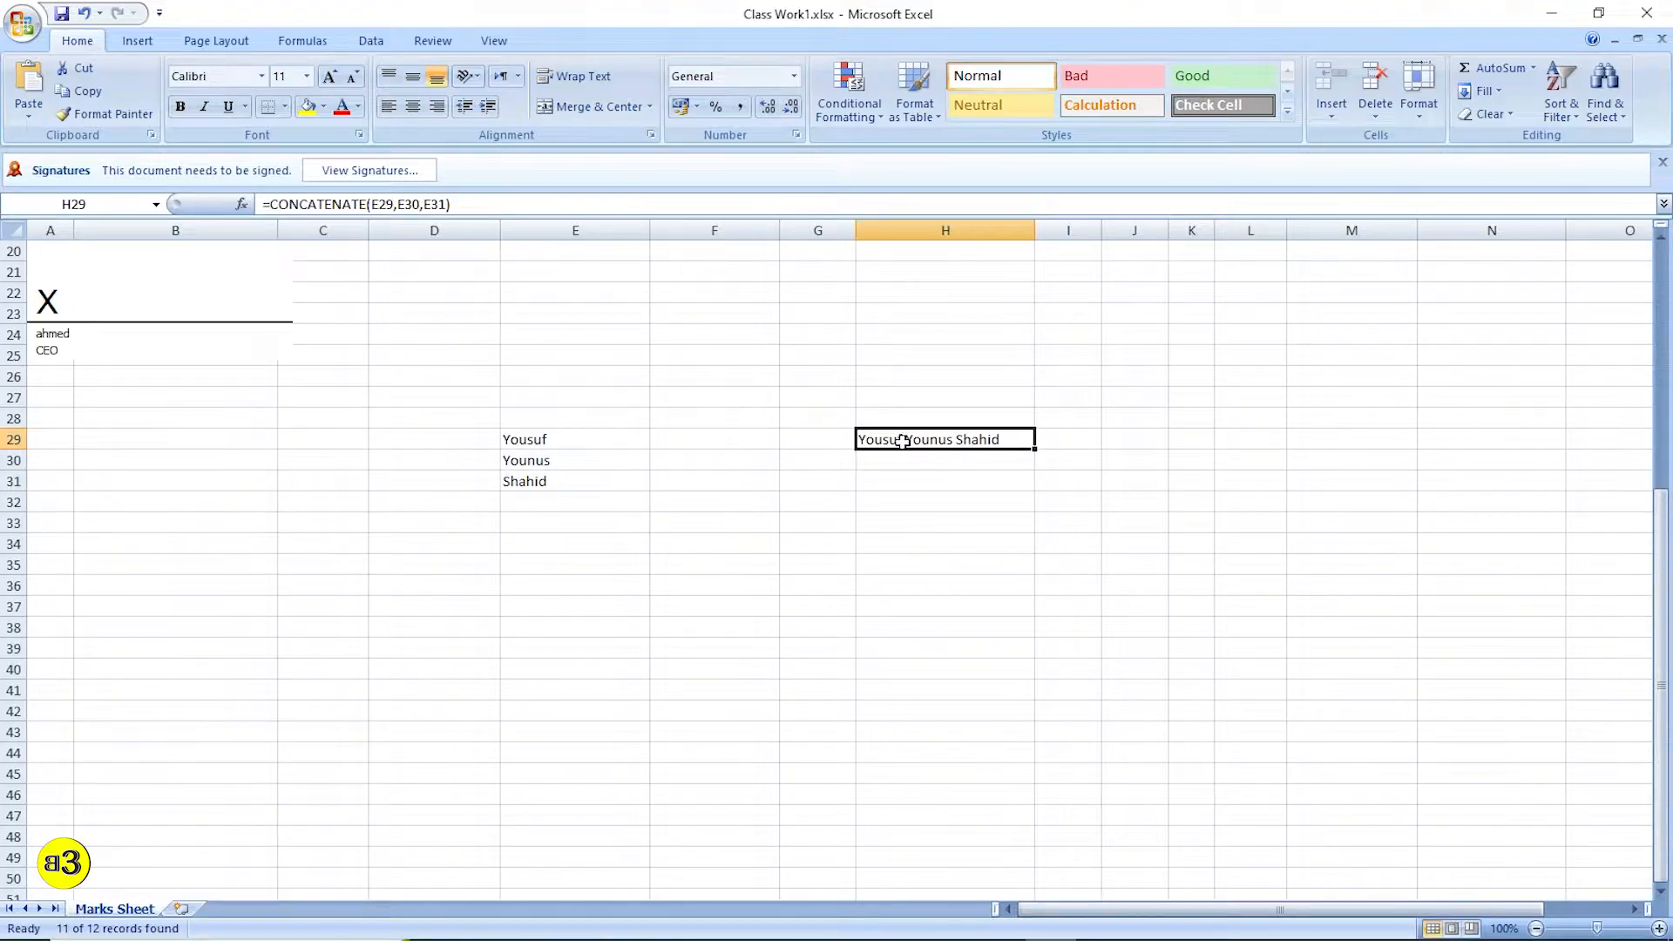
left_click_drag(521, 440, 566, 481)
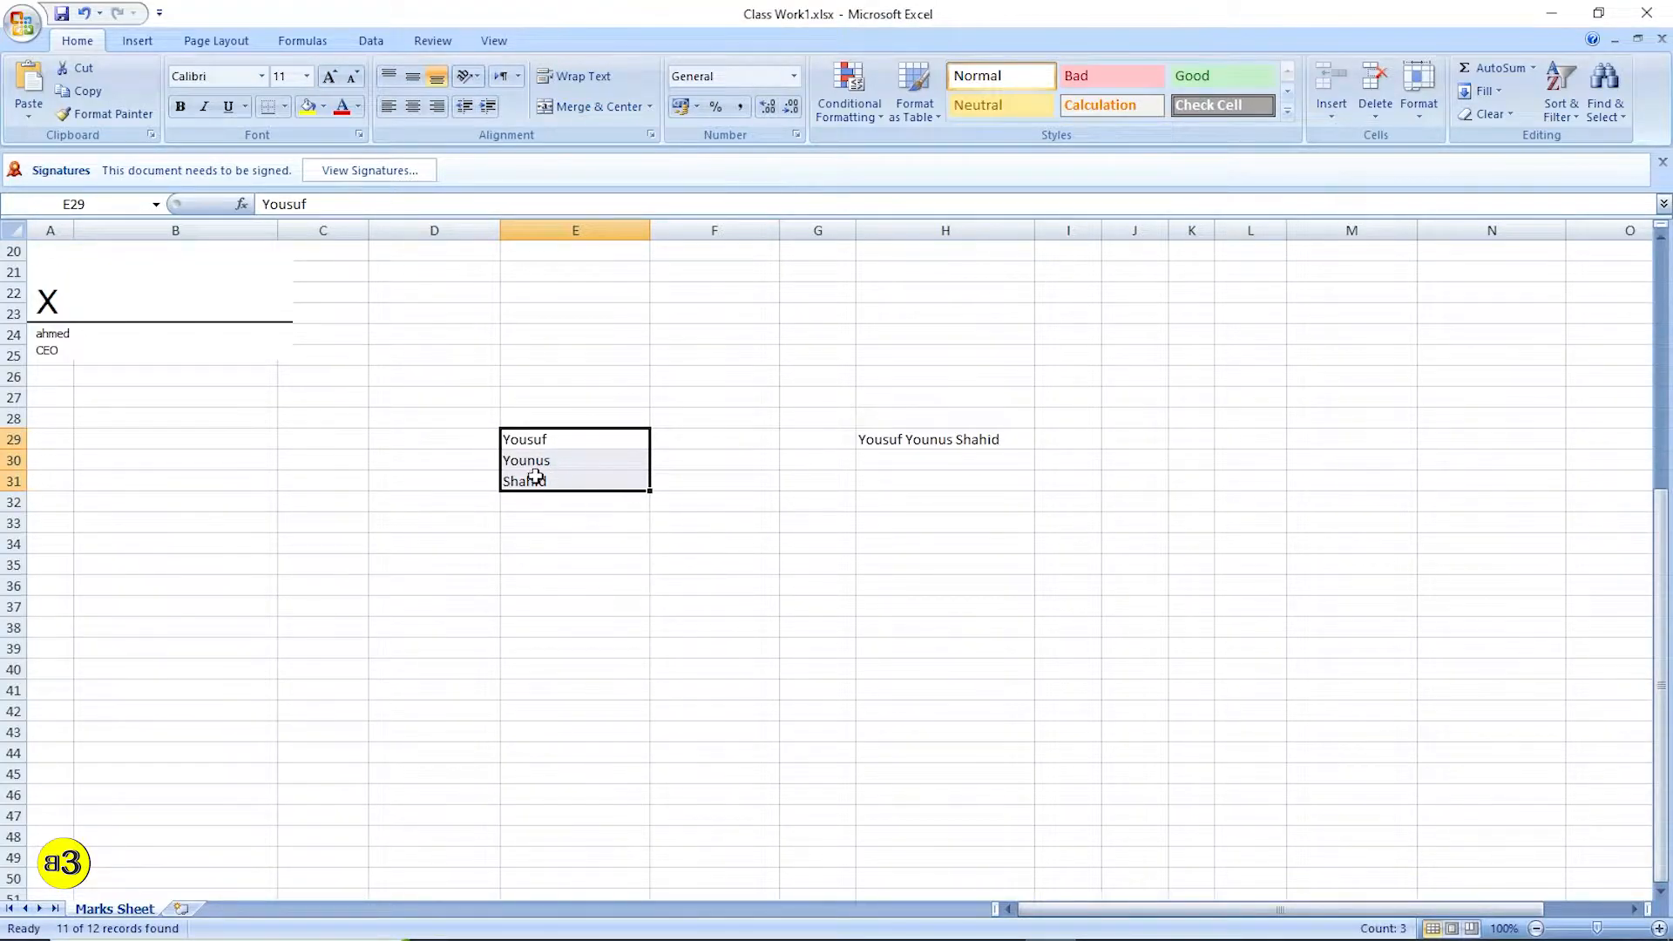
Step: Clear the contents of the range E29:H31, including the names and the CONCATENATE formula
scroll(523, 470, "up", 2)
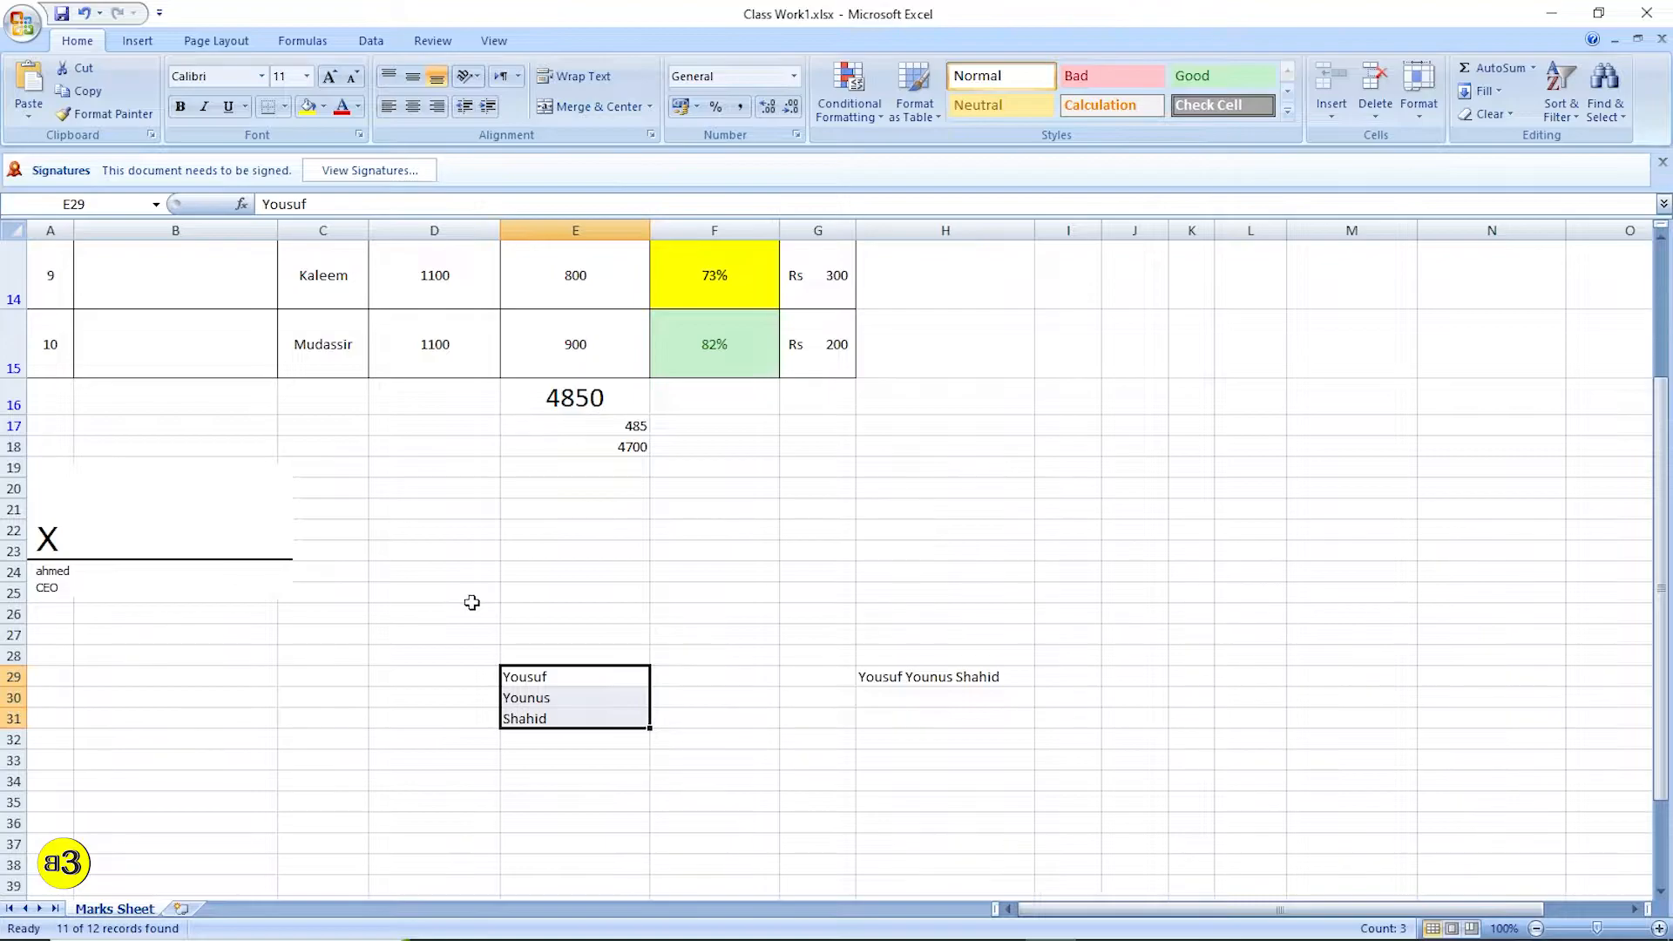
scroll(523, 627, "up", 3)
scroll(540, 641, "down", 5)
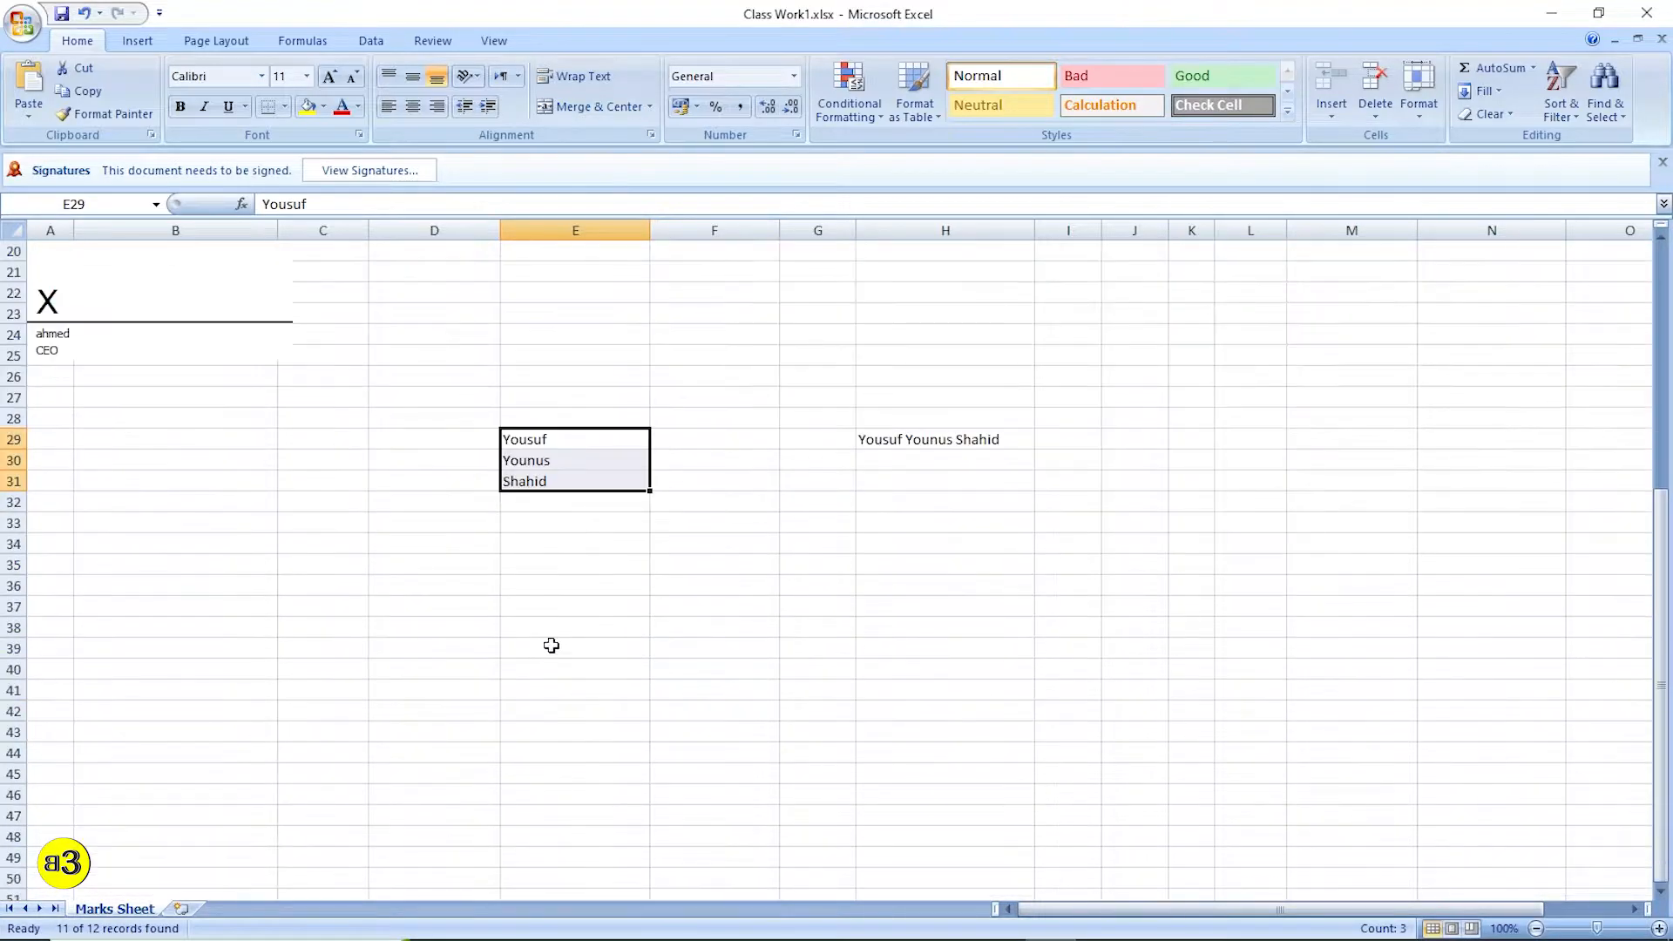
left_click_drag(554, 435, 934, 489)
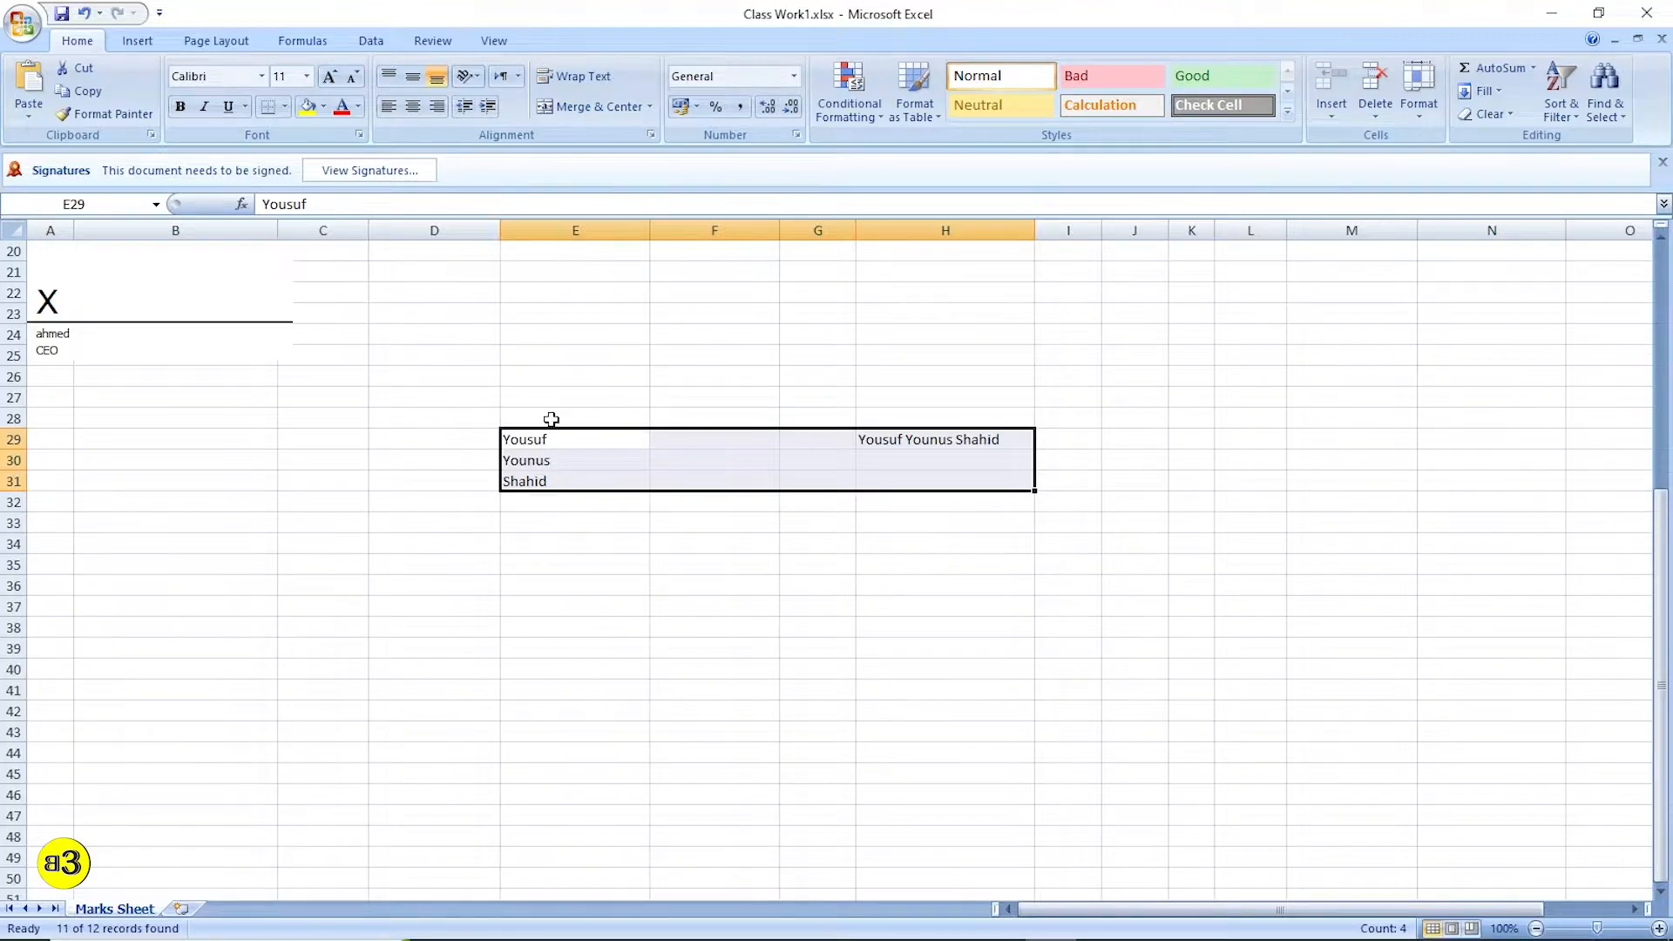
key("Delete")
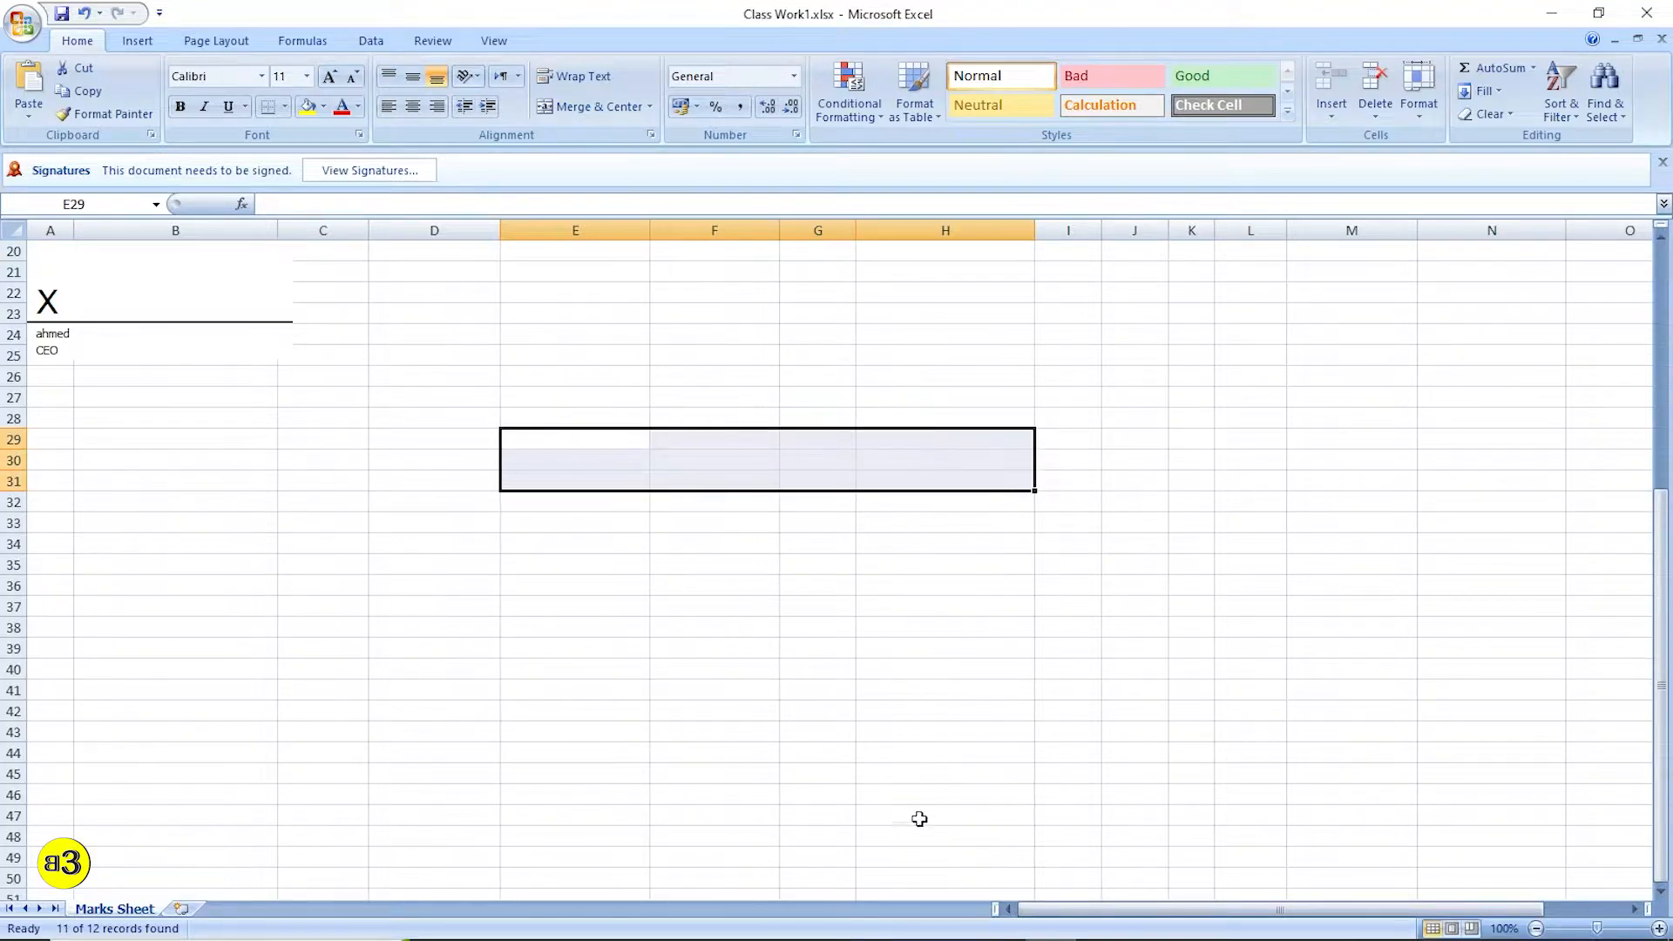
Step: Highlight Replace in the Notepad list of formulas and return to the empty area of the Excel worksheet
left_click(1000, 925)
double_click(951, 486)
left_click(609, 515)
left_click(627, 441)
scroll(716, 467, "up", 1)
left_click(715, 465)
left_click(751, 525)
scroll(755, 526, "up", 3)
scroll(757, 549, "down", 3)
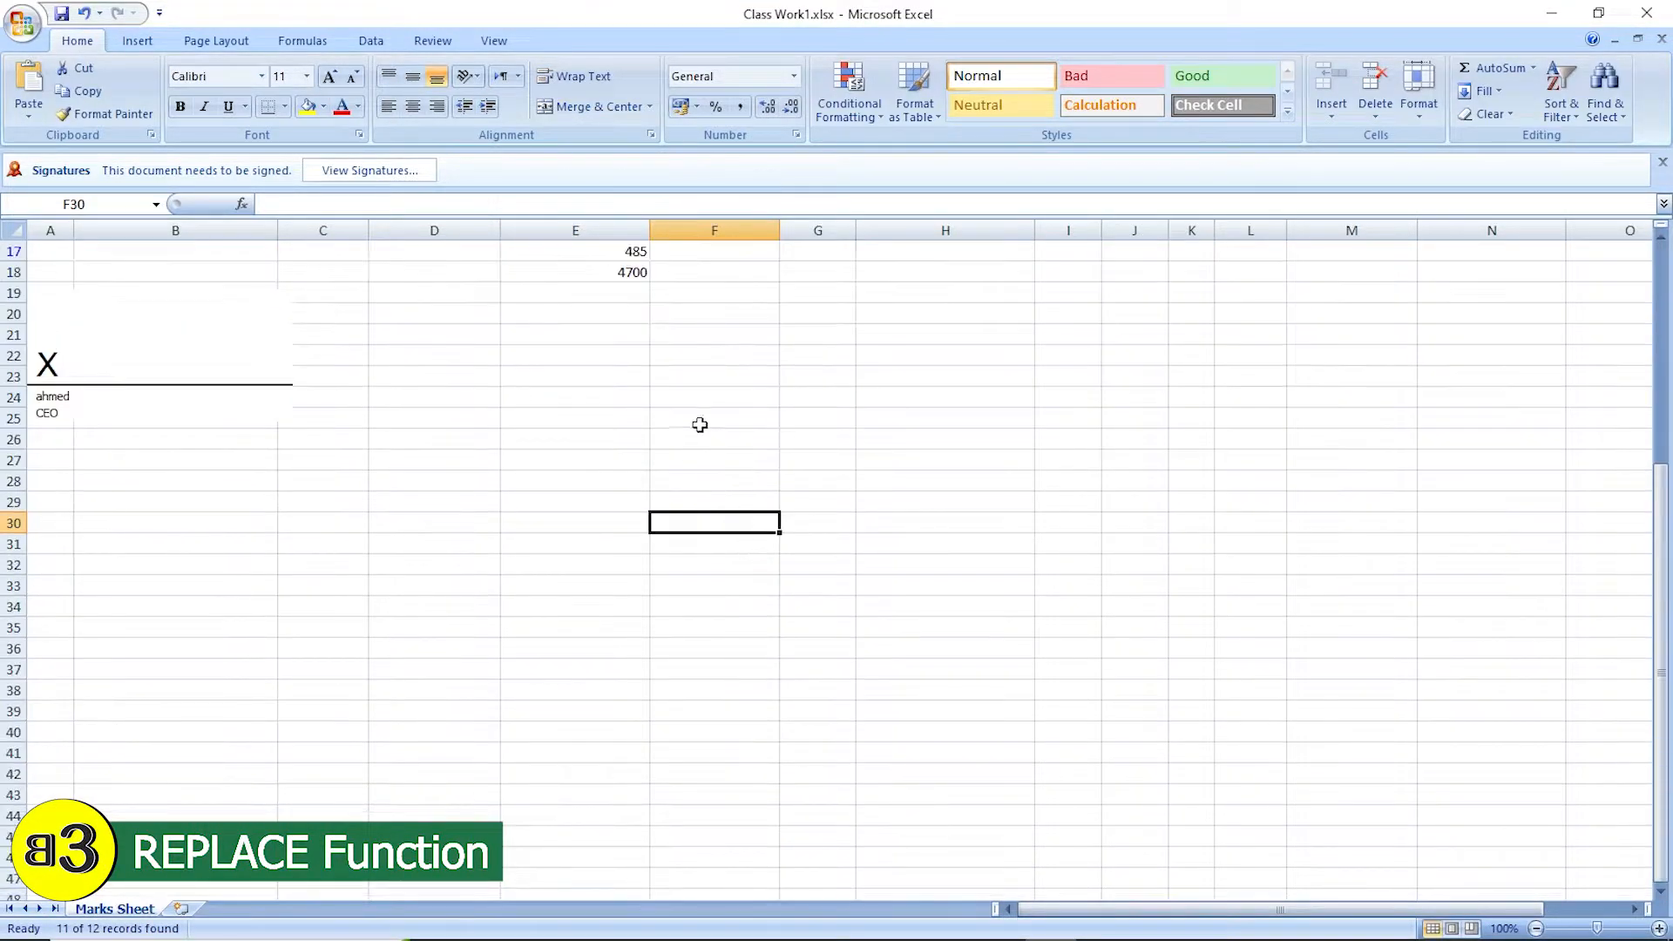
Step: Enter the sample text ASDFGH in cell E26
left_click(589, 444)
type("ASDFGH")
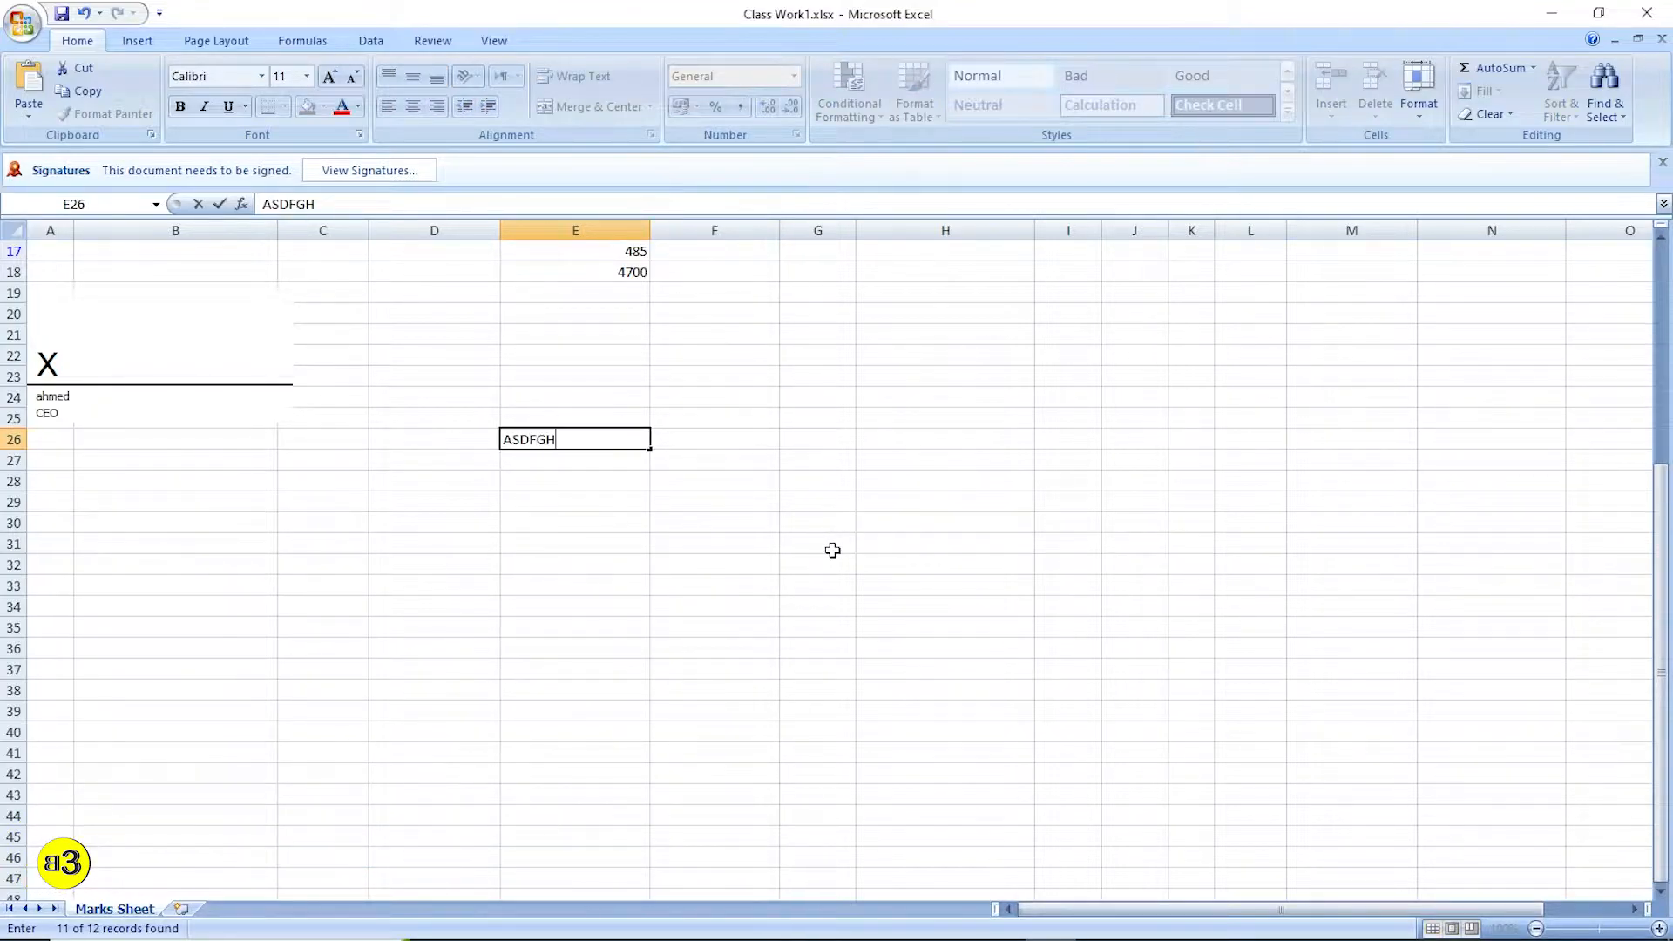
key("Return")
Step: Enter a REPLACE formula in F26 using E26 as old text, start number 3, 3 characters, and H24 as new text
key("Right")
key("Up")
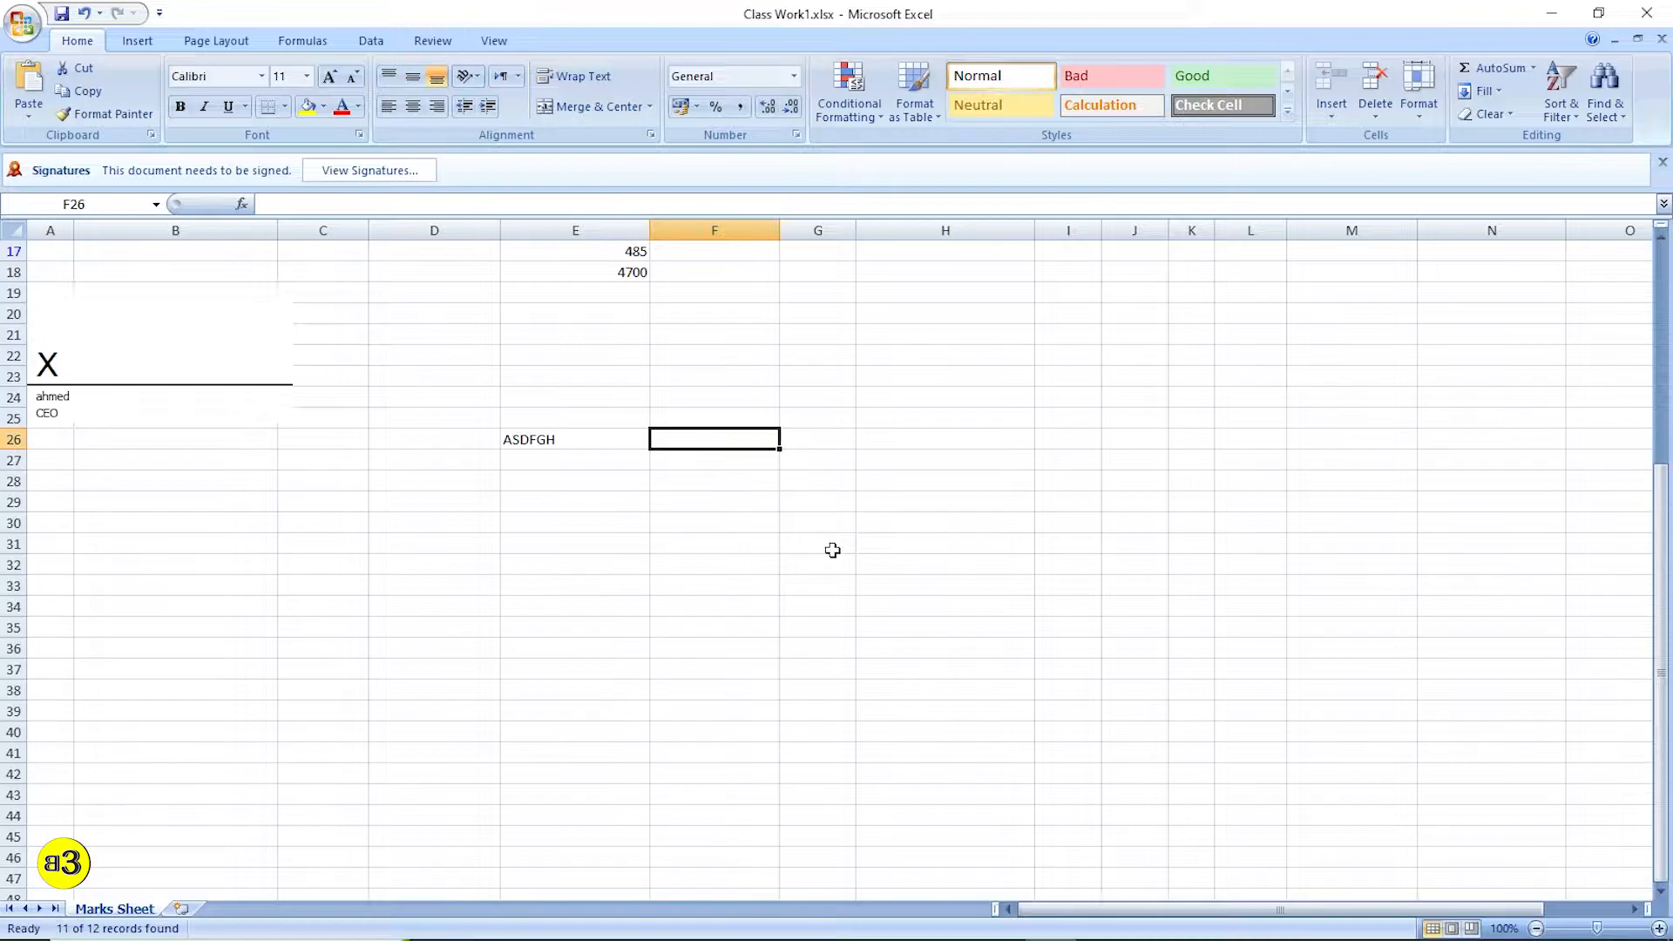
type("=")
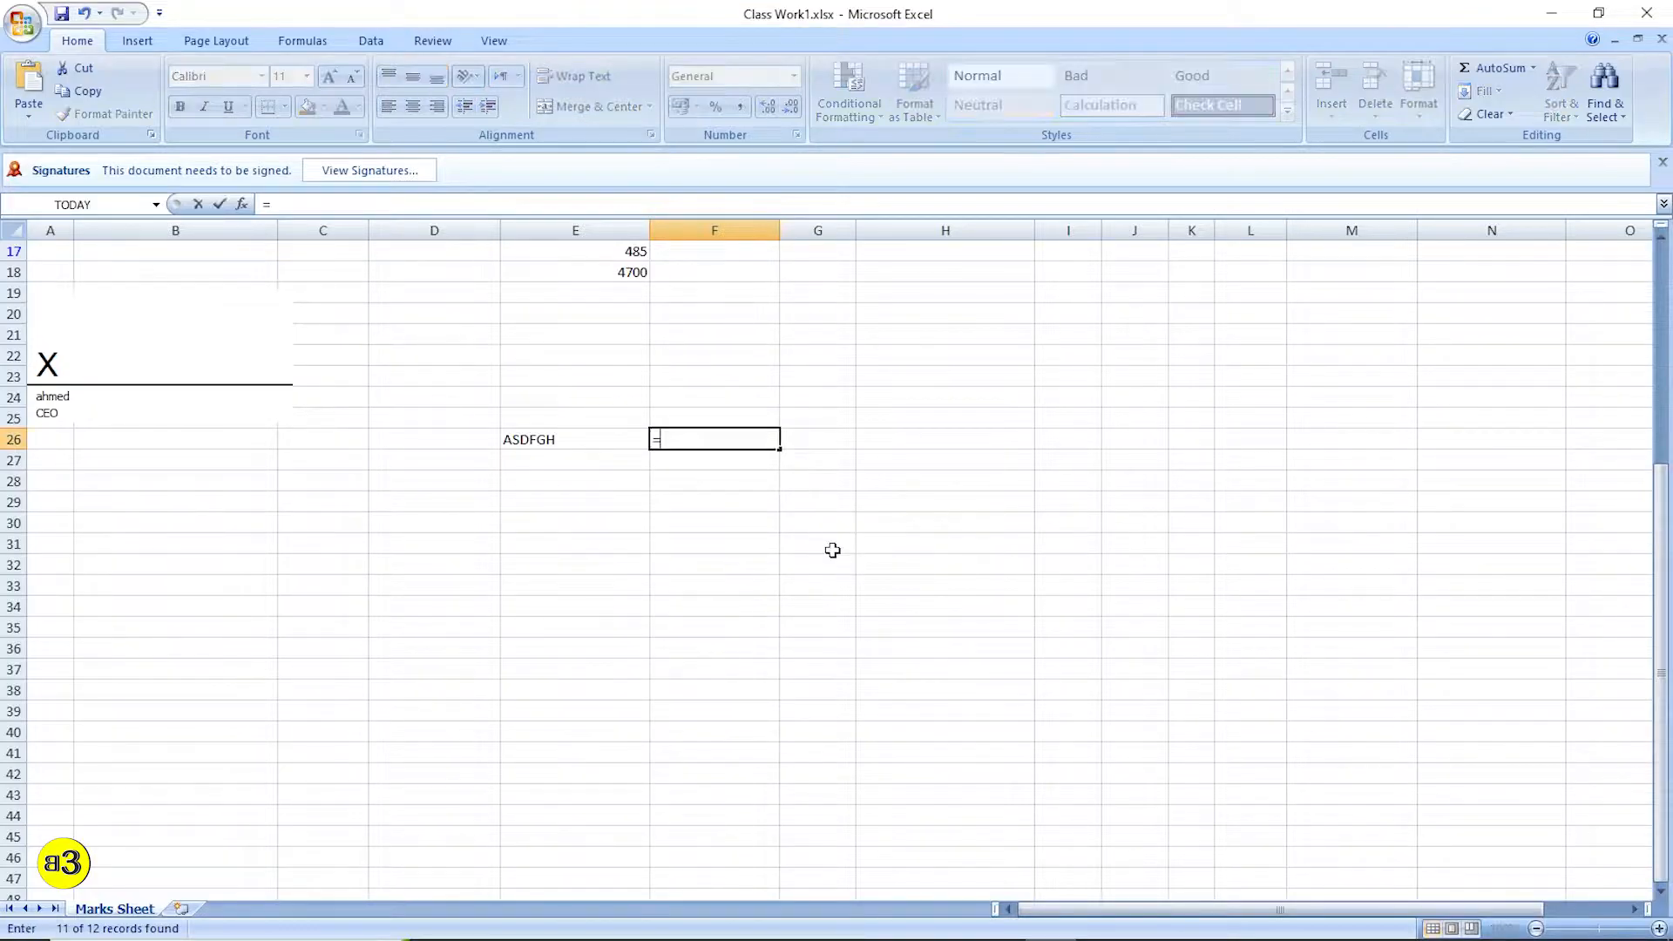
type("re")
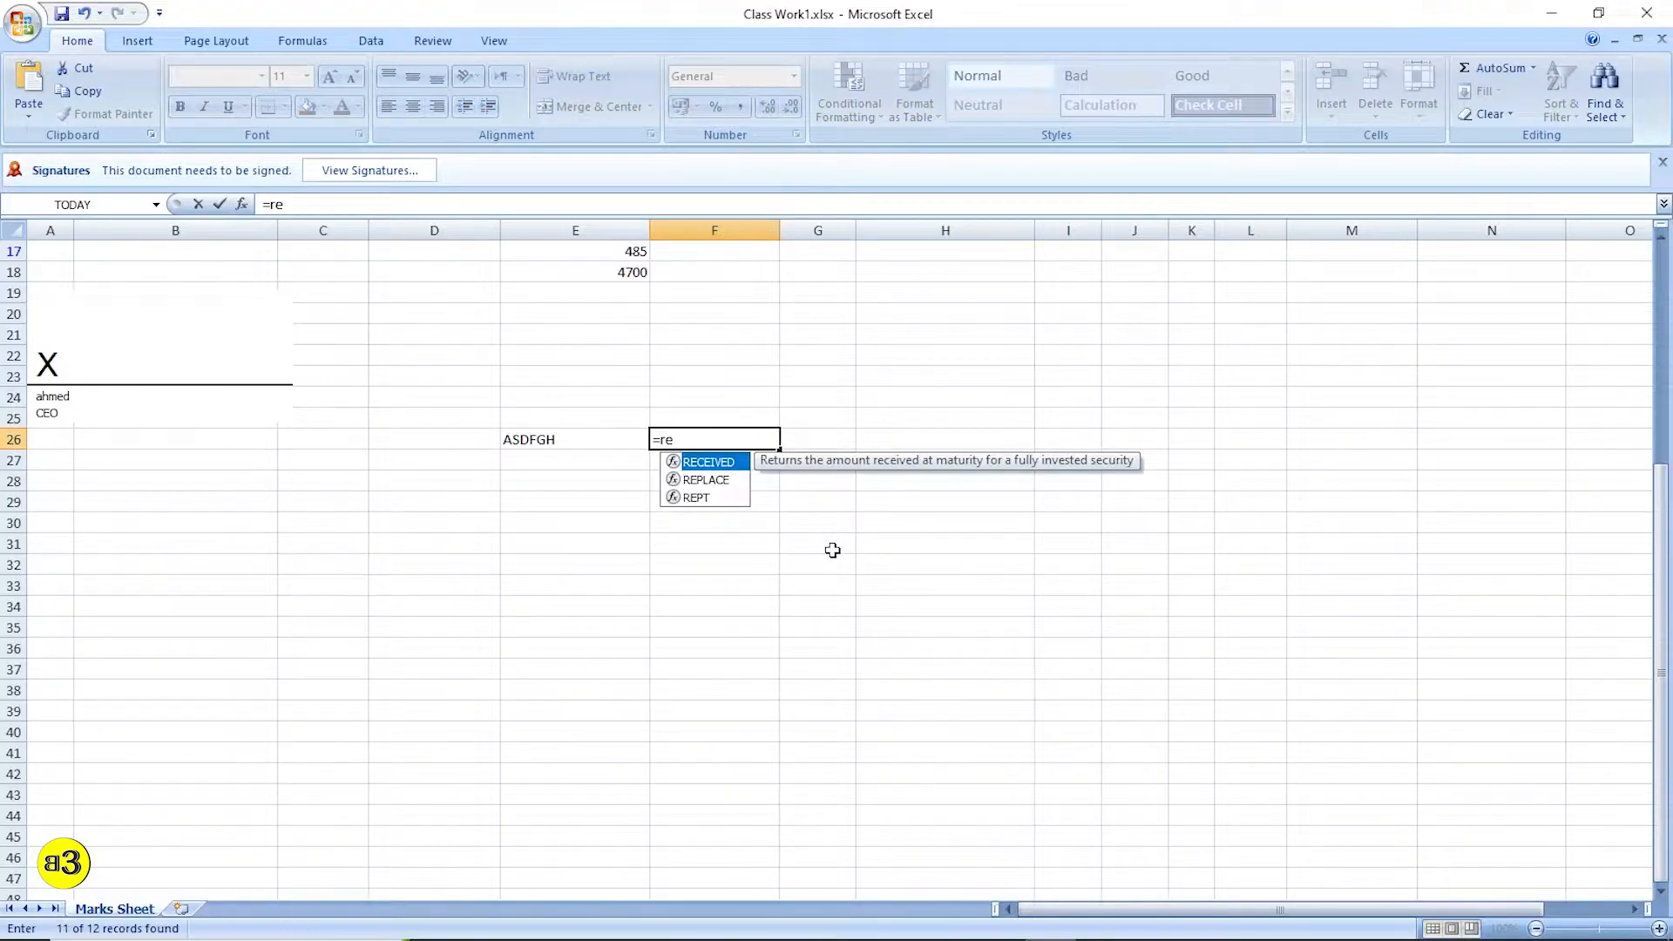
double_click(707, 479)
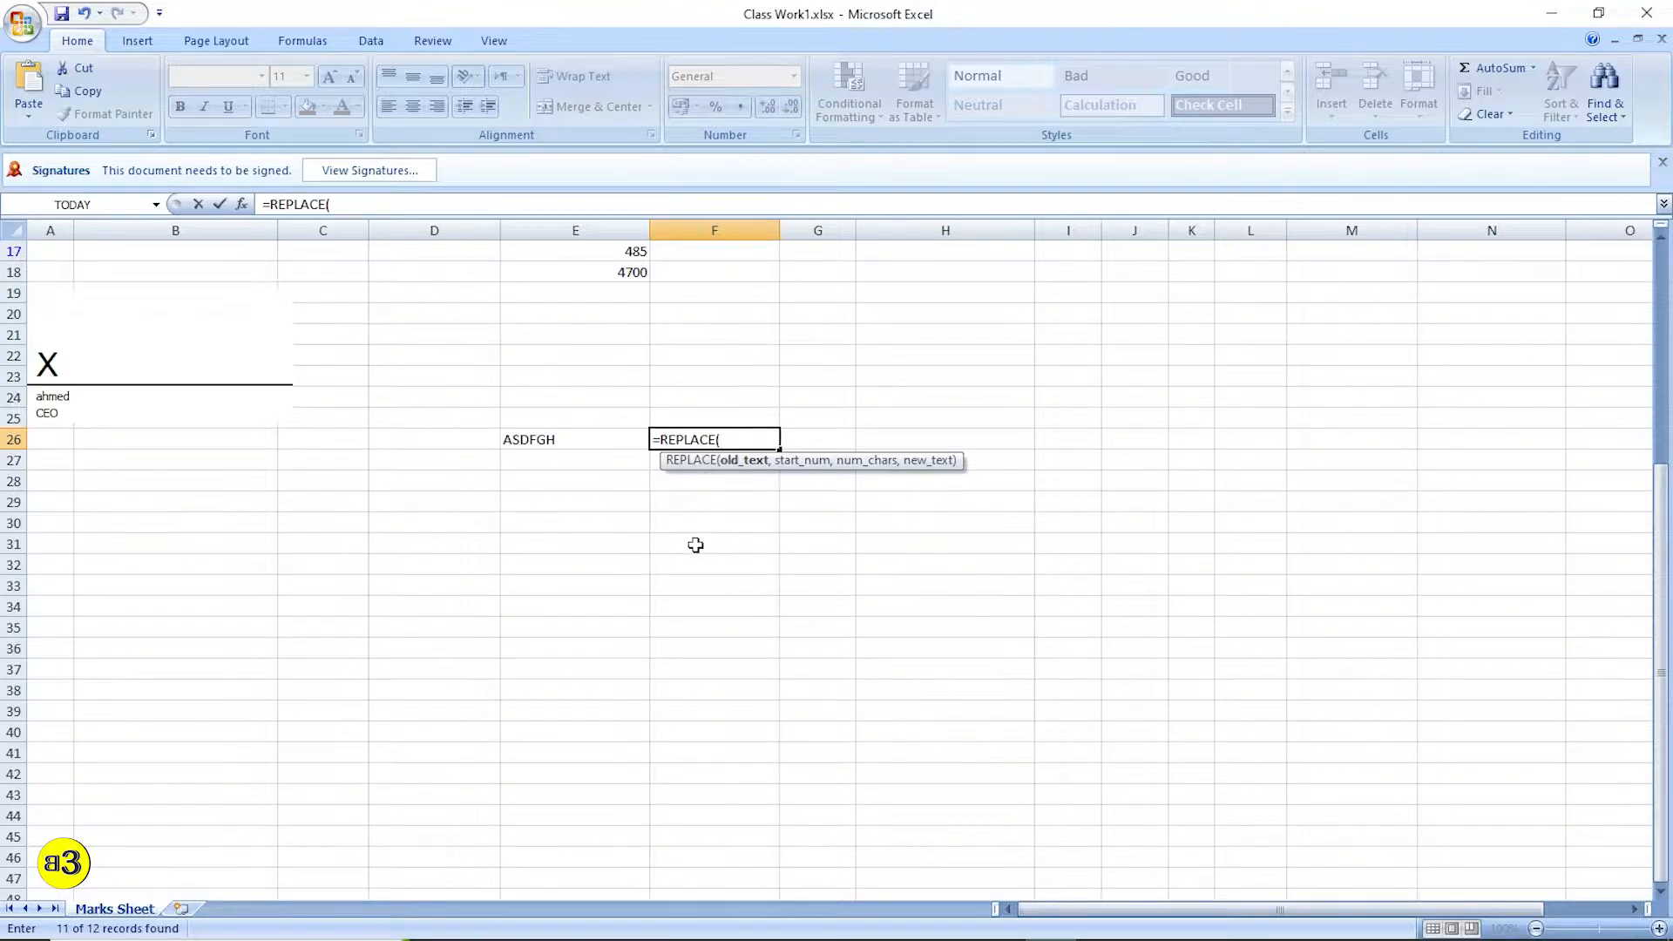
left_click(546, 443)
type(",3")
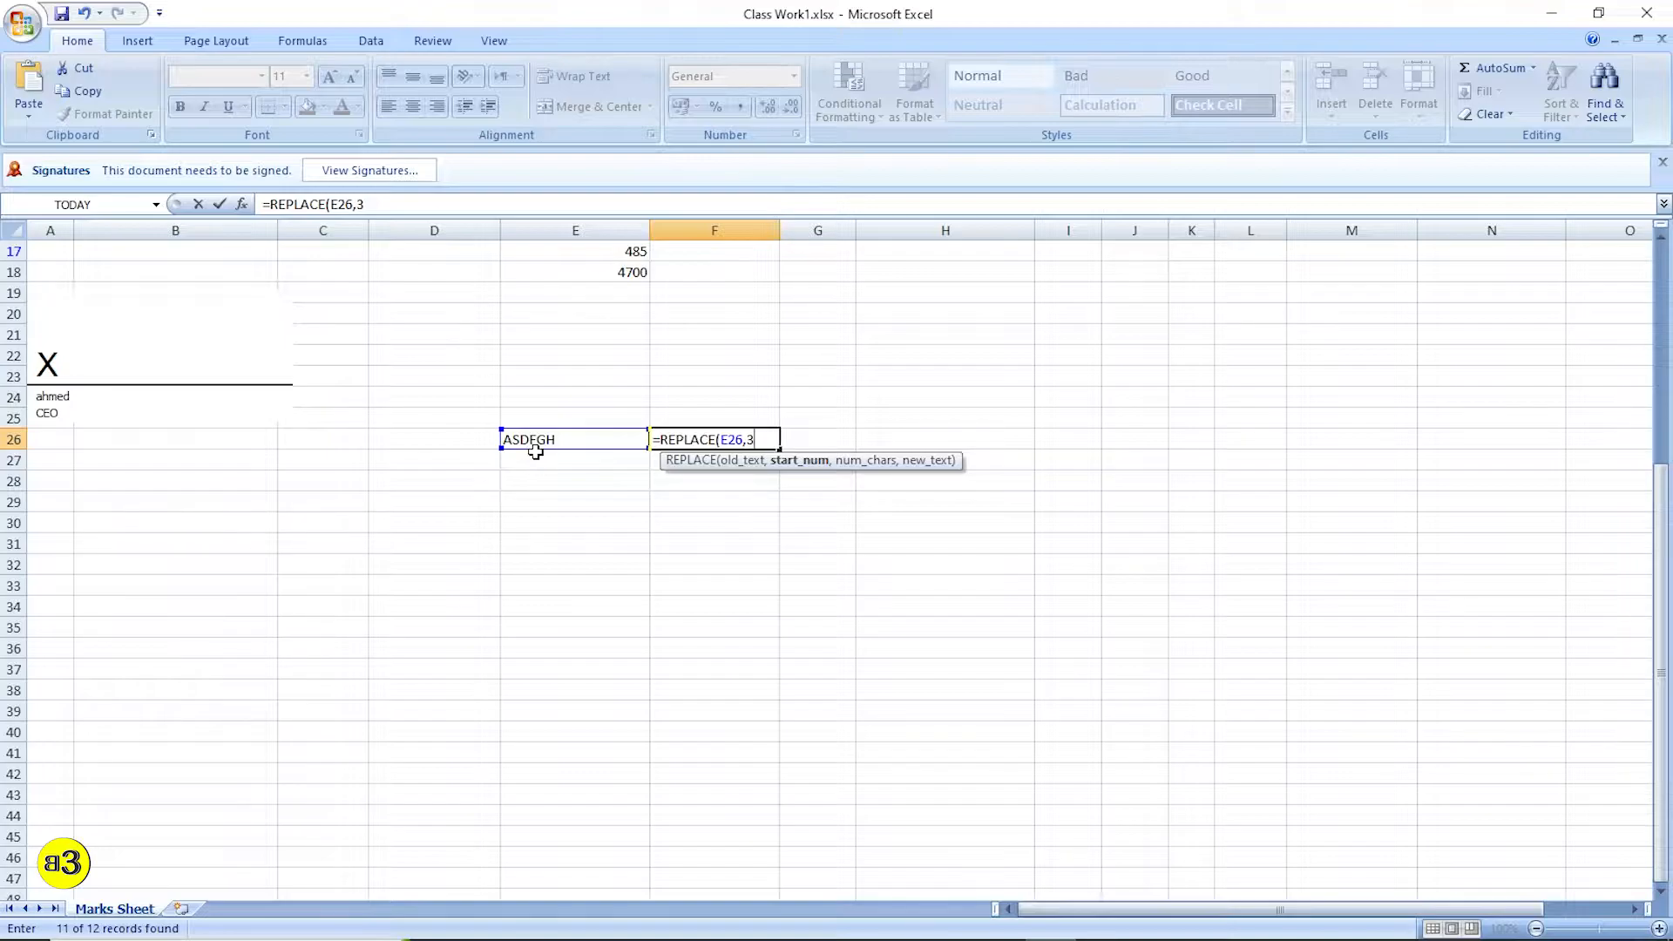
type(",3")
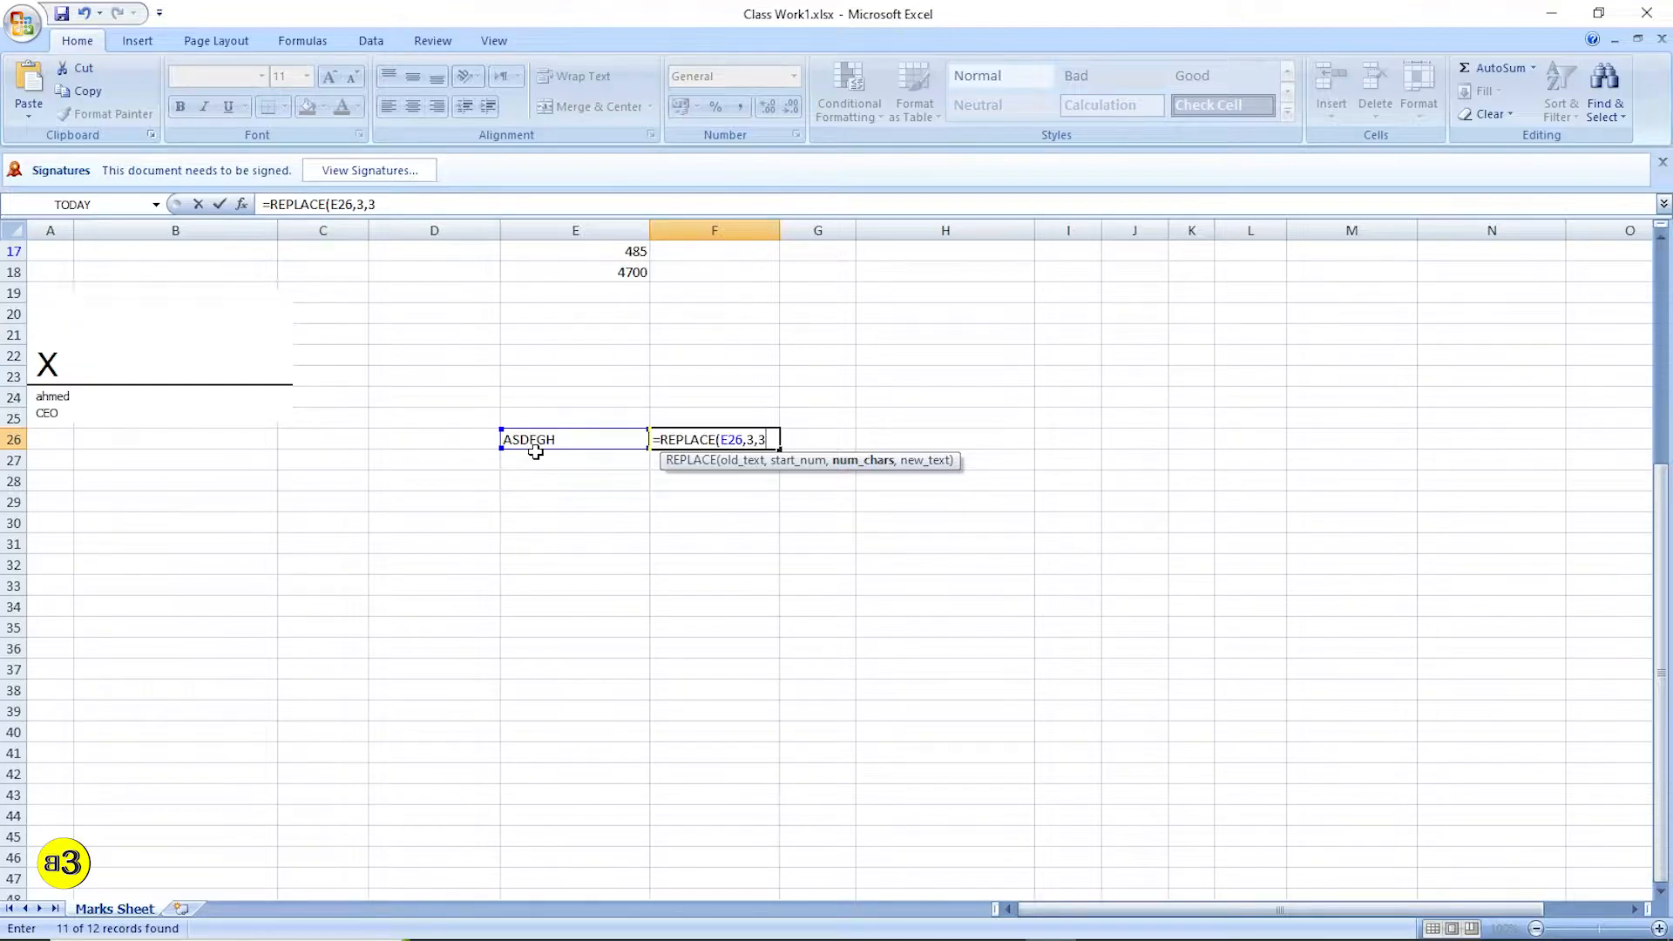
type(",")
left_click(961, 403)
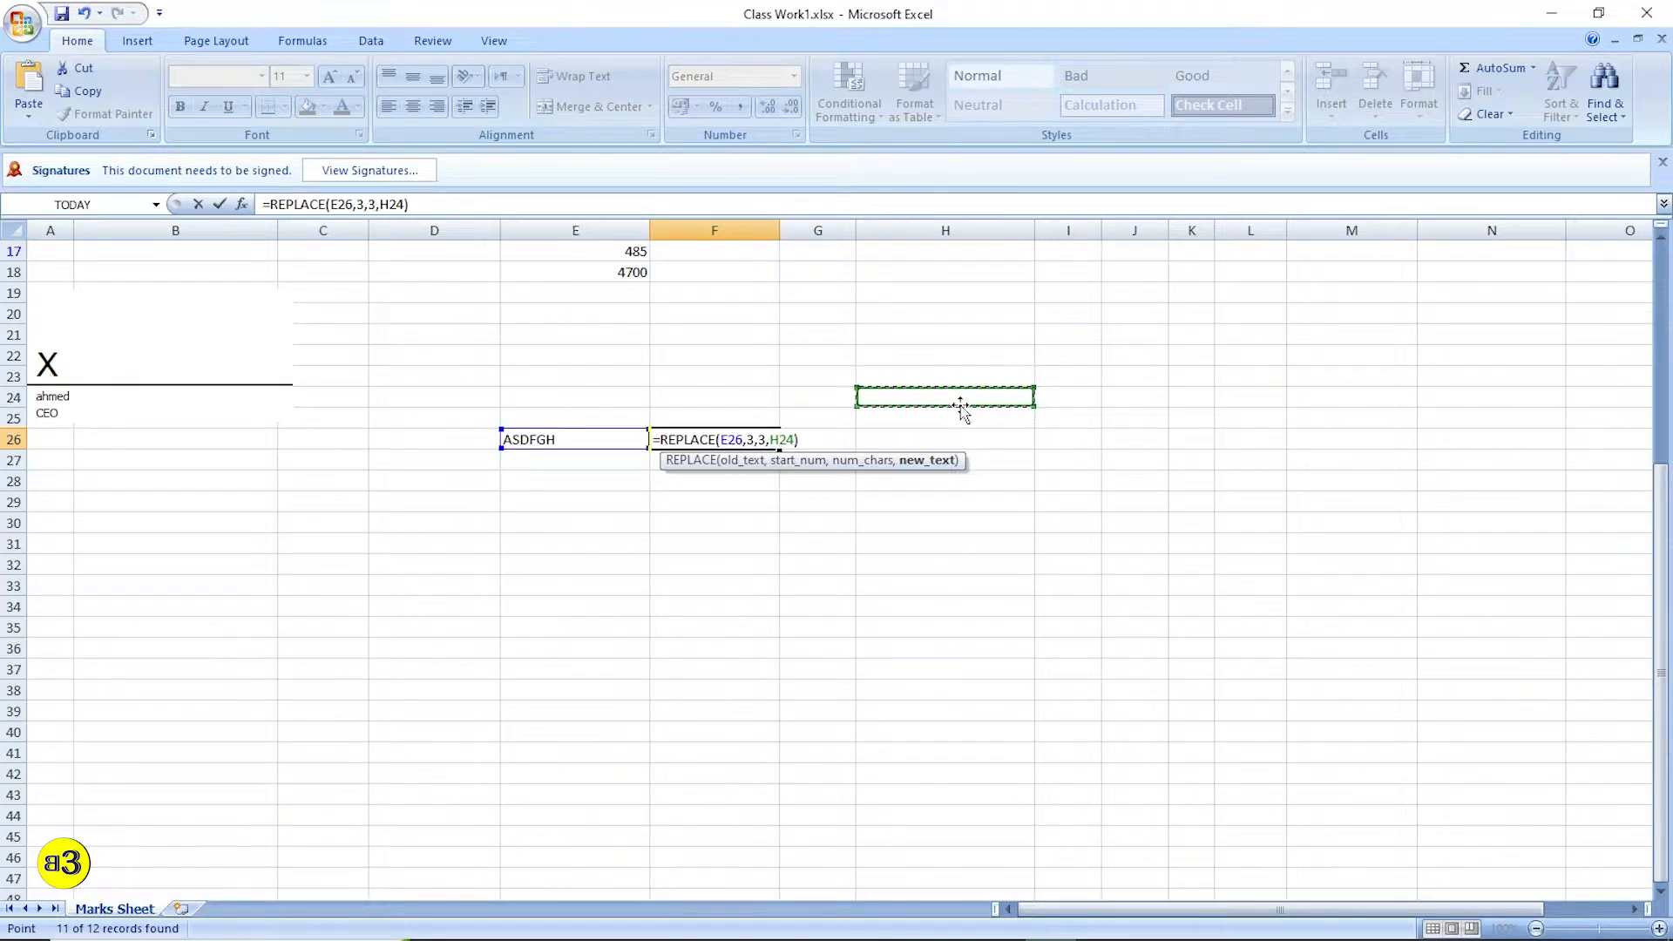
key("Return")
key("Up")
key("Right")
key("Up")
key("Right")
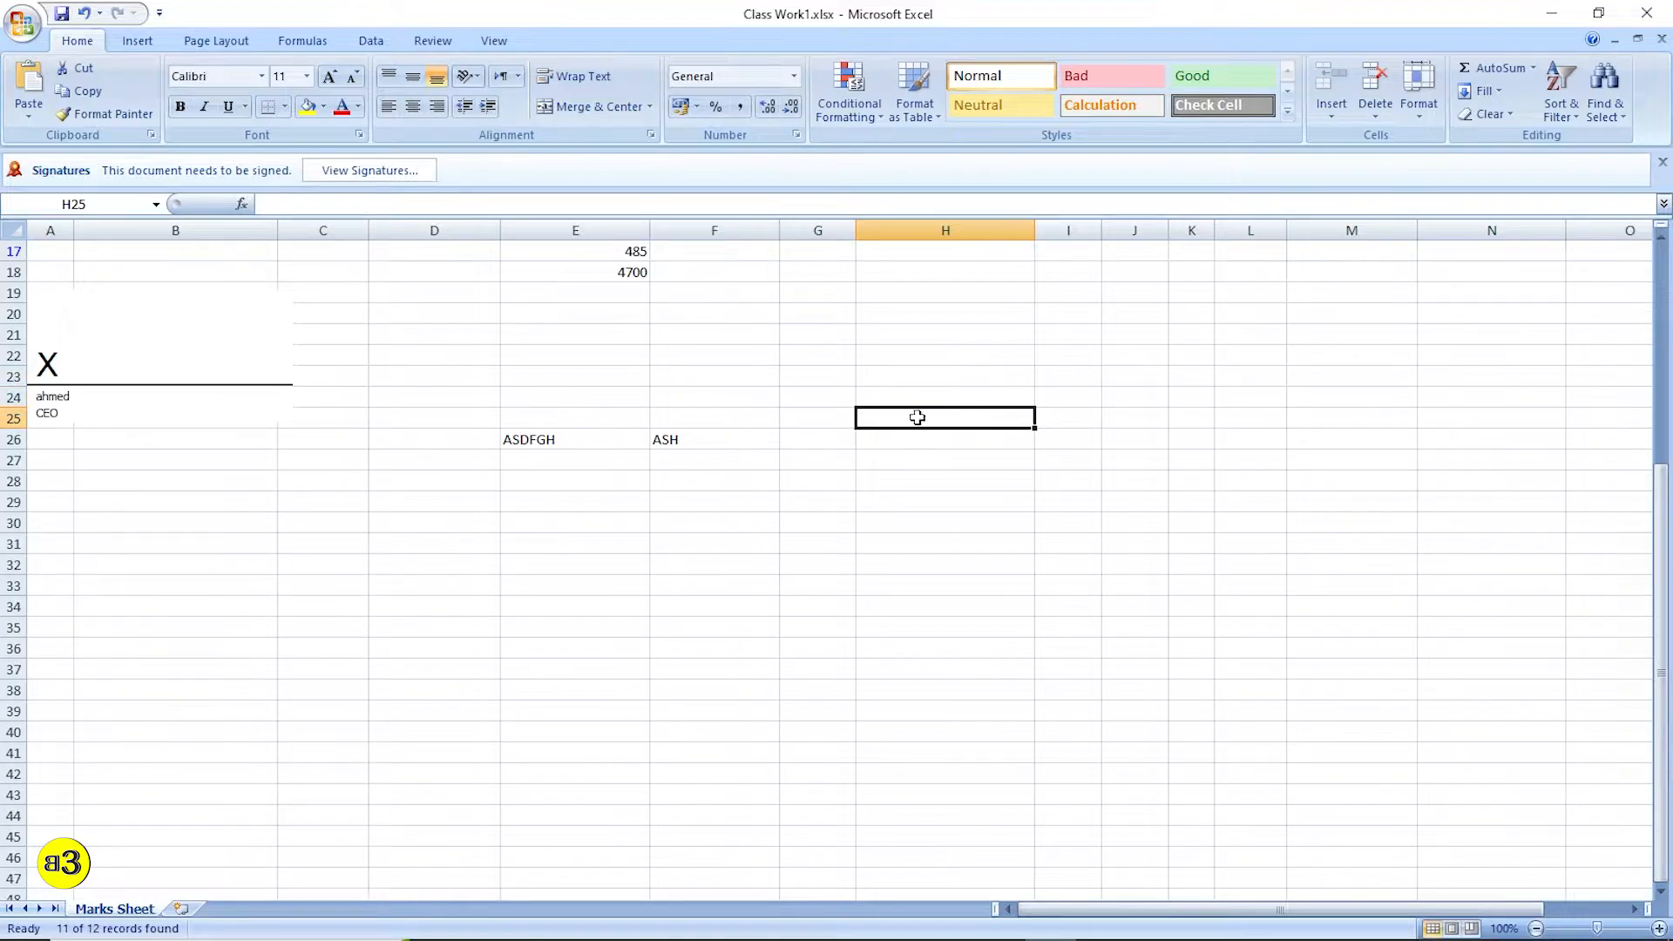
Step: Enter 123 in cell H24 as the replacement text used by the REPLACE formula
double_click(693, 439)
key("Return")
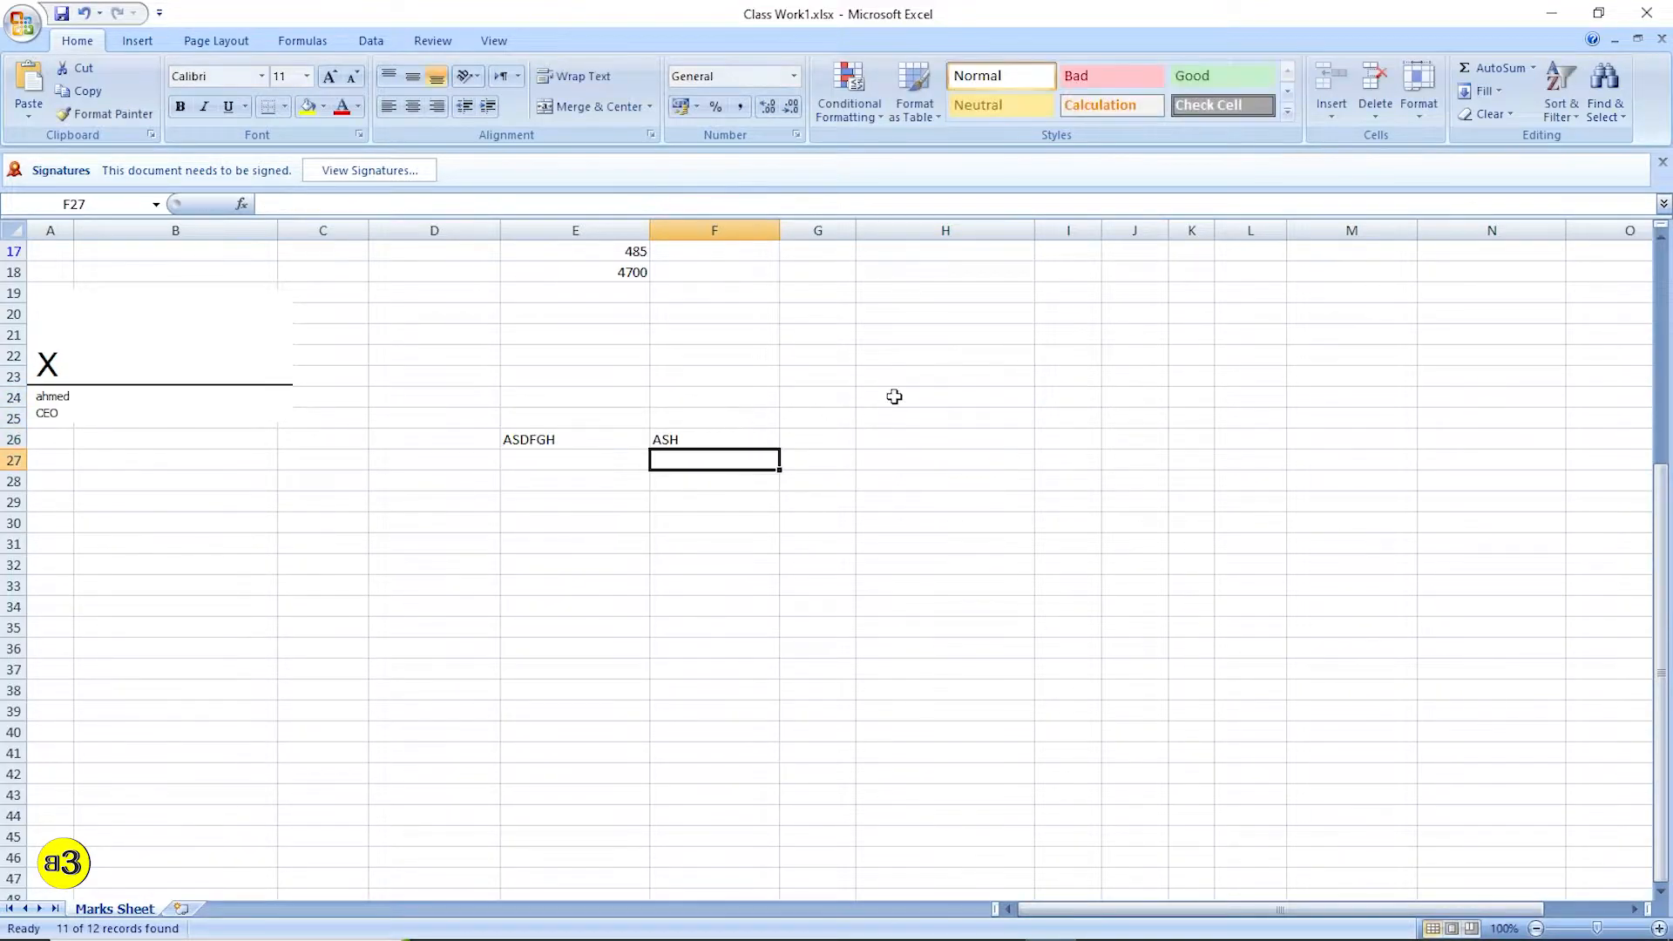
left_click(896, 397)
type("123")
key("Return")
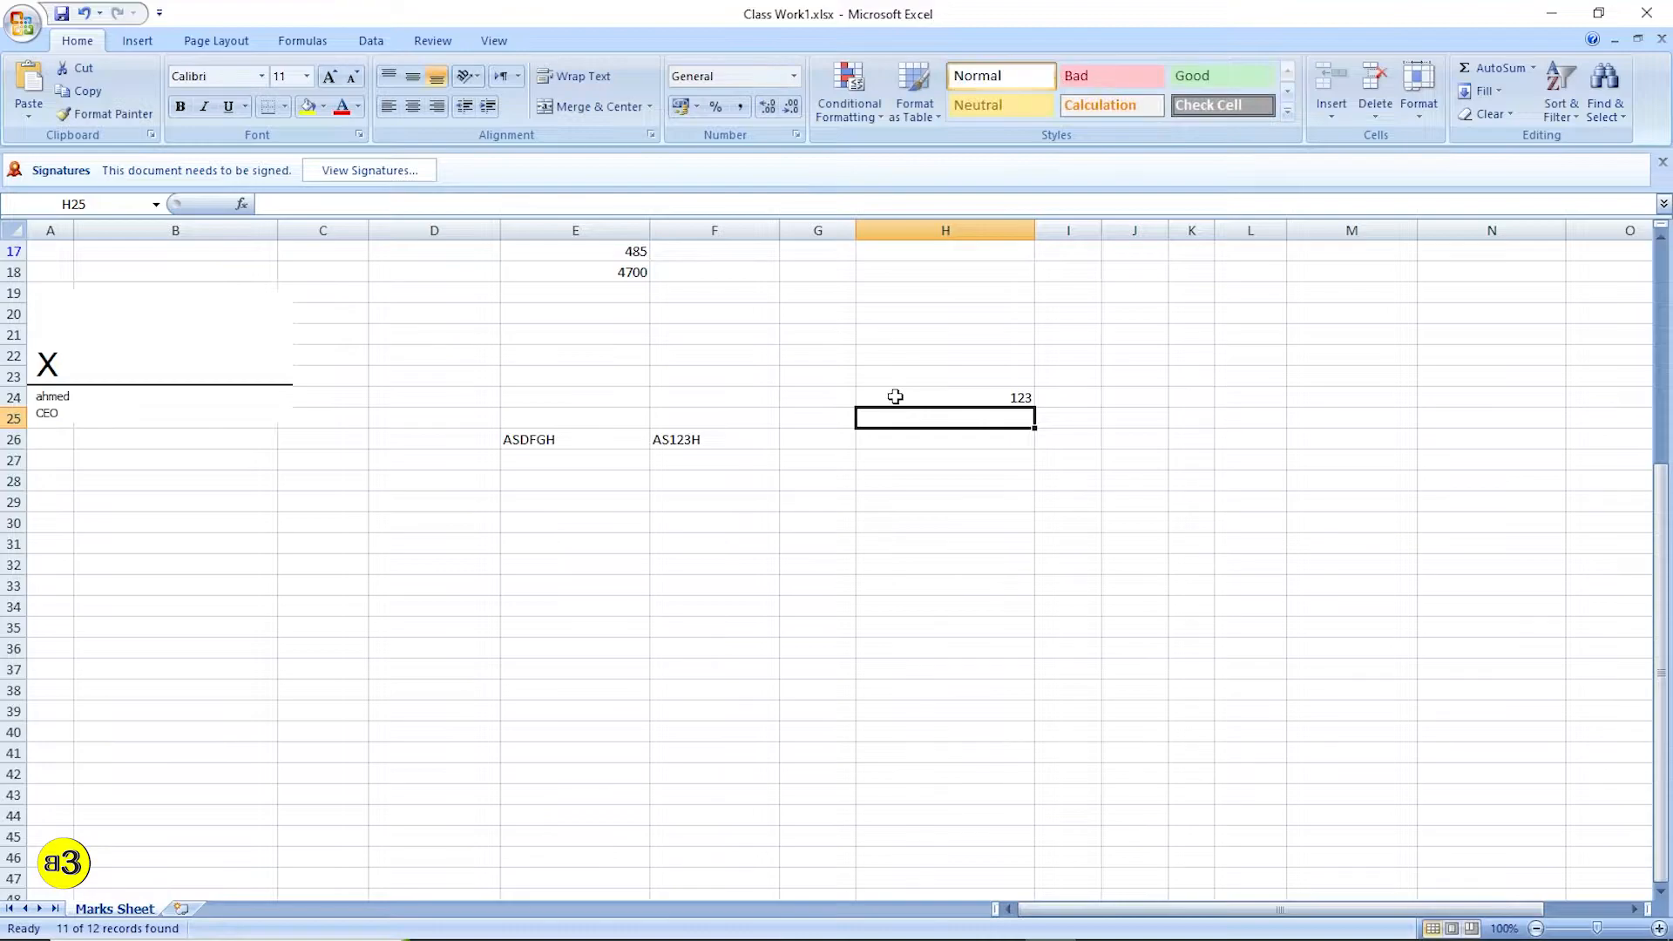
Step: Set the start number in the REPLACE formula in F26 to 2
left_click(896, 396)
key("Left")
key("Down")
key("Left")
key("Down")
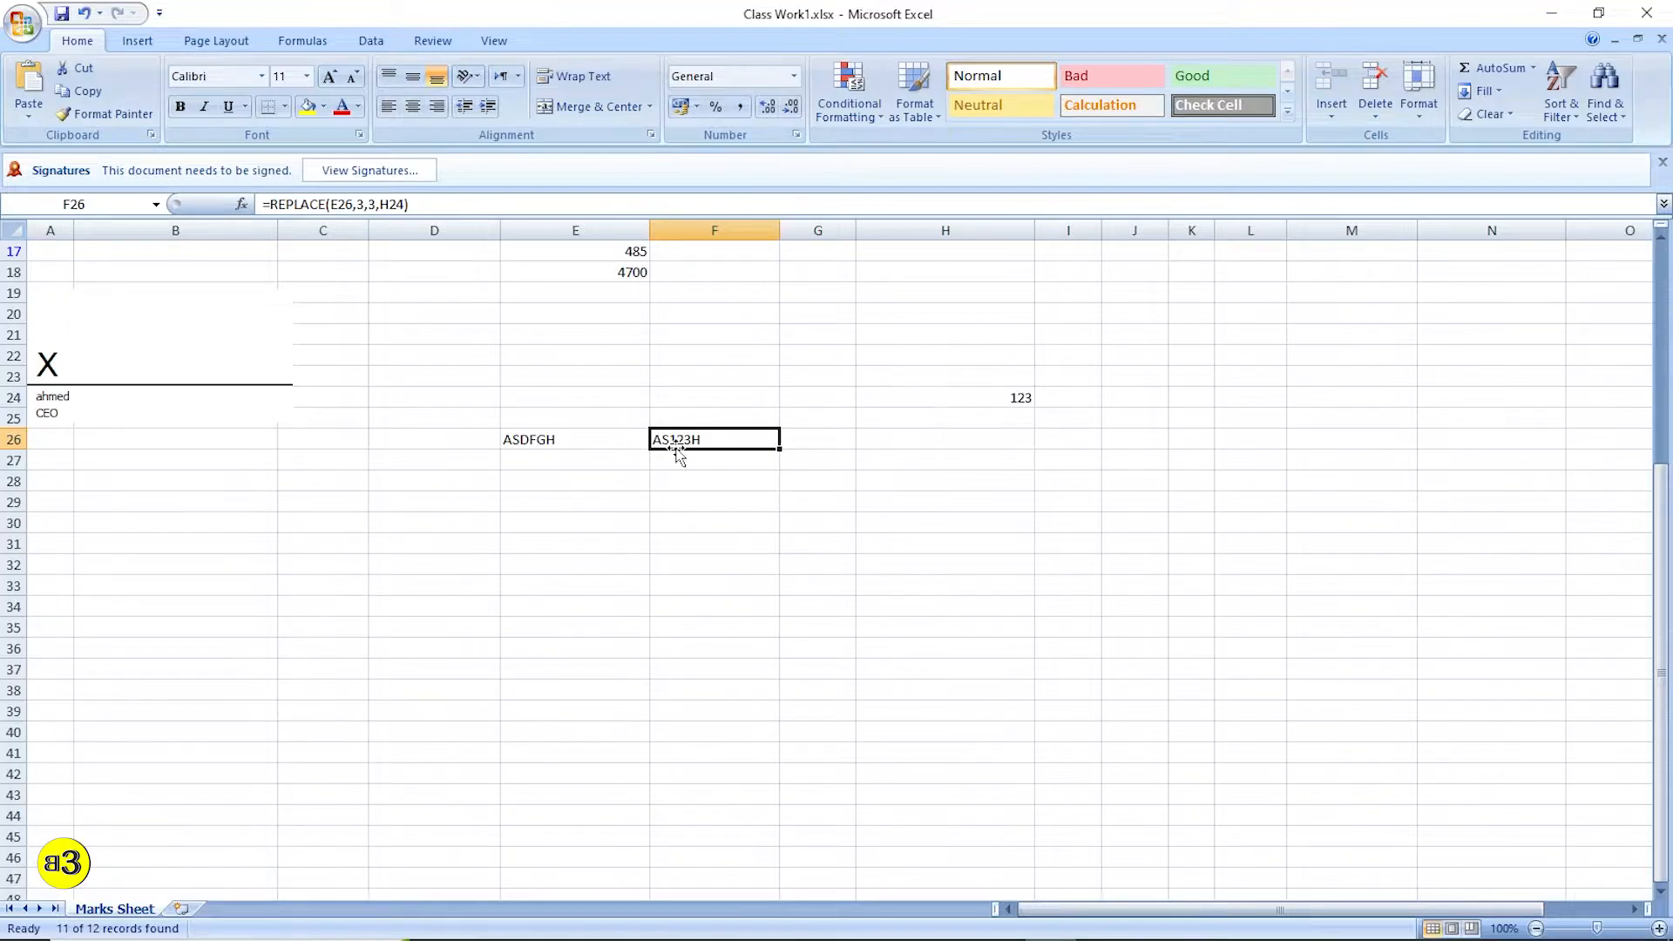
left_click(1016, 399)
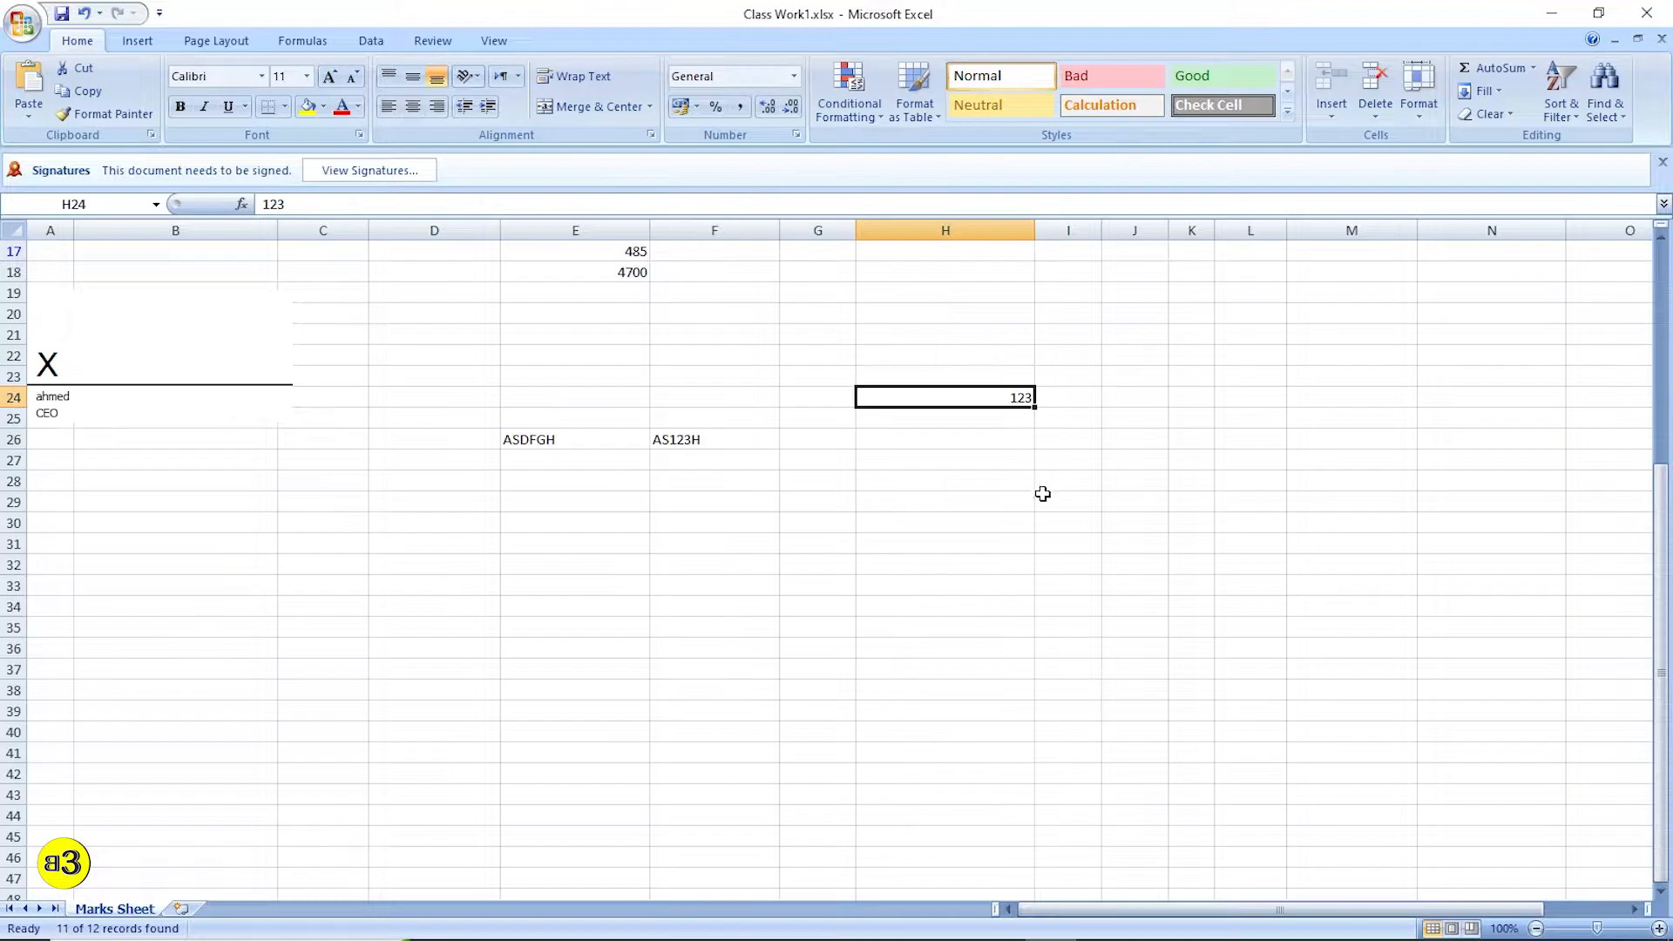
left_click(714, 438)
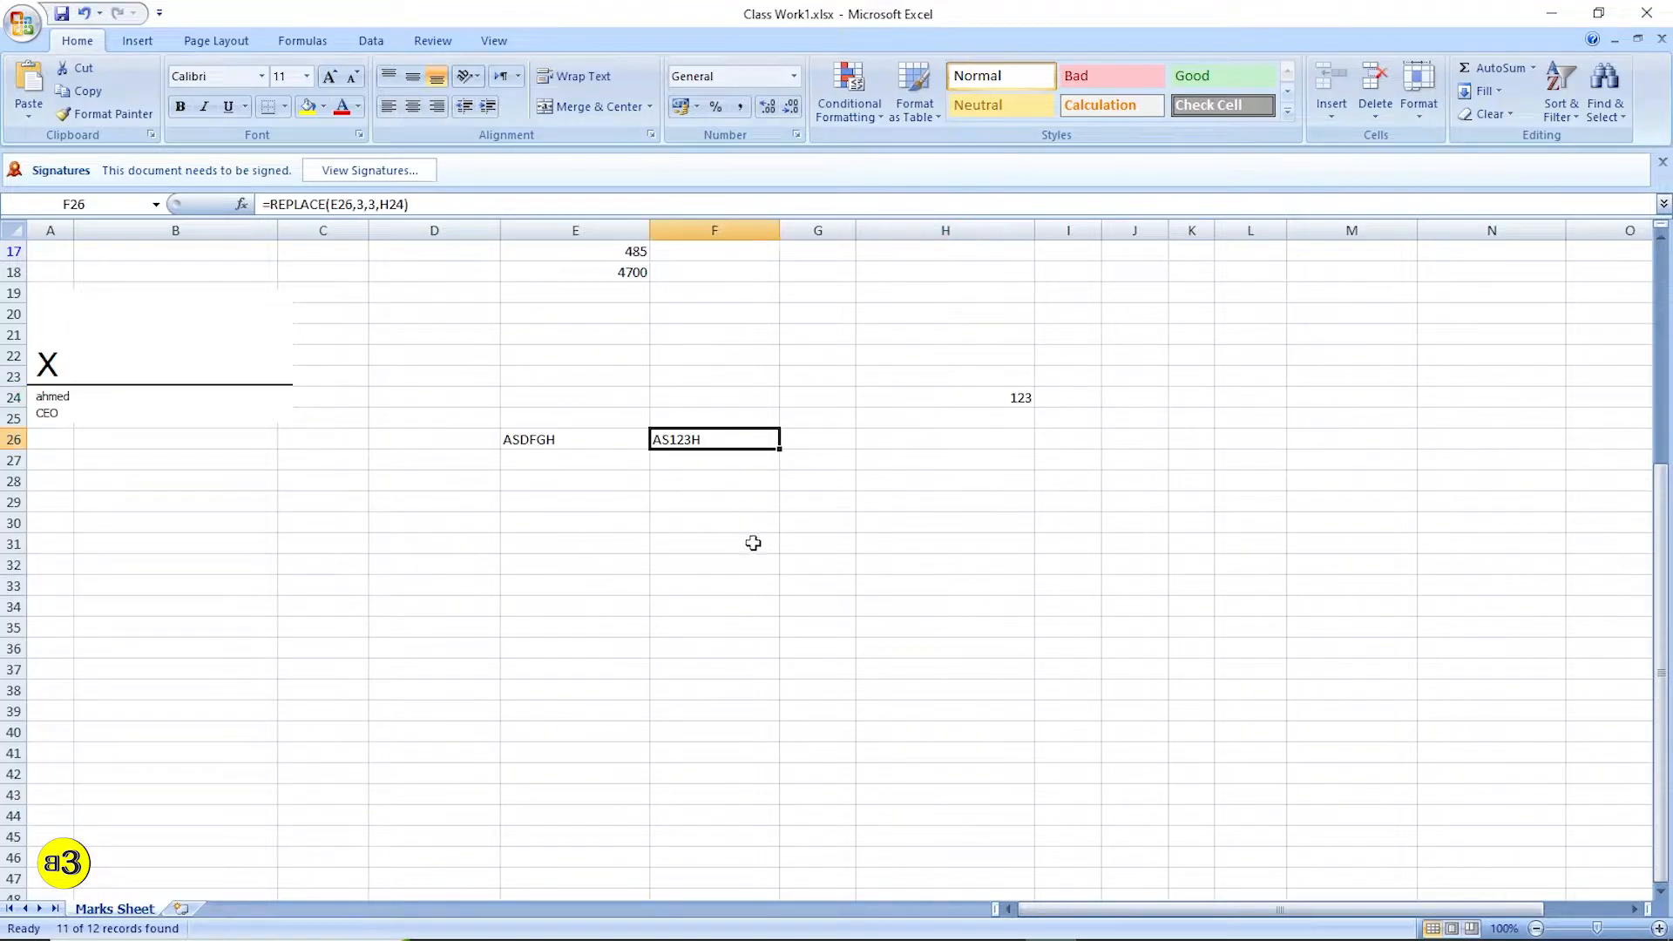
left_click(358, 204)
key("Delete")
type("2")
key("Return")
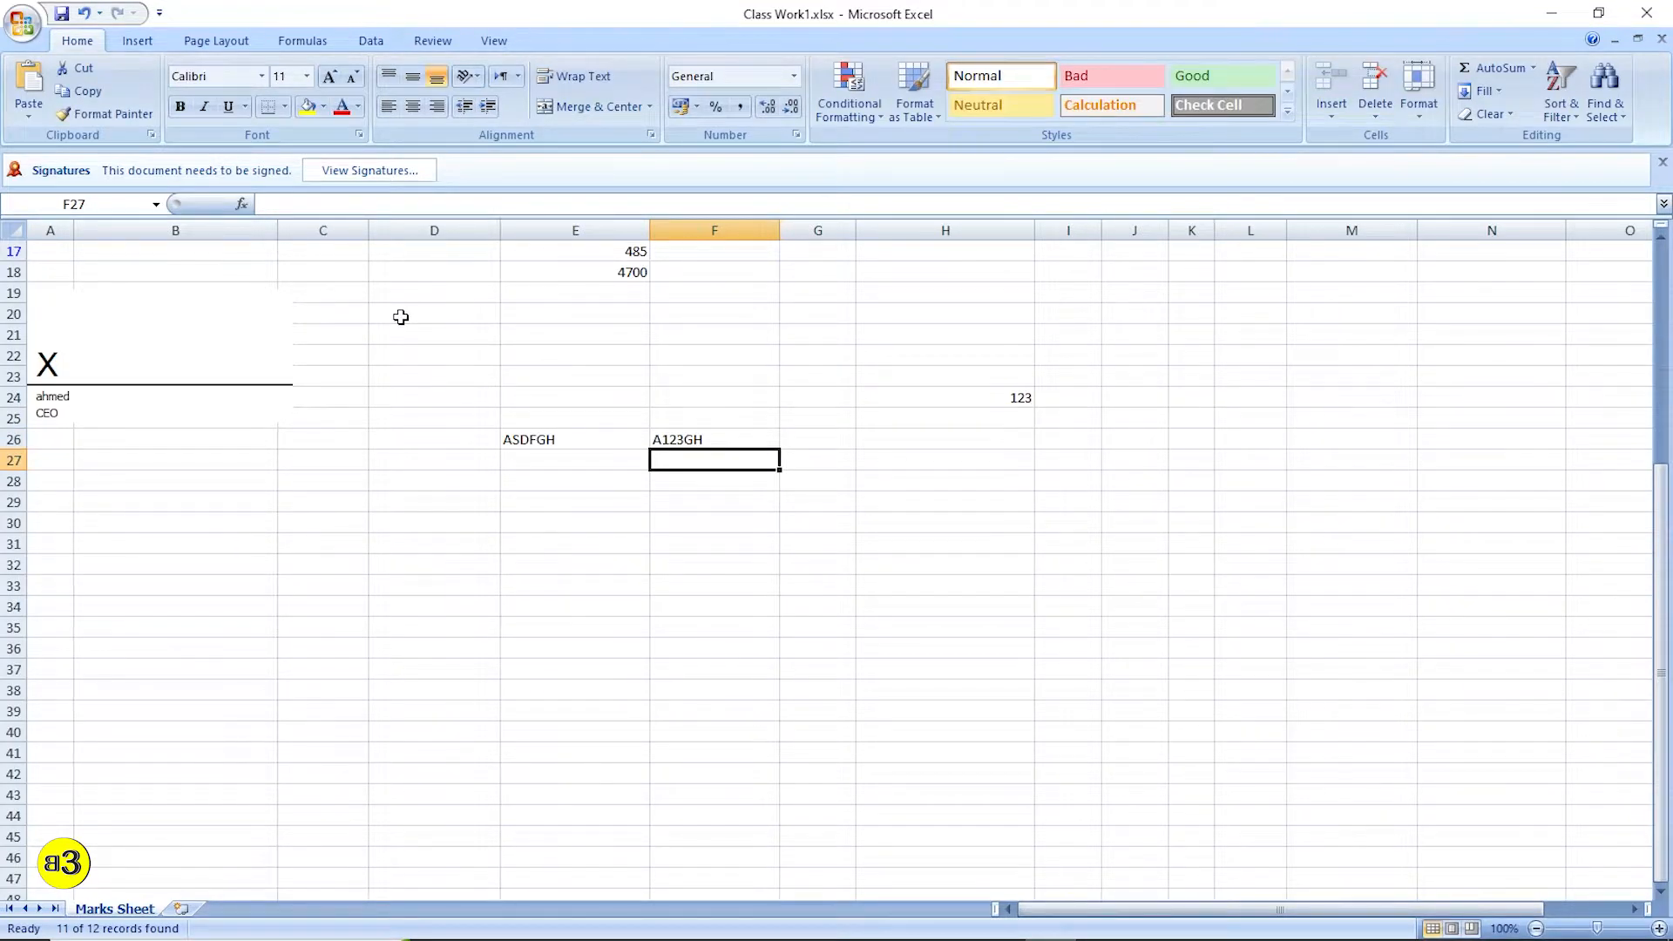
Step: Set the number of characters in the REPLACE formula in F26 to 2
double_click(684, 443)
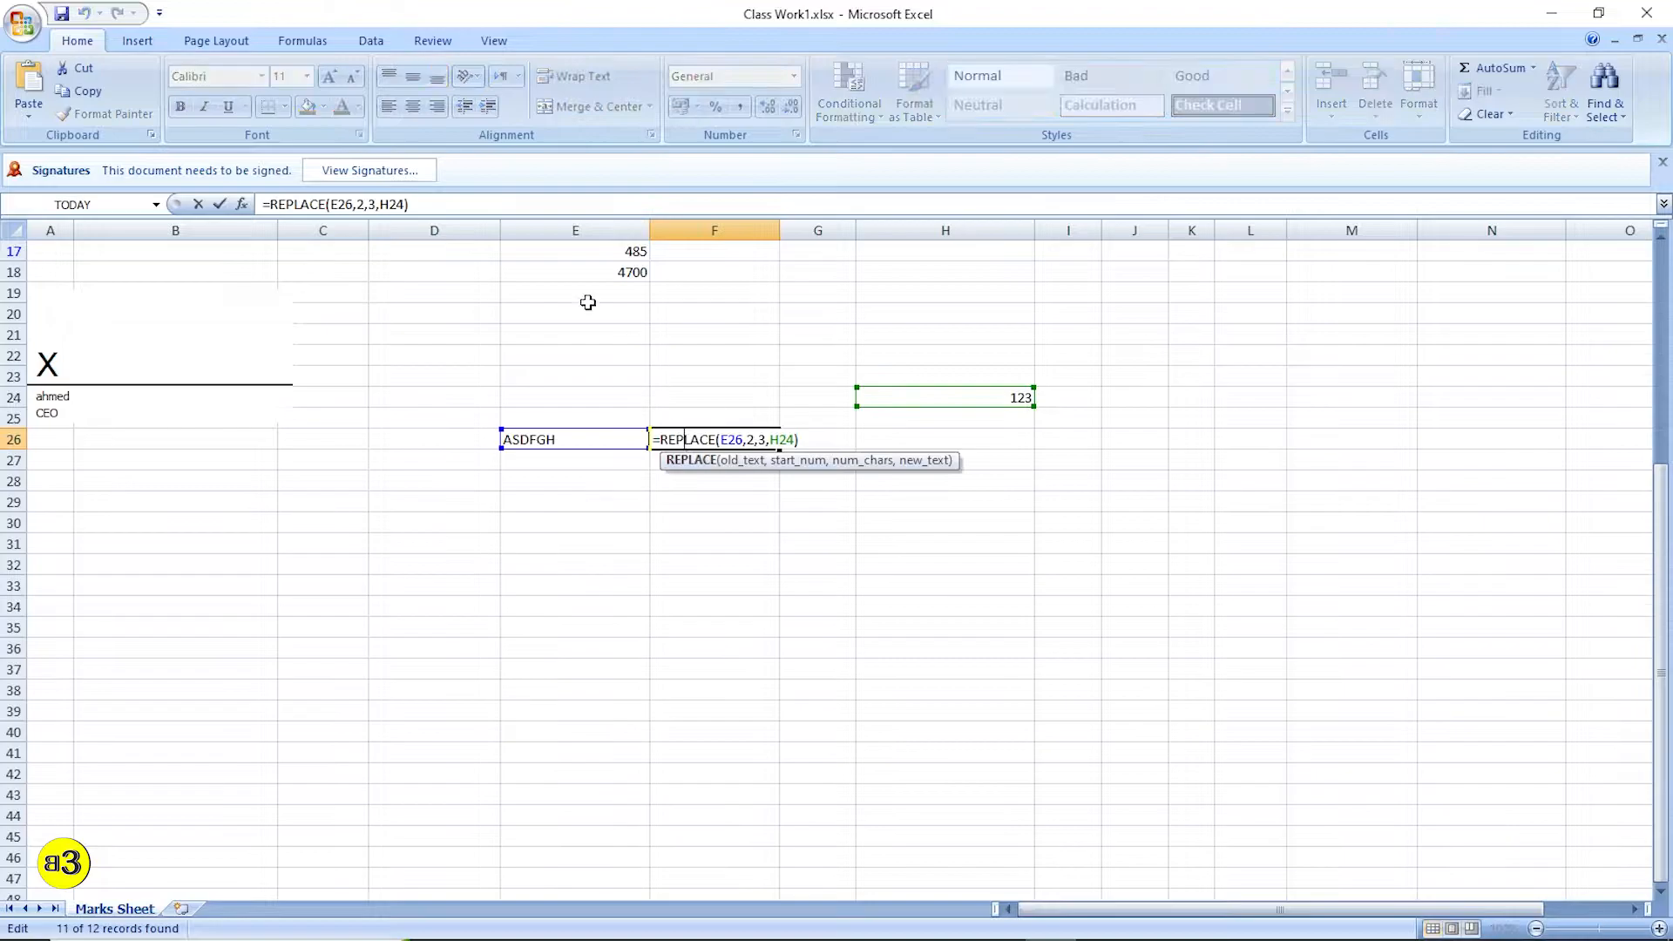
left_click(371, 204)
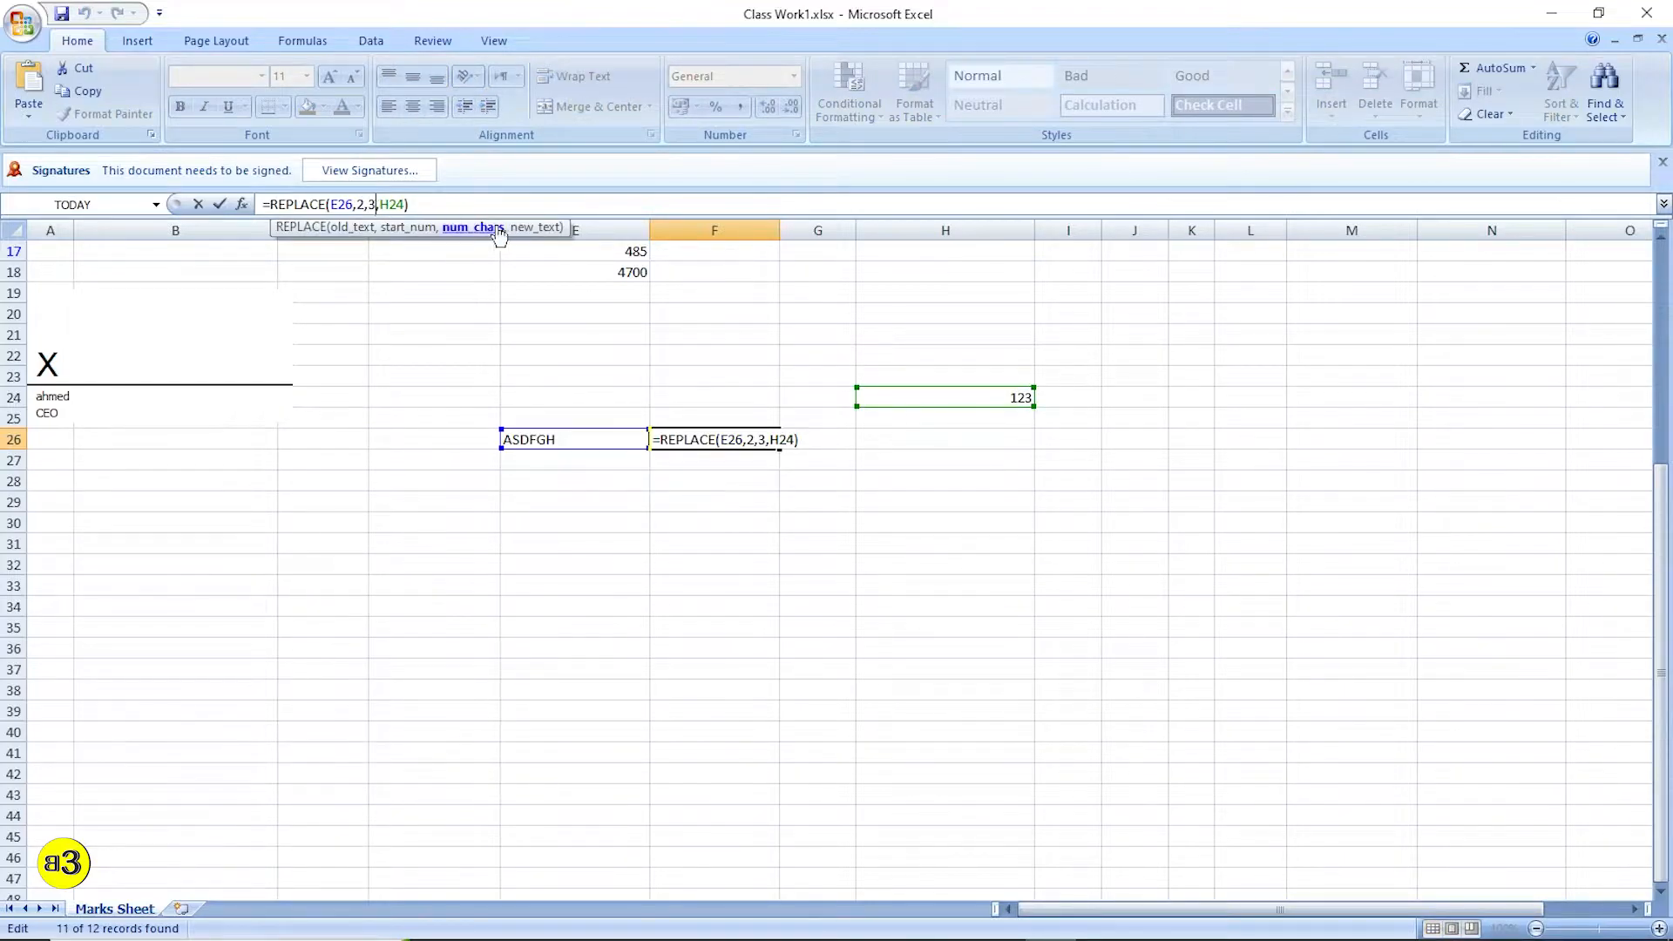
key("Delete")
type("2")
key("Return")
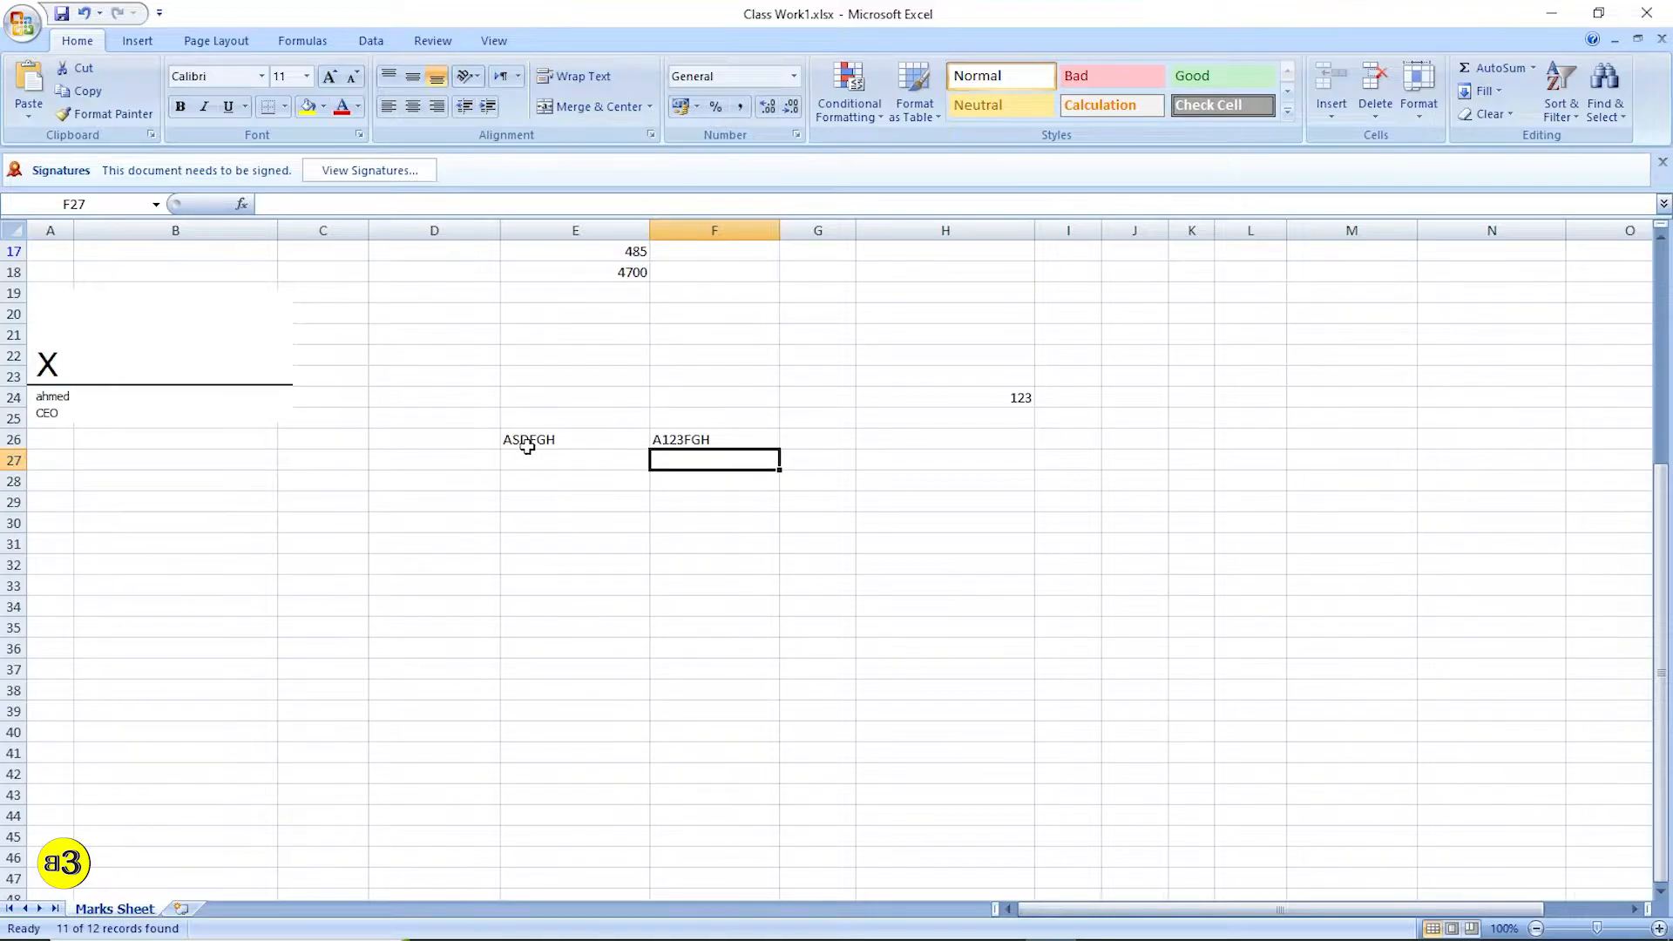
Step: Examine how the REPLACE formula in F26 uses the original text in E26 and the replacement value in H24
left_click(984, 399)
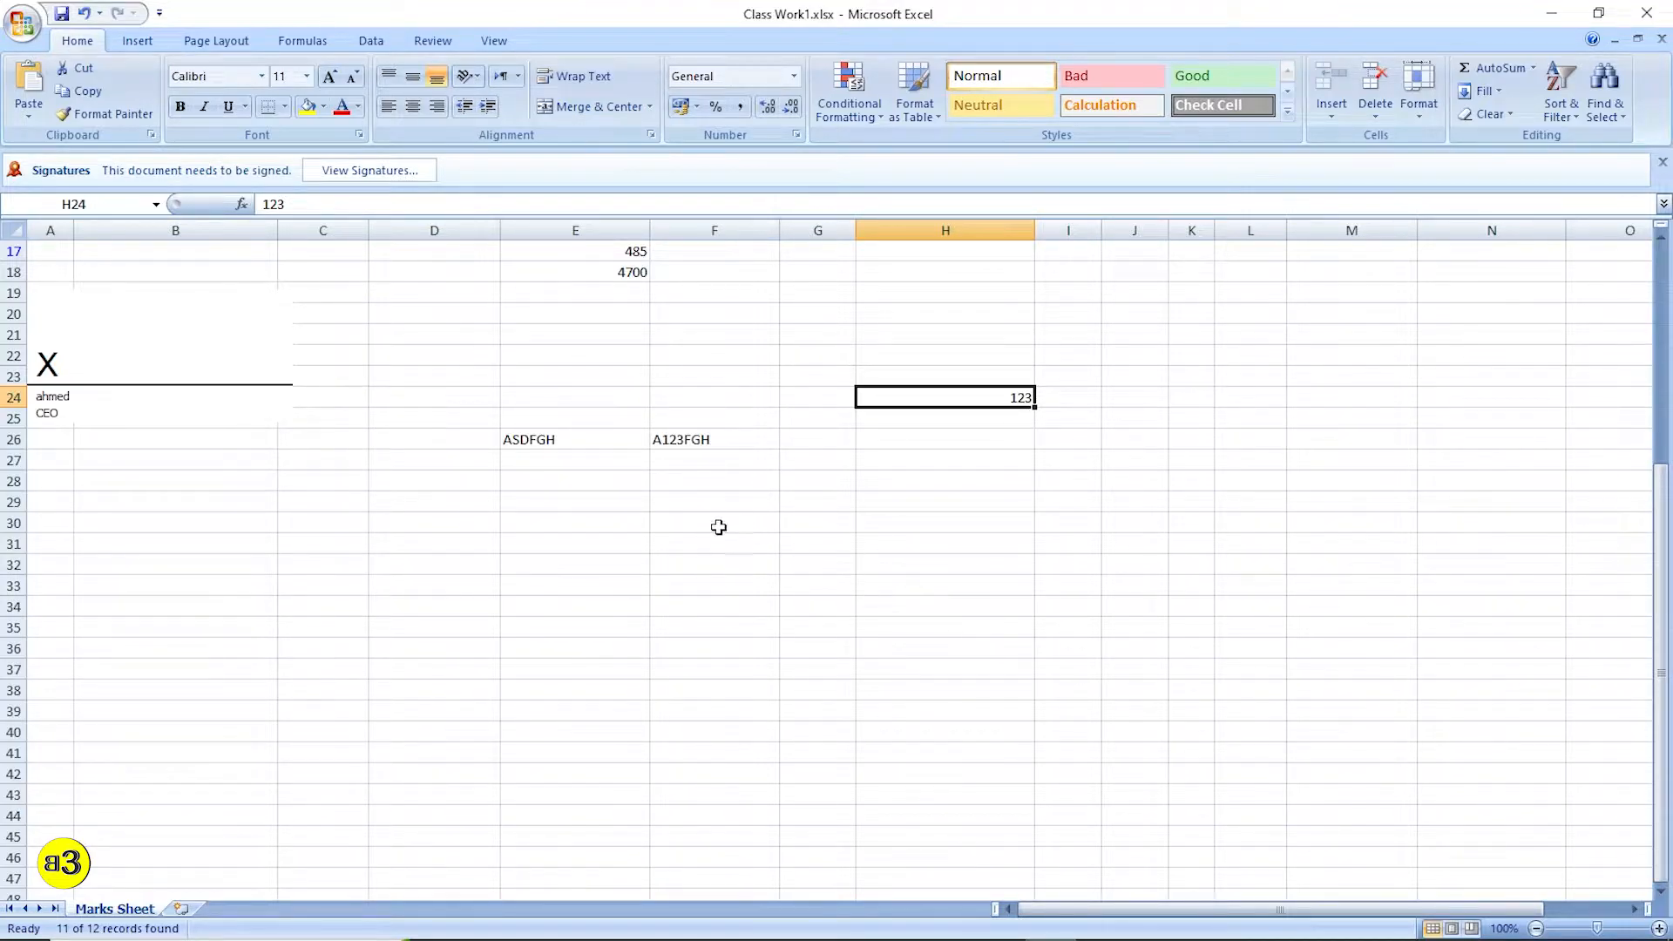
left_click_drag(436, 383, 1008, 436)
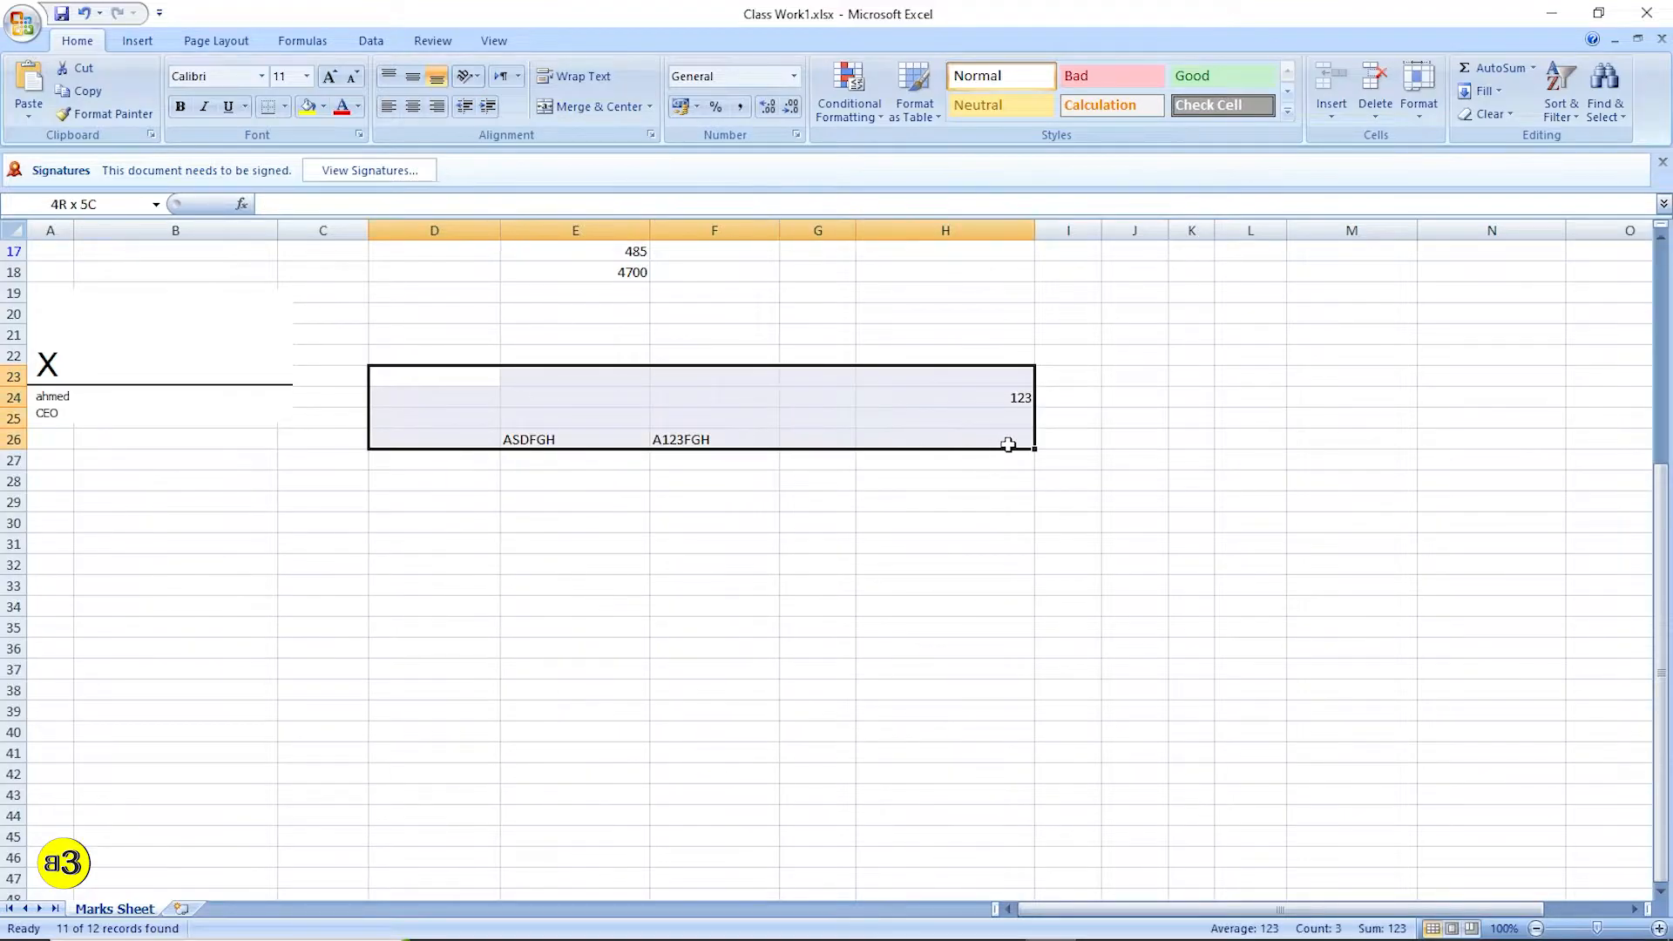
left_click(771, 567)
left_click_drag(445, 388, 1001, 453)
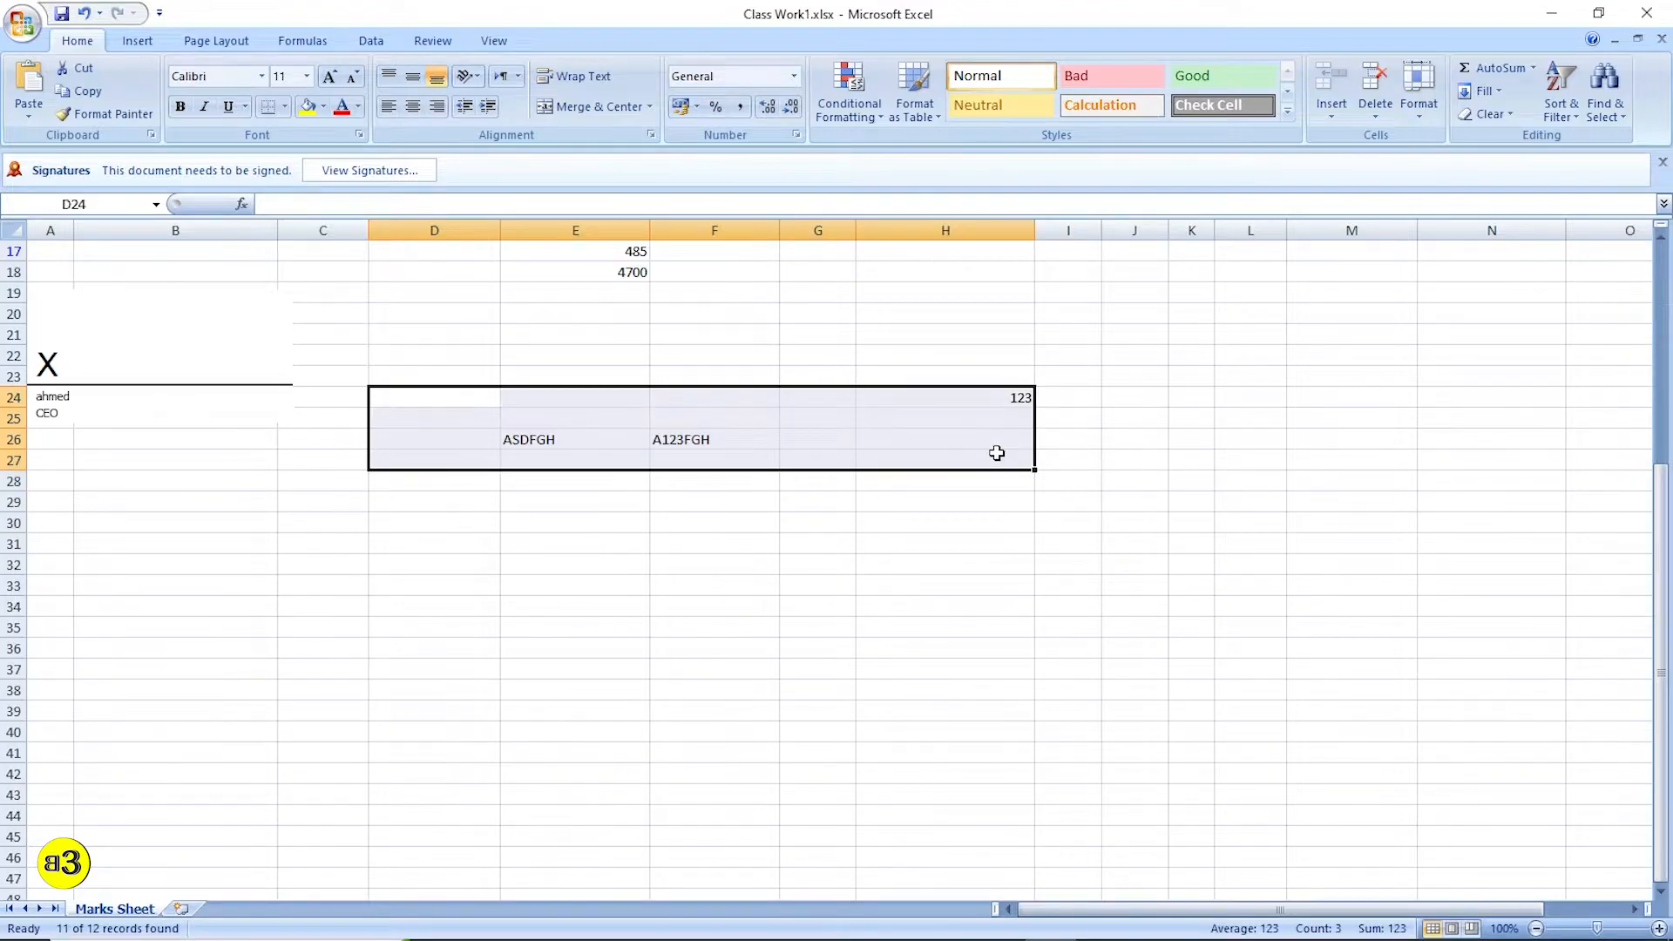
left_click_drag(534, 388, 1012, 459)
left_click(664, 434)
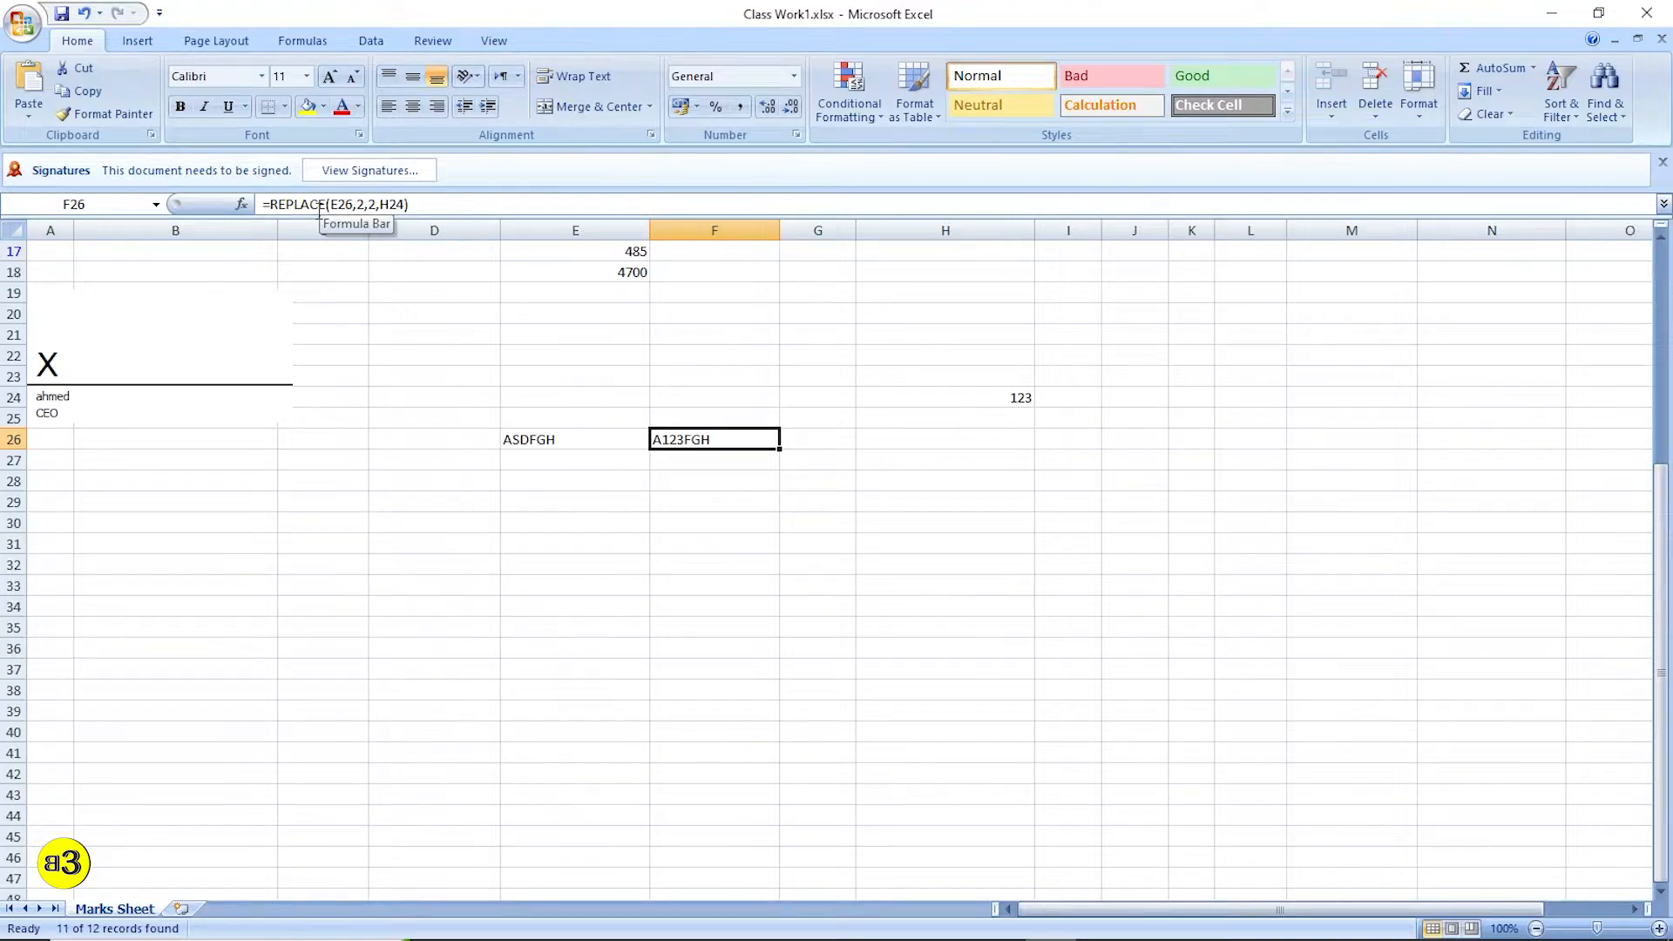
left_click(537, 440)
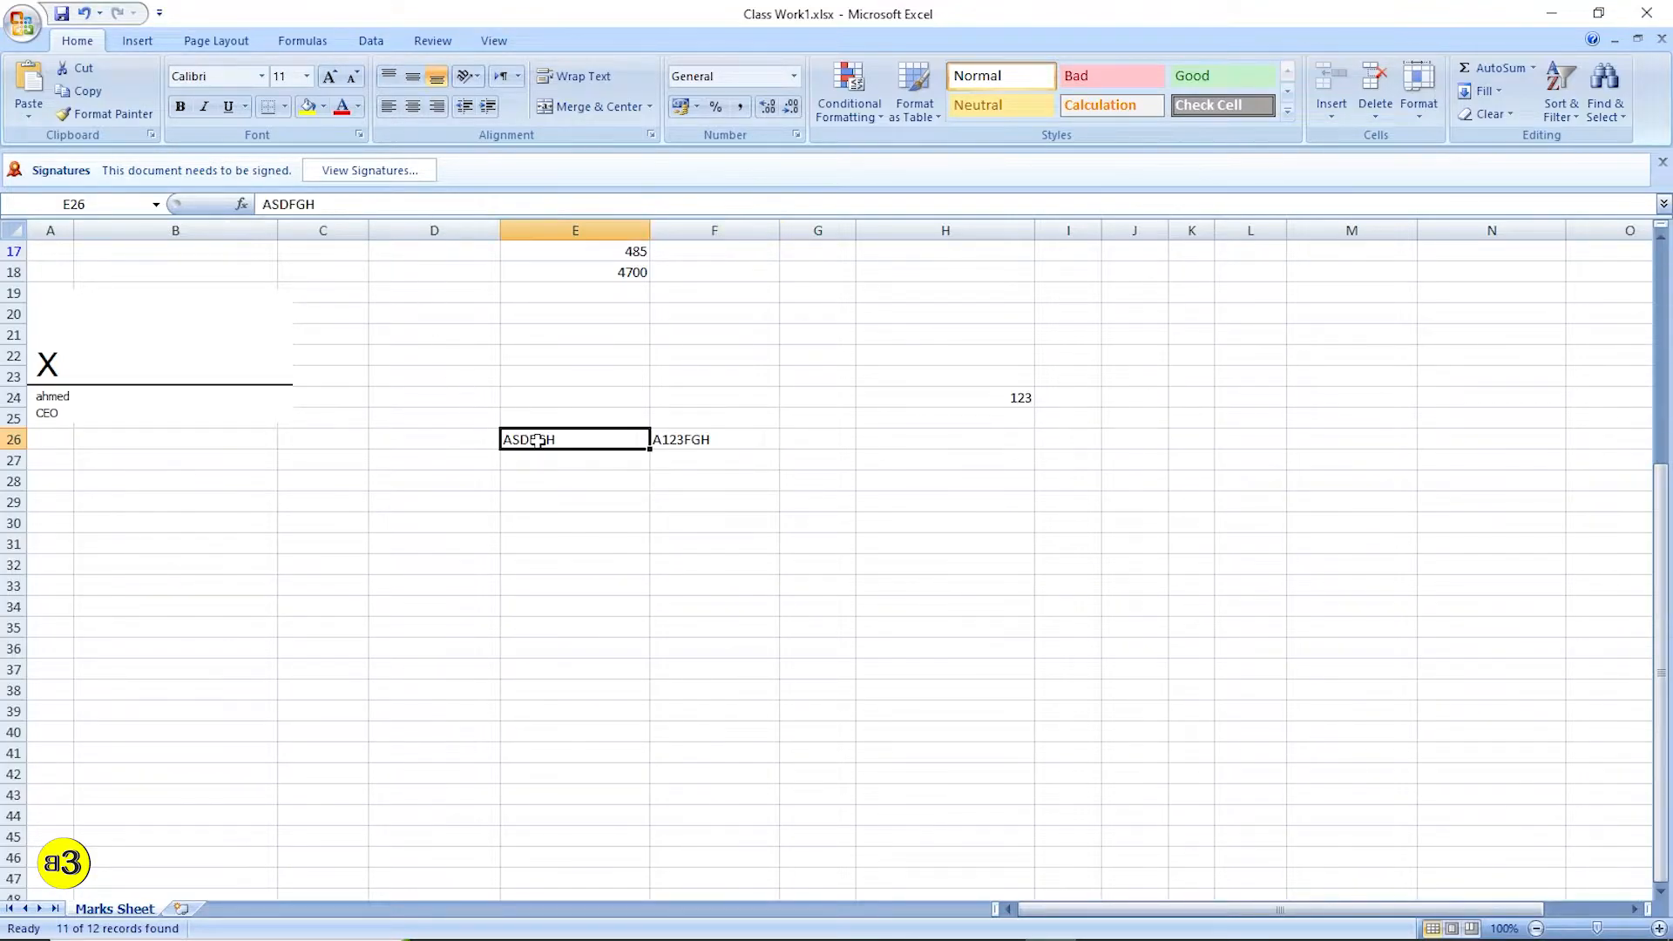
left_click(678, 439)
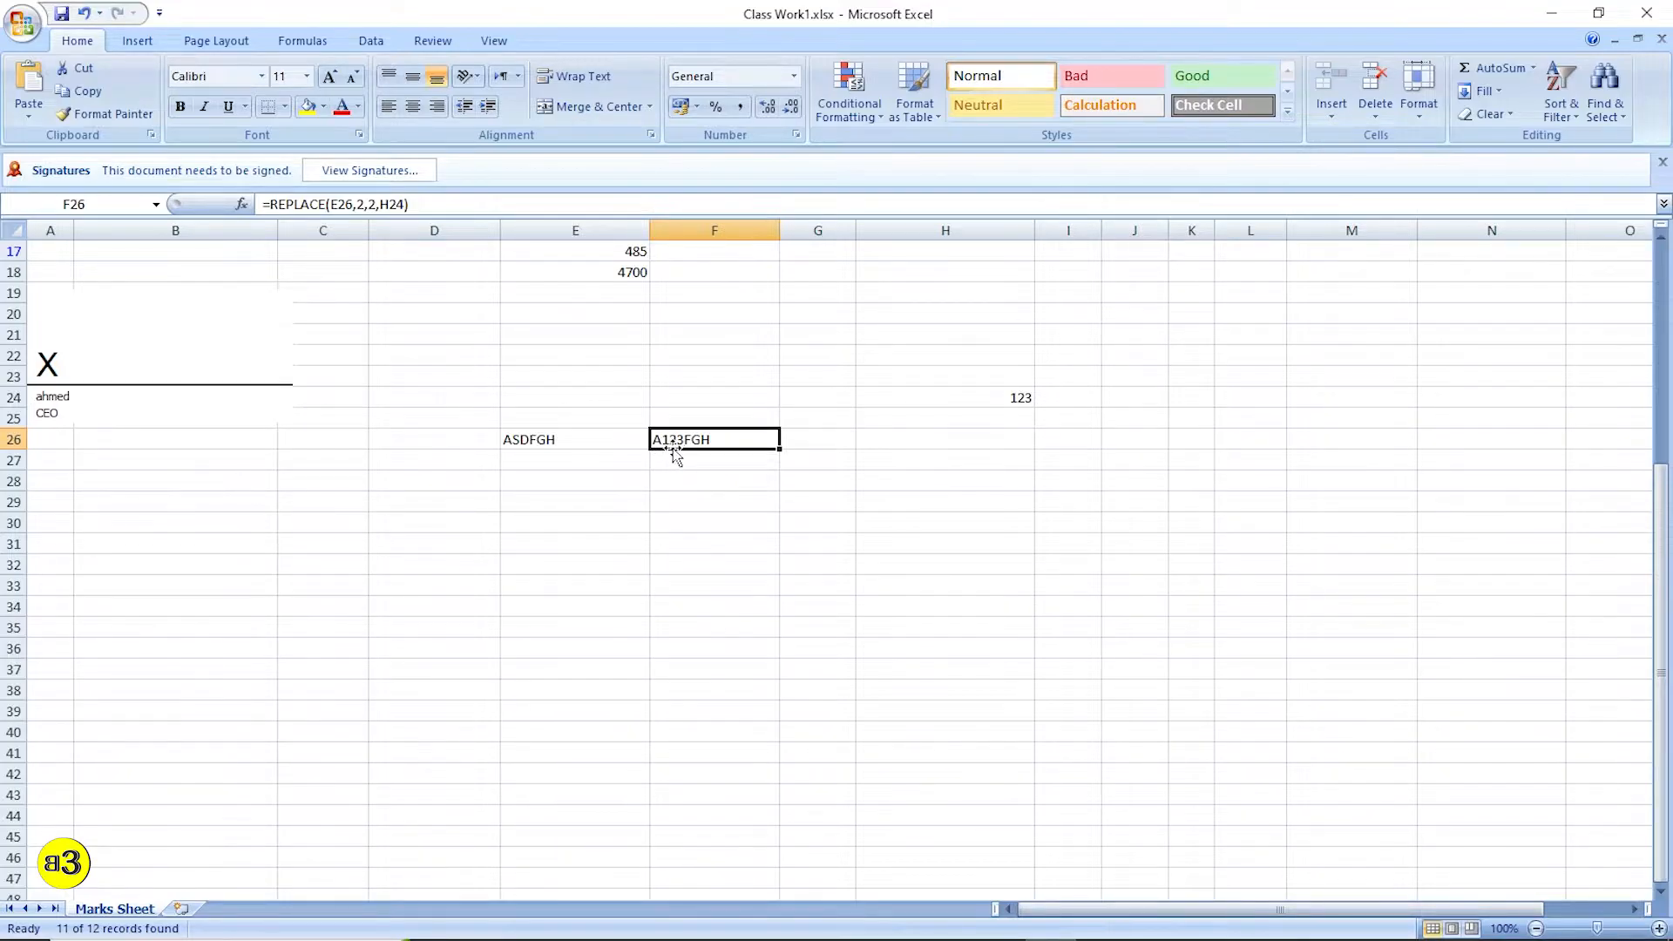
left_click(371, 207)
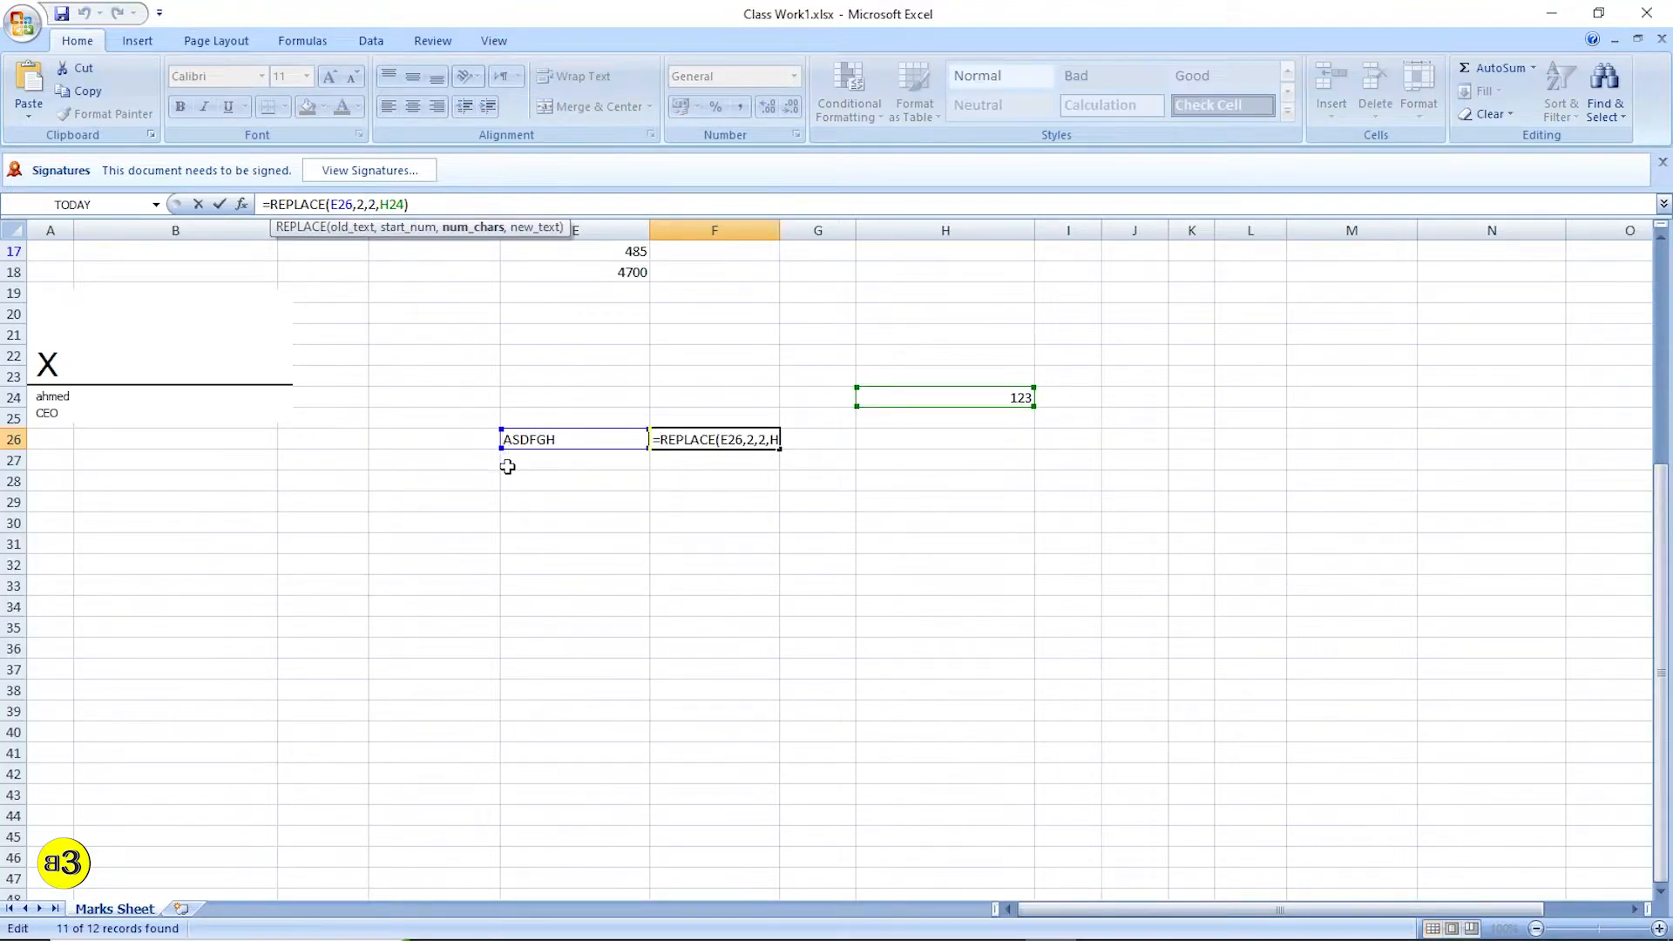
key("Return")
left_click(524, 442)
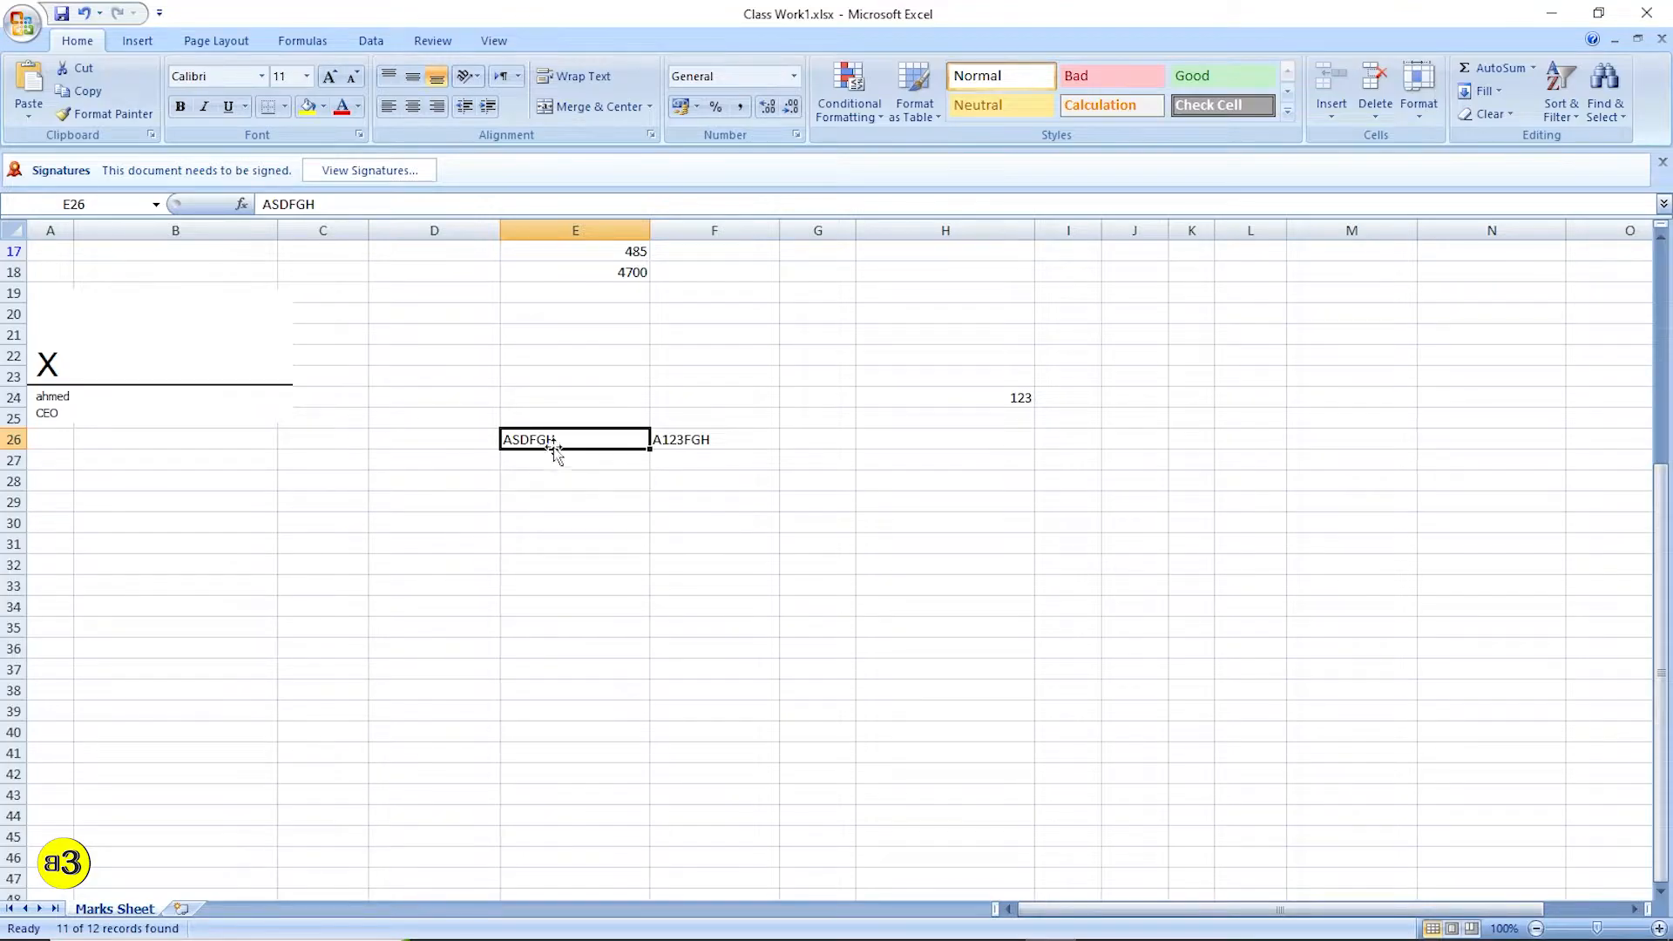
left_click(697, 441)
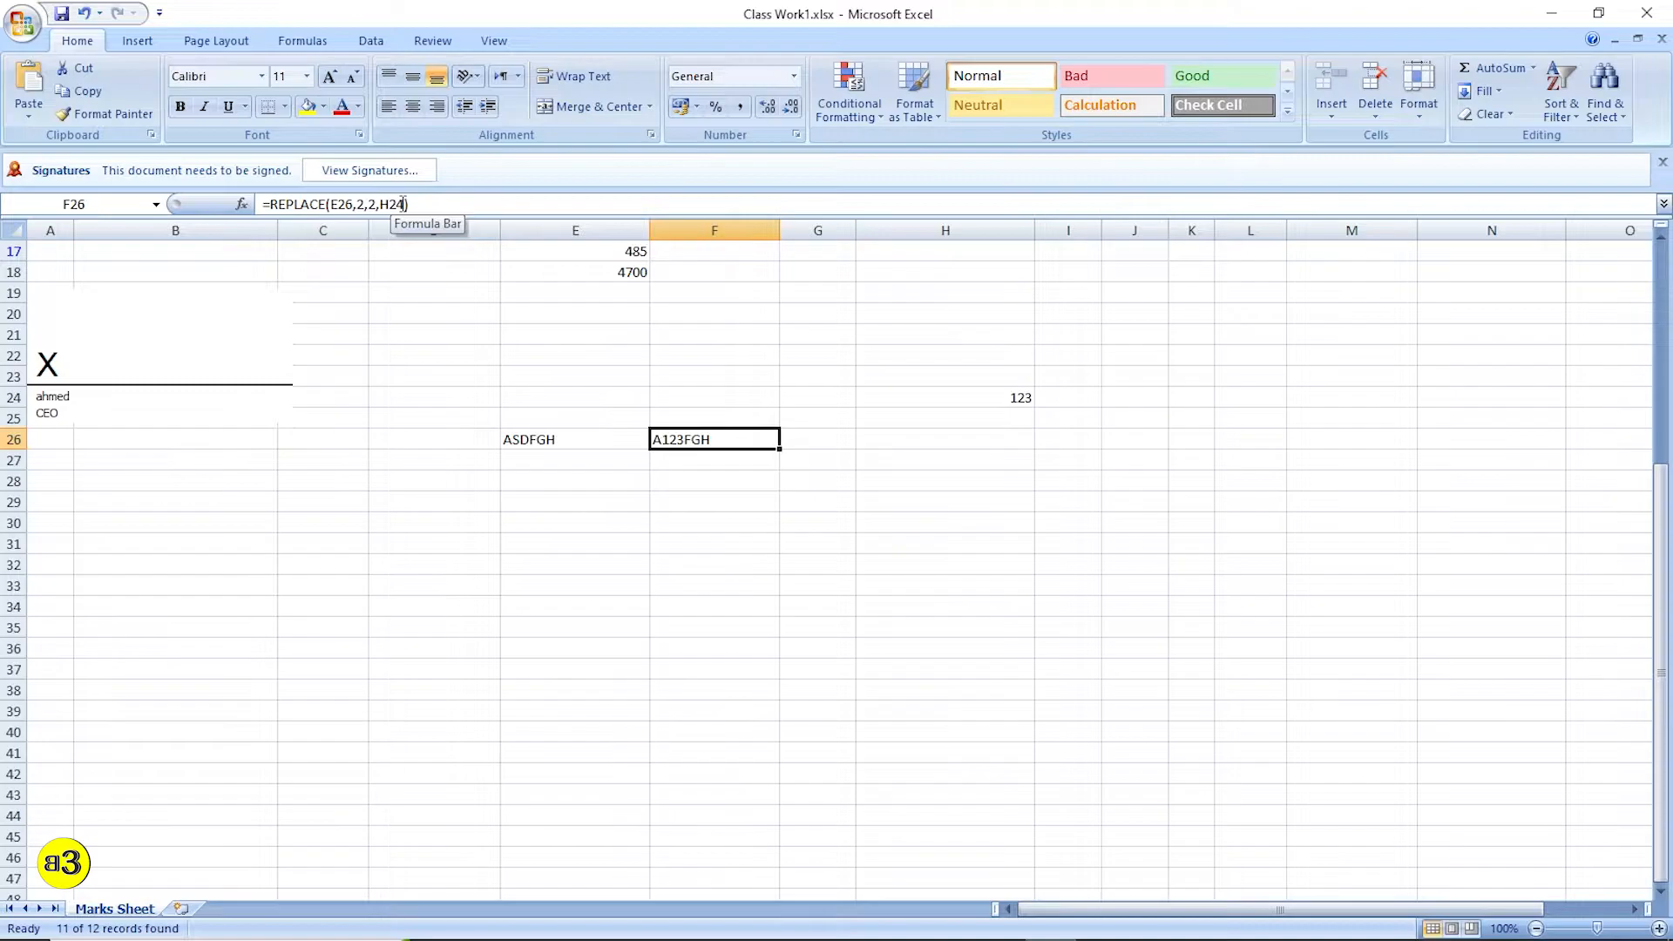
left_click(984, 394)
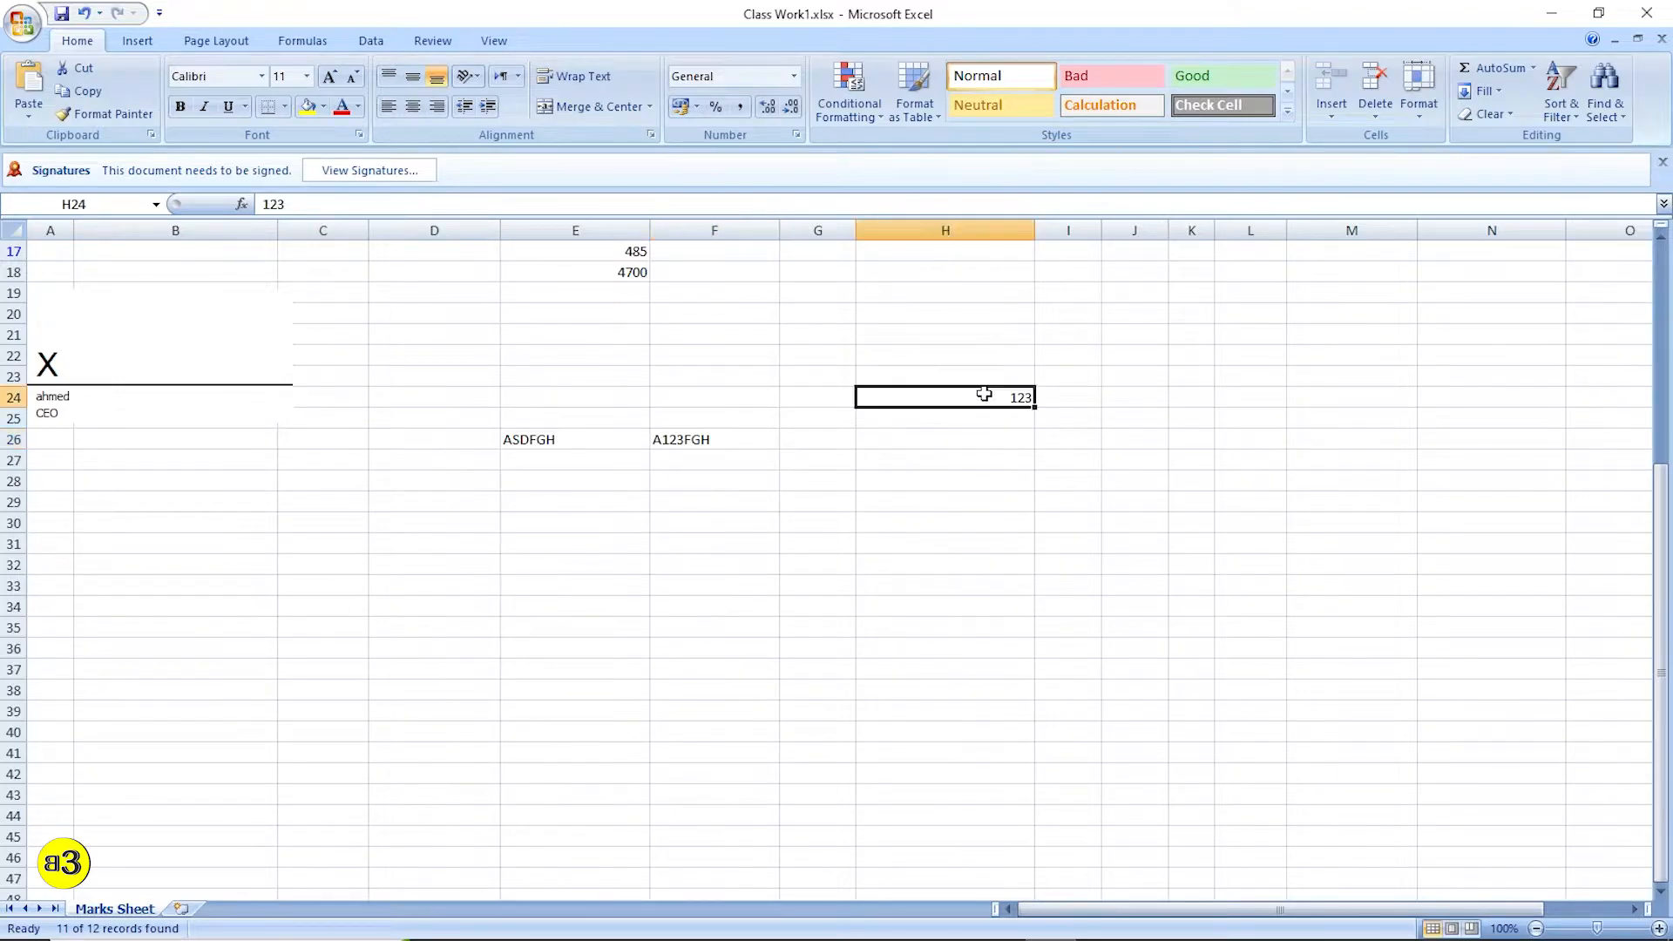
left_click_drag(1001, 400, 562, 444)
Step: Check the Now entry in the Notepad list of formulas and return to the empty area of the Excel worksheet
scroll(574, 547, "up", 3)
scroll(575, 547, "down", 4)
left_click(654, 486)
left_click(560, 519)
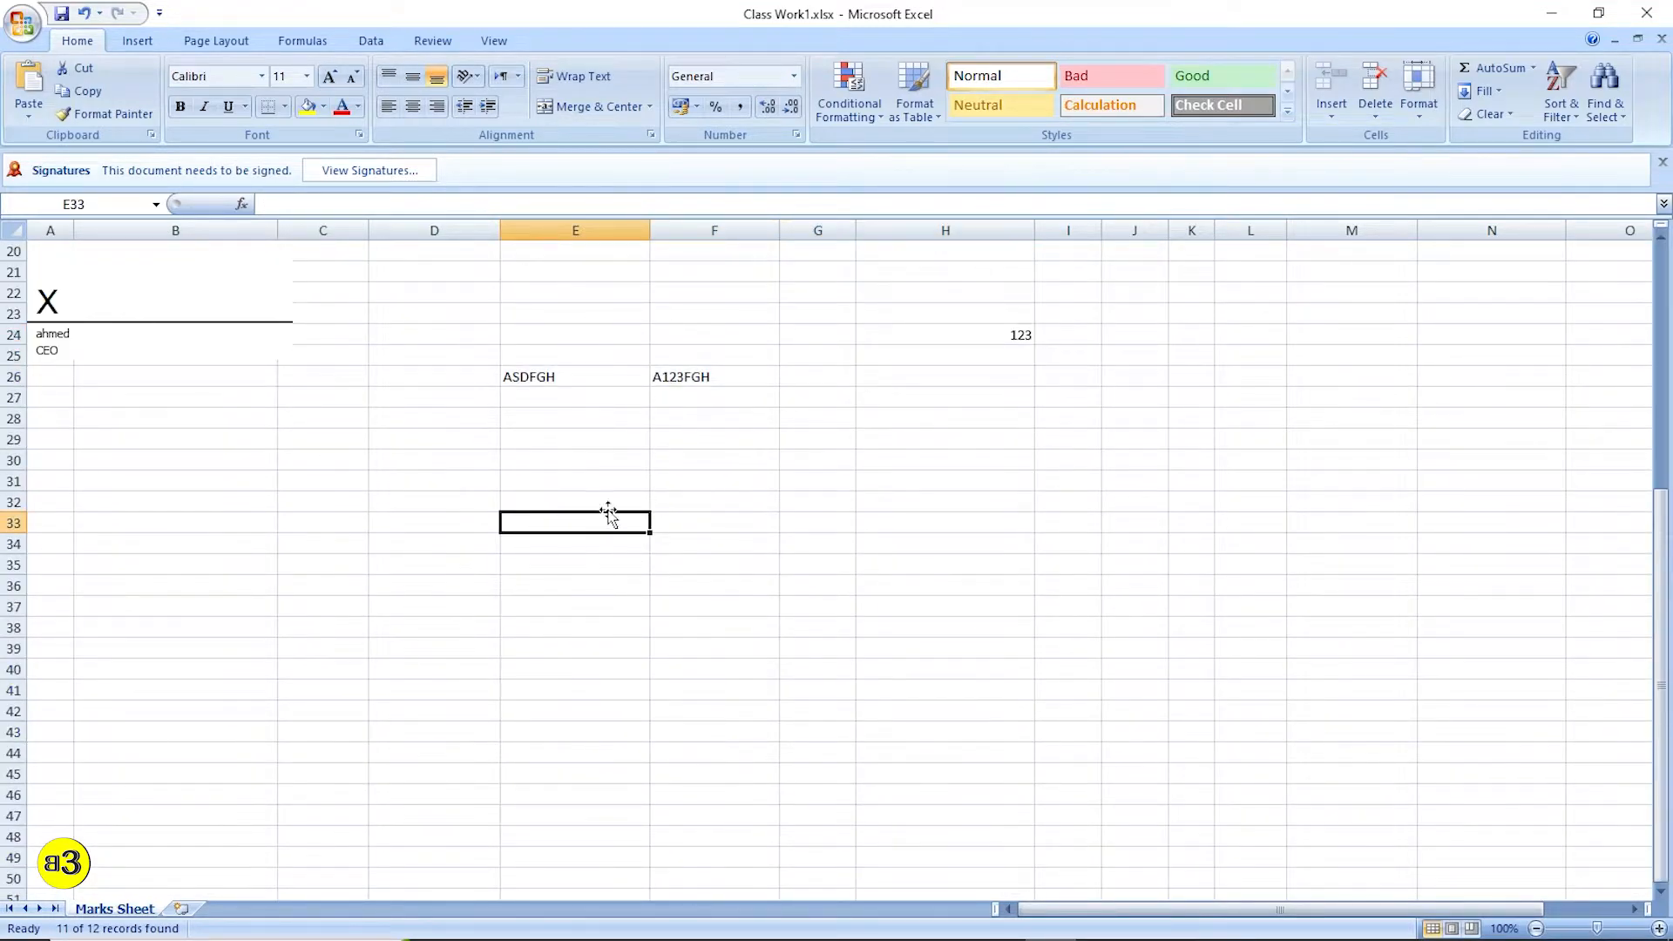
left_click(817, 897)
left_click(999, 919)
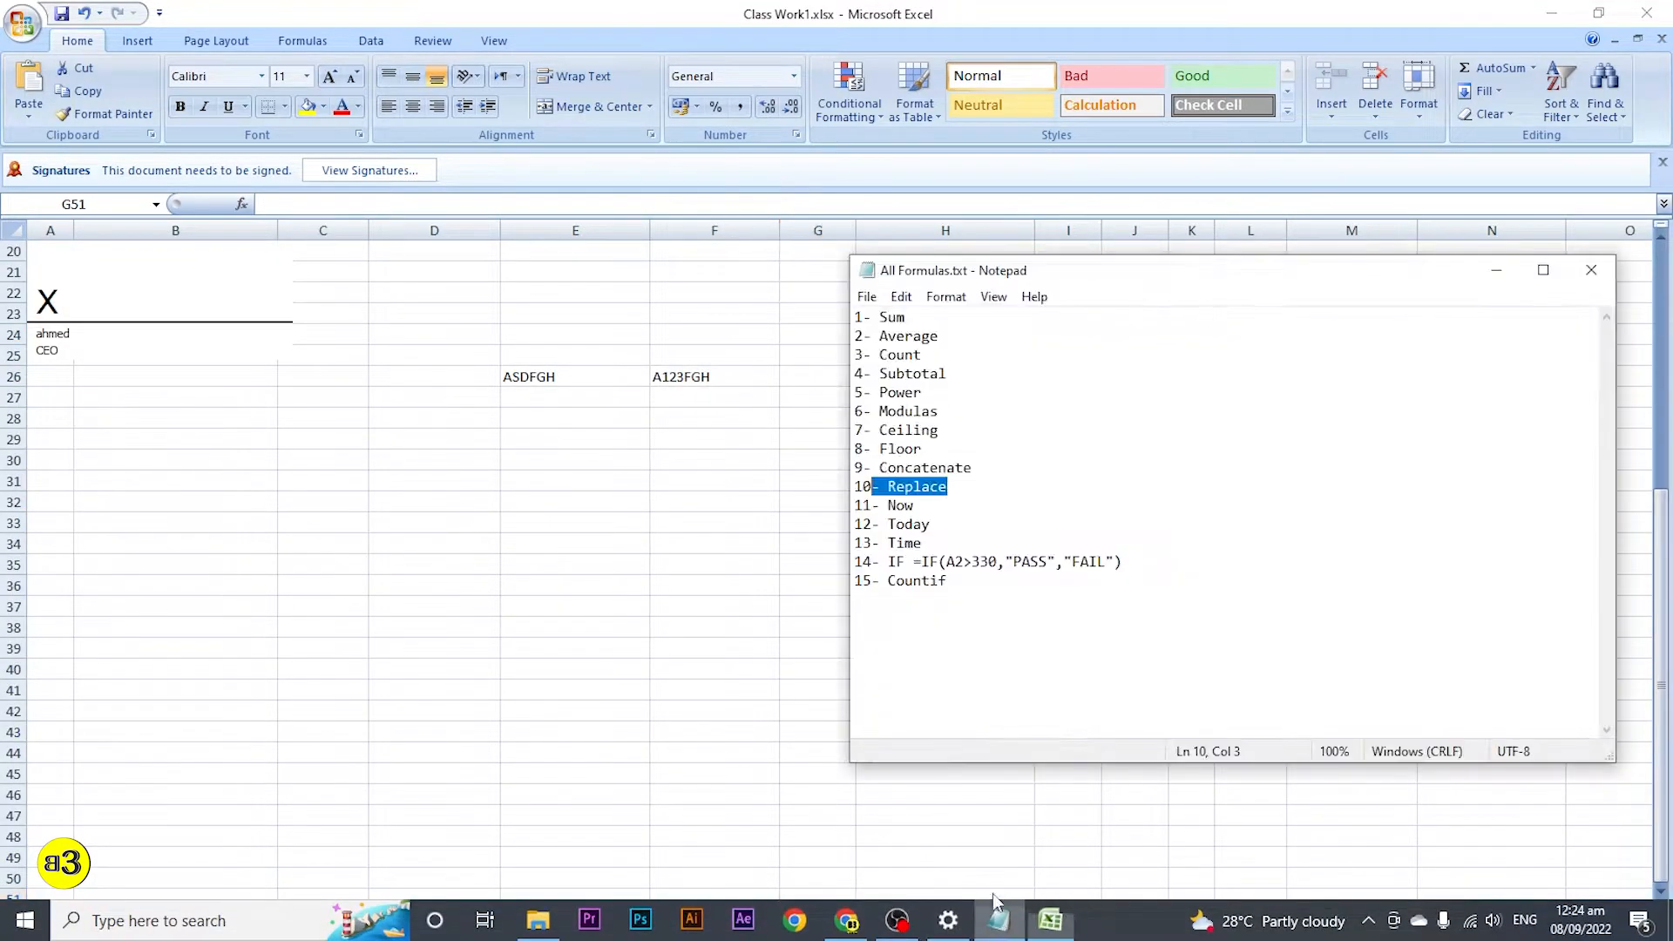
left_click(920, 506)
left_click(661, 490)
left_click(586, 492)
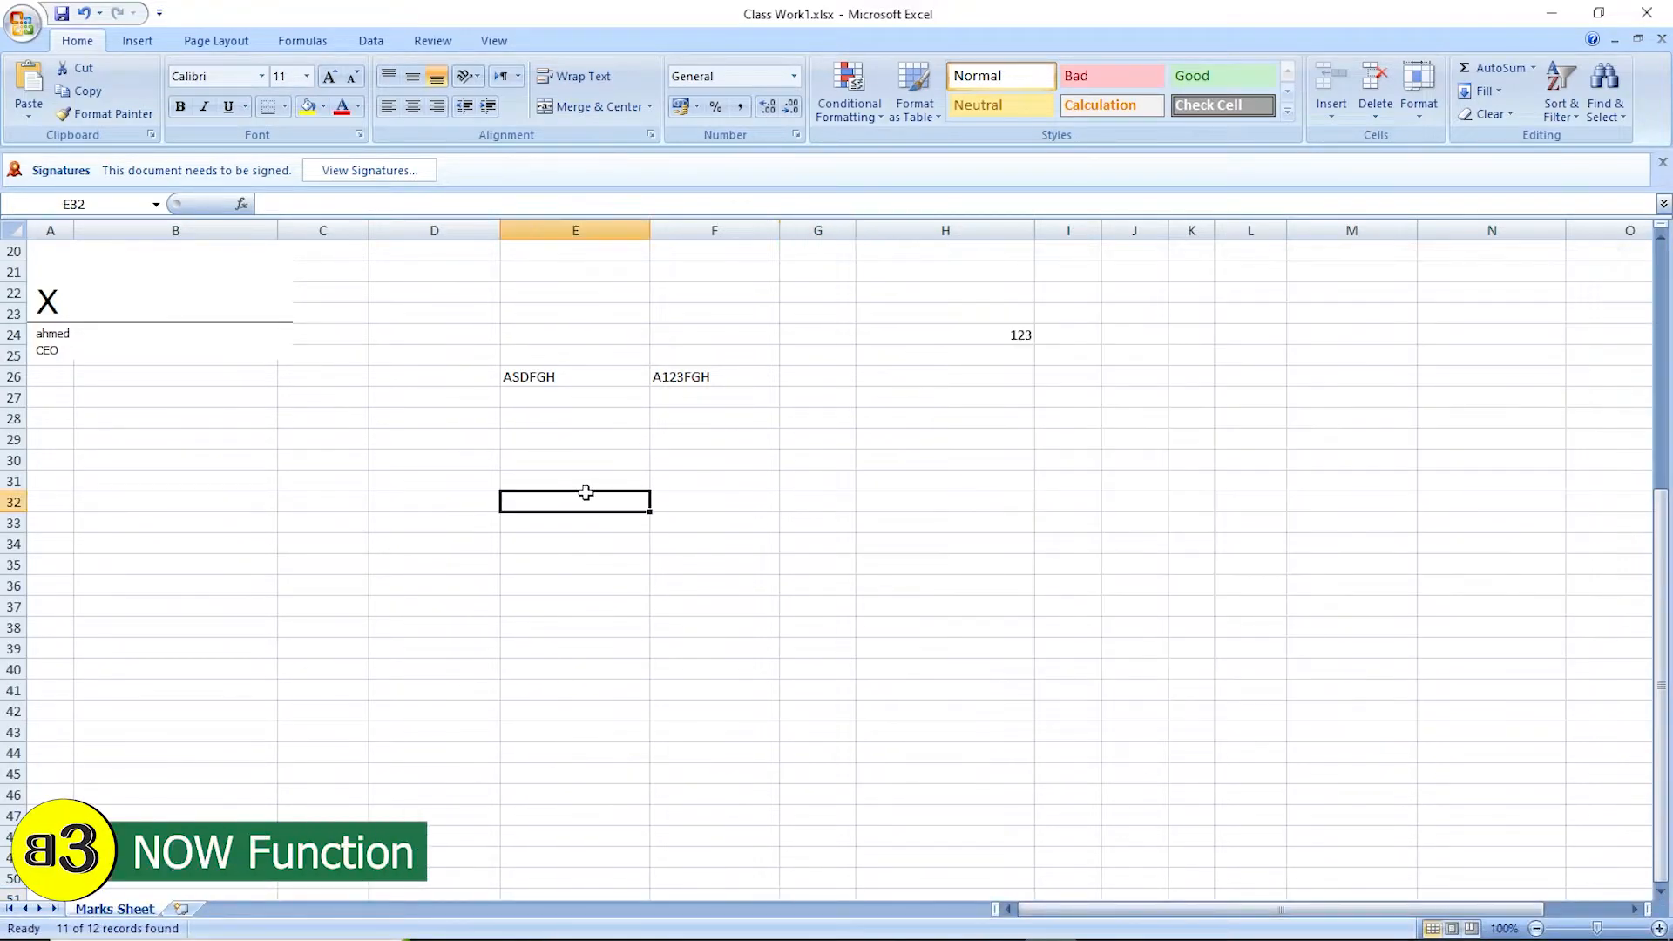
Step: Enter a NOW formula in cell E31 to insert the current date and time
left_click(607, 479)
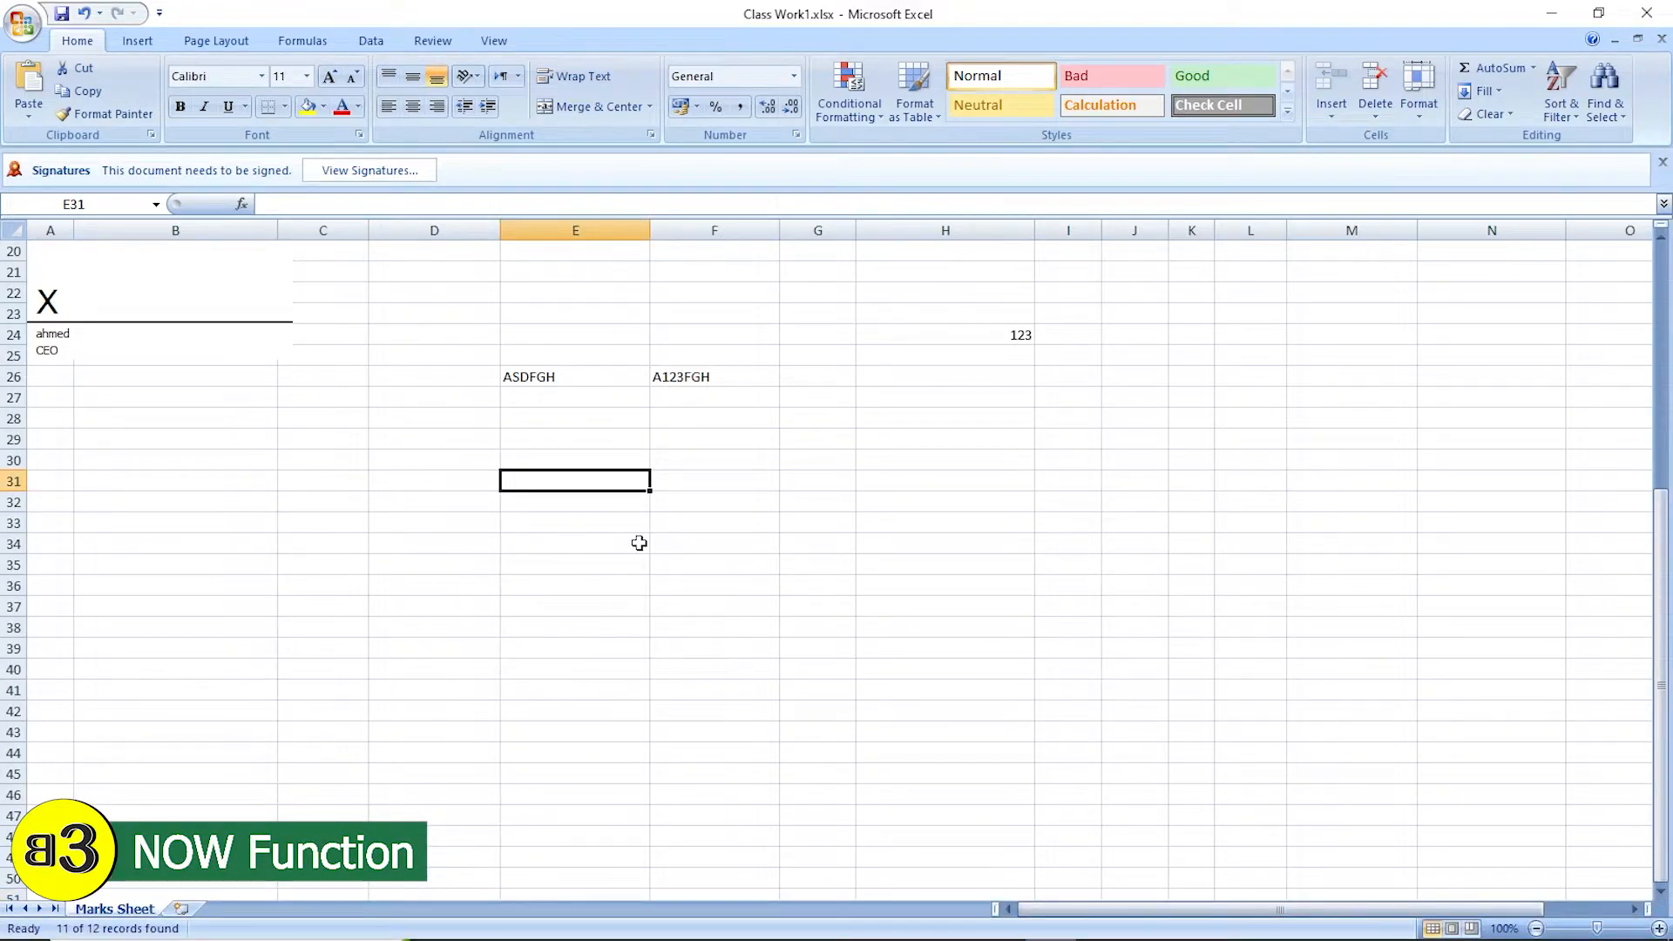
type("=now")
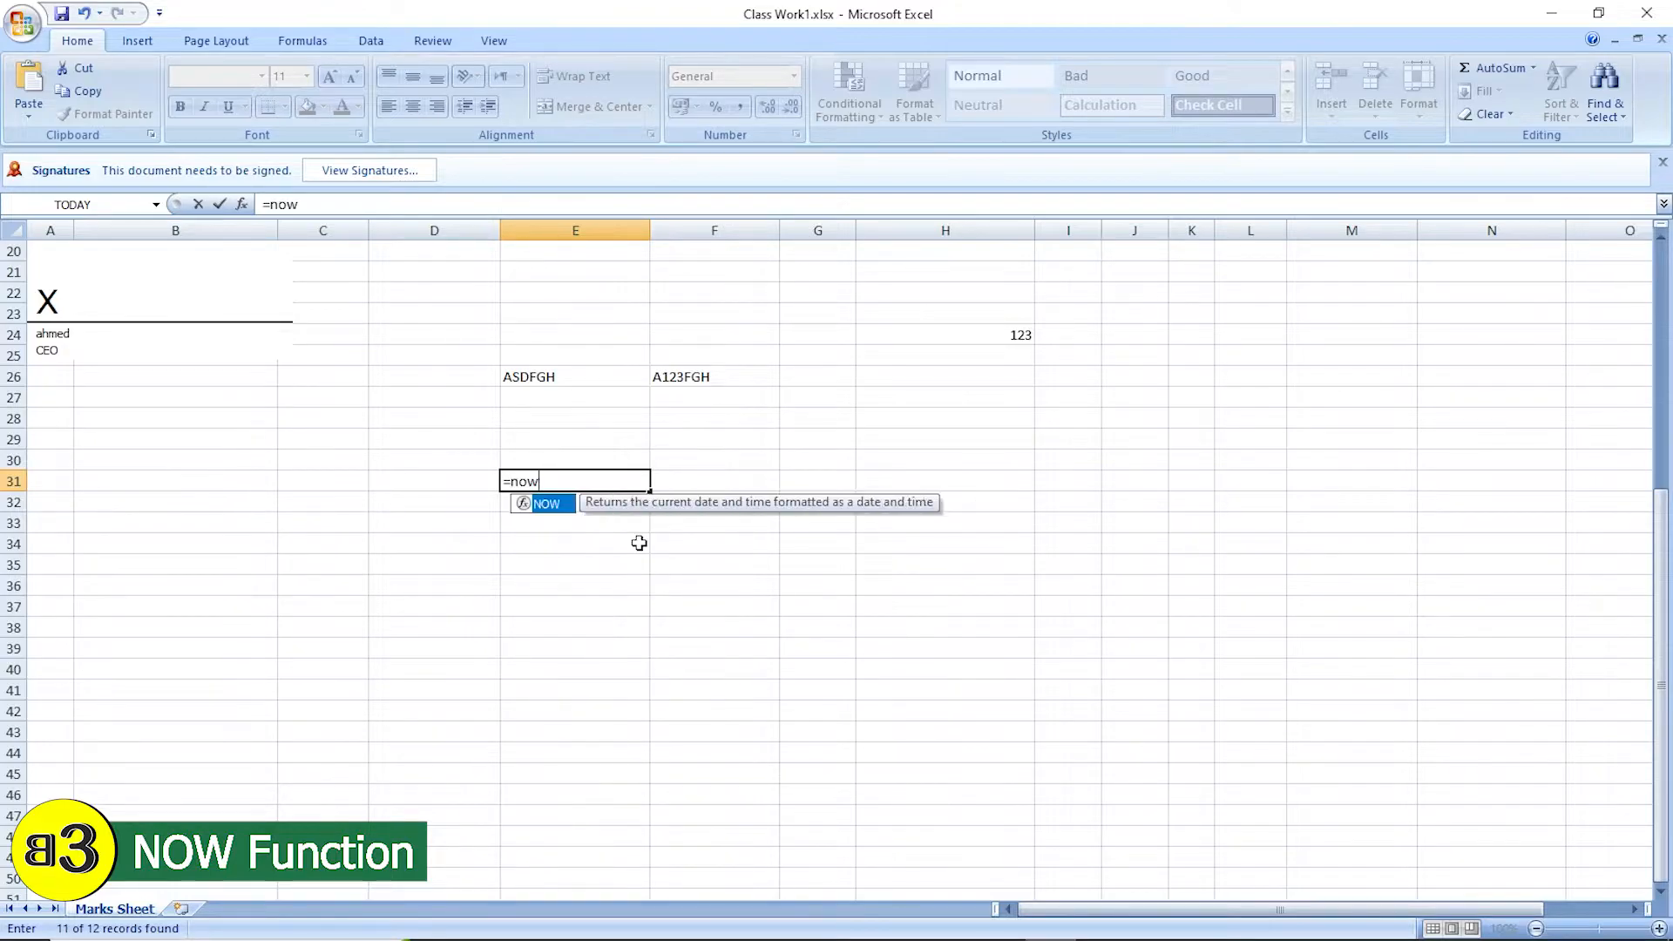
double_click(555, 510)
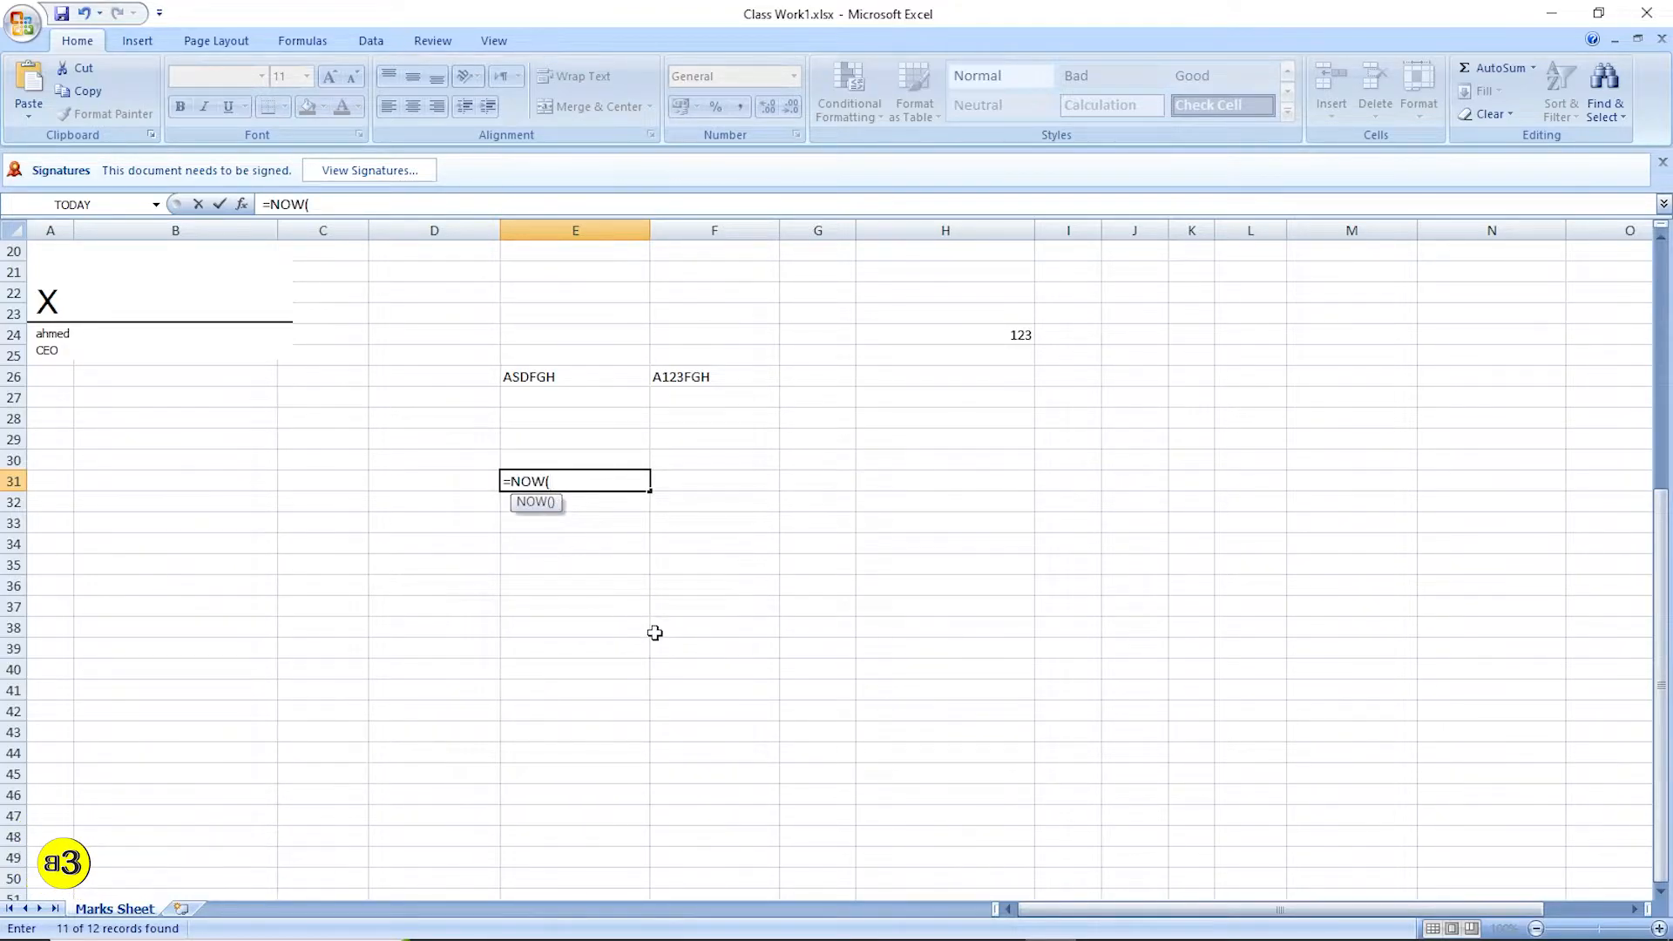
key("Return")
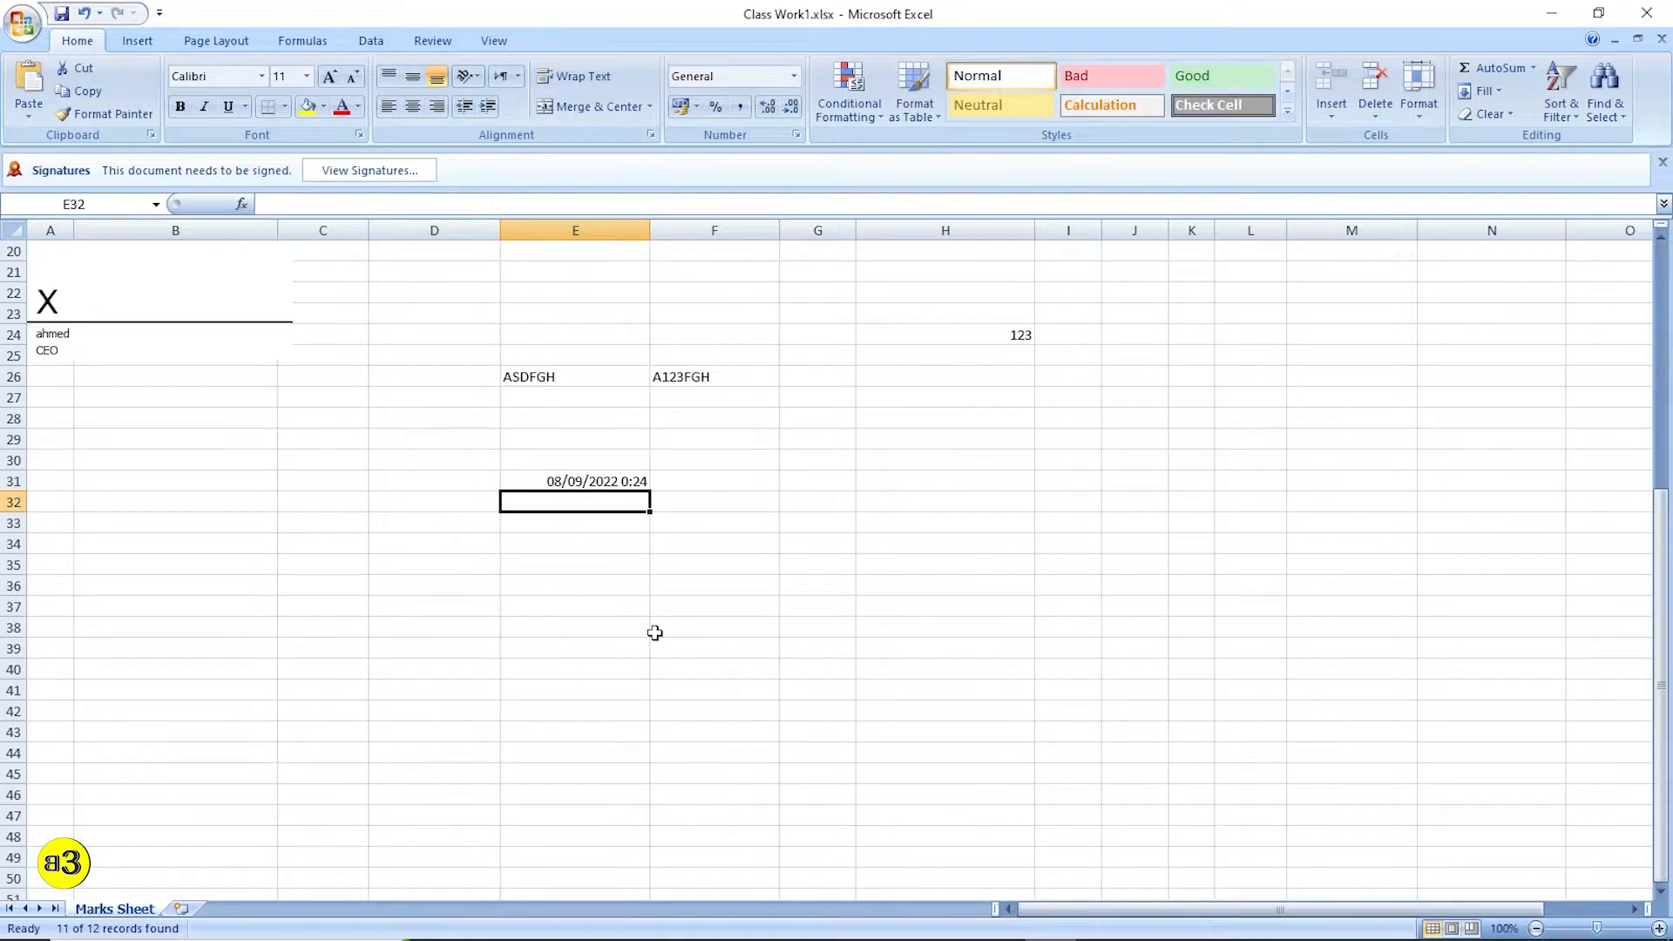
key("Up")
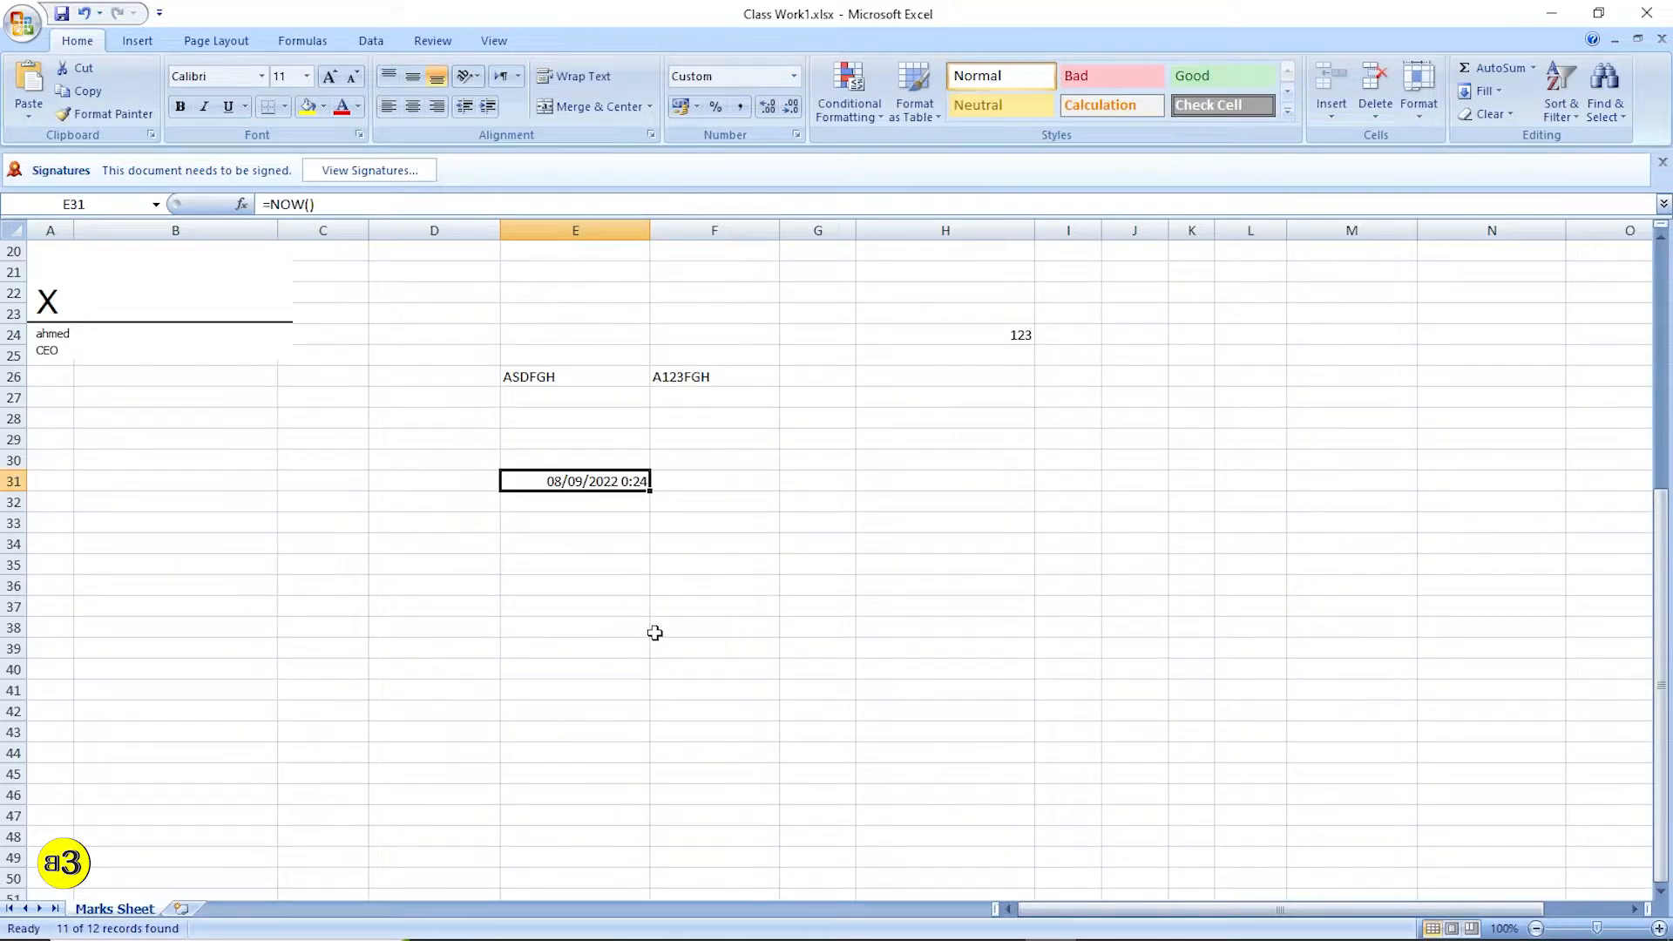
key("Down")
key("Up")
left_click(749, 490)
left_click(838, 503)
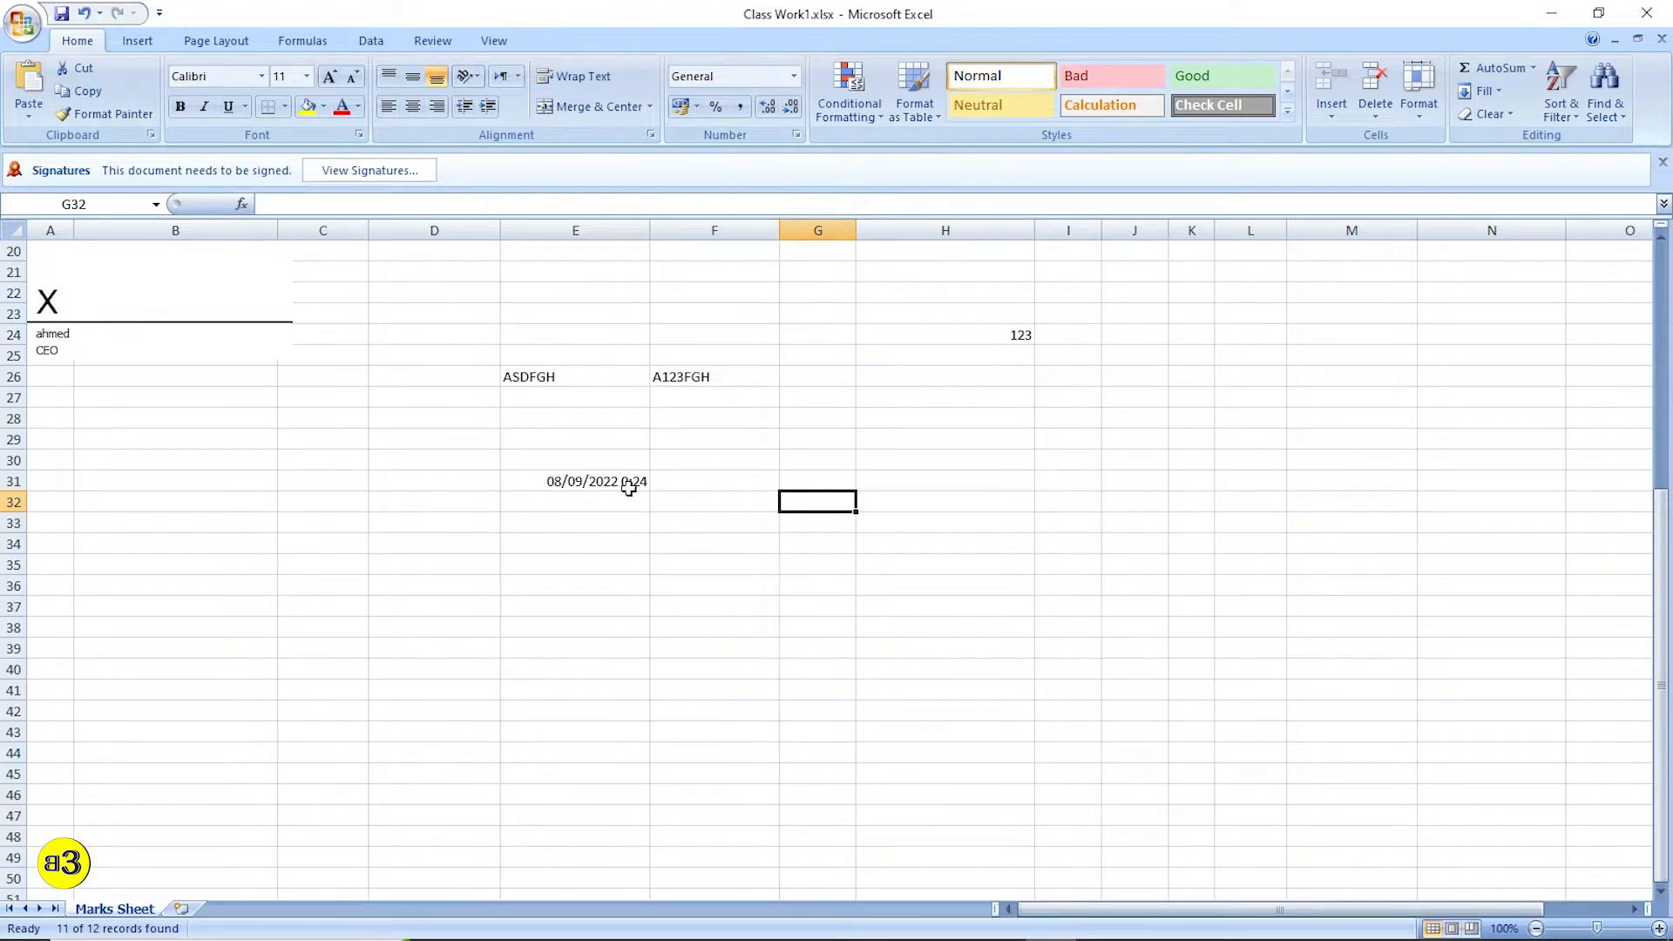
Step: Format the NOW formula cell E31 as Long Date
left_click(587, 482)
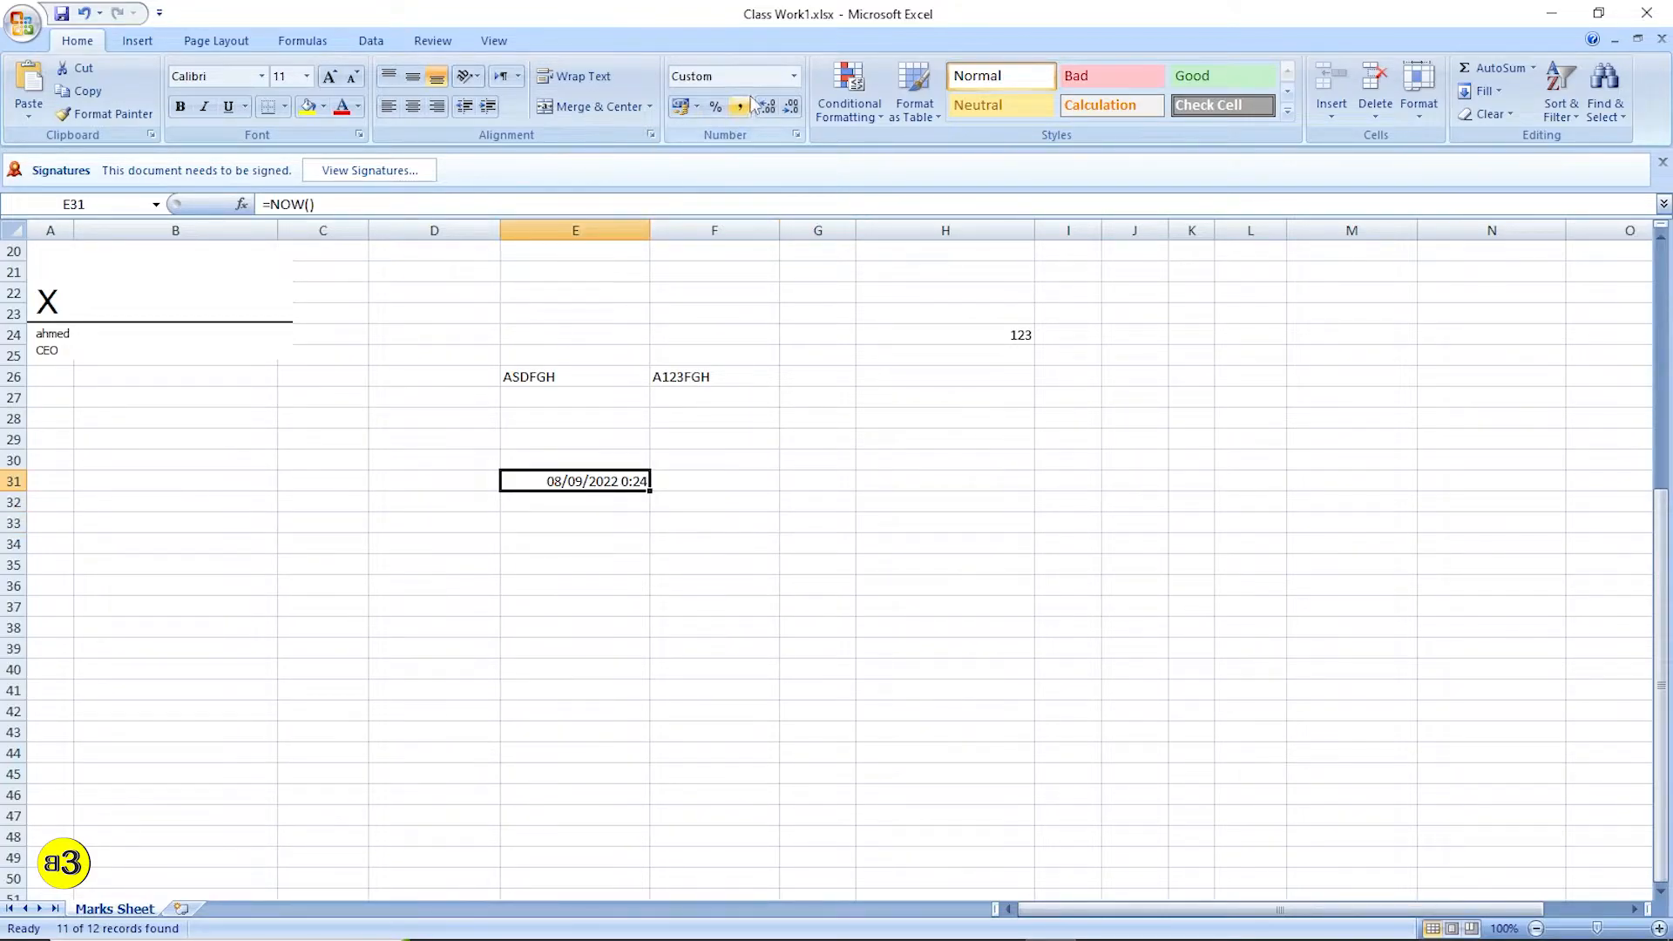
left_click(794, 76)
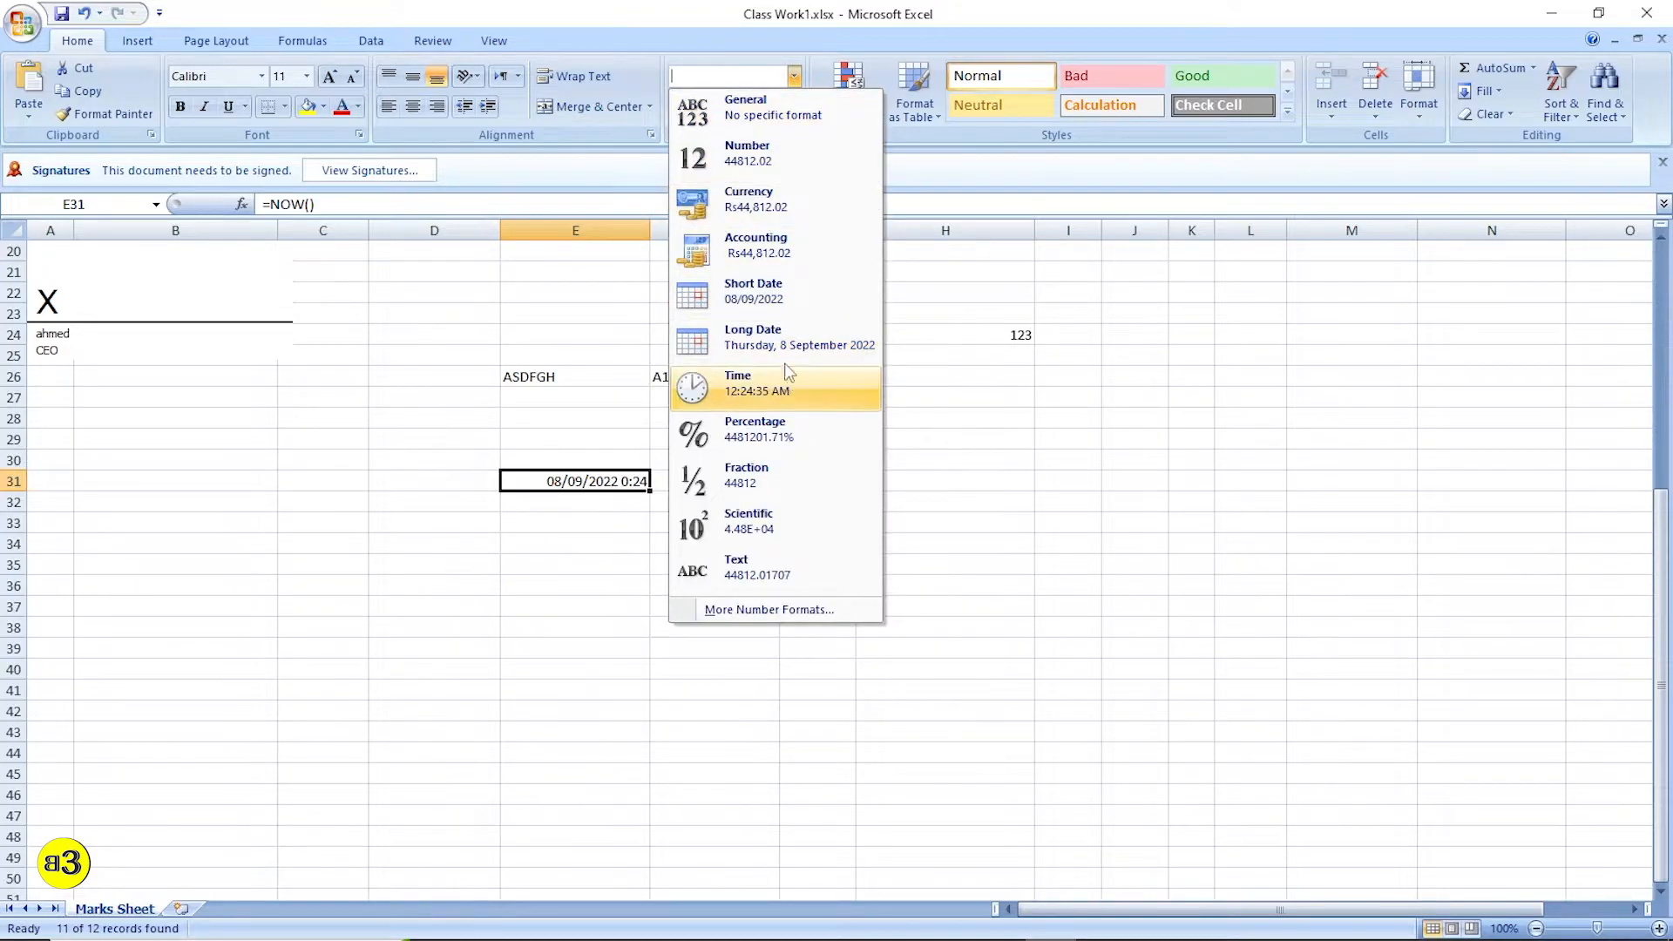
left_click(780, 337)
left_click(933, 729)
Step: Format the NOW formula cell E31 with the Time number format
left_click(582, 481)
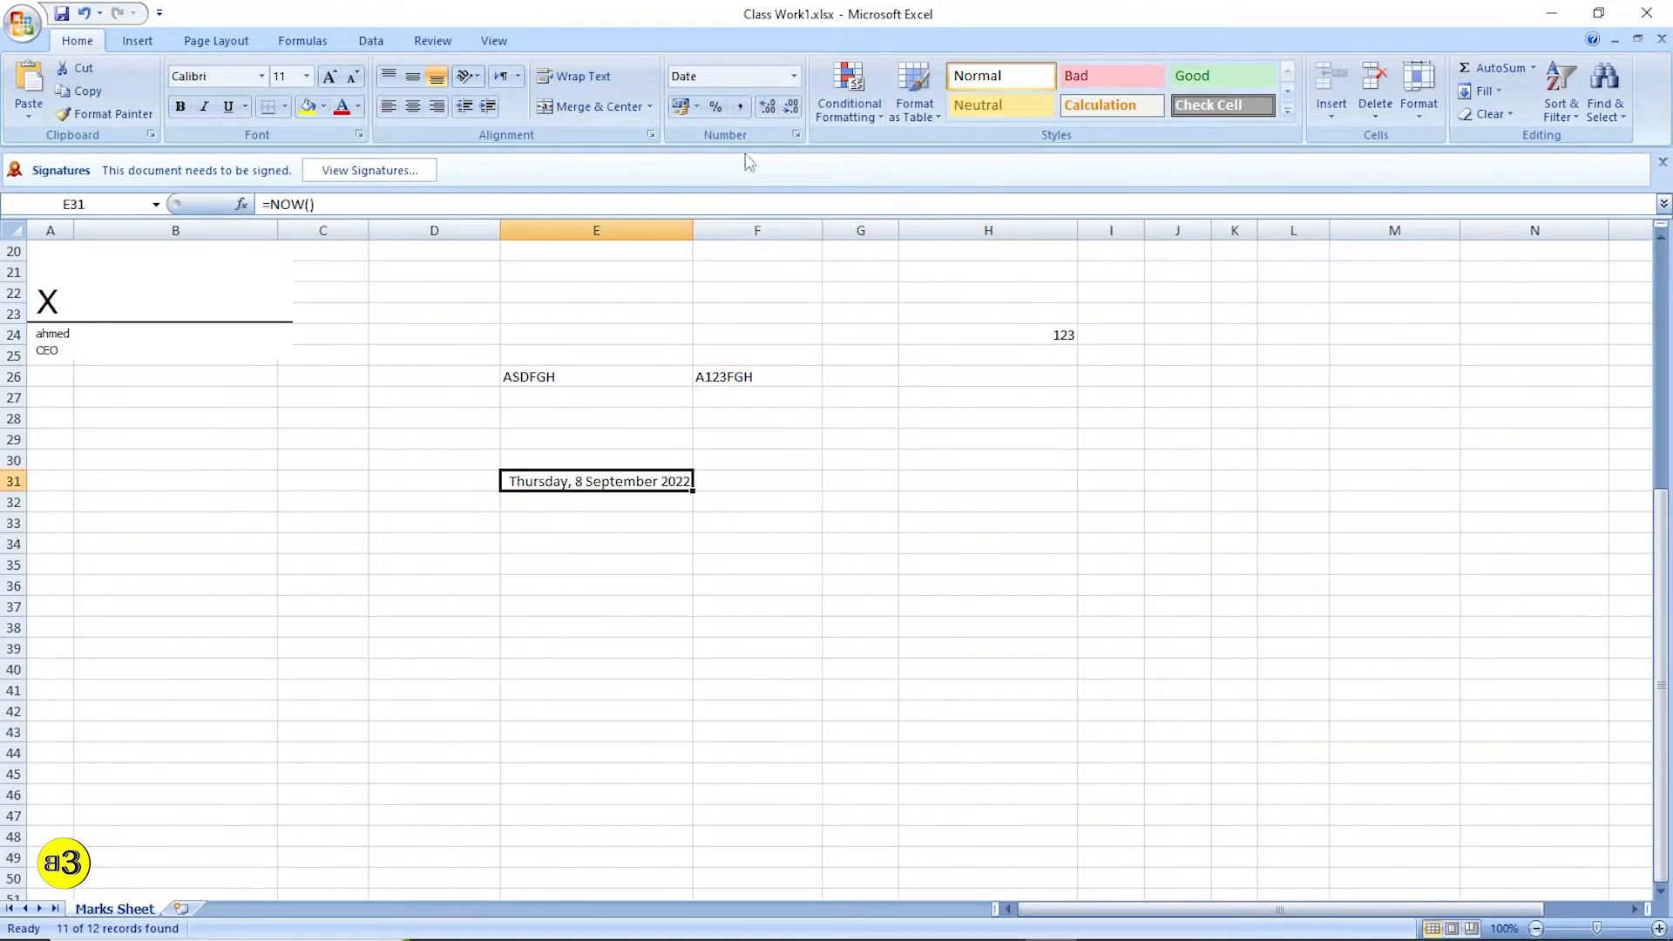
left_click(793, 76)
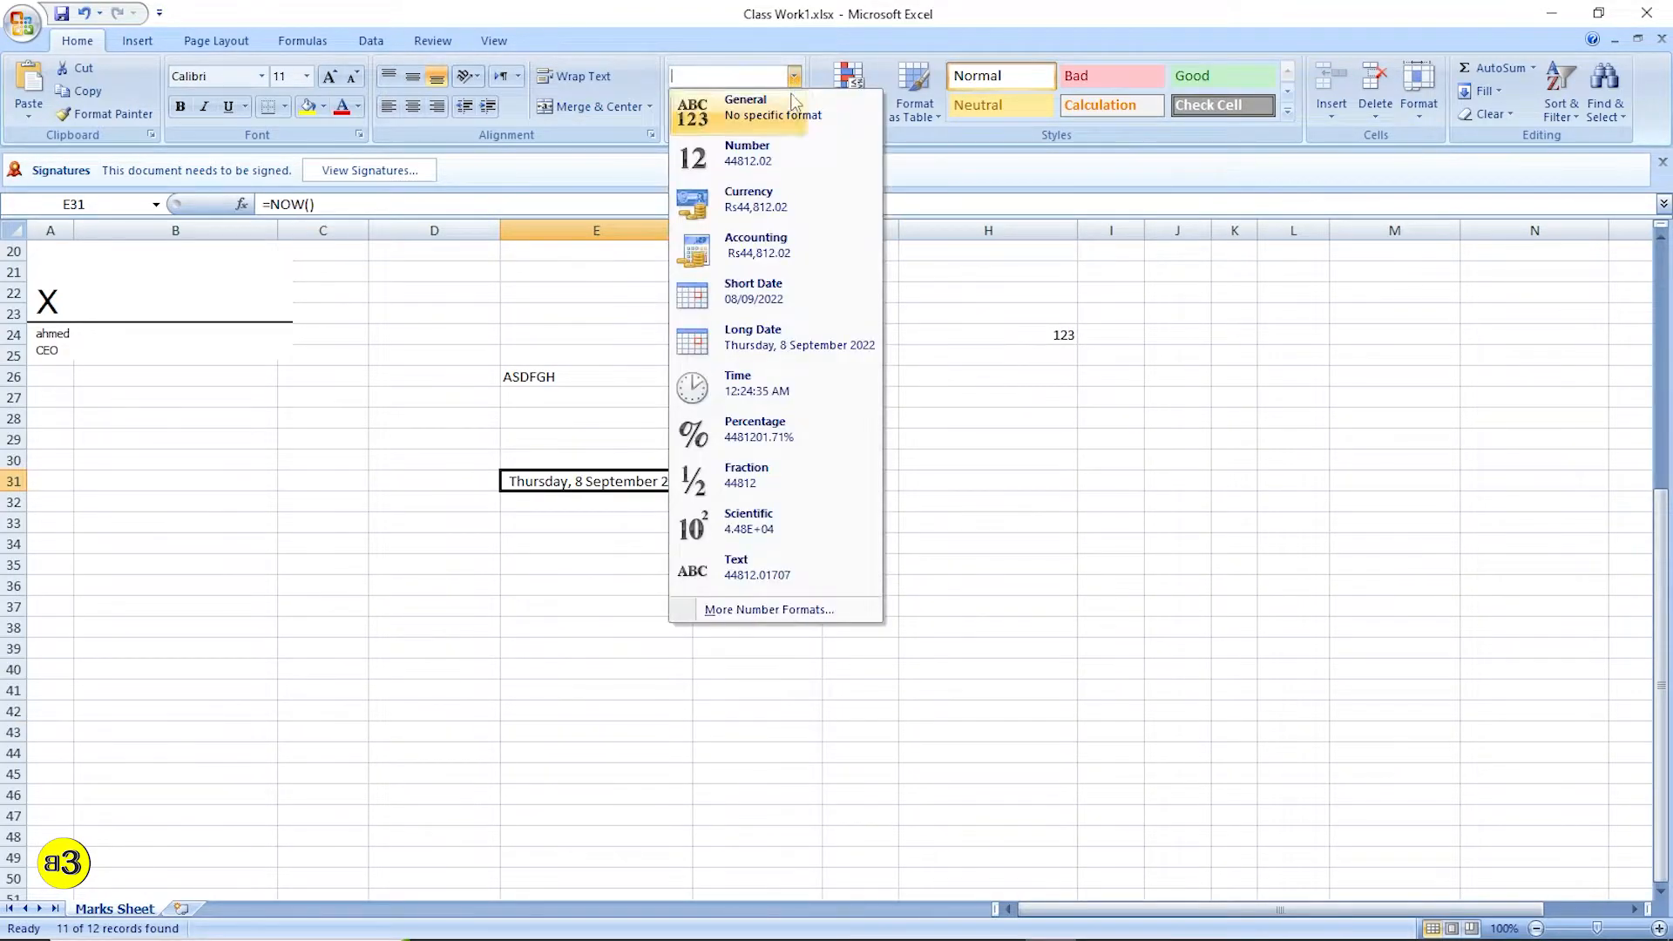
left_click(771, 387)
left_click(1176, 502)
left_click(586, 482)
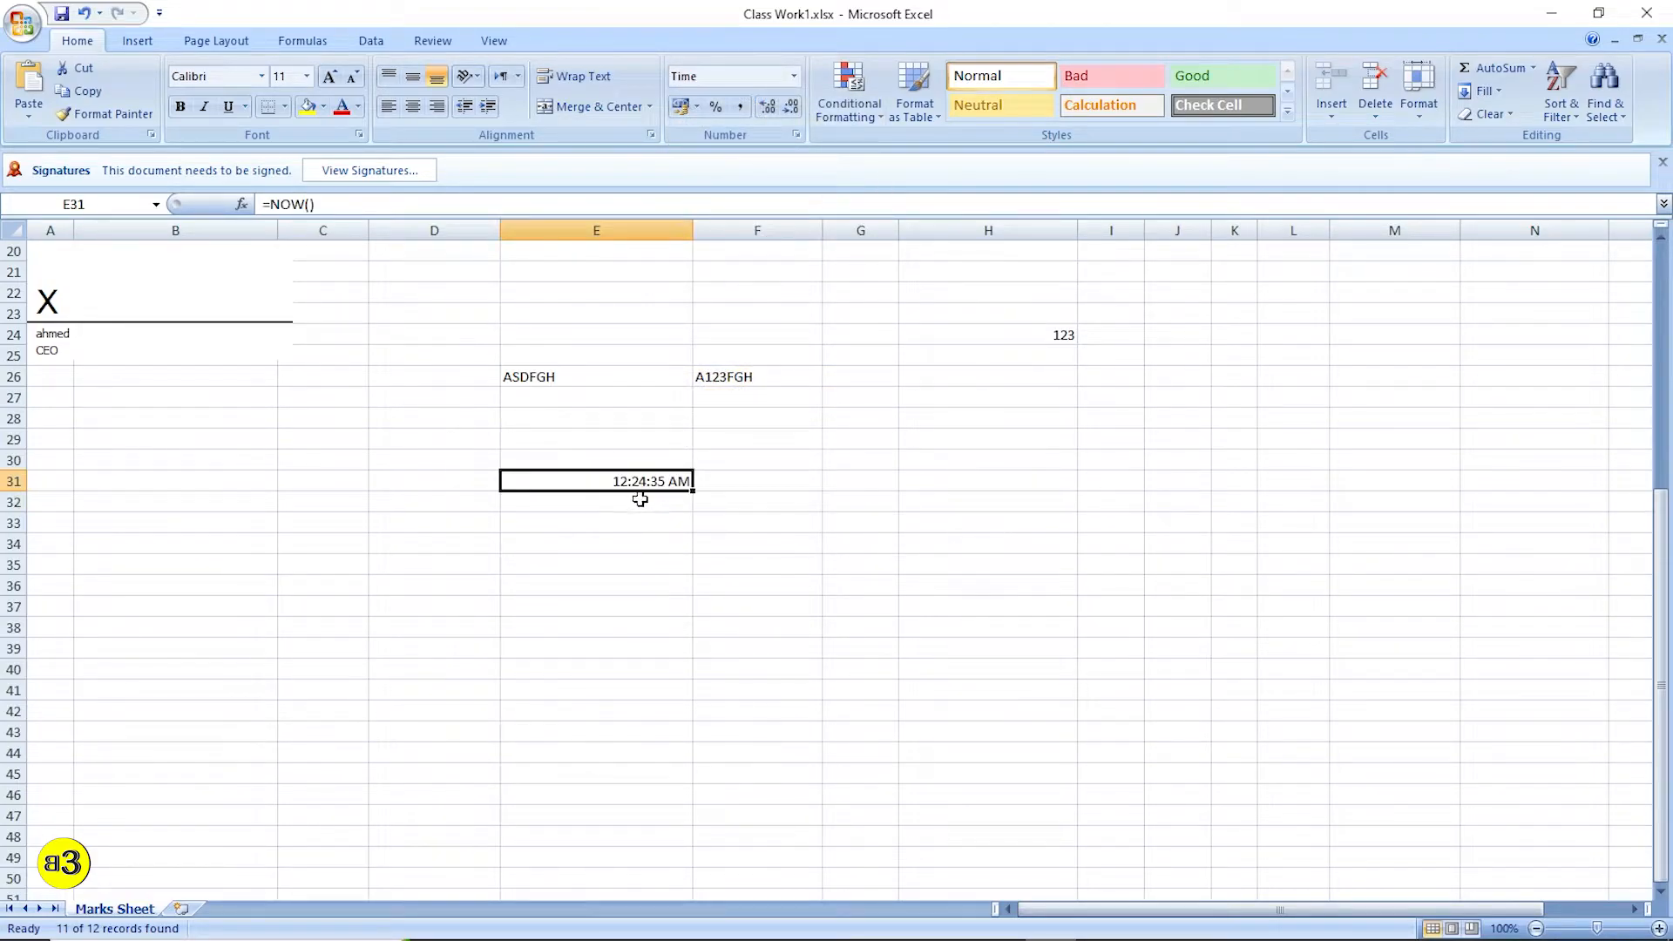
Step: Recalculate the NOW time in cell E31 by repeatedly starting and finishing edits in the empty cells around F33:G36
left_click(793, 548)
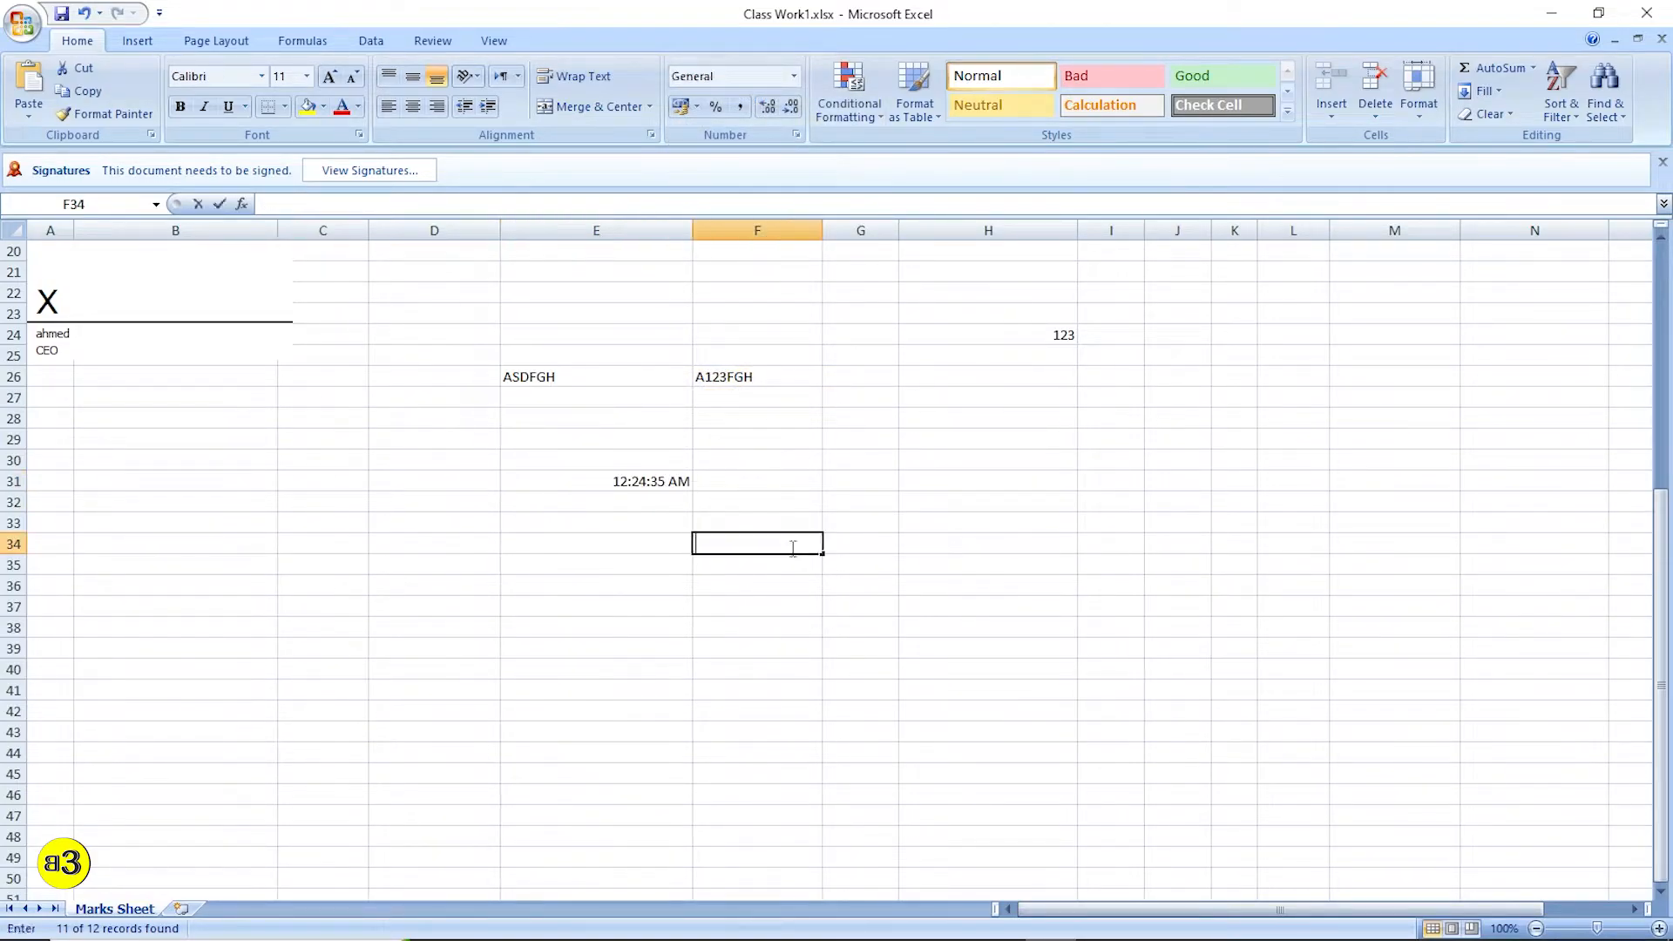
key("Return")
key("Up")
key("Down")
key("Right")
double_click(801, 525)
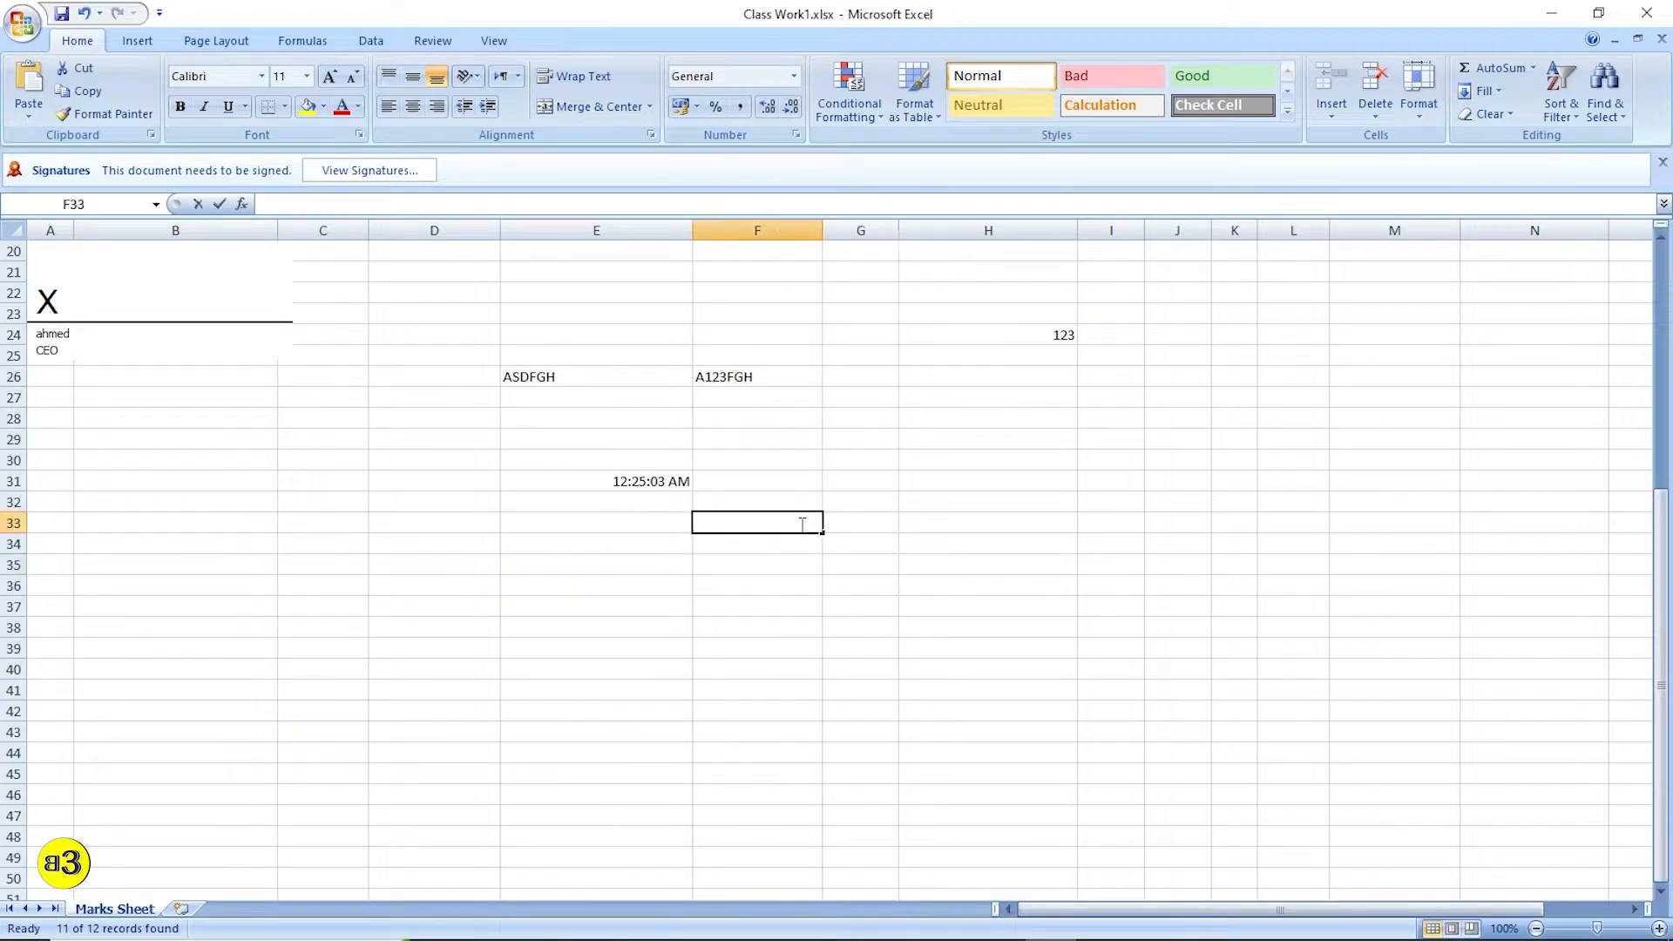
left_click(863, 592)
left_click(797, 538)
double_click(886, 583)
double_click(807, 571)
left_click(863, 584)
left_click(770, 572)
double_click(758, 547)
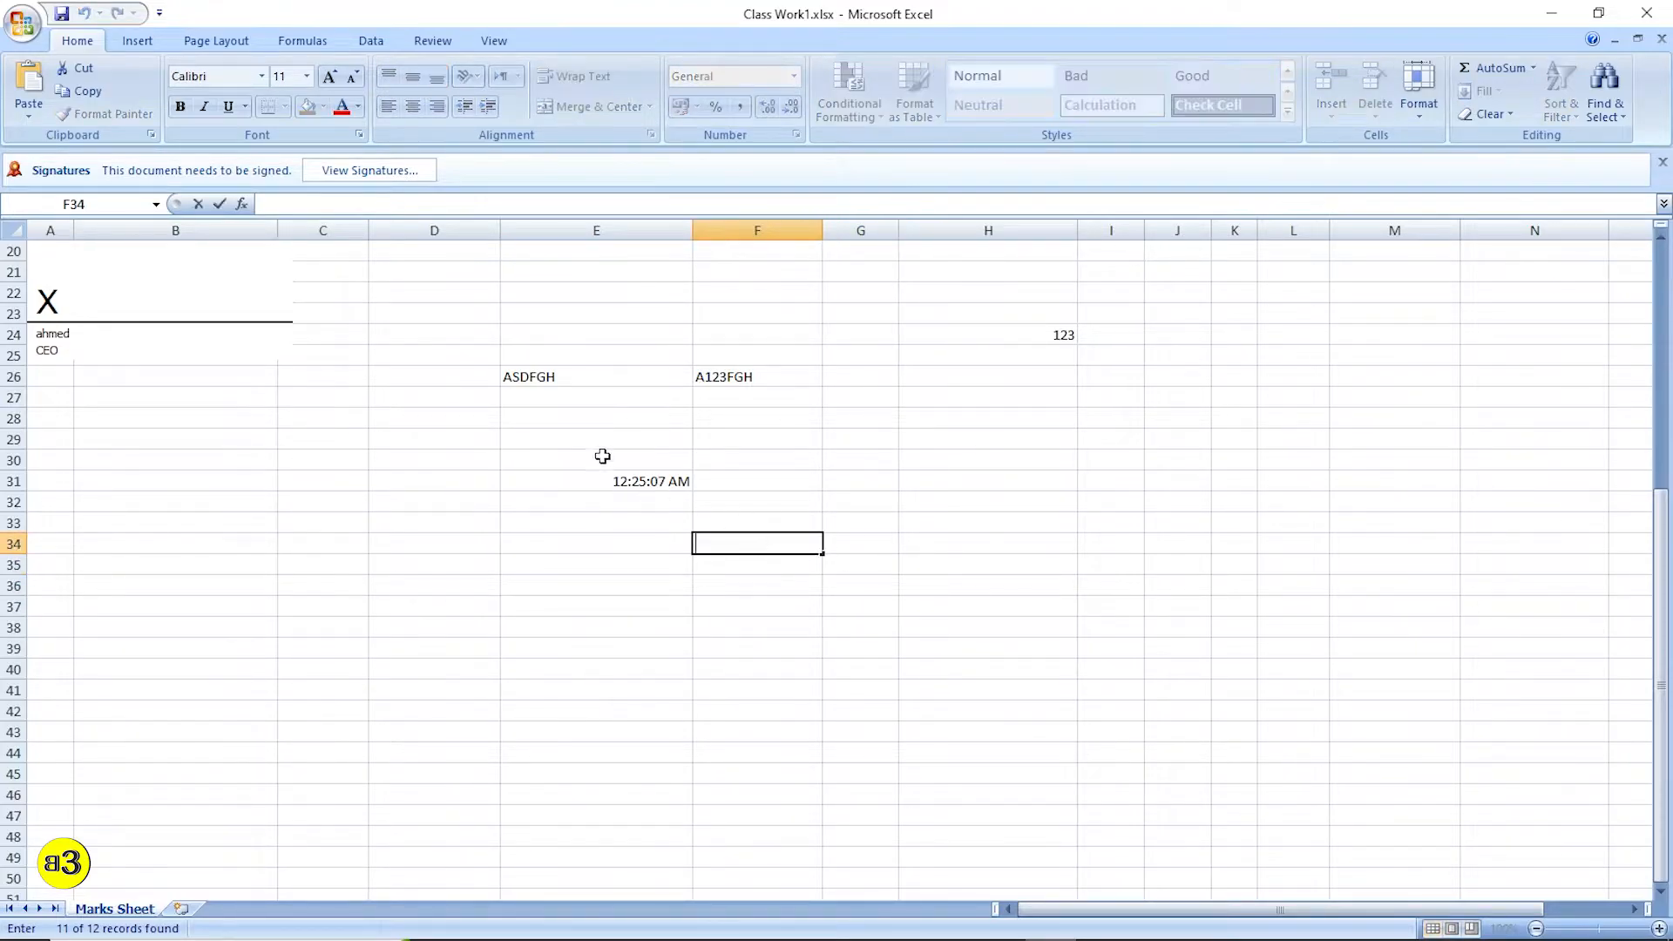
left_click(885, 584)
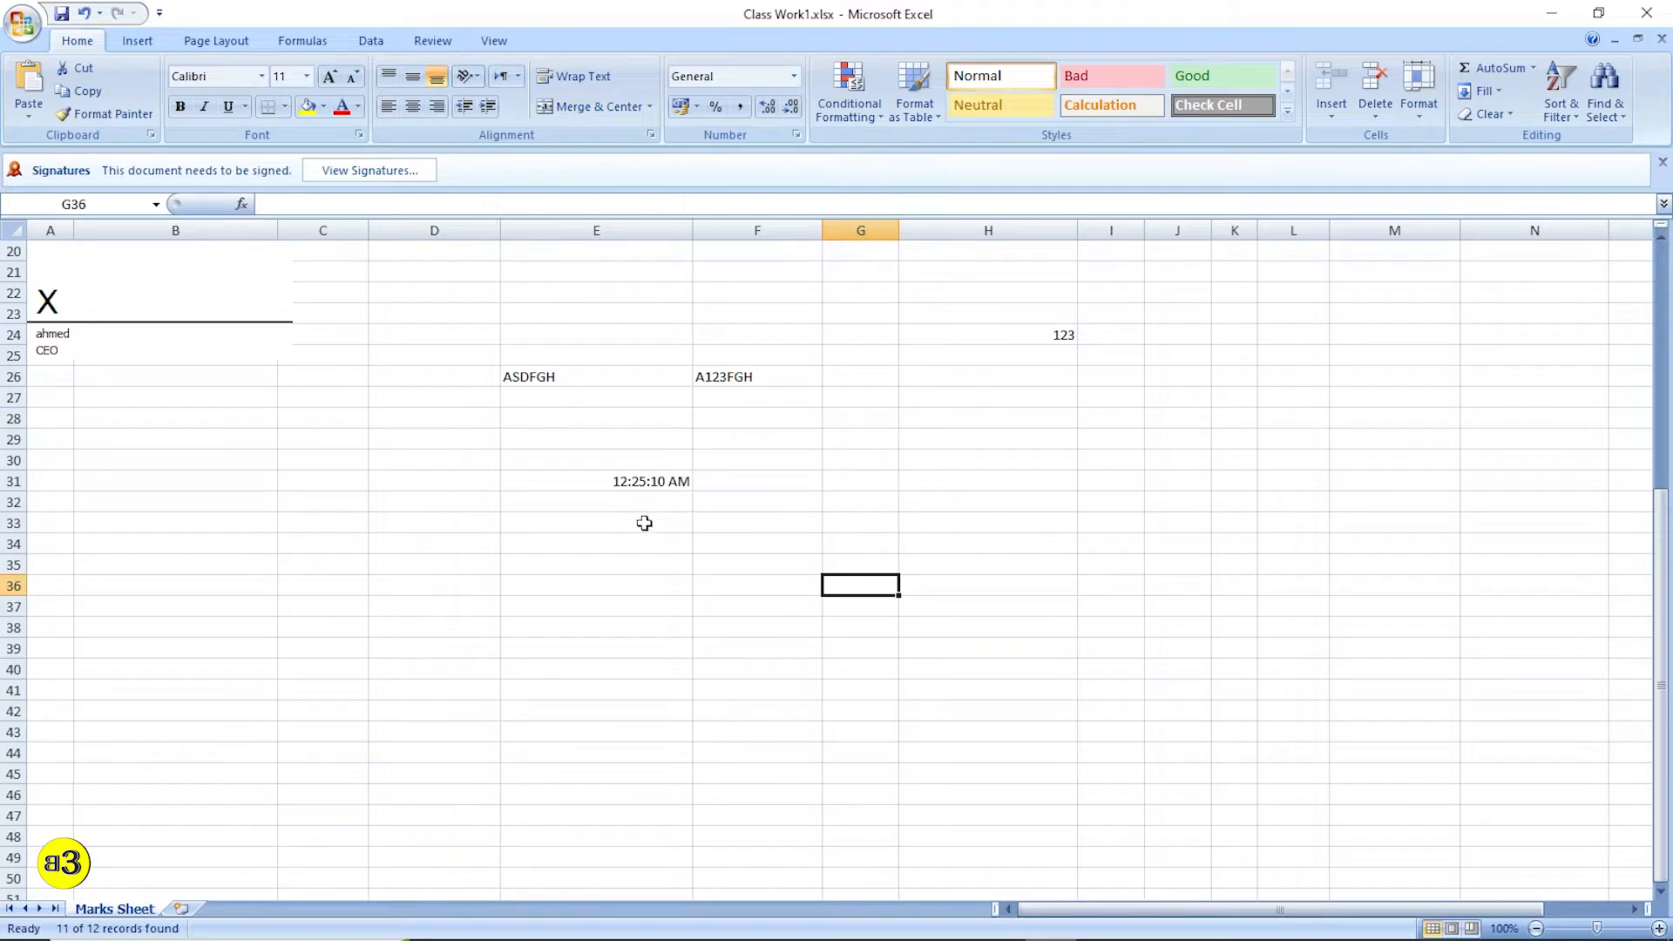
Step: Check the Today entry in the Notepad list of formulas and return to the Excel worksheet
left_click_drag(661, 415, 628, 590)
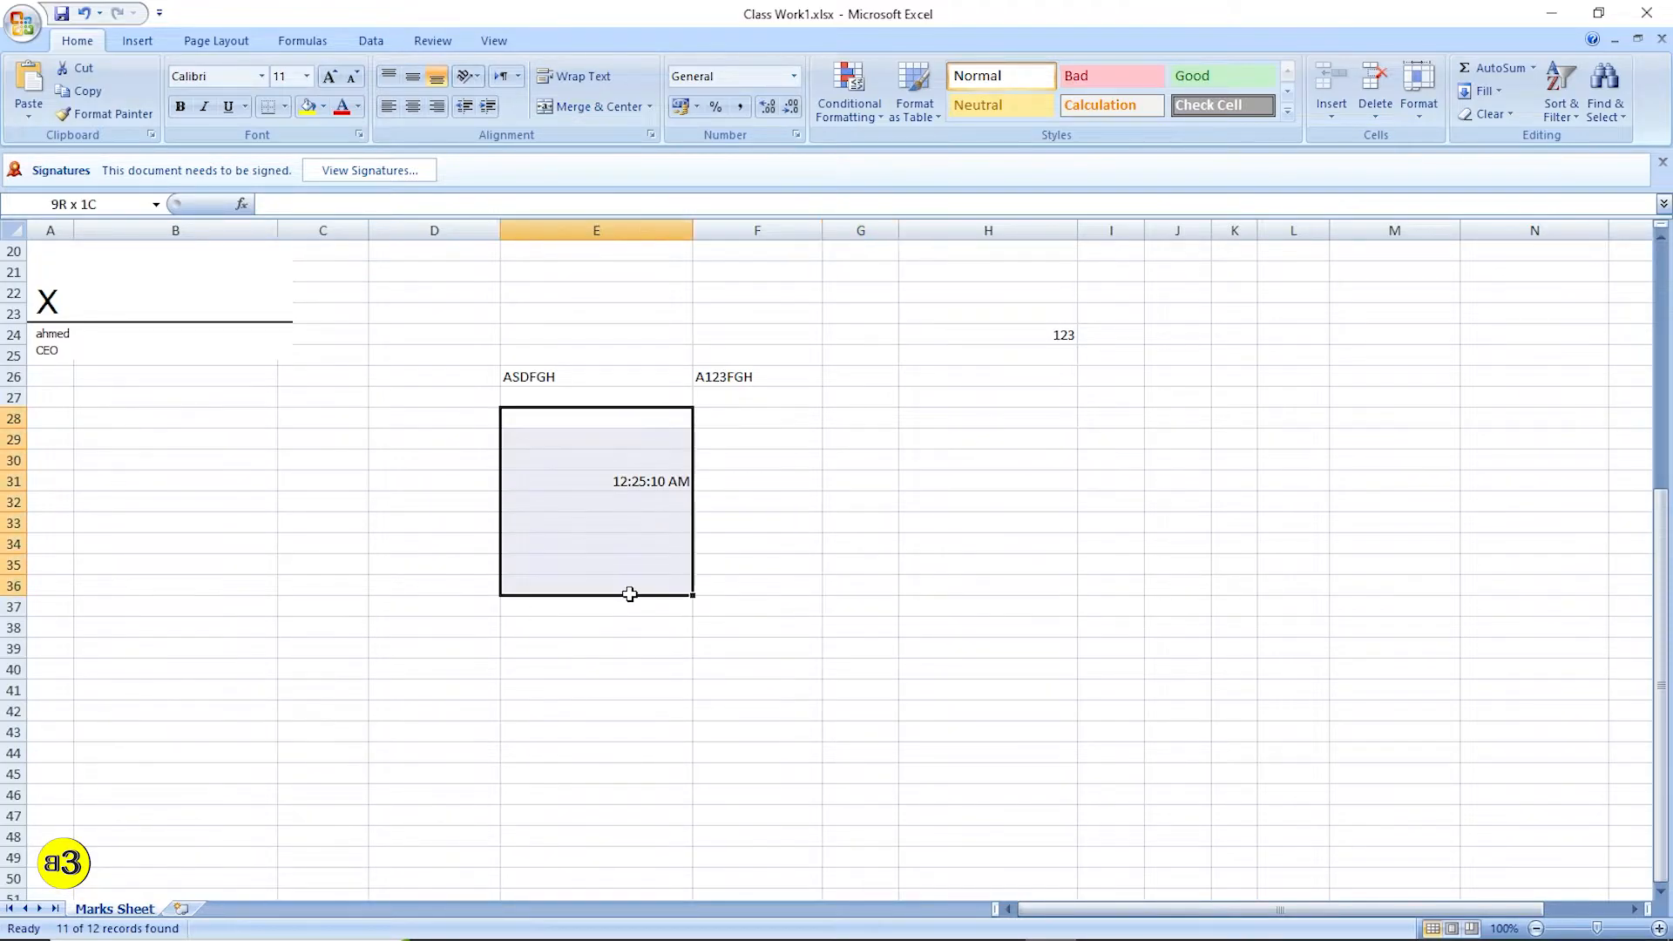
left_click(733, 696)
left_click(1001, 923)
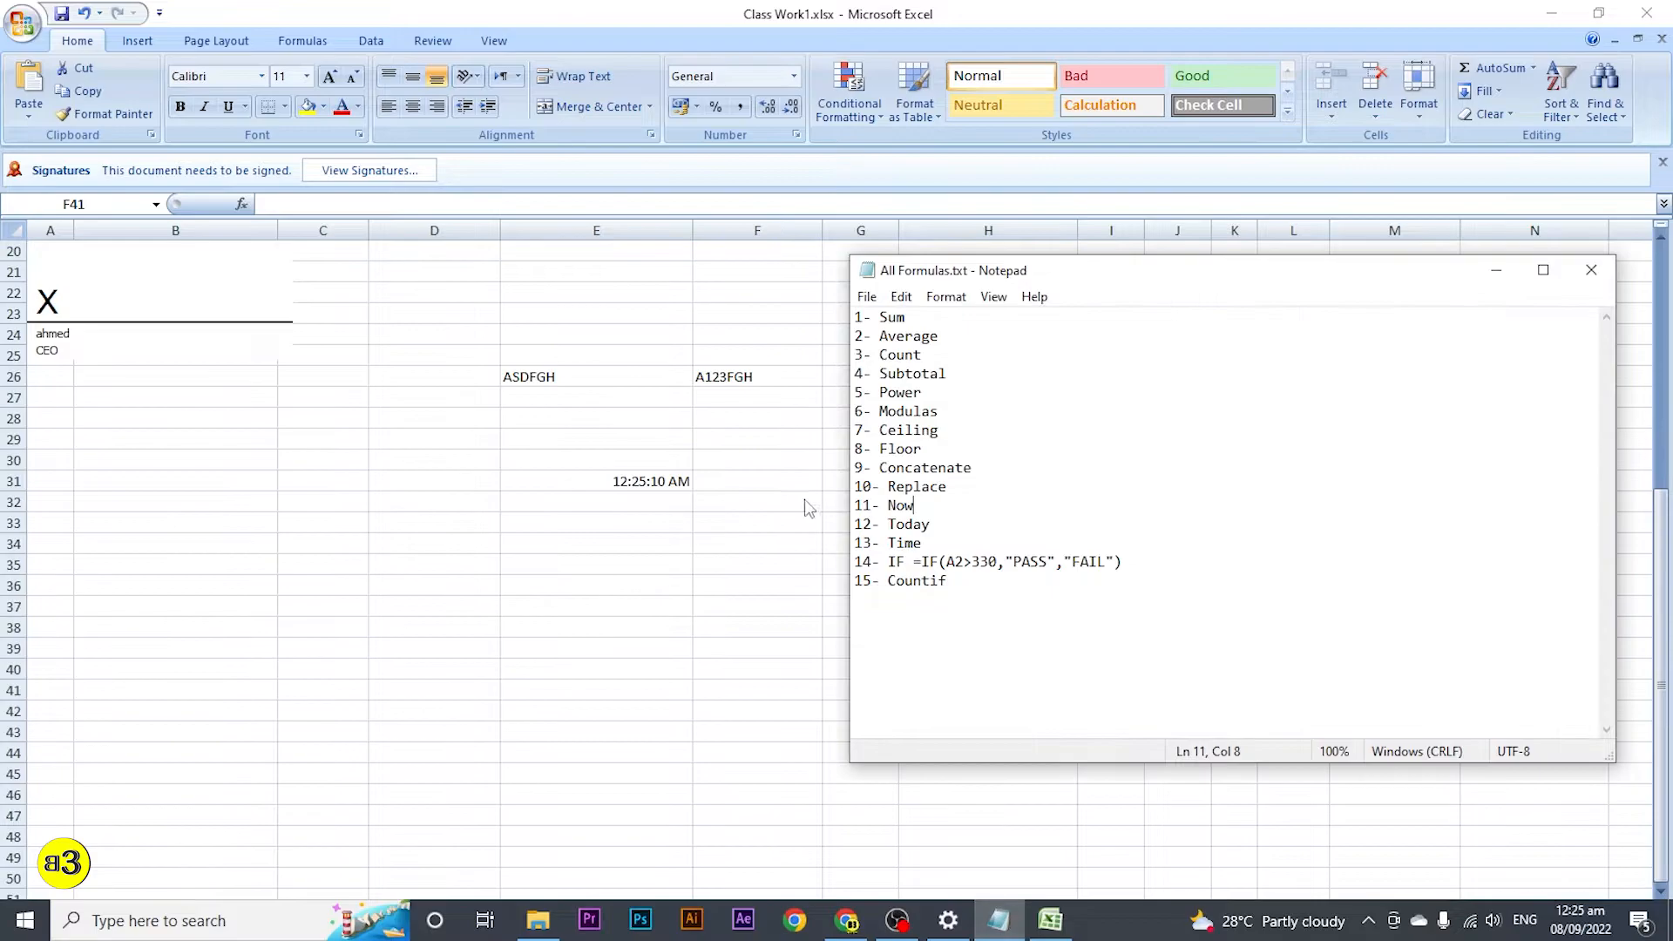
double_click(908, 524)
left_click(710, 545)
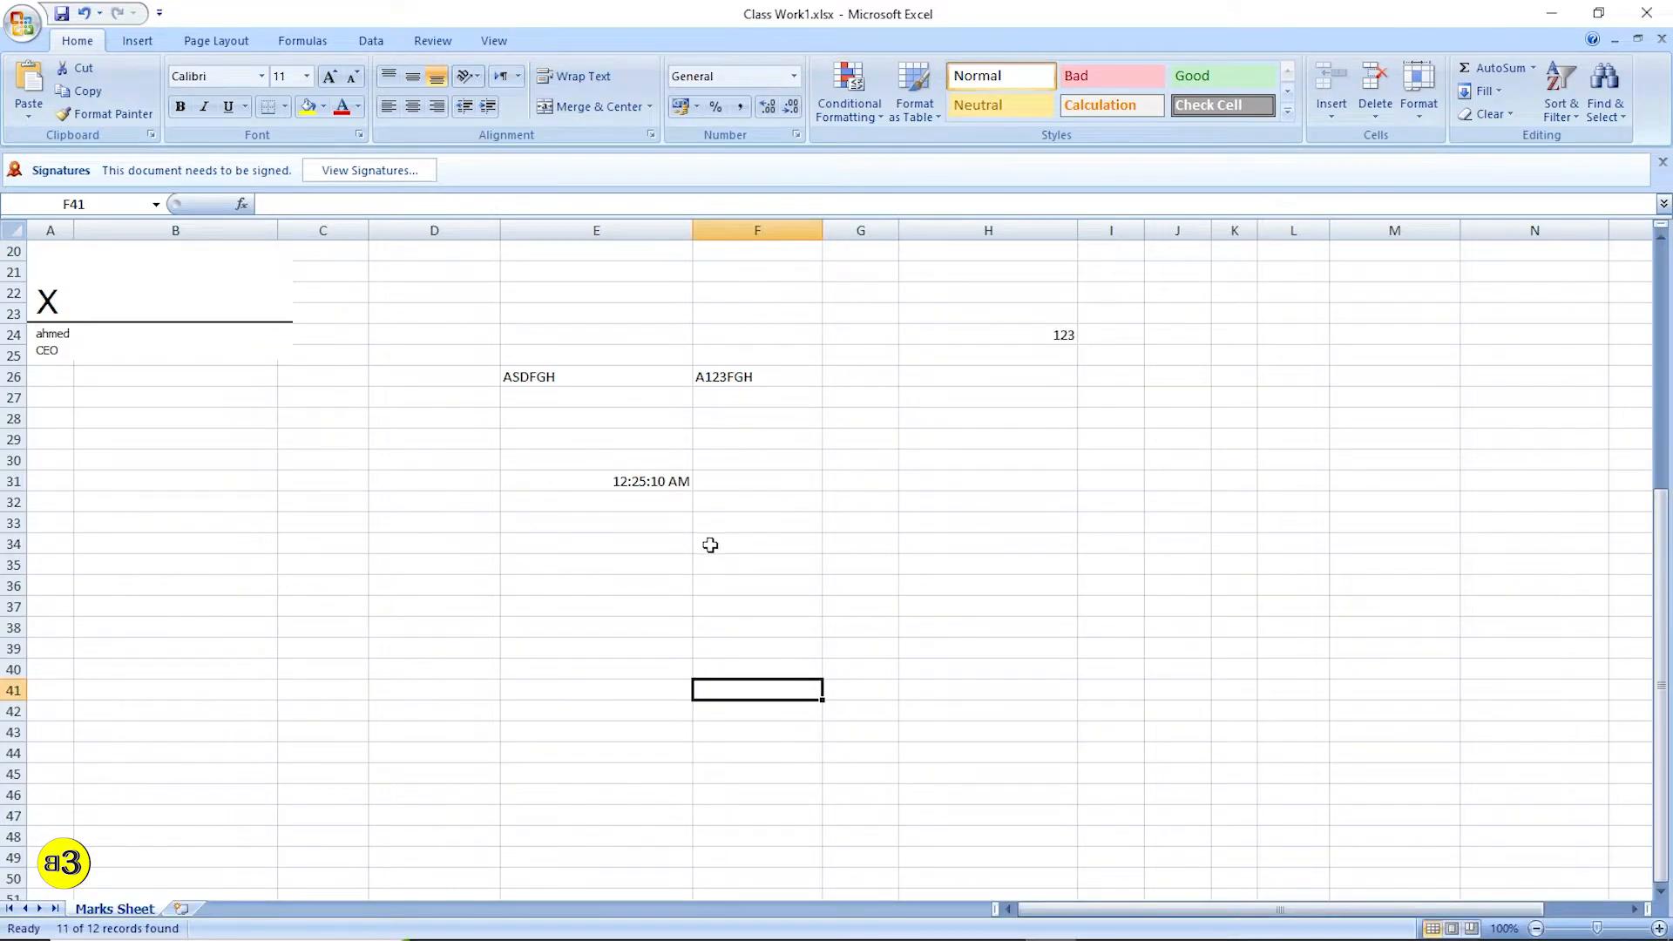
Step: Enter a TODAY formula in cell E35 to insert the current date
left_click(650, 572)
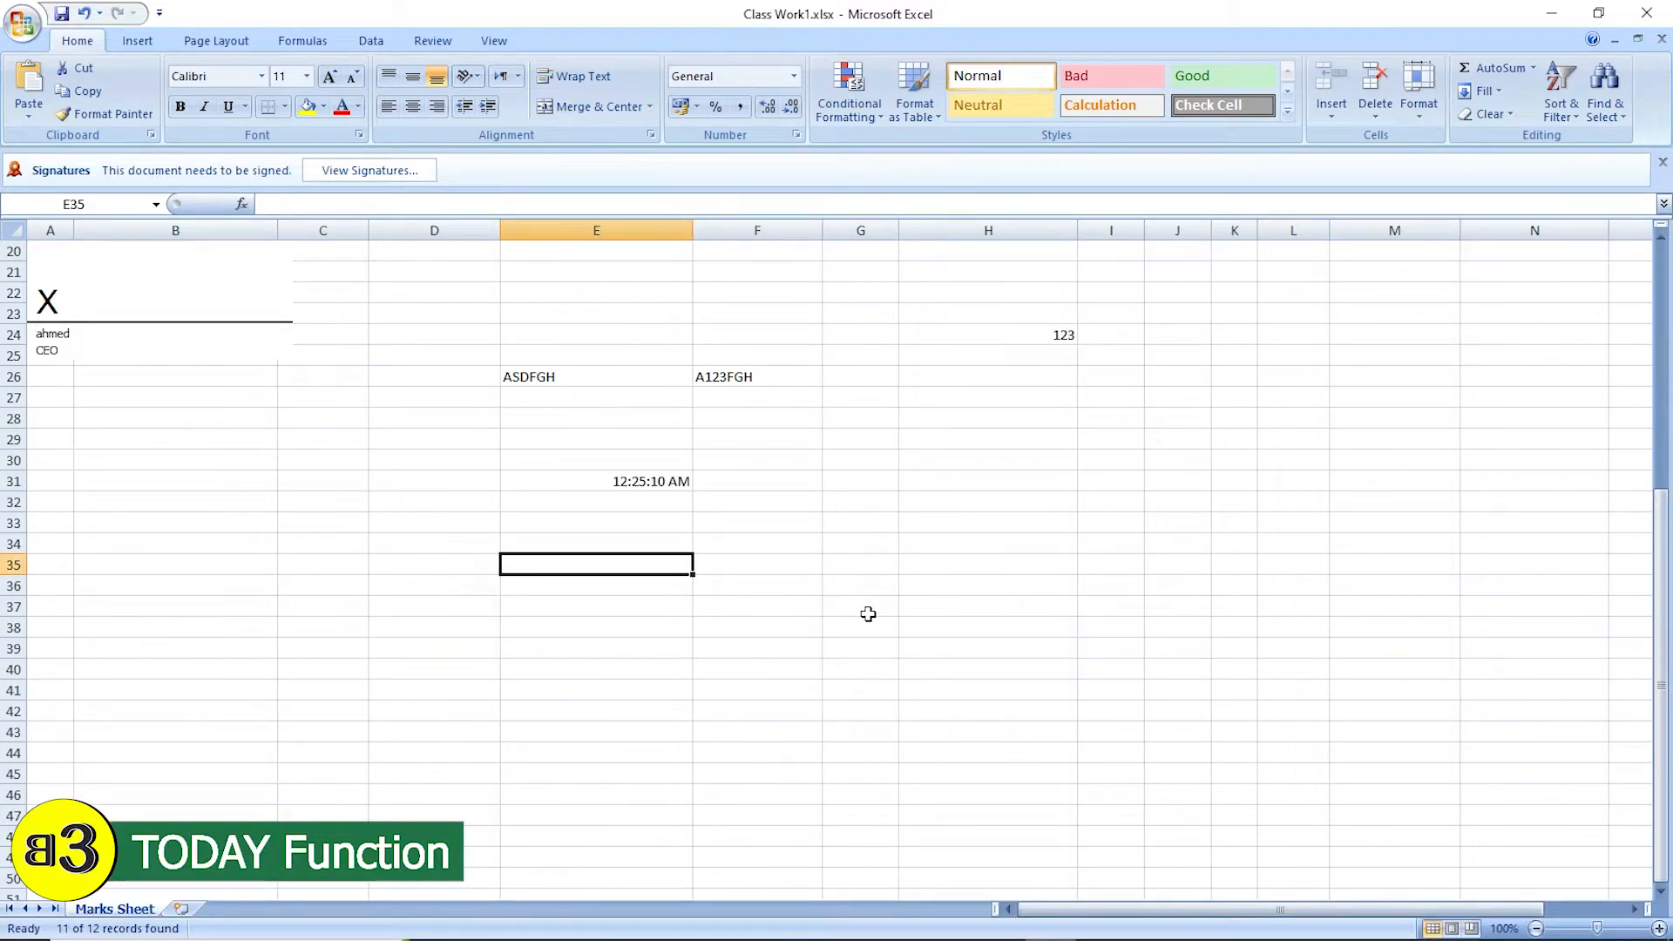
type("=")
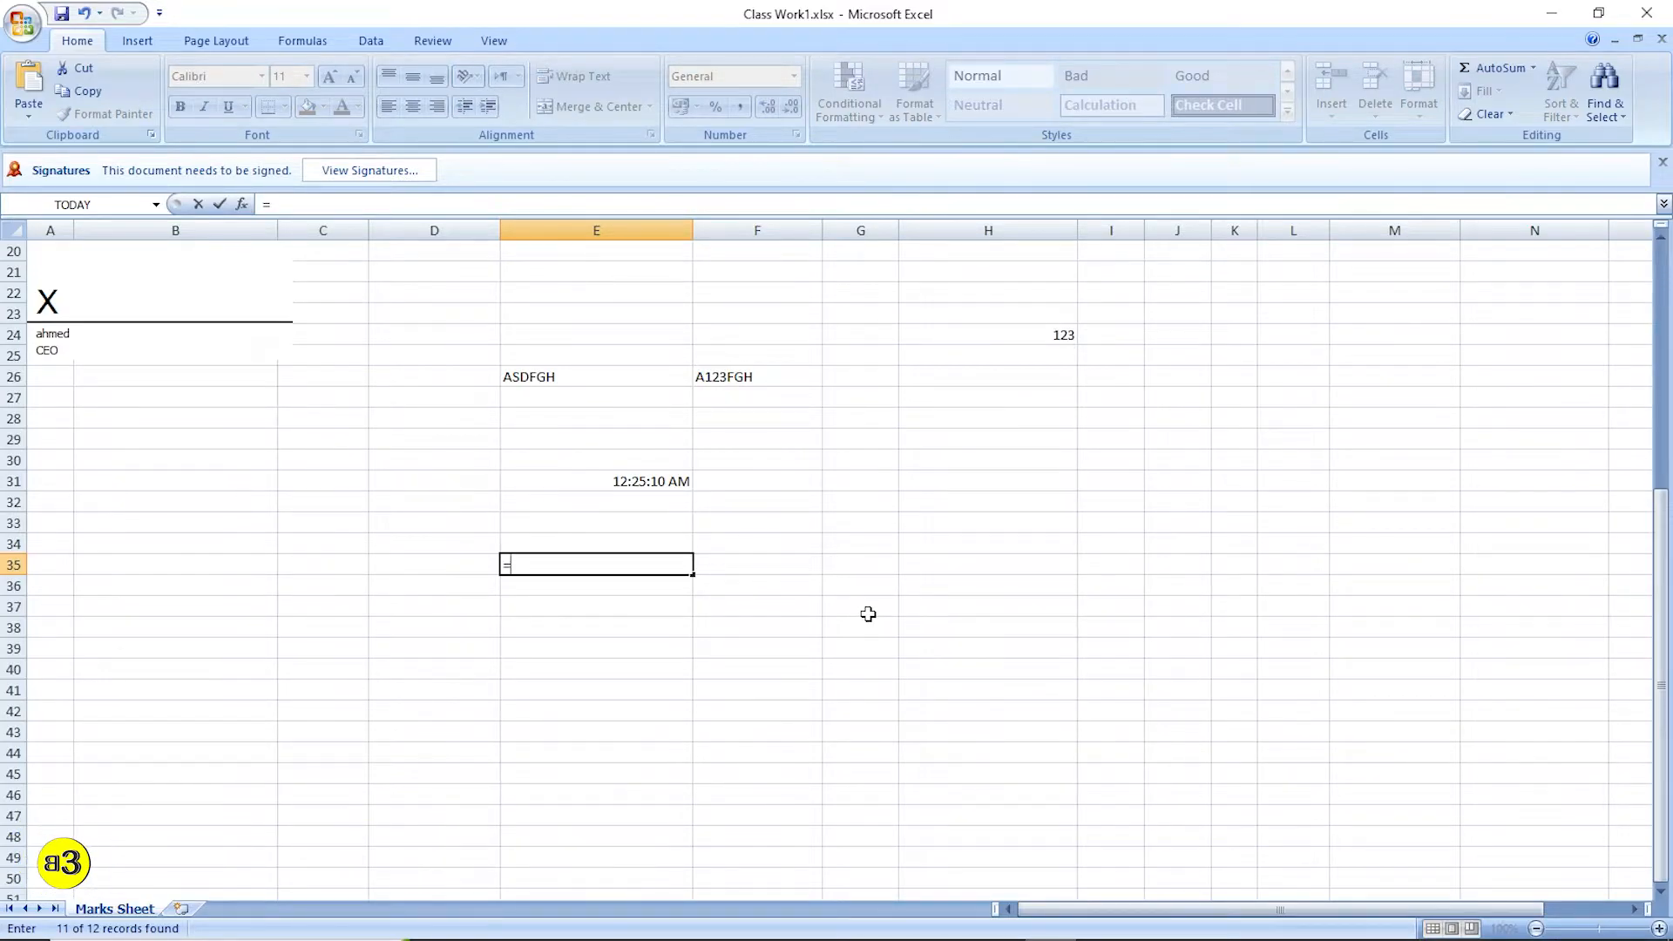
type("to")
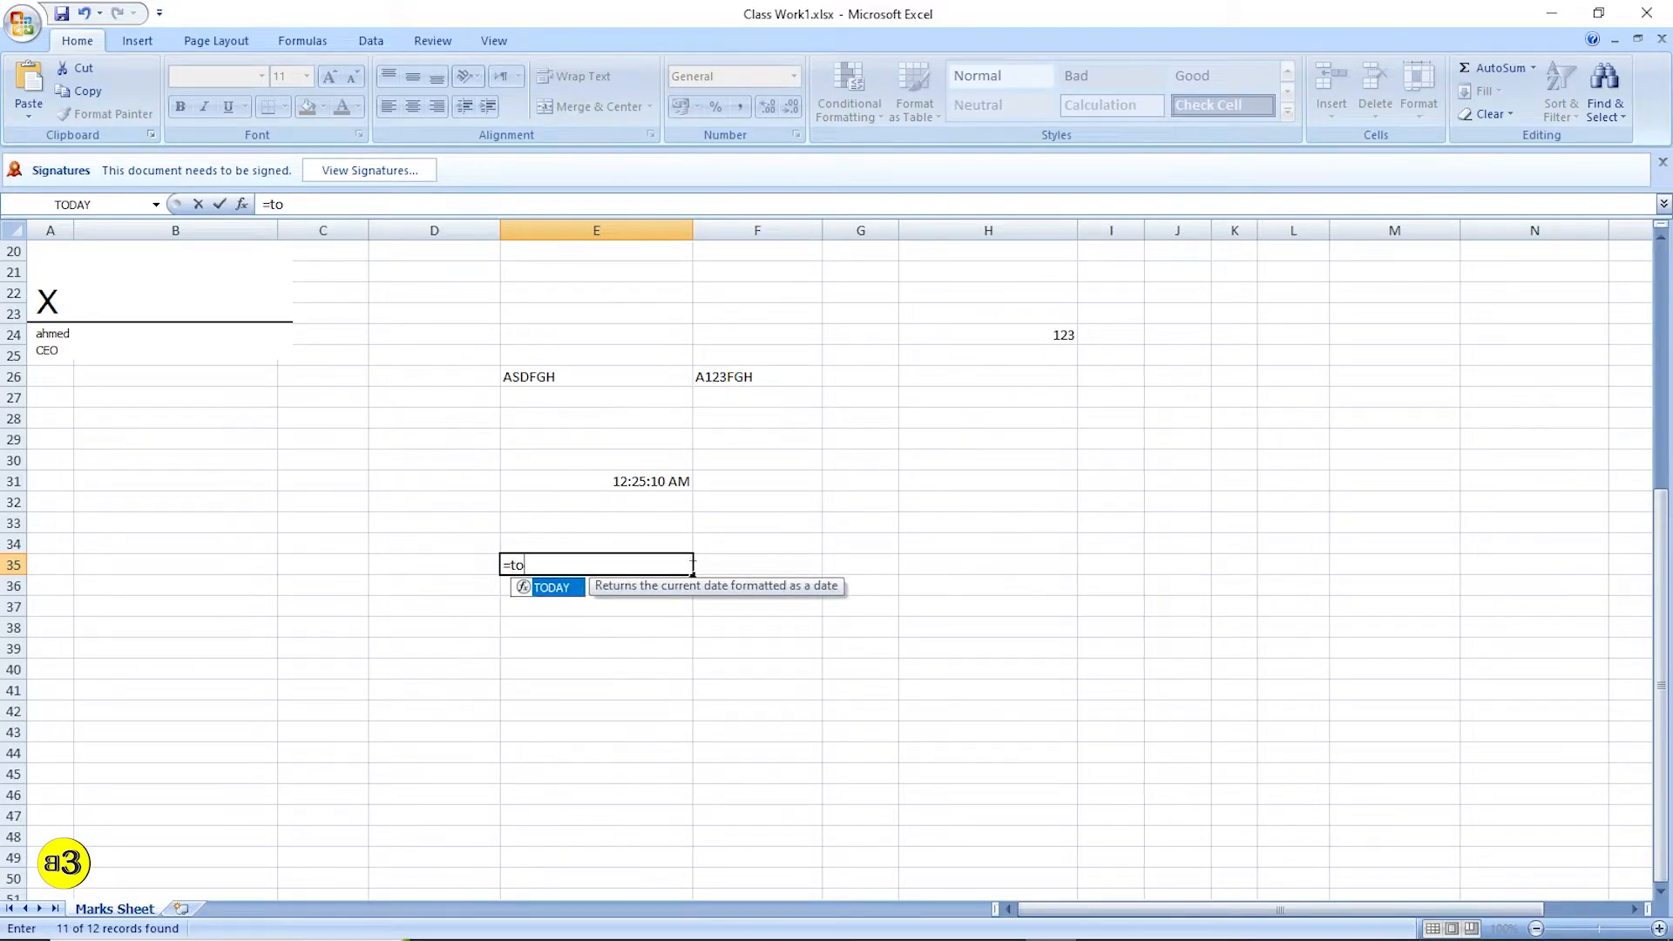
double_click(547, 589)
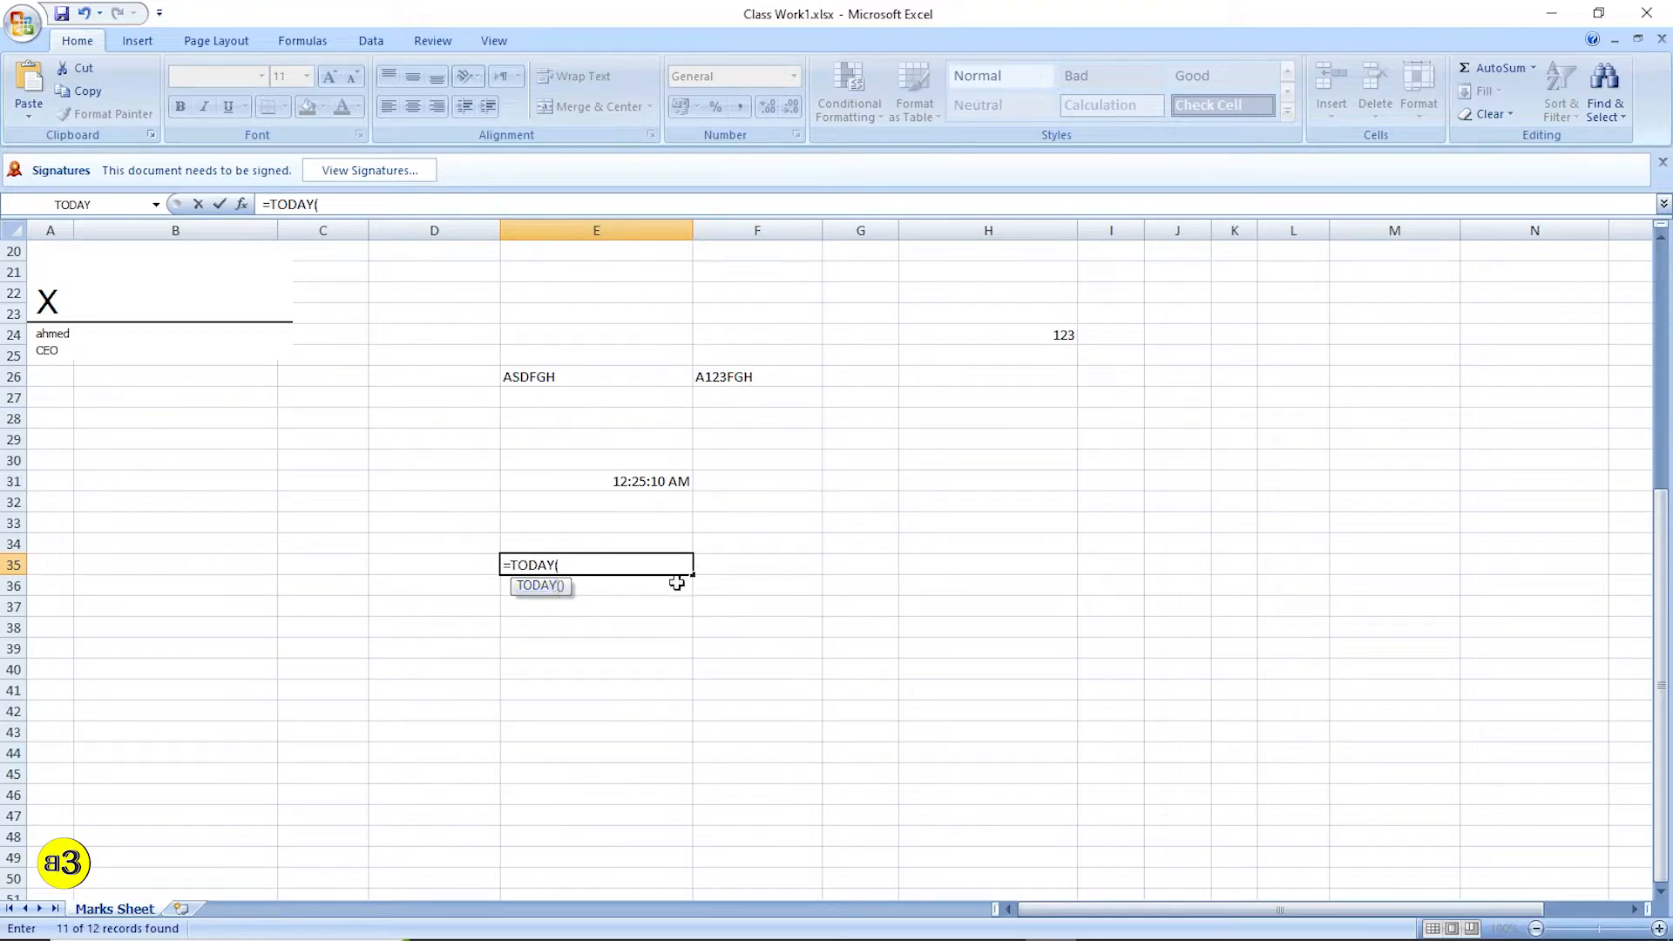
key("Return")
left_click(649, 567)
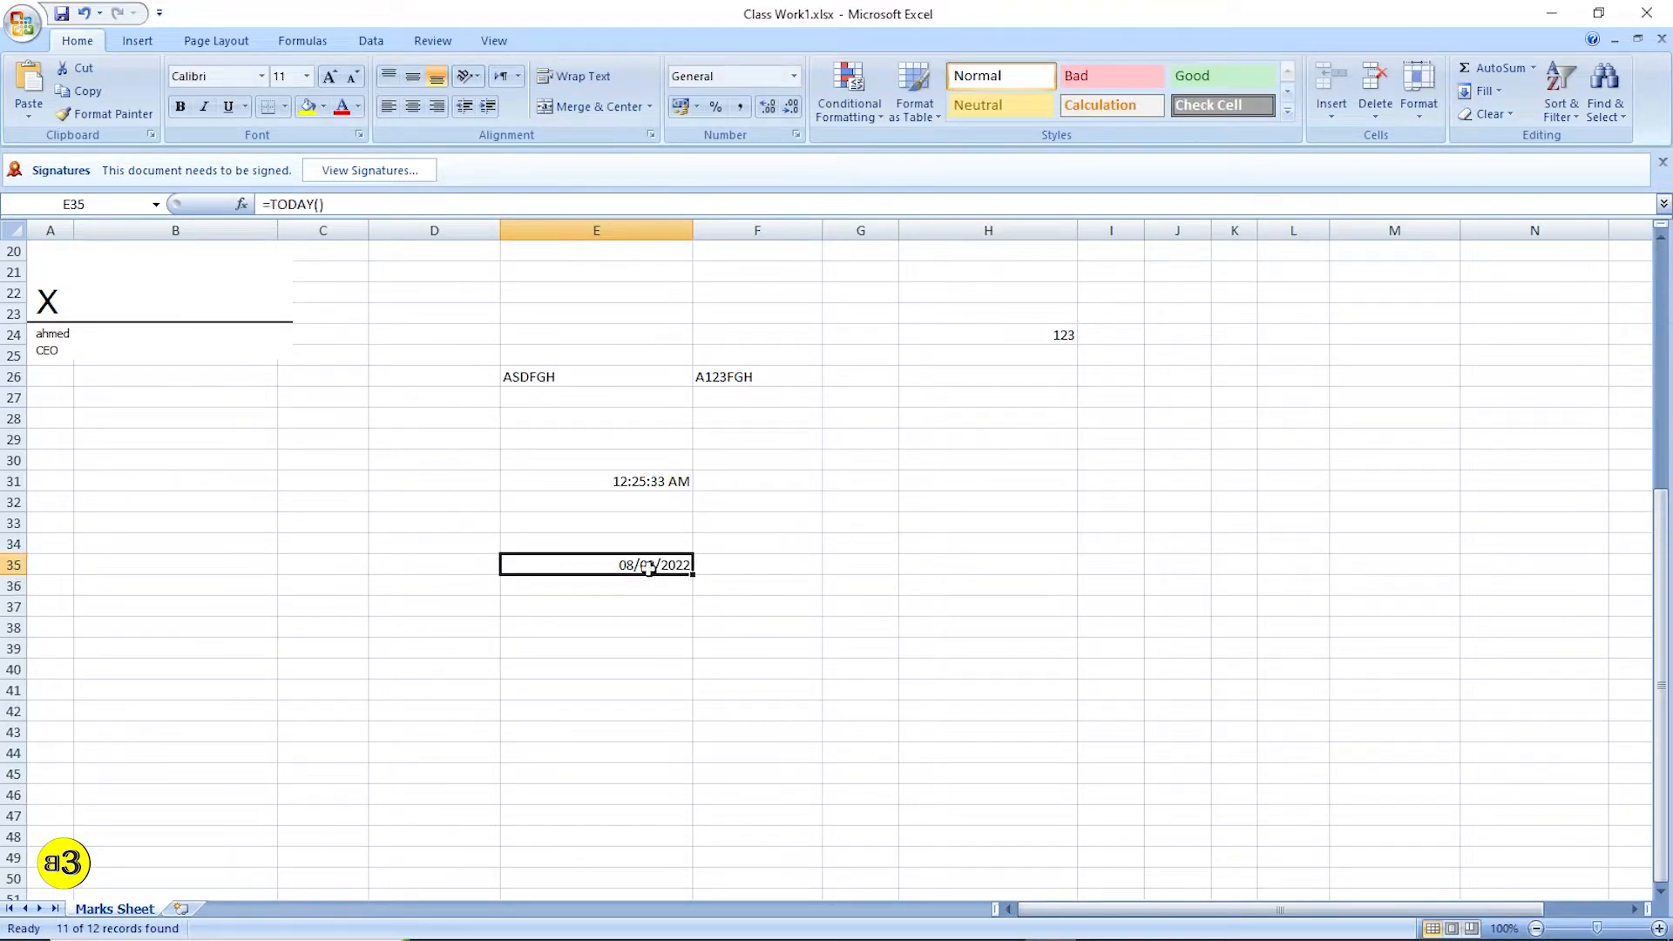
left_click_drag(626, 476, 631, 461)
left_click_drag(641, 443, 644, 503)
left_click(644, 580)
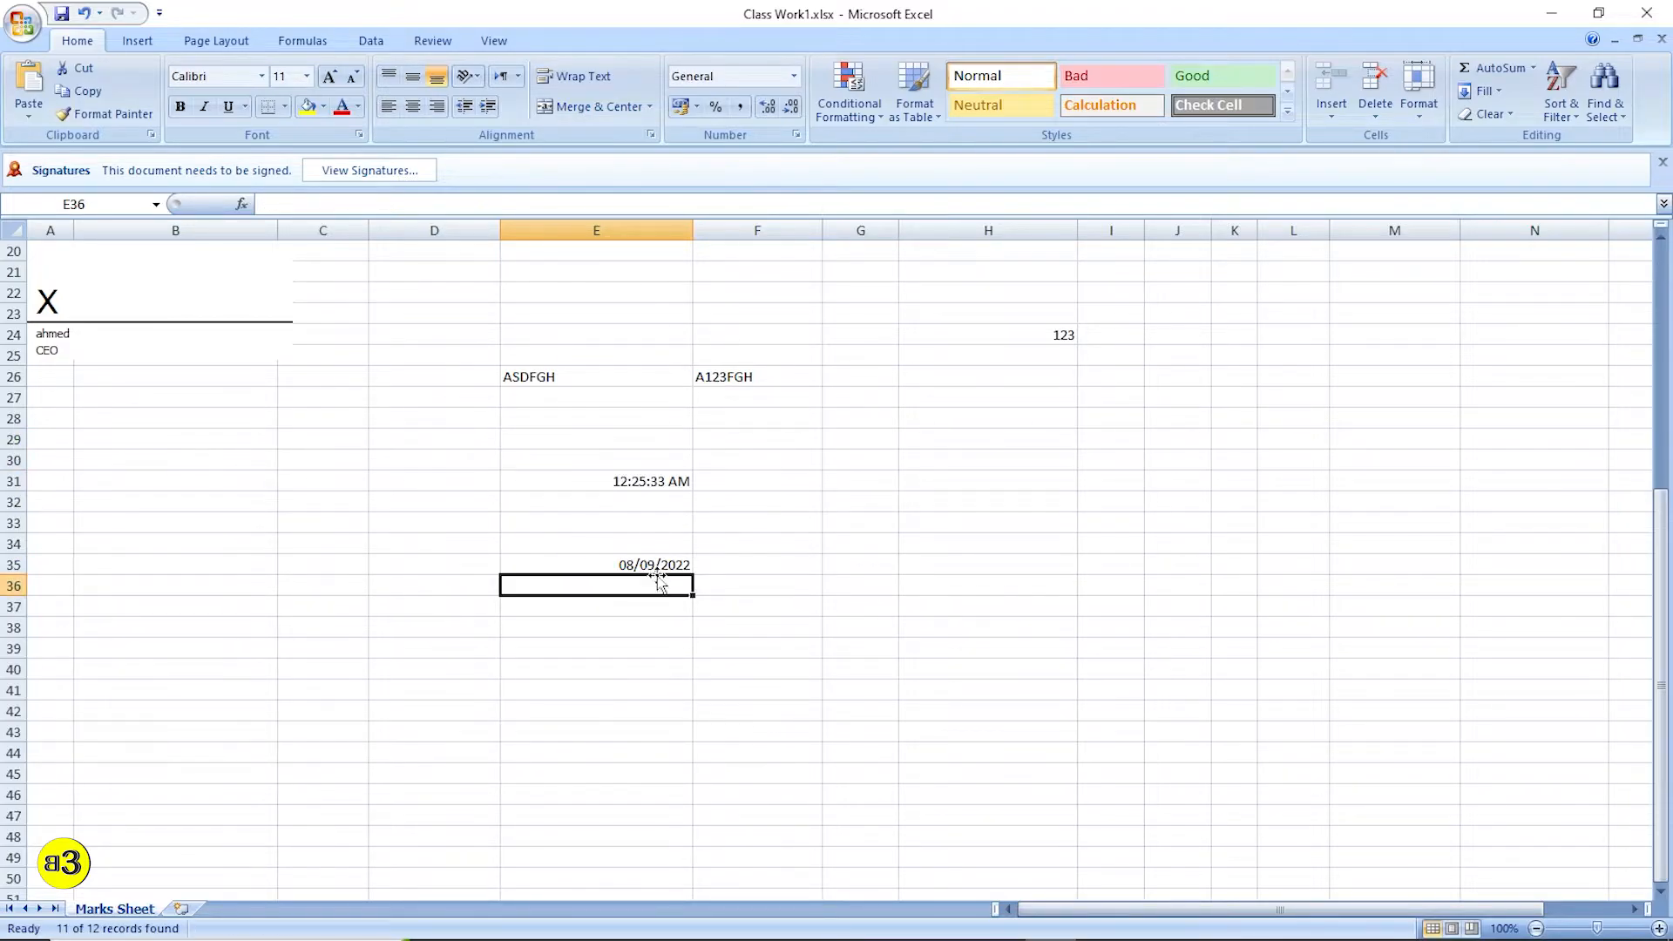
Step: Check the Time entry in the Notepad list of formulas and return to the Excel worksheet
left_click(998, 930)
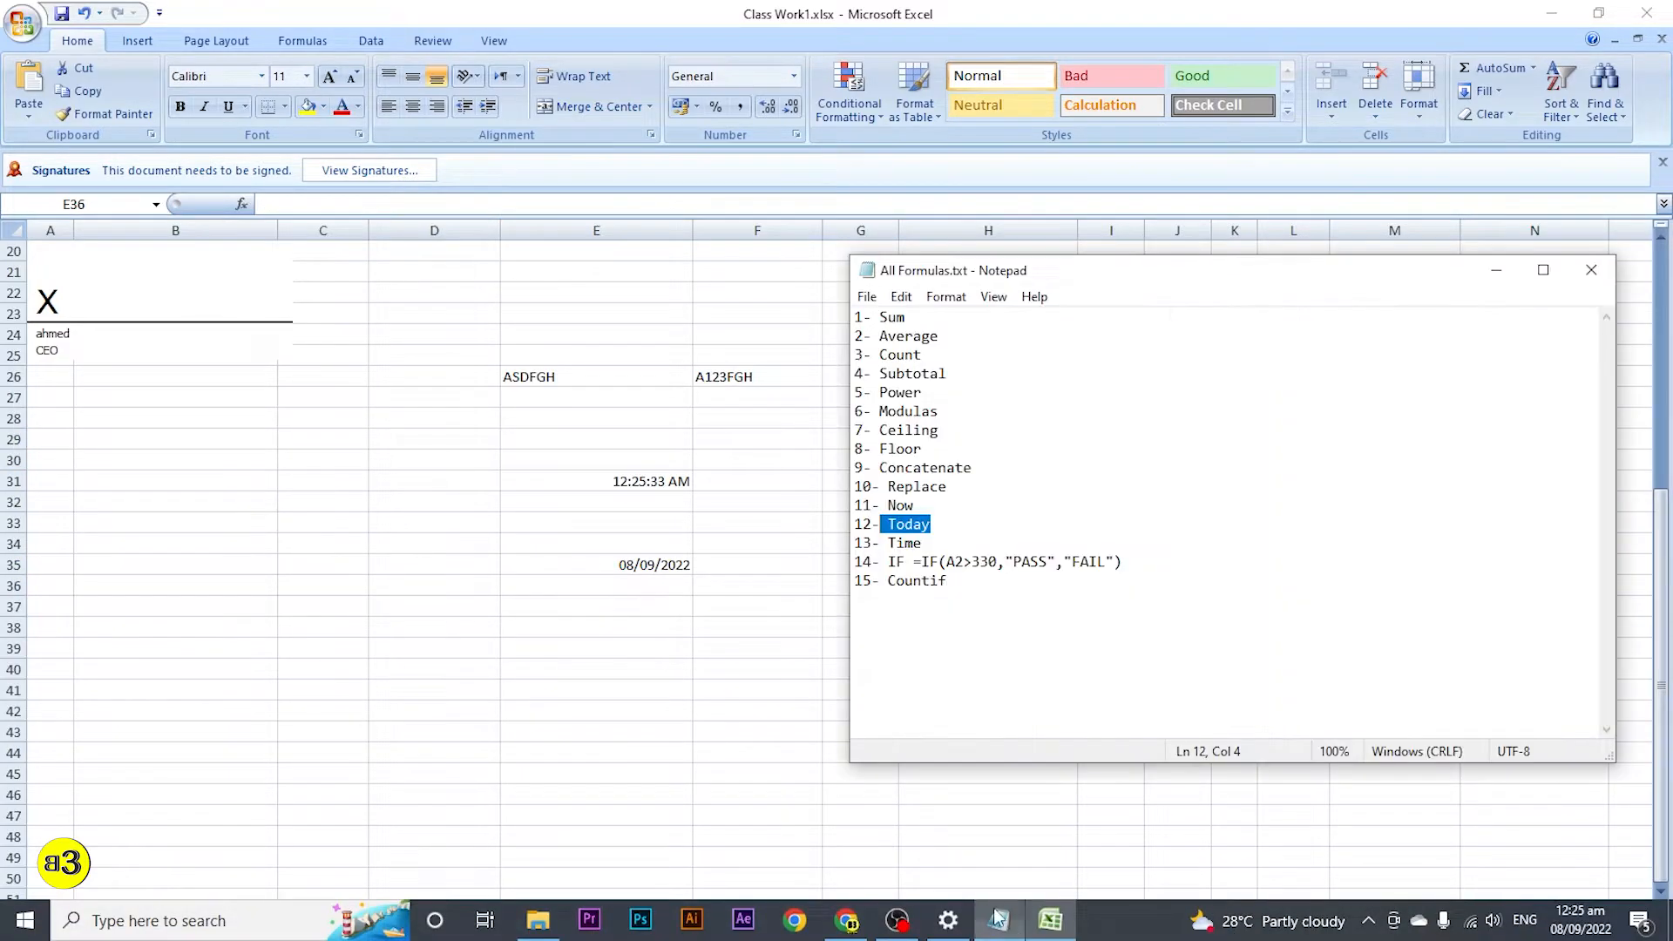
double_click(911, 547)
key("alt+Tab")
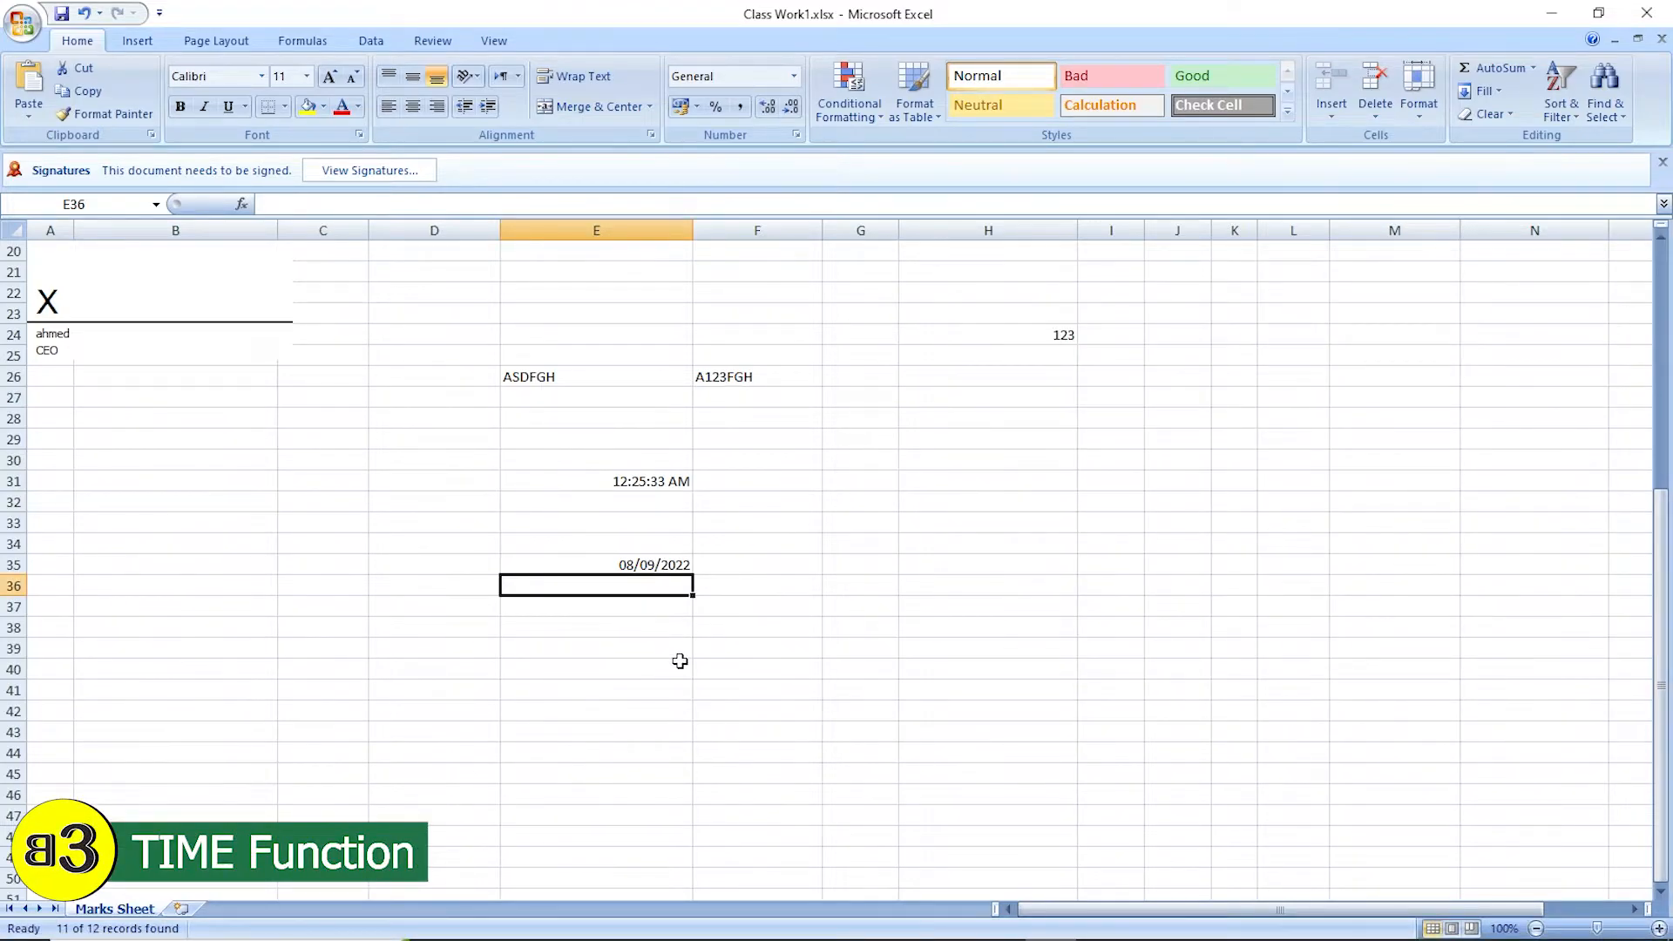
Step: Enter a TIME formula in cell E37 with hour 8, minute 15 and second 00
key("Down")
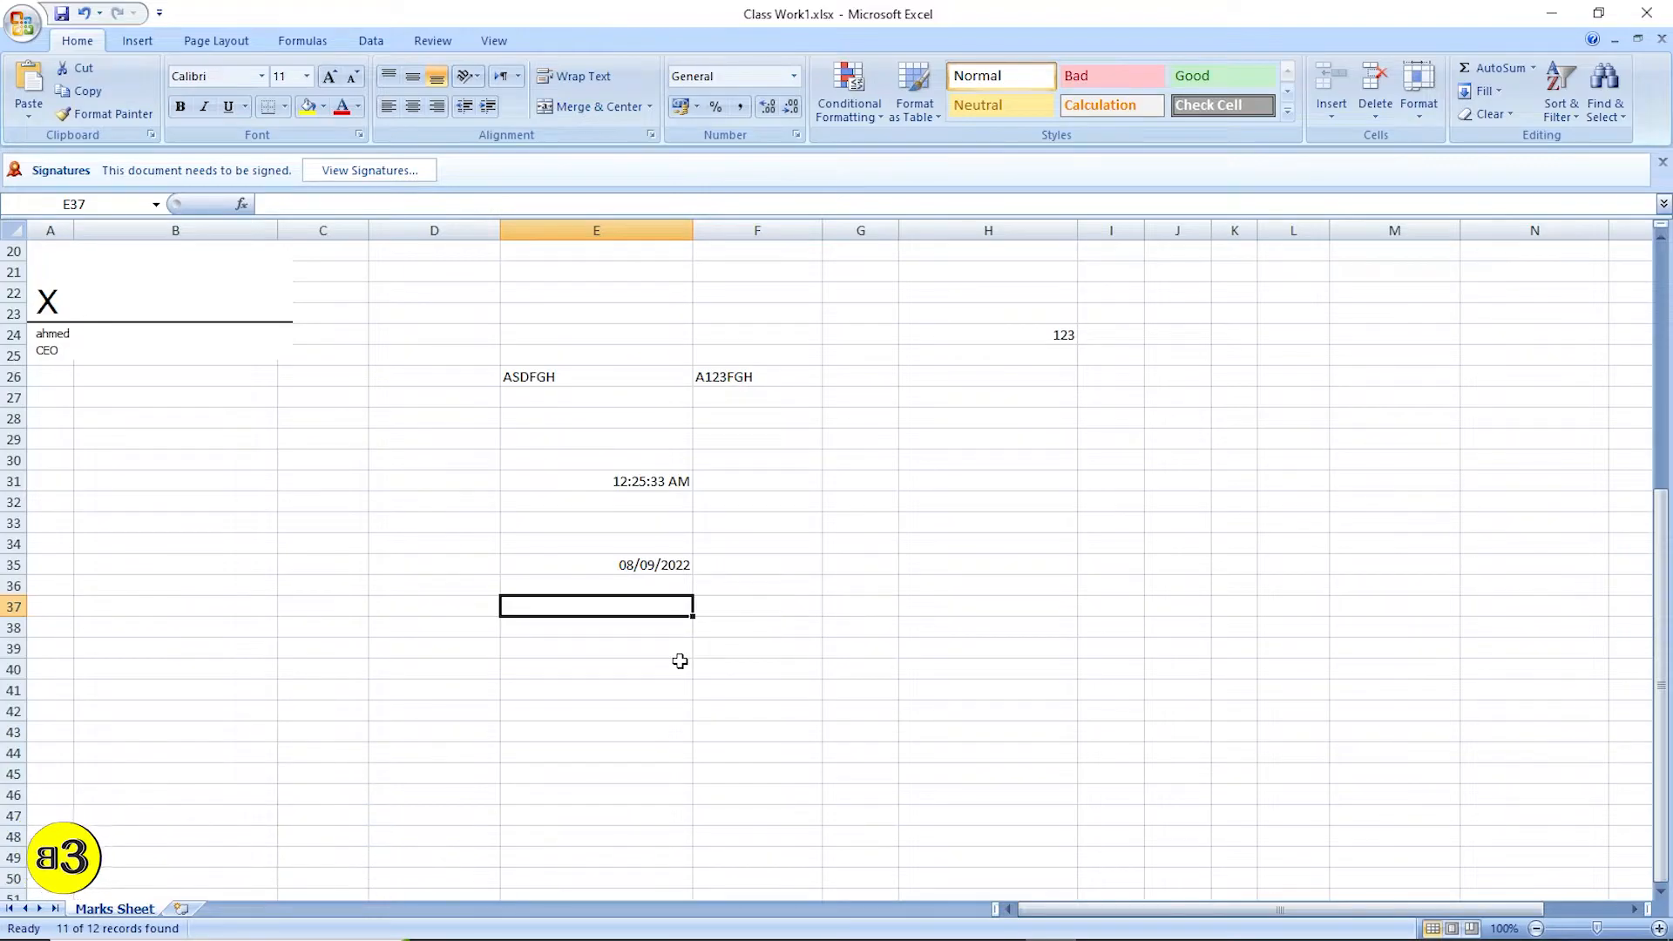
type("=tim")
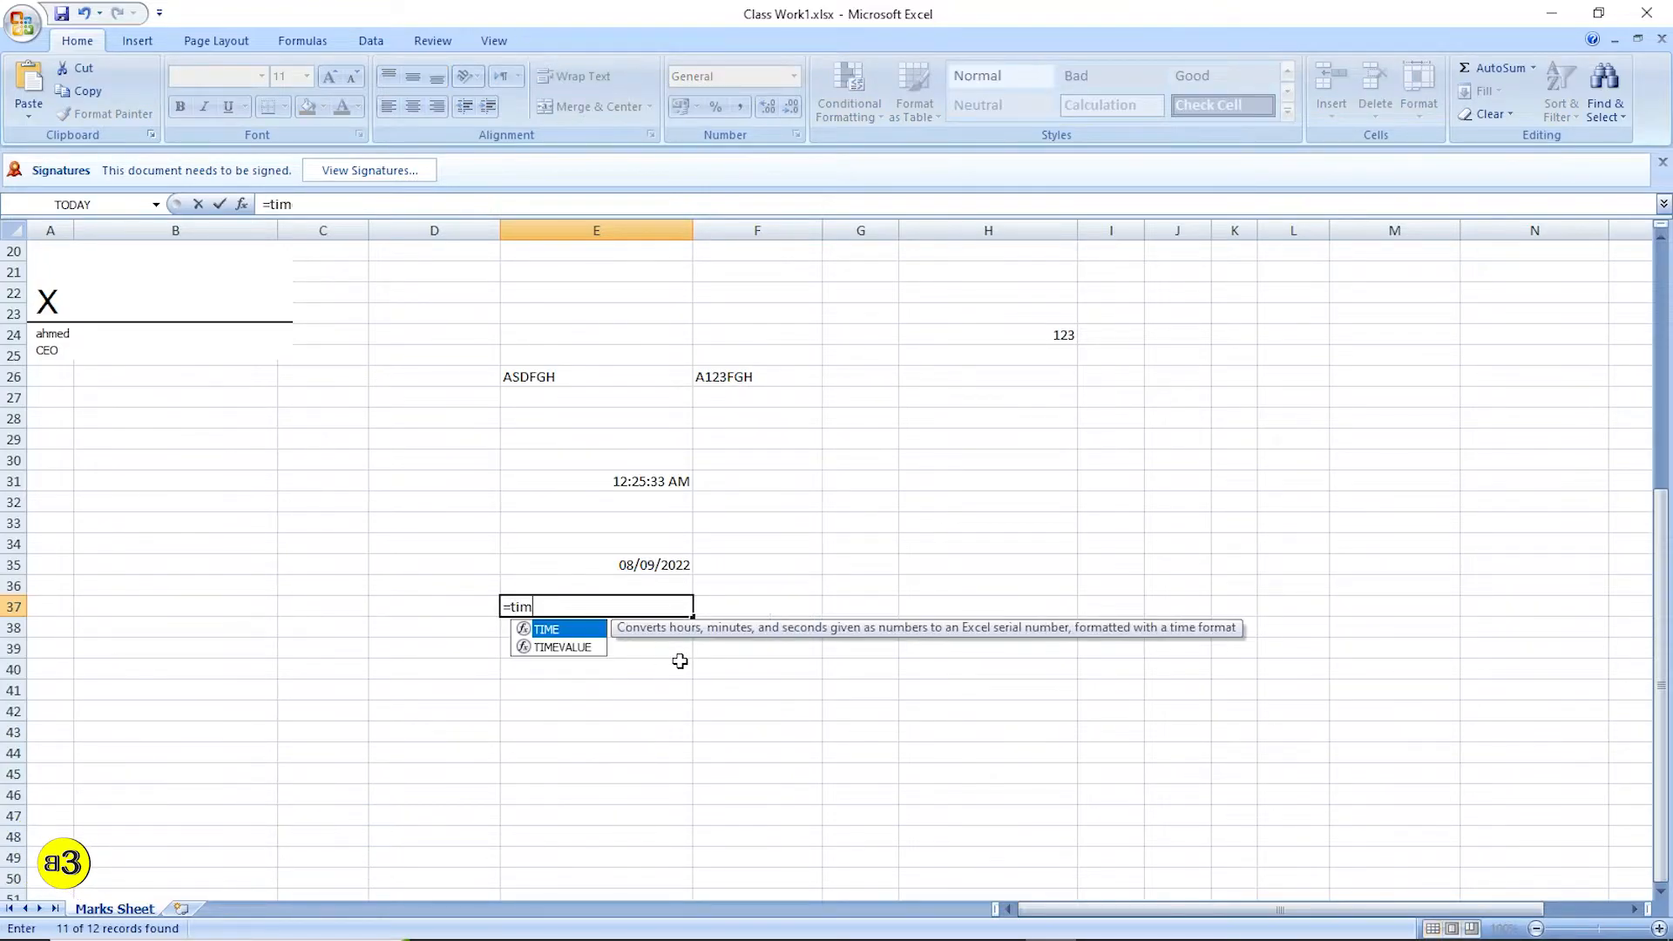
type("e")
double_click(558, 630)
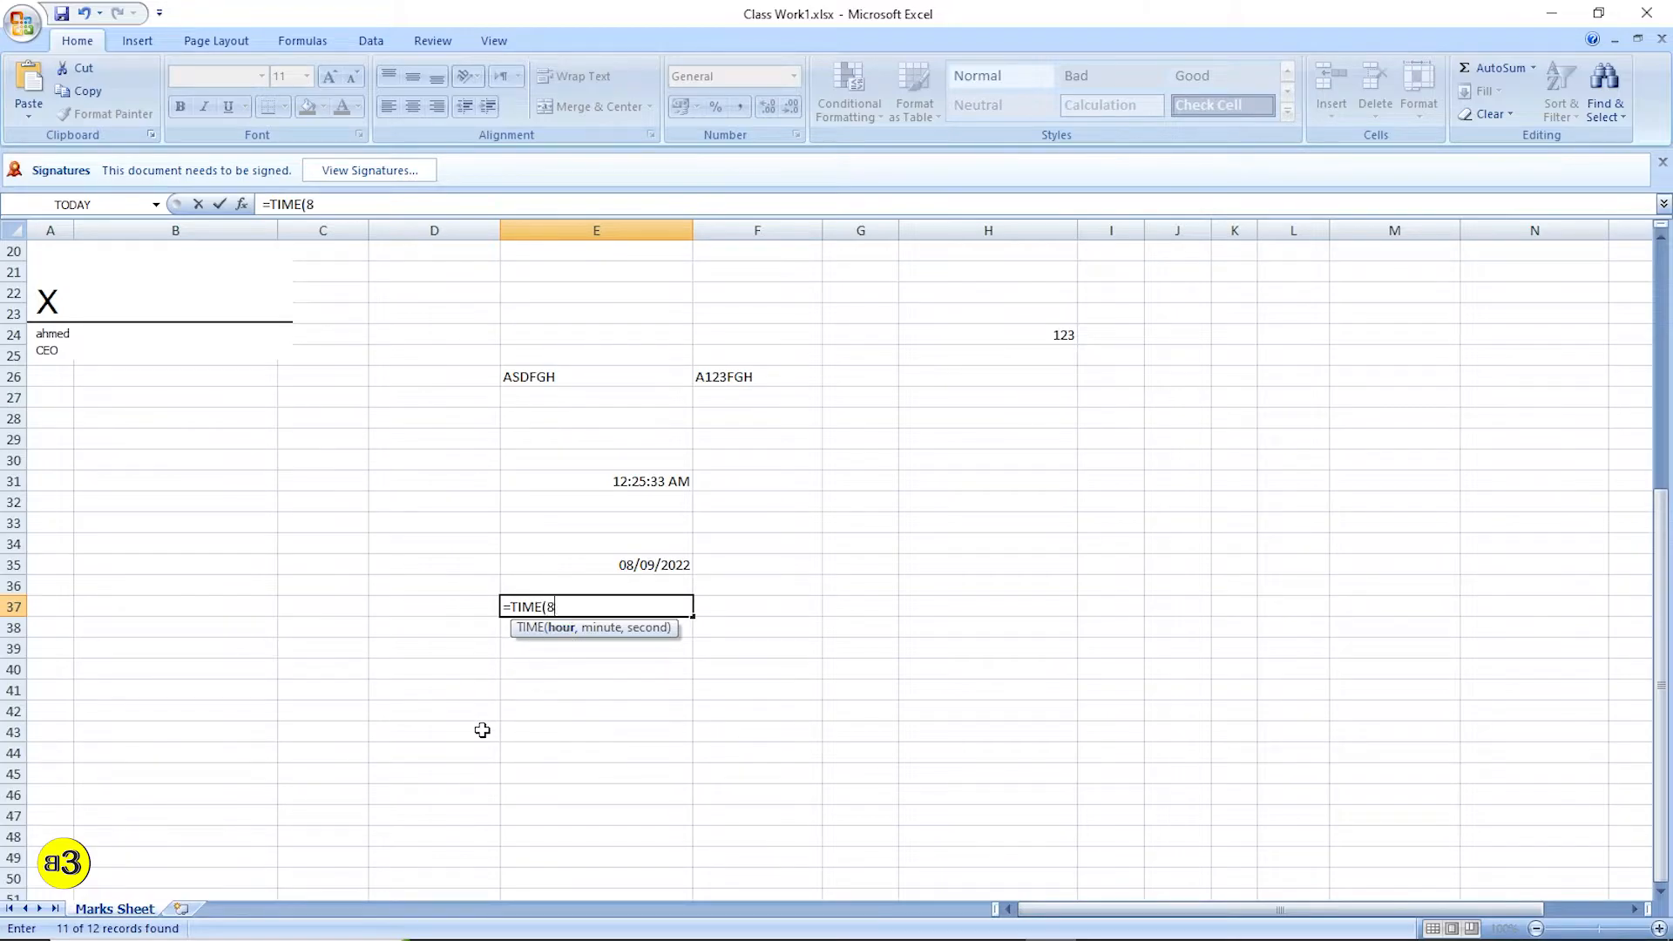
type("8,15,00")
key("Return")
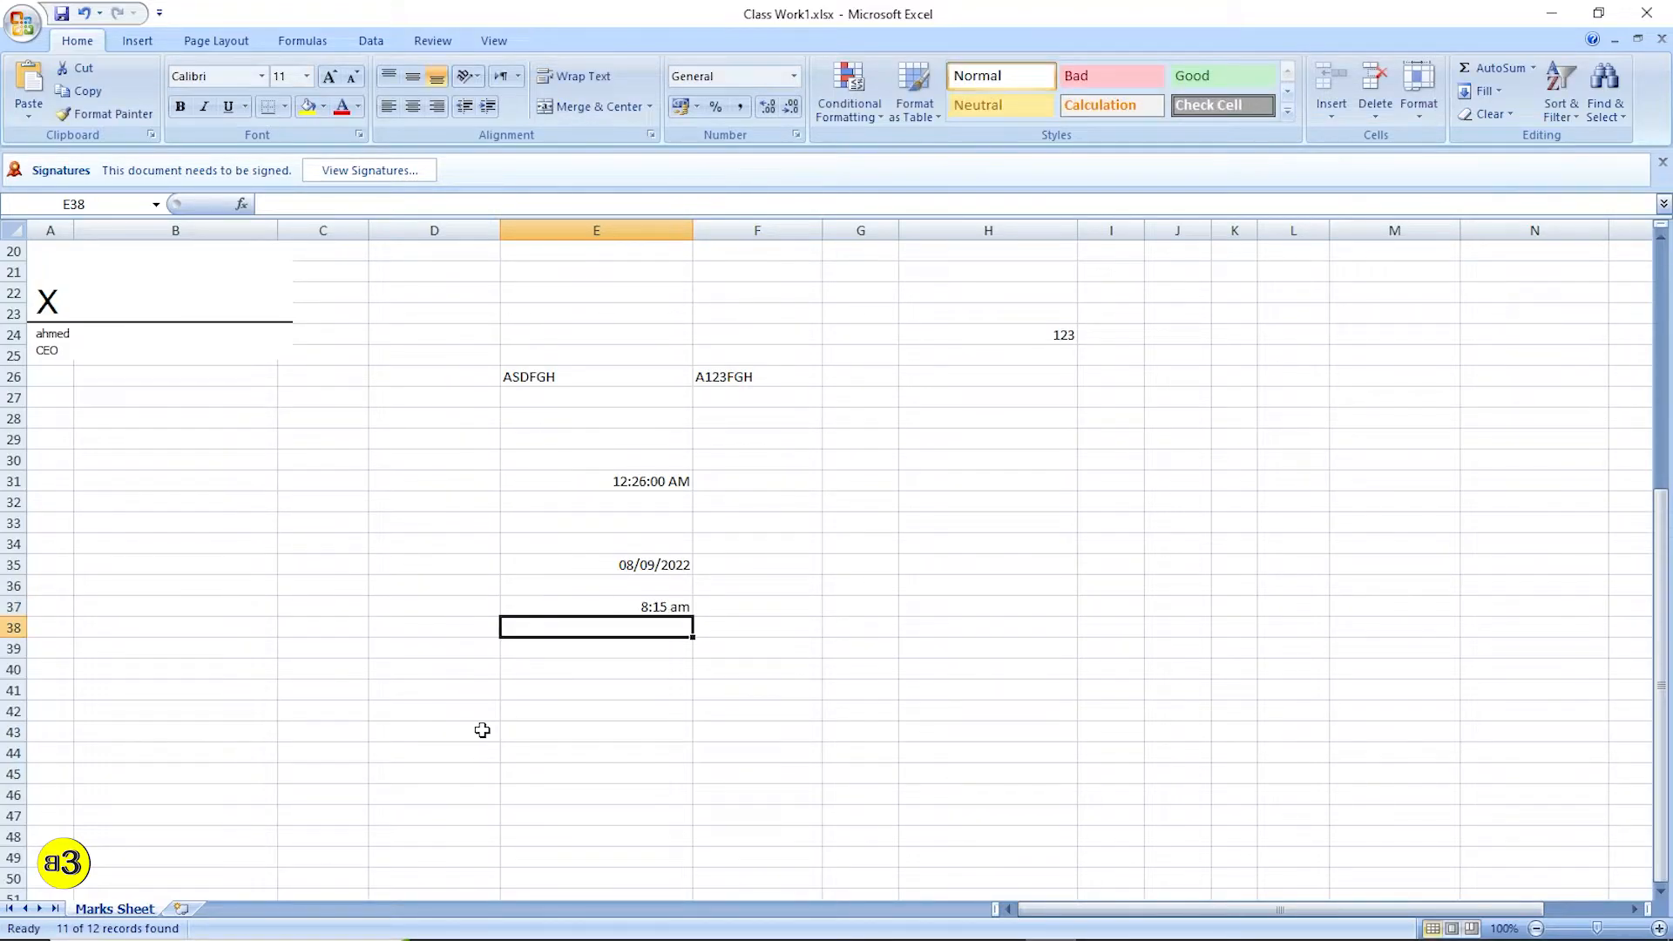
key("Up")
key("Up")
key("Down")
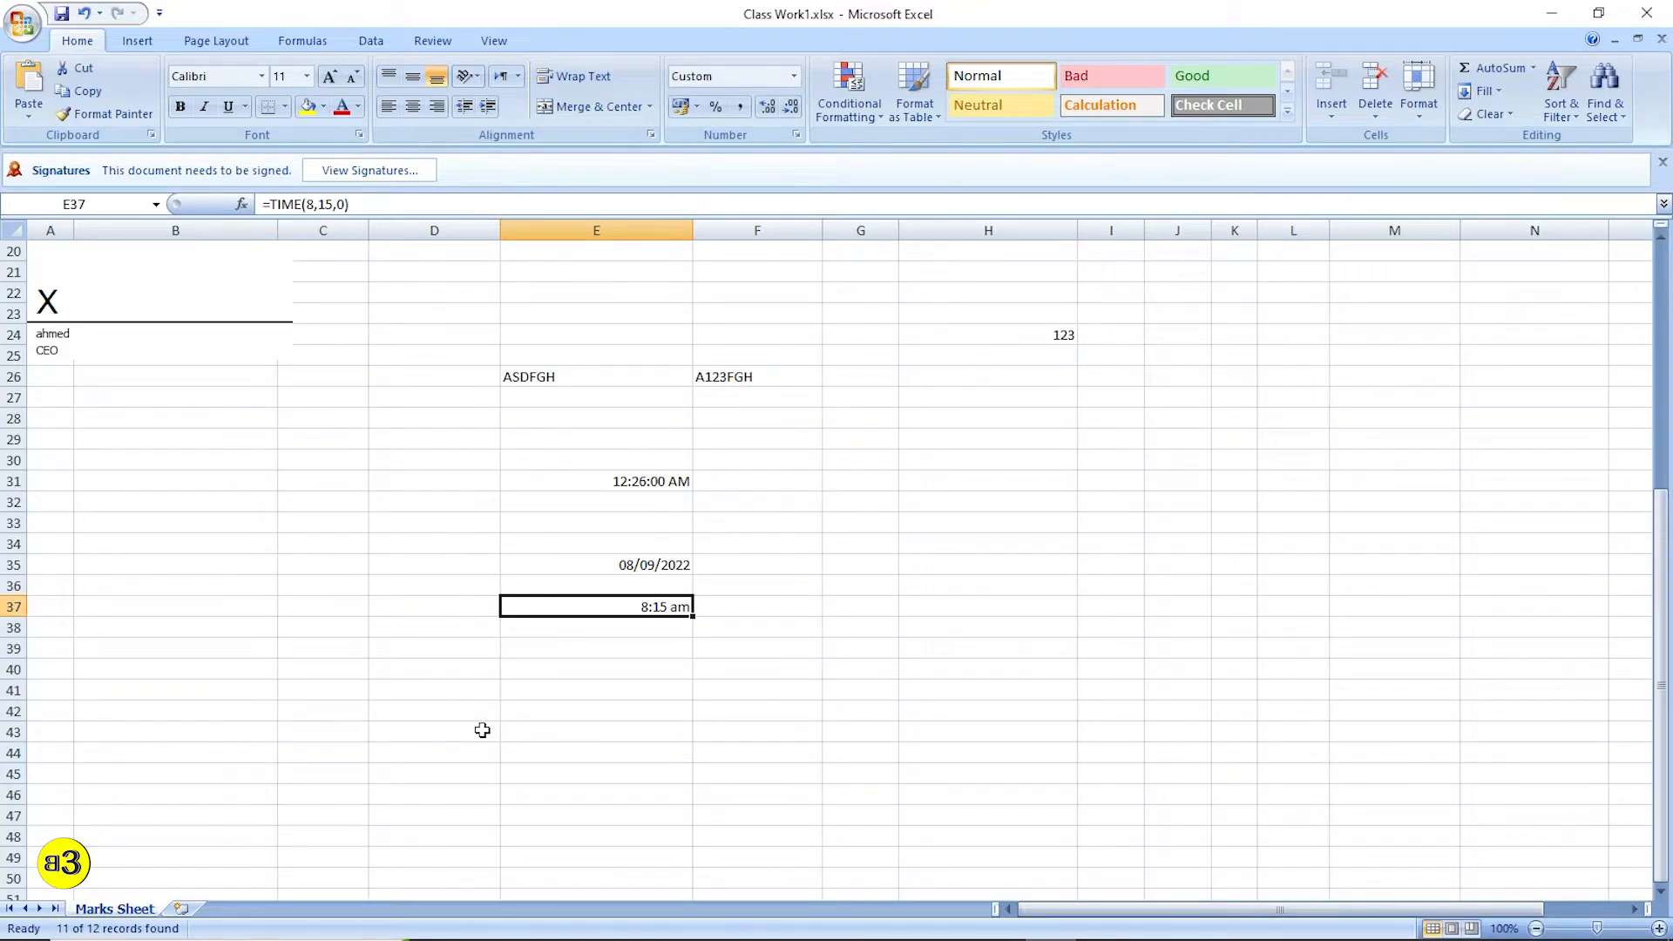
key("Right")
key("Left")
Step: Check the IF entry in the Notepad list of formulas and return to the marks table at the start of the Excel worksheet
left_click_drag(523, 374, 963, 332)
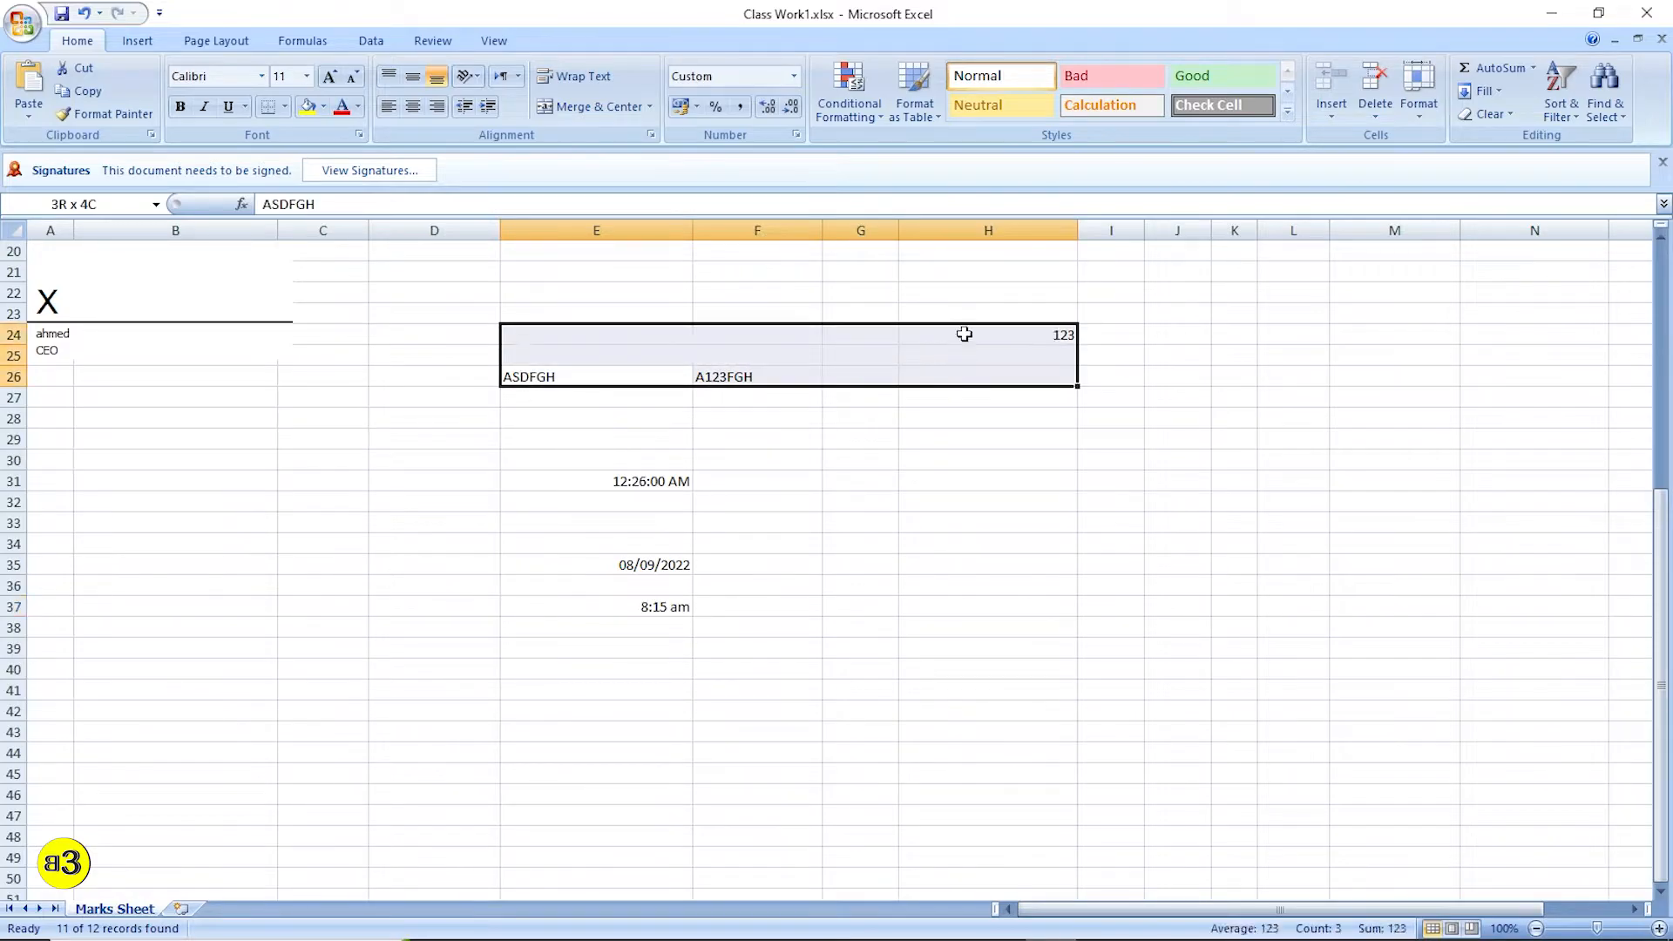
left_click(1001, 920)
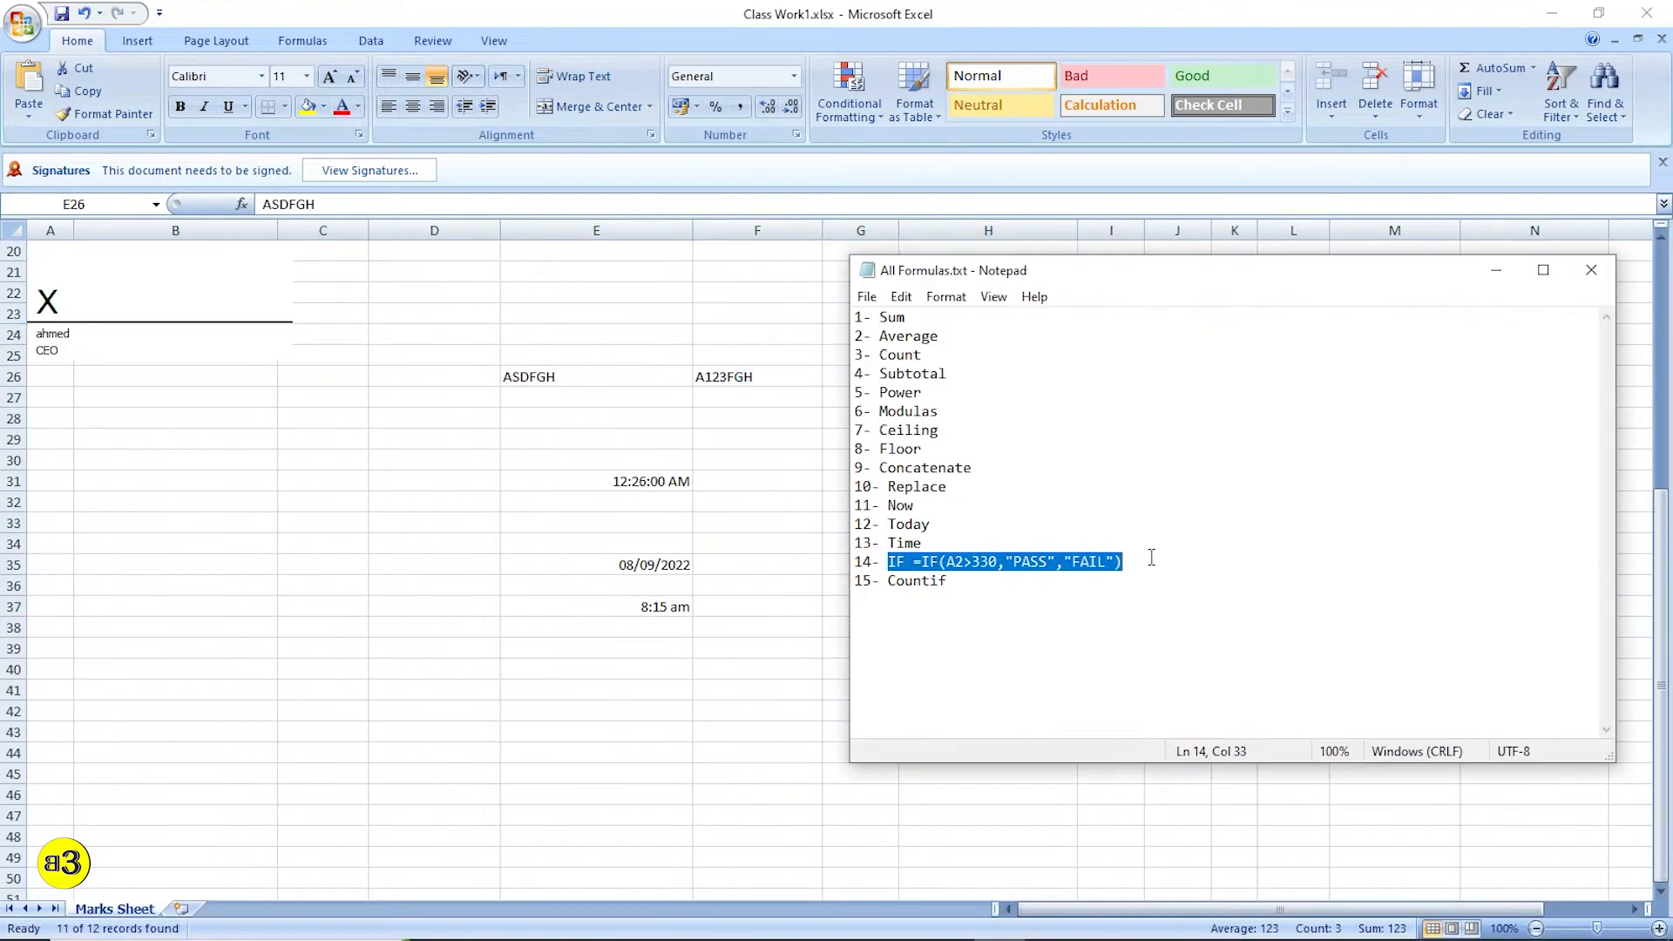
left_click(401, 713)
scroll(549, 732, "up", 3)
left_click(834, 675)
scroll(868, 748, "up", 1)
scroll(871, 745, "up", 2)
scroll(996, 672, "down", 6)
scroll(984, 685, "up", 7)
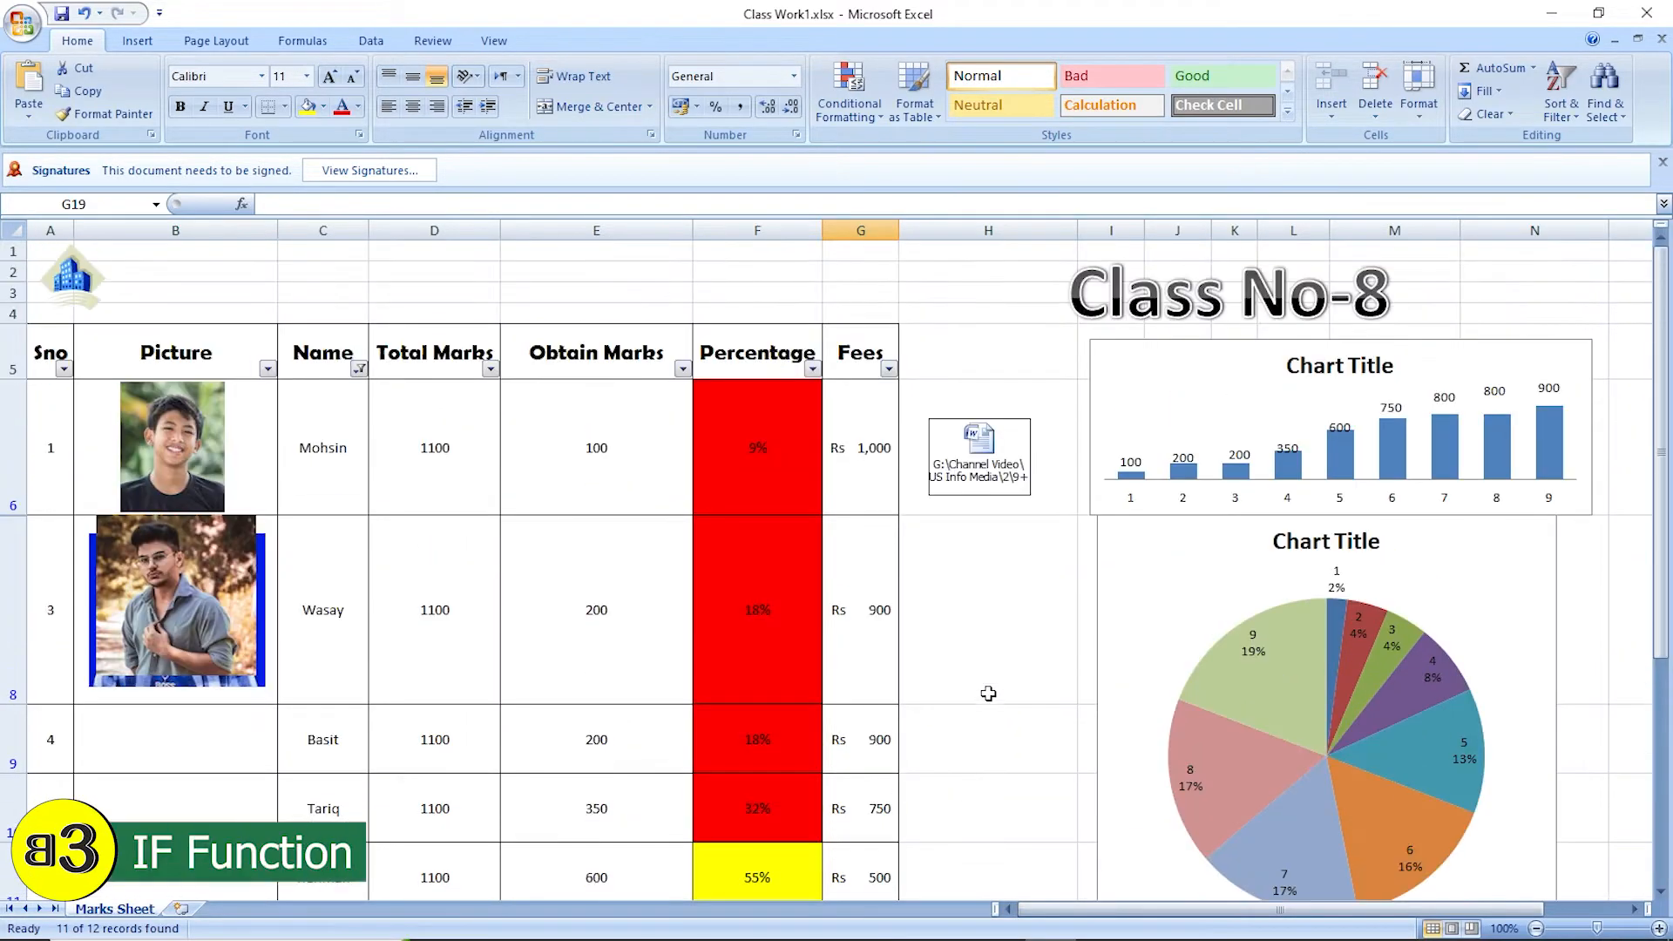
Step: Move the embedded Word document object from cell H6 to the area beside the Class No-8 title, and select H6
left_click(978, 453)
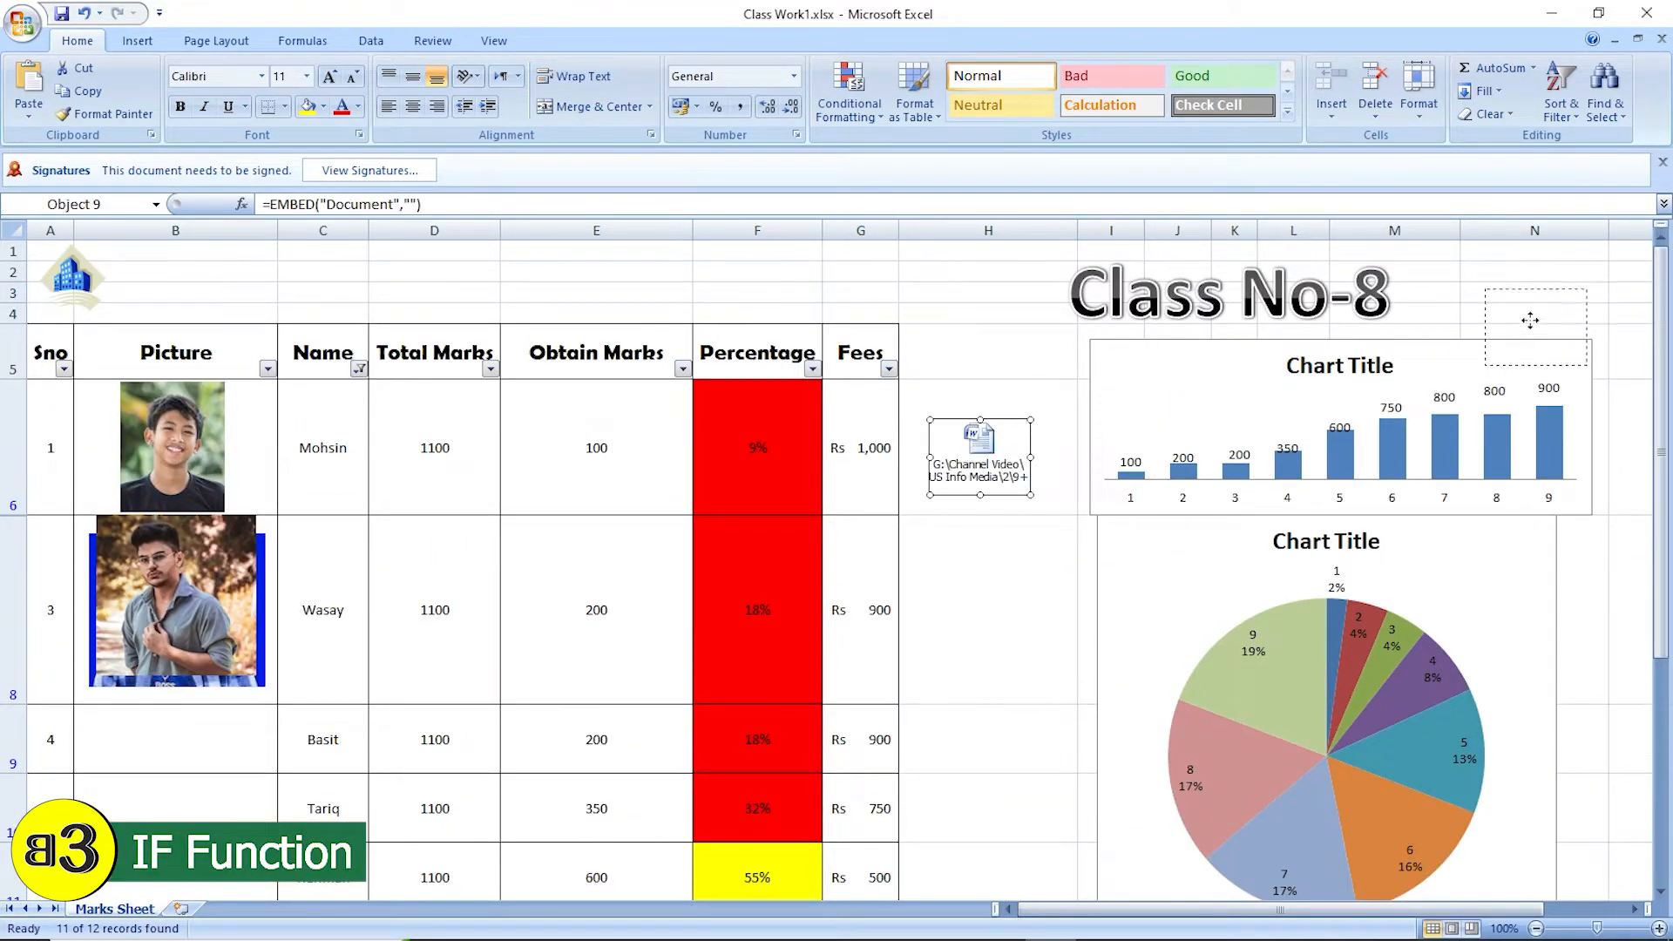
left_click_drag(1522, 285, 1522, 285)
left_click(975, 441)
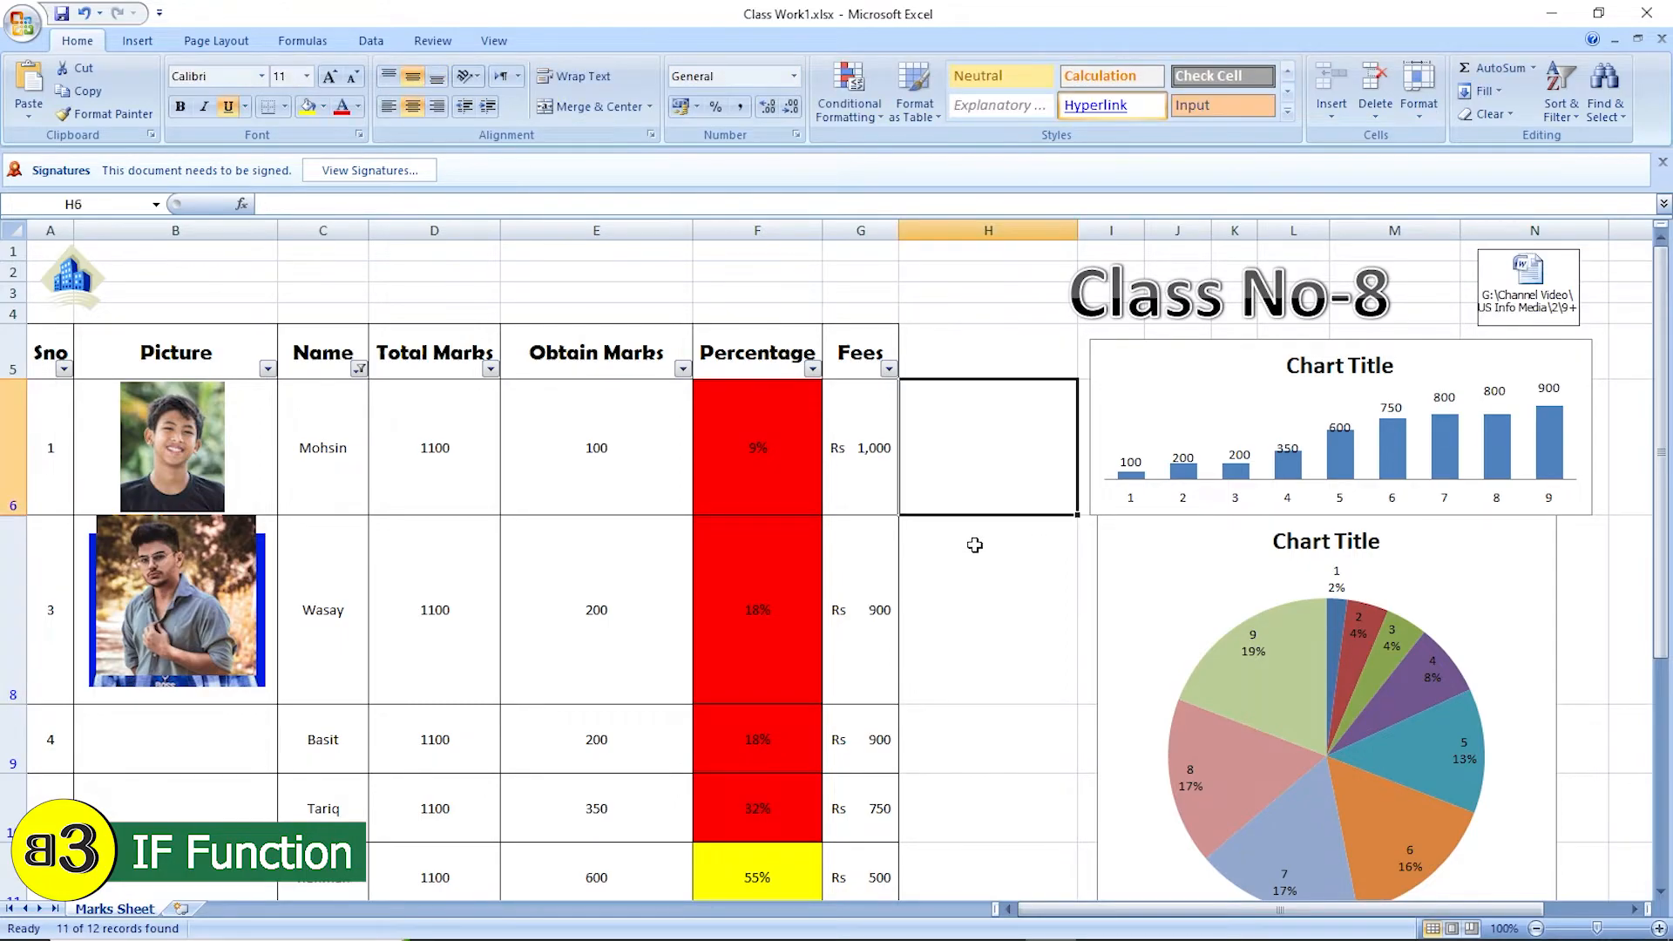
scroll(970, 541, "down", 1)
right_click(976, 565)
left_click(978, 527)
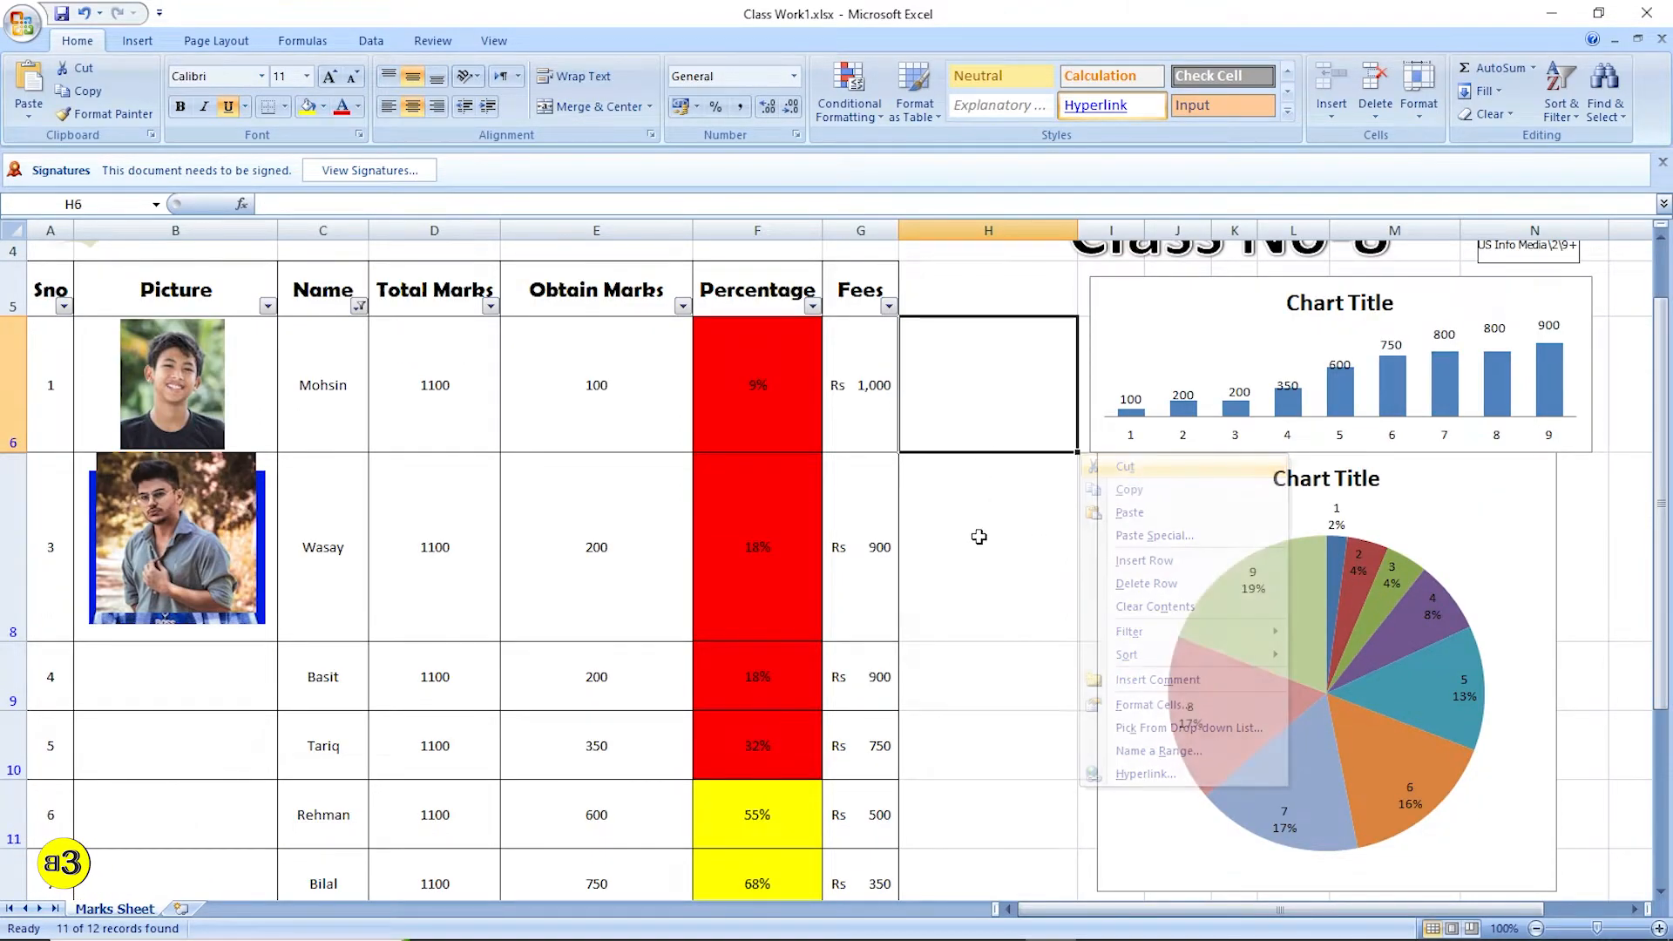
left_click(983, 365)
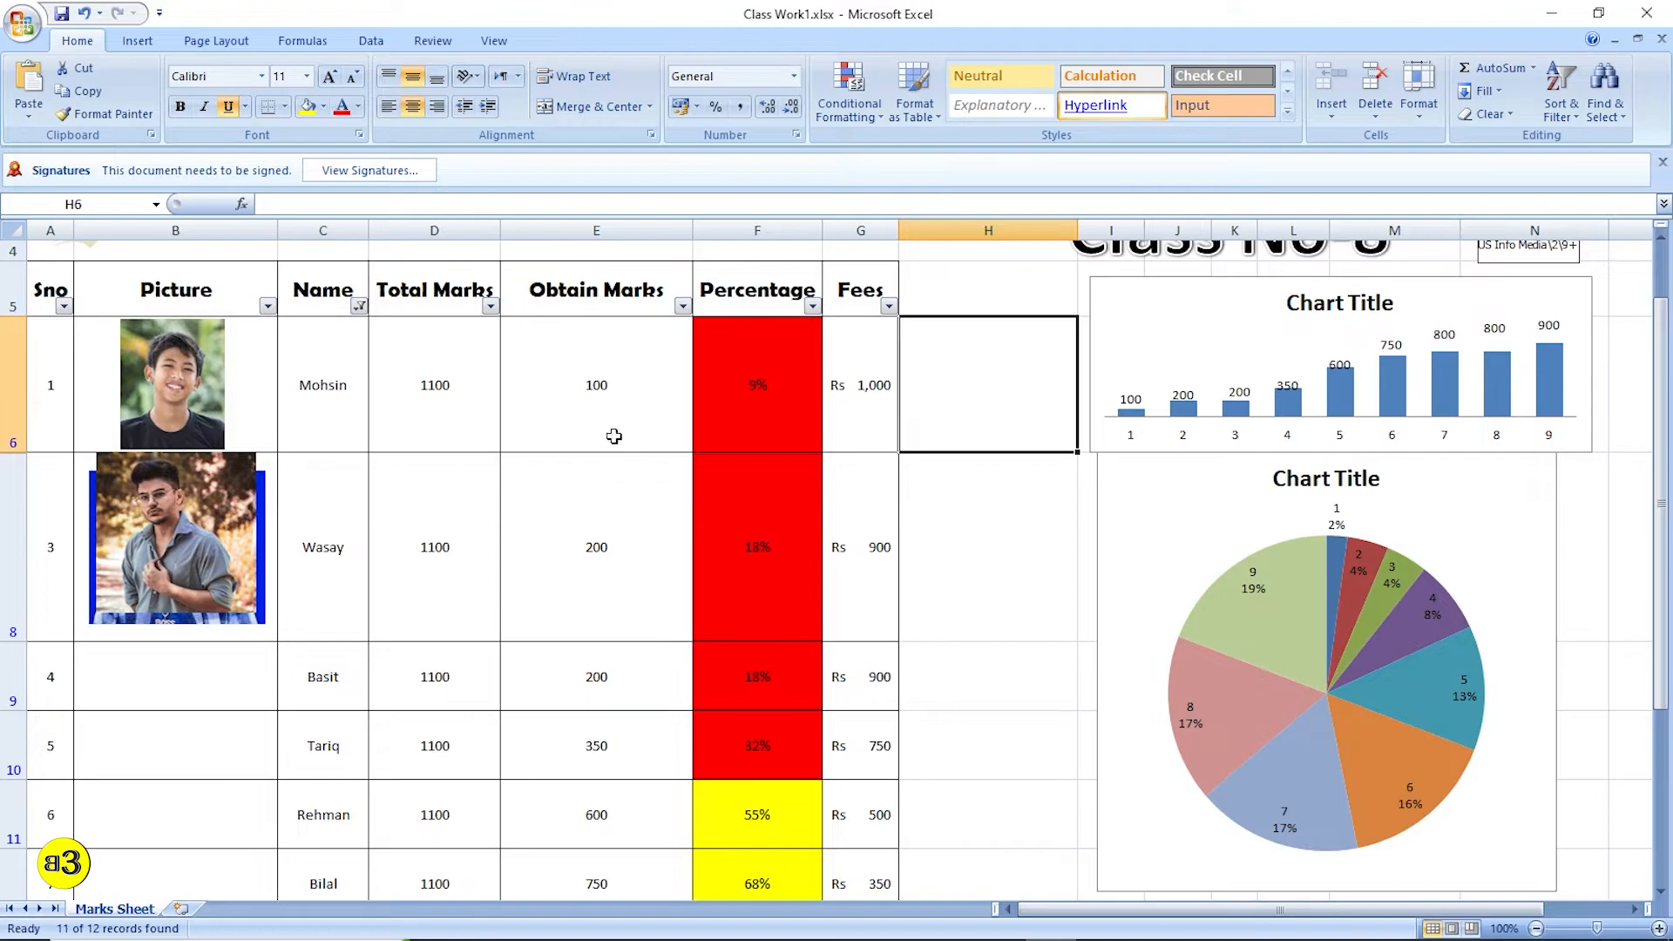
Step: Examine the students' values in the Obtain Marks column
left_click(615, 435)
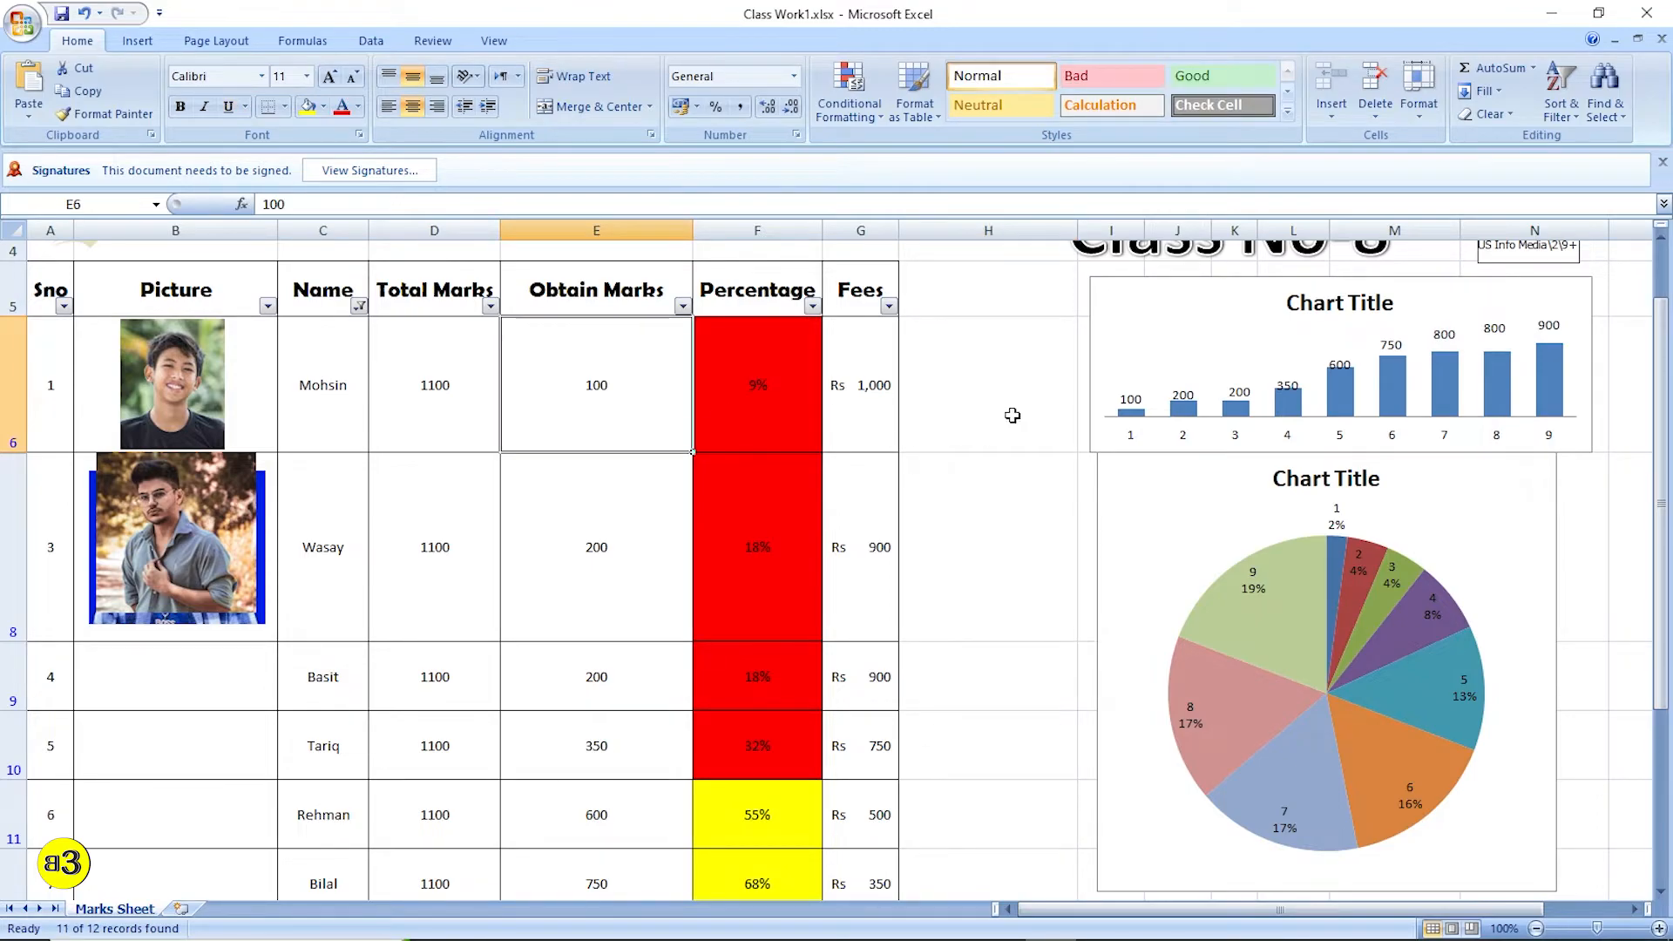
left_click(1041, 415)
left_click(576, 401)
left_click_drag(579, 361, 631, 695)
scroll(717, 654, "up", 3)
left_click(946, 463)
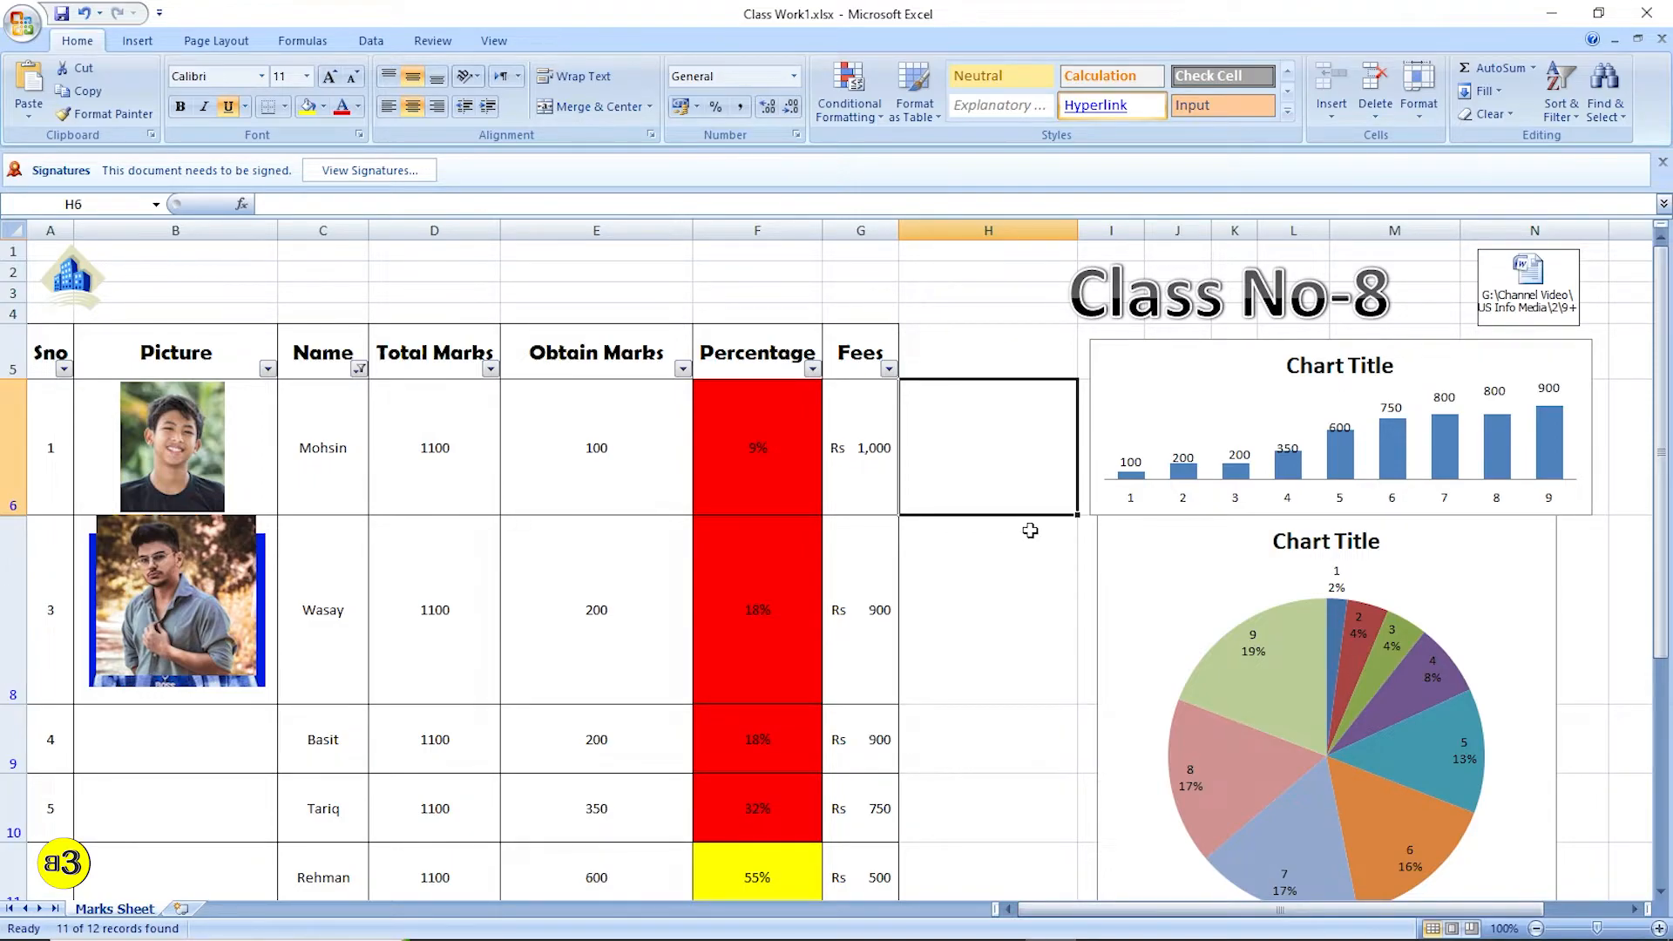
type("=")
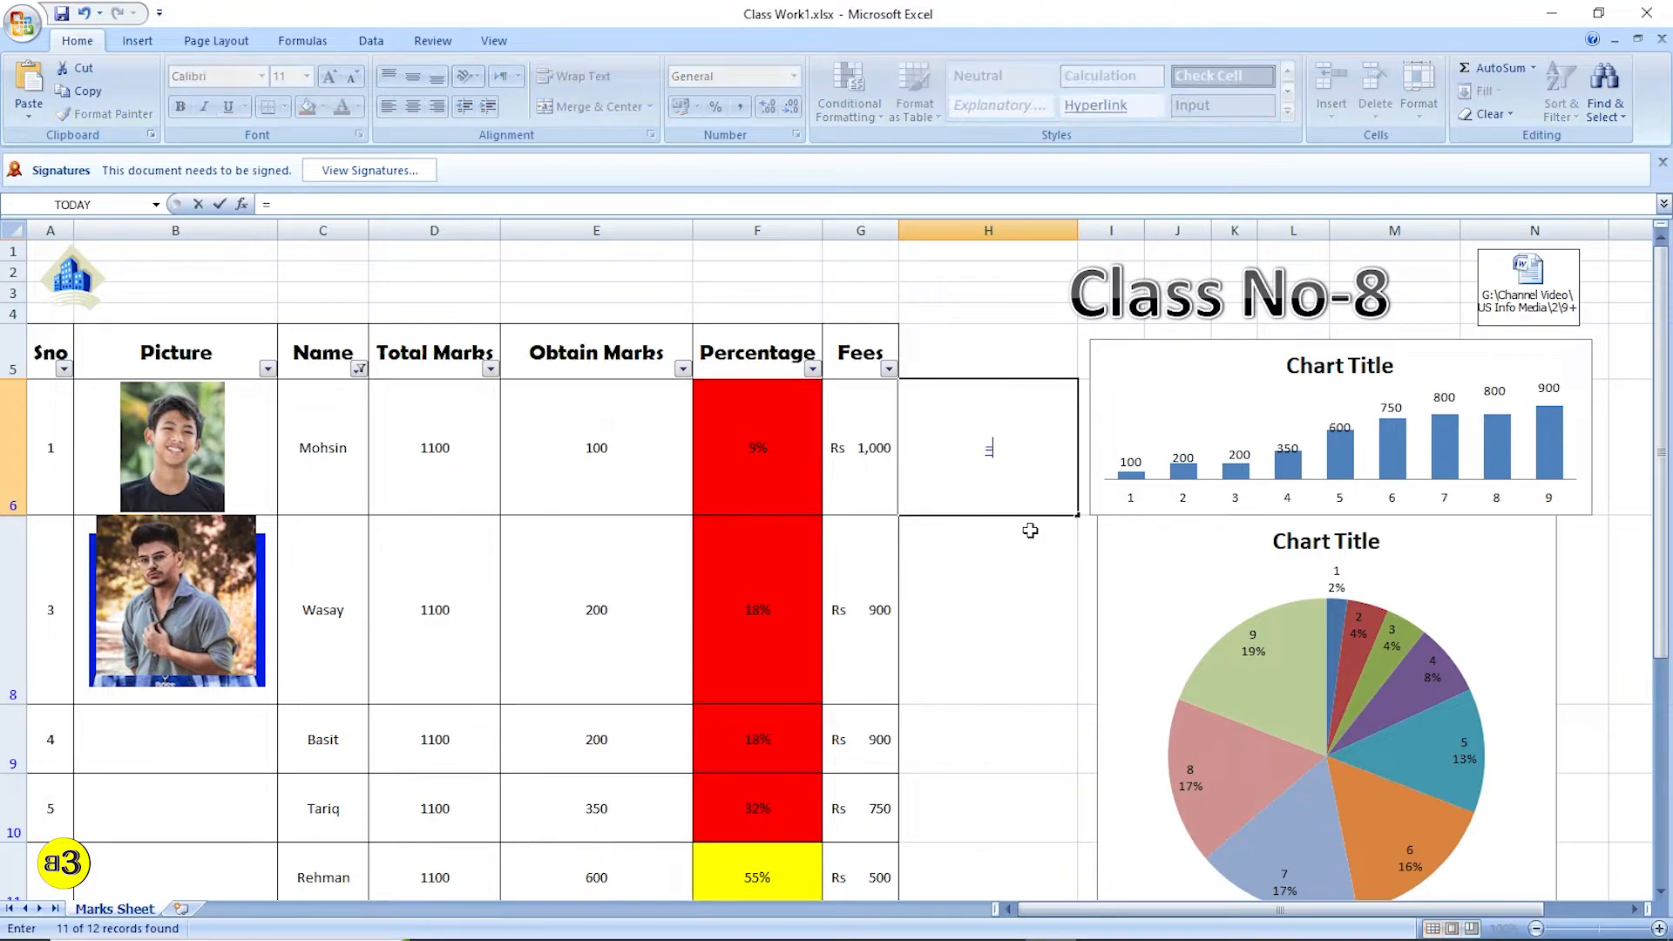
type("if")
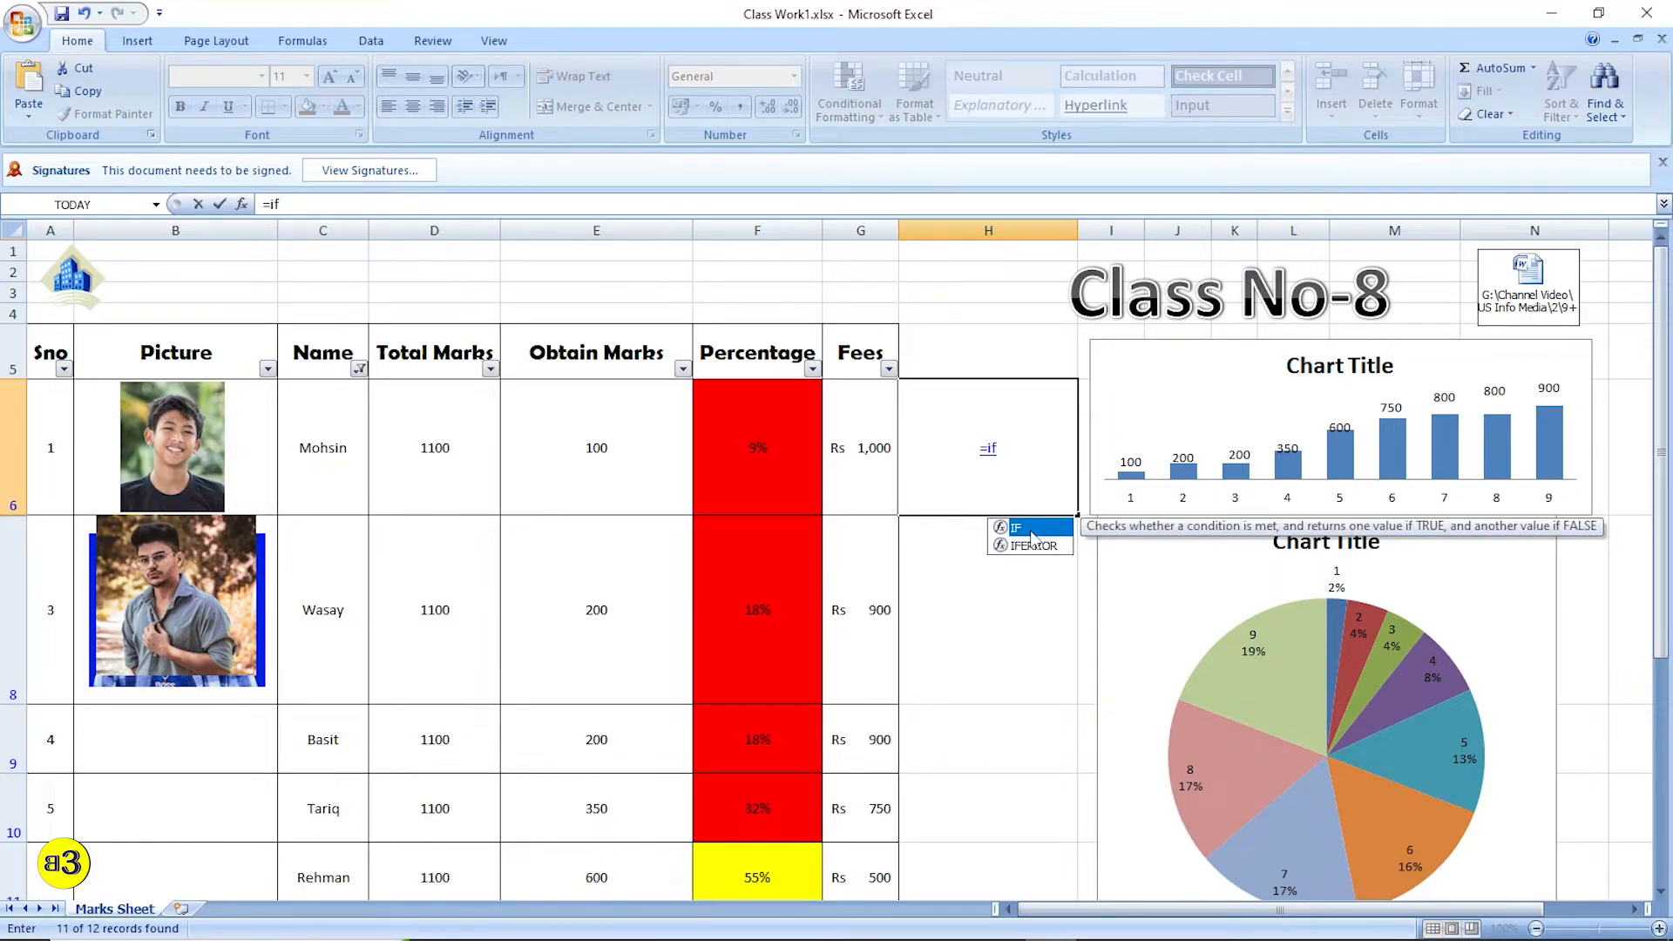
double_click(1032, 530)
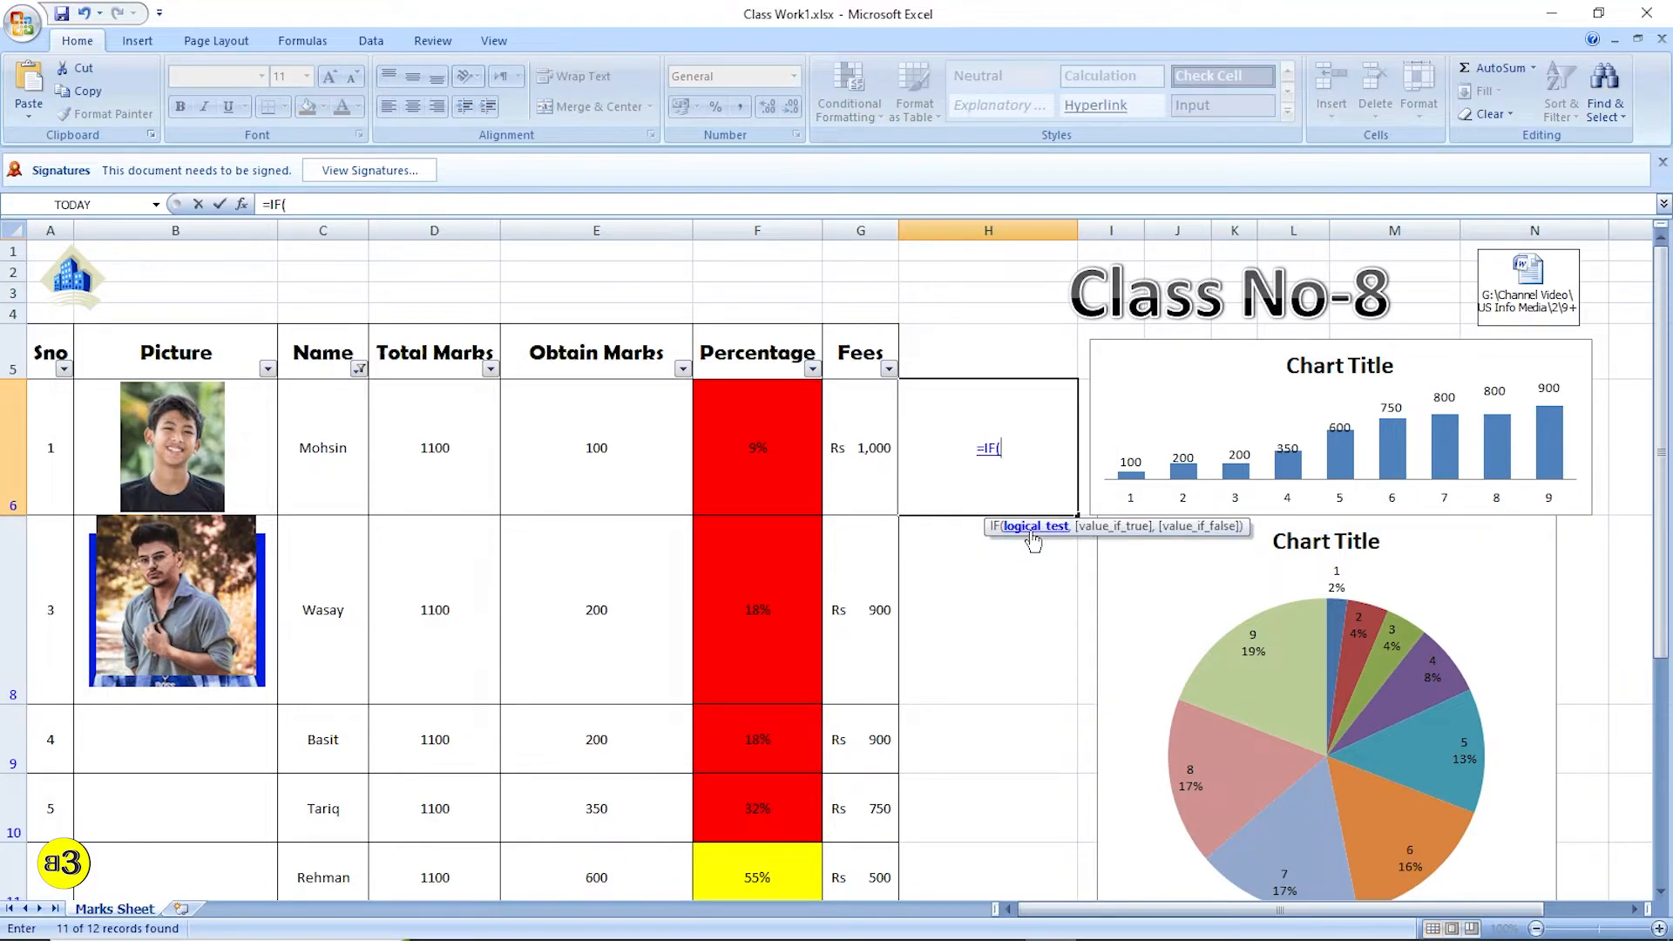
key("Escape")
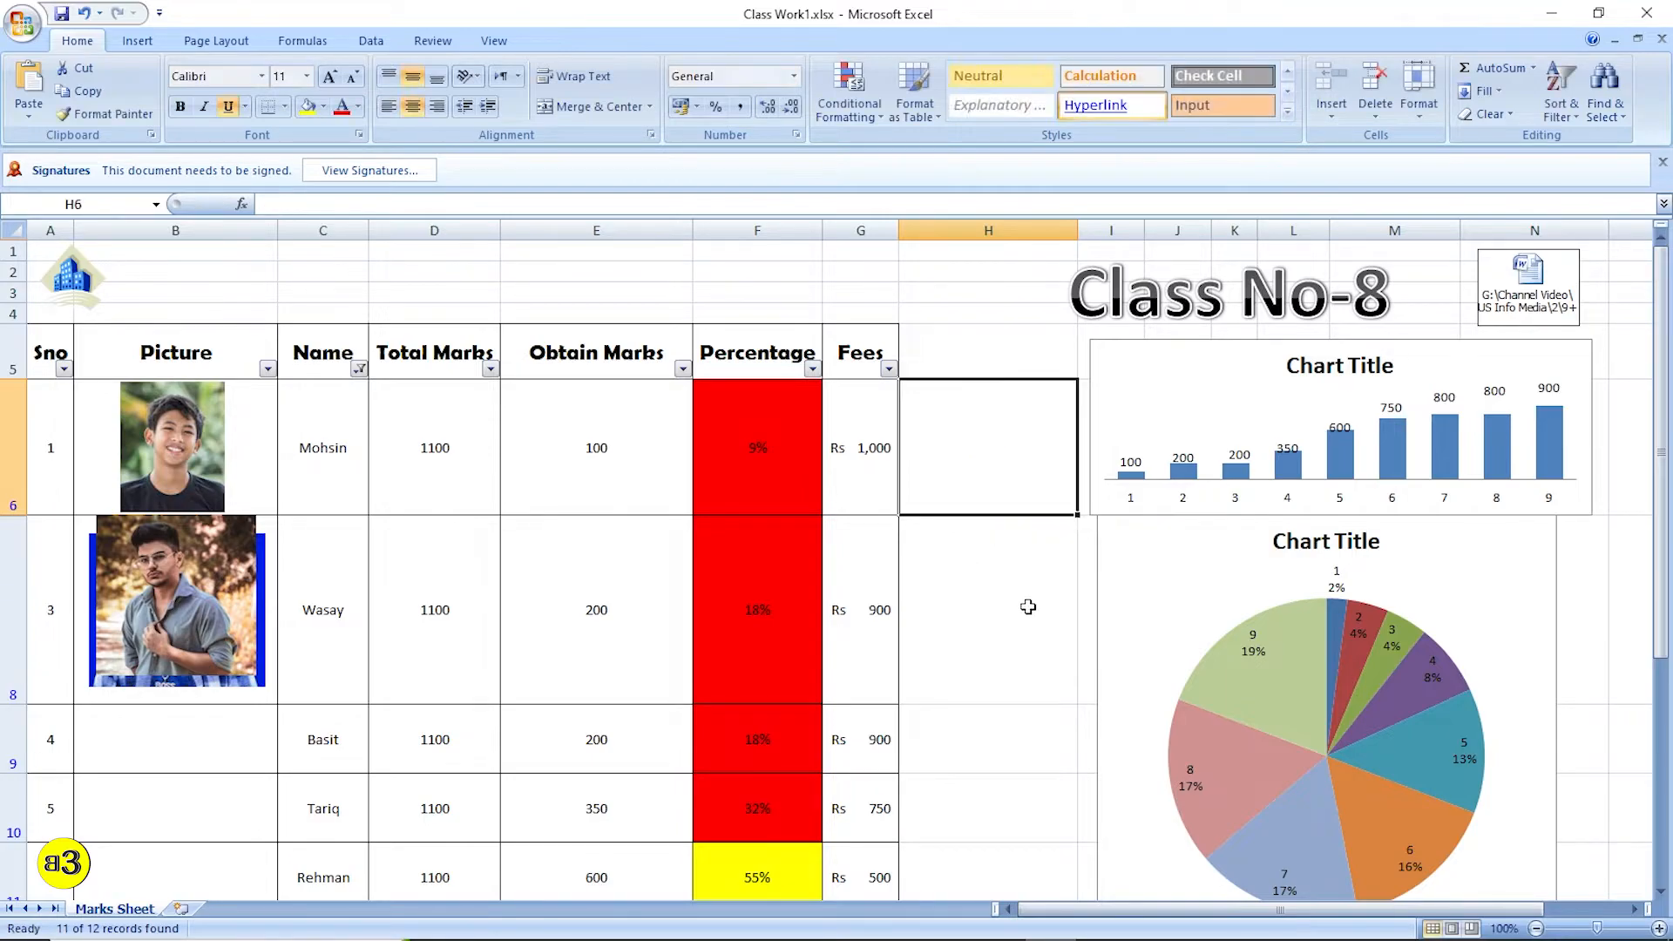
left_click(794, 77)
left_click(1052, 683)
left_click(1018, 480)
left_click(222, 41)
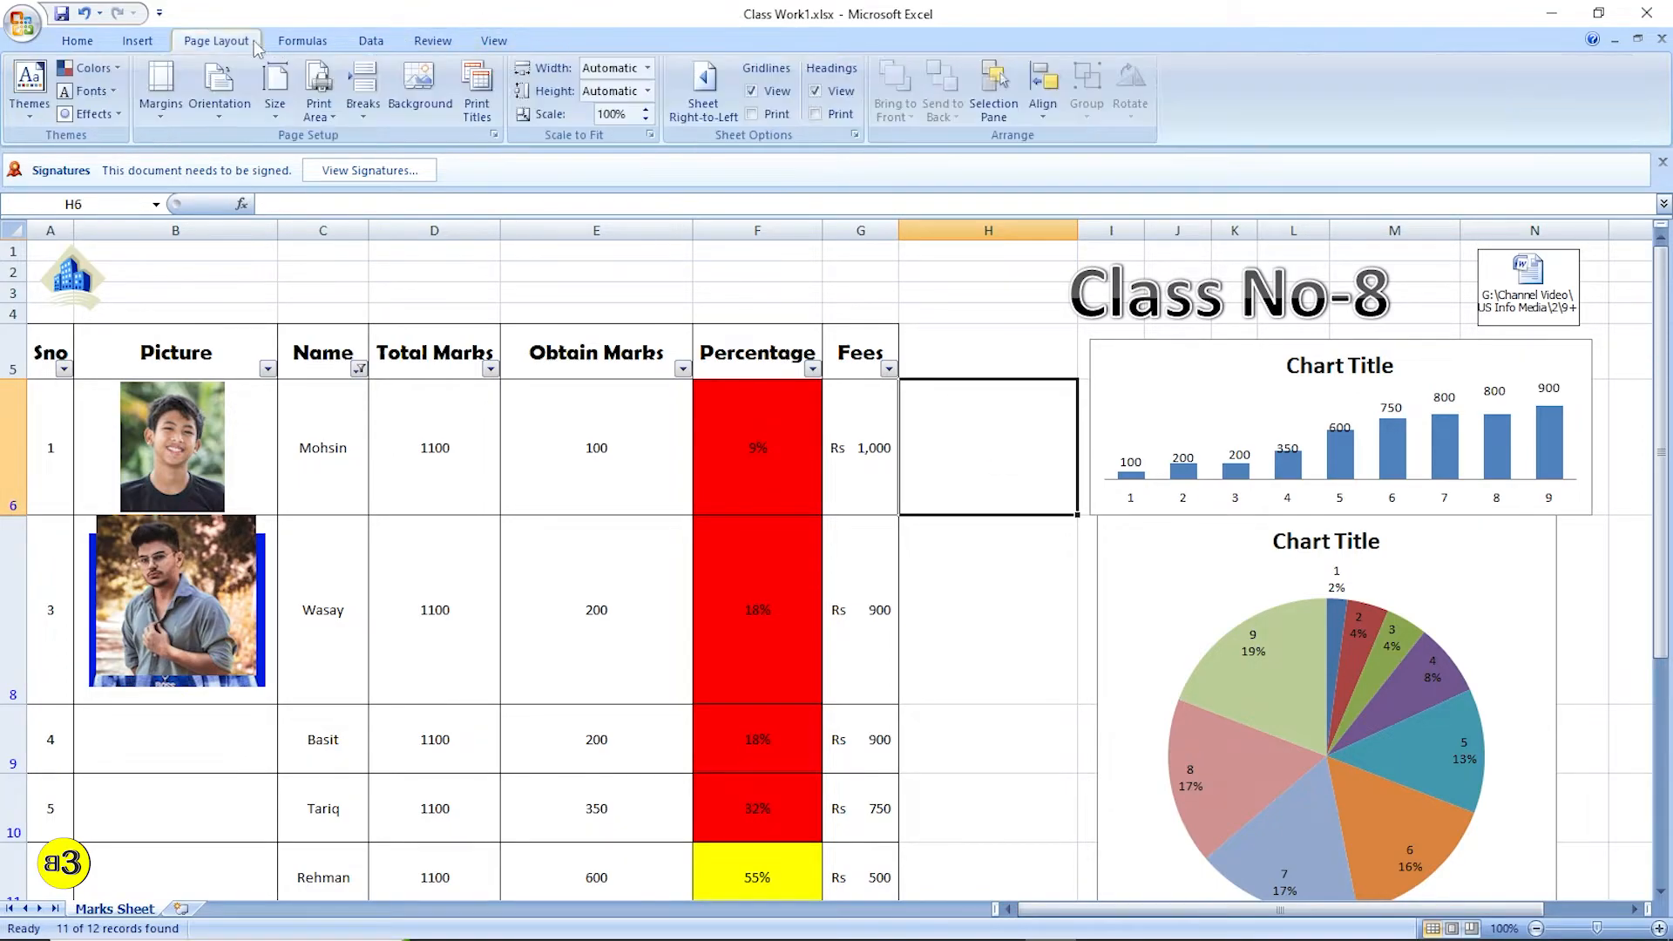
Step: Delete column H and insert a new blank column between the Fees column and the charts
right_click(998, 230)
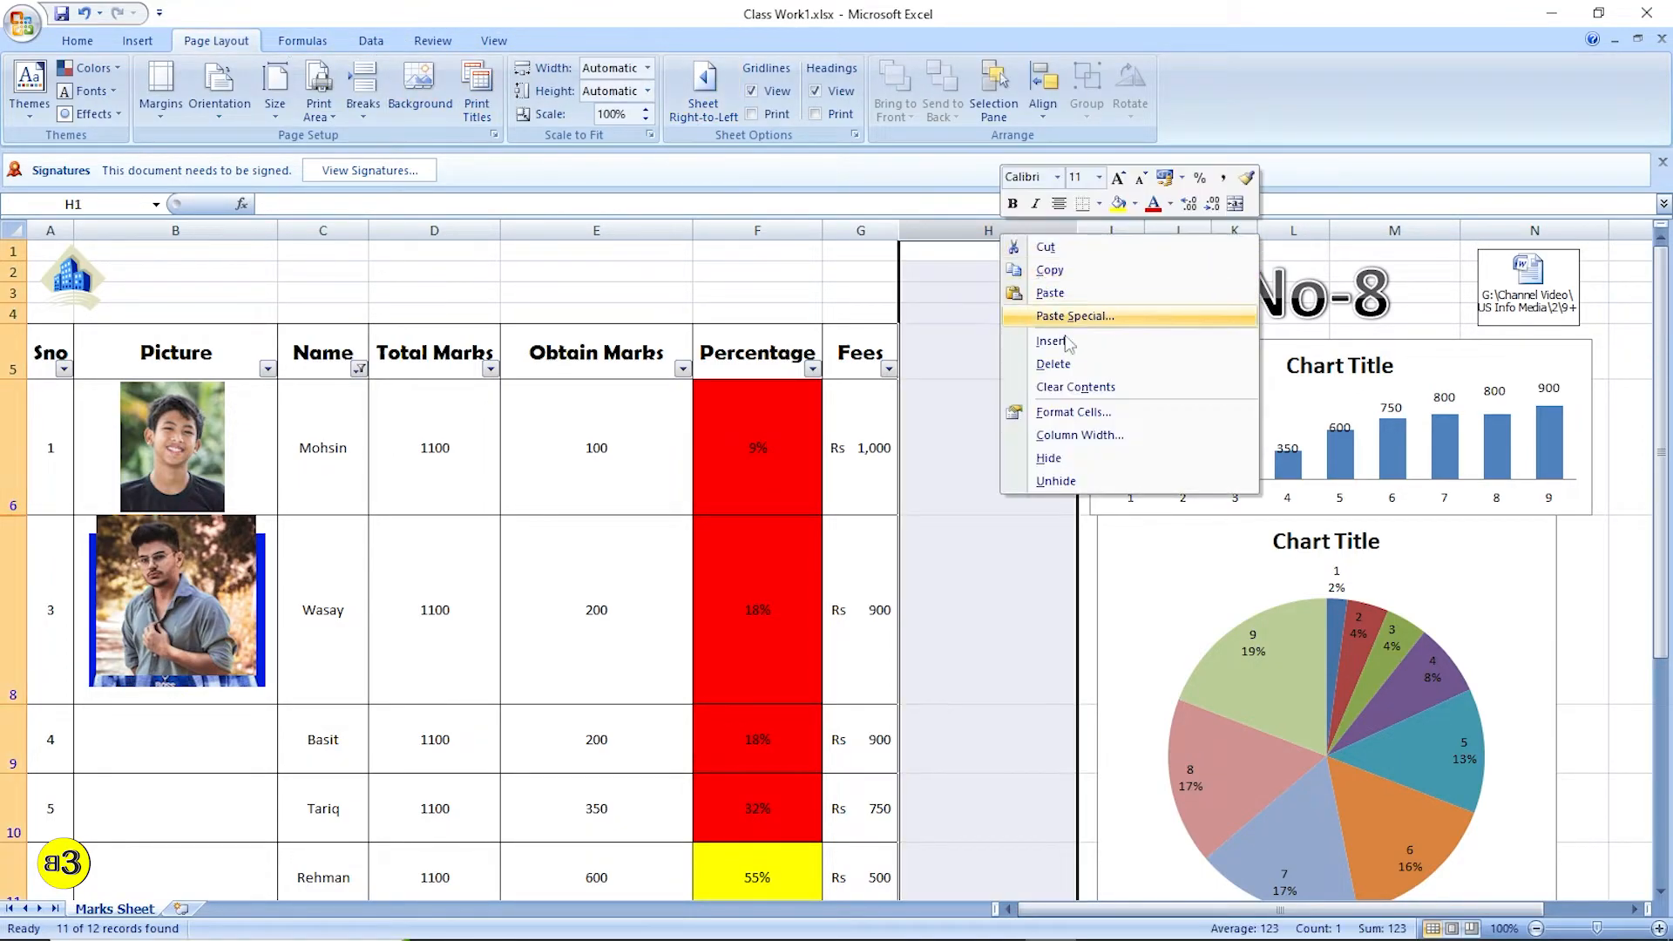
left_click(1024, 363)
right_click(932, 230)
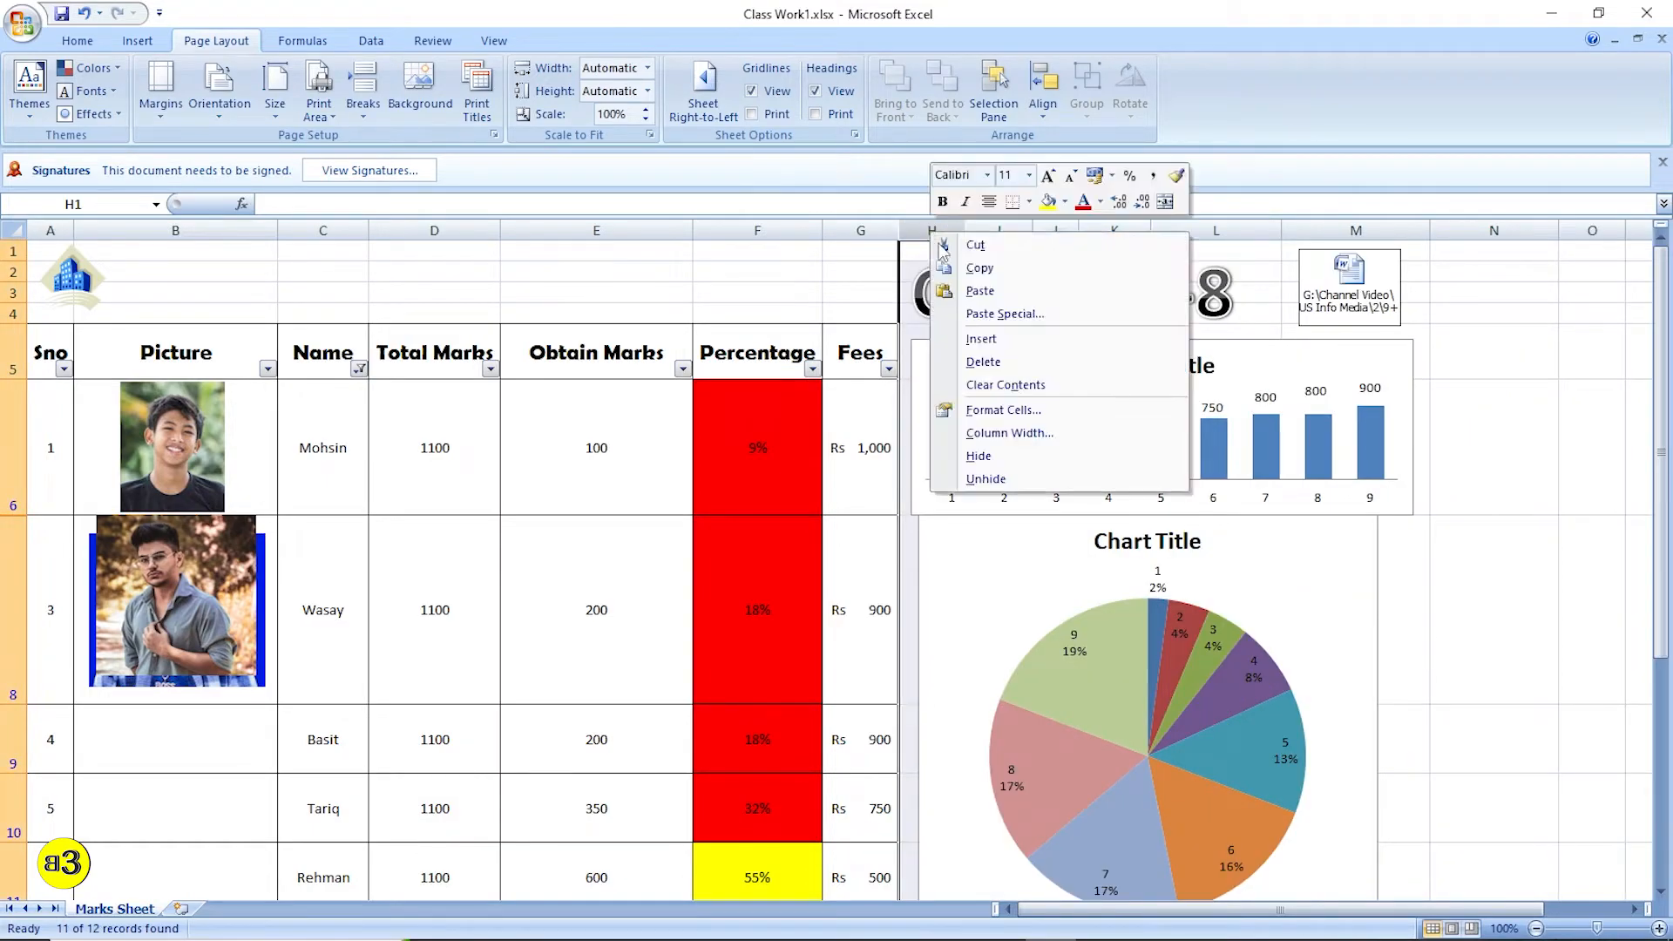
left_click(981, 339)
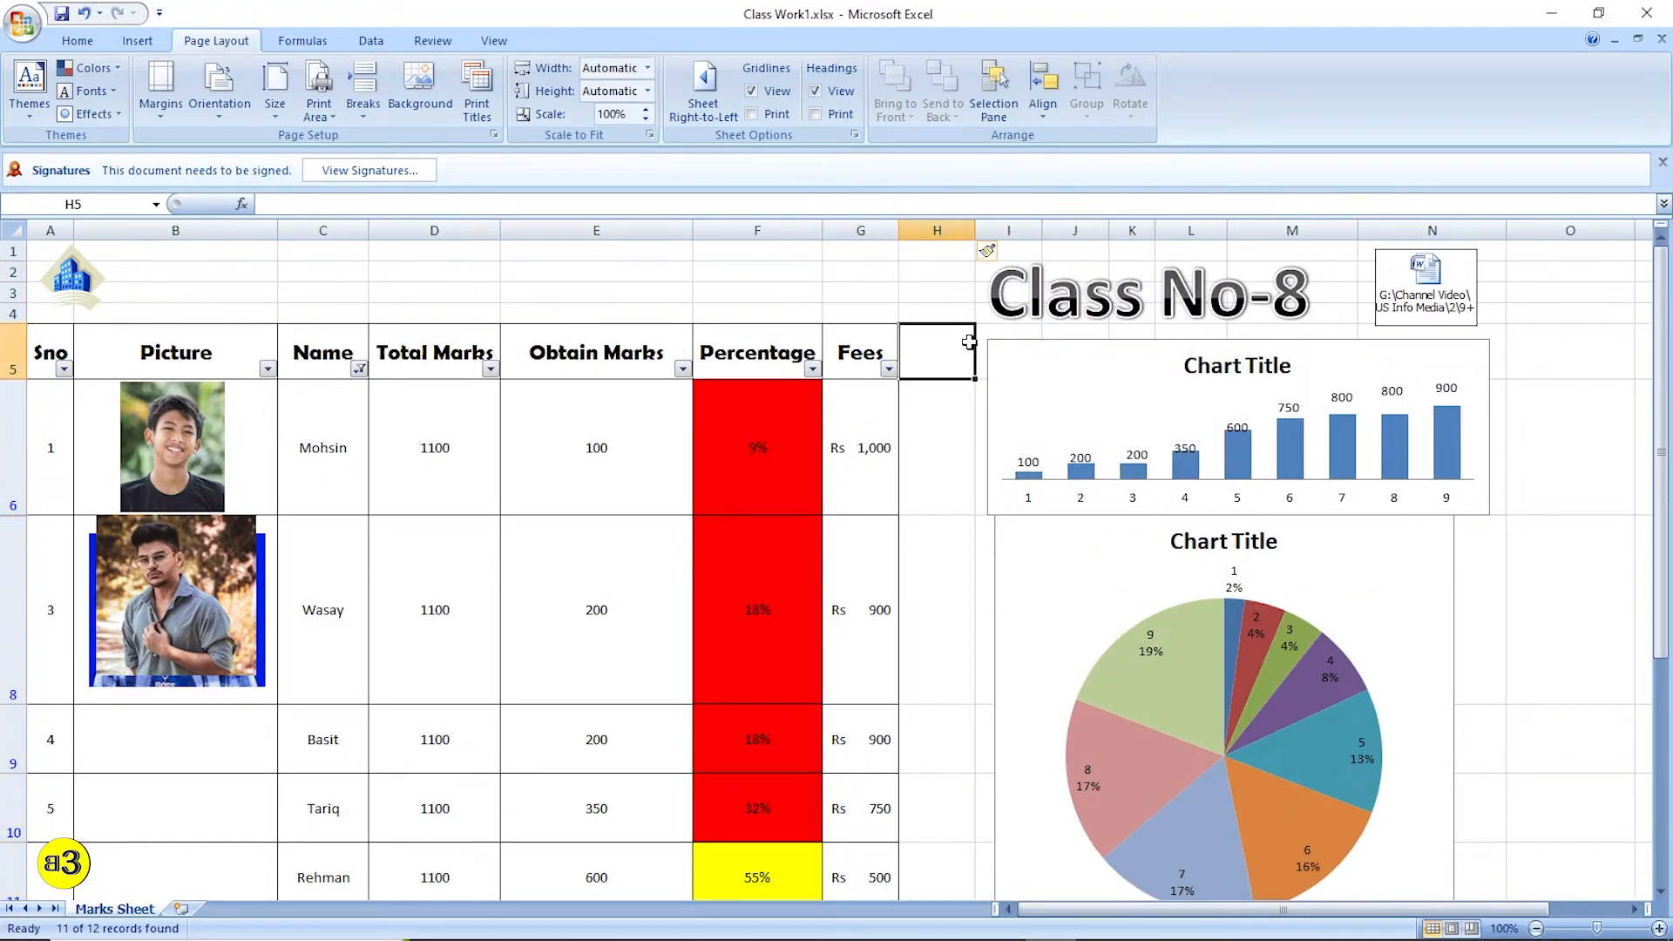
Step: Start an IF formula in H6 with the logical test E6>150
left_click(951, 461)
type("=")
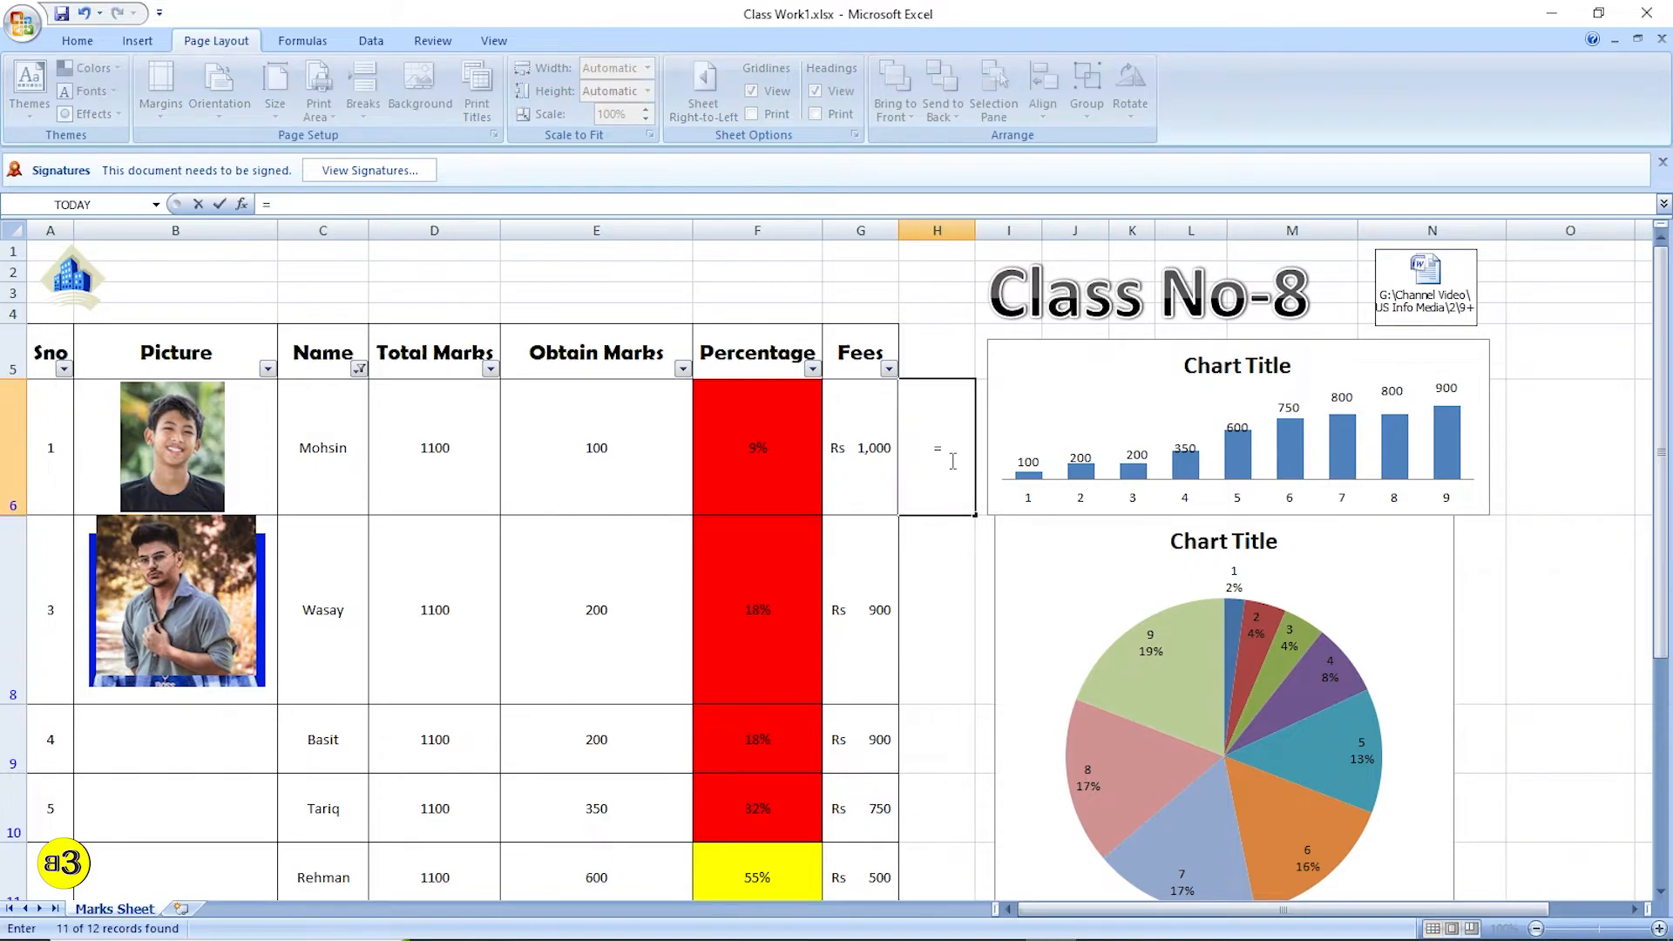
type("if")
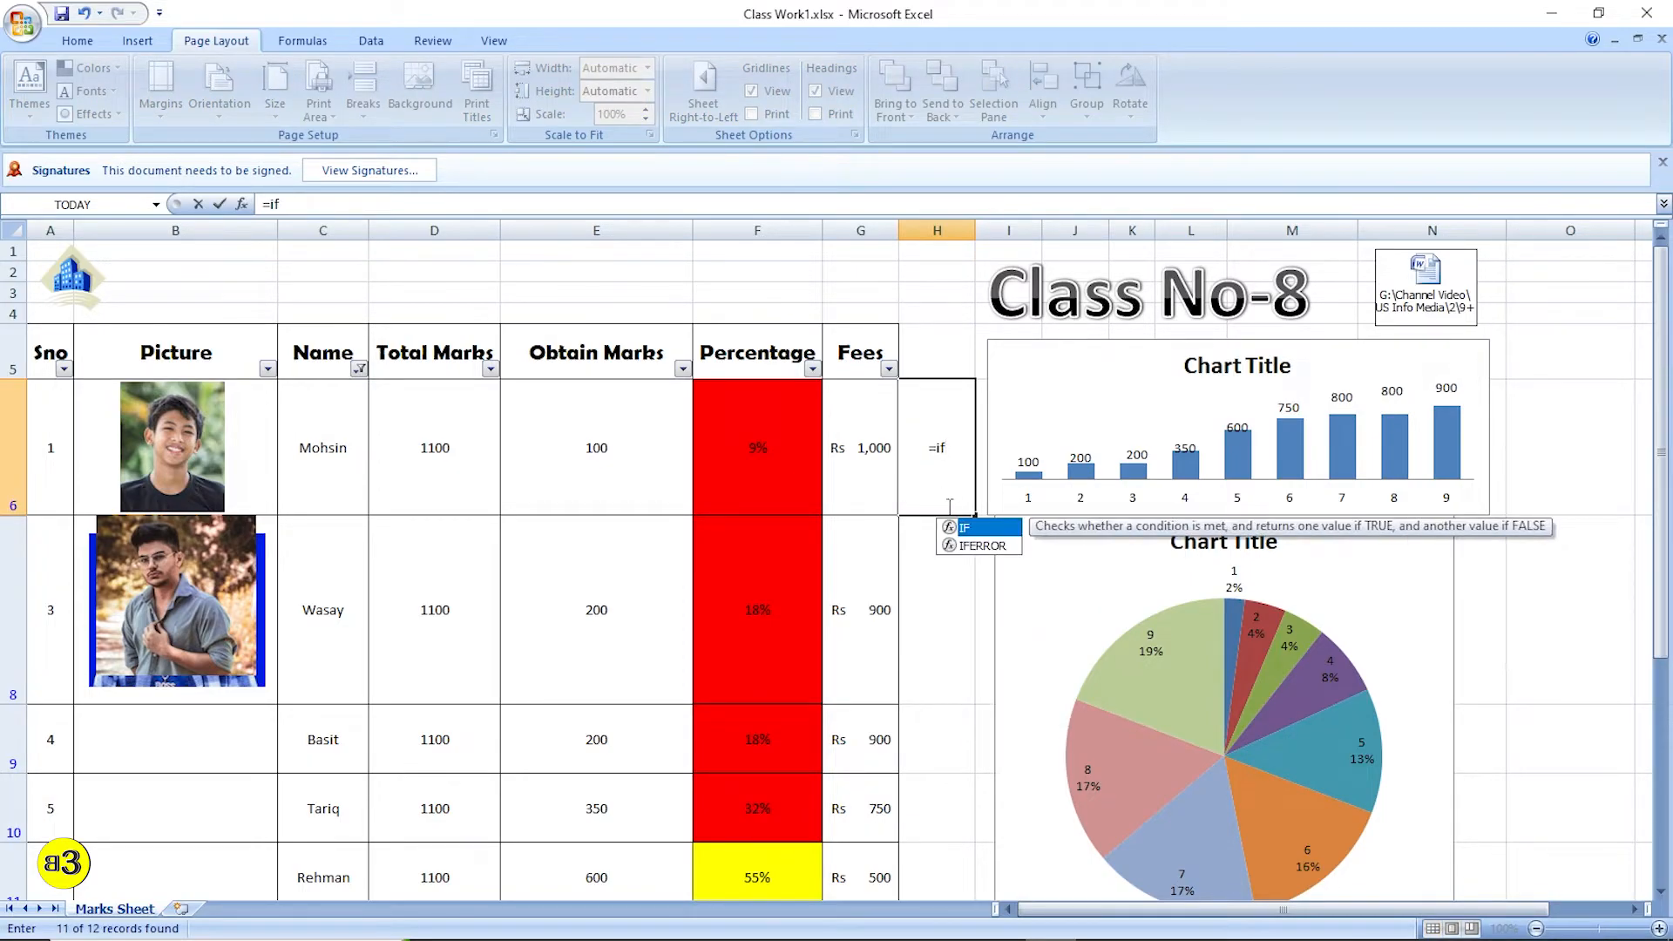
double_click(973, 528)
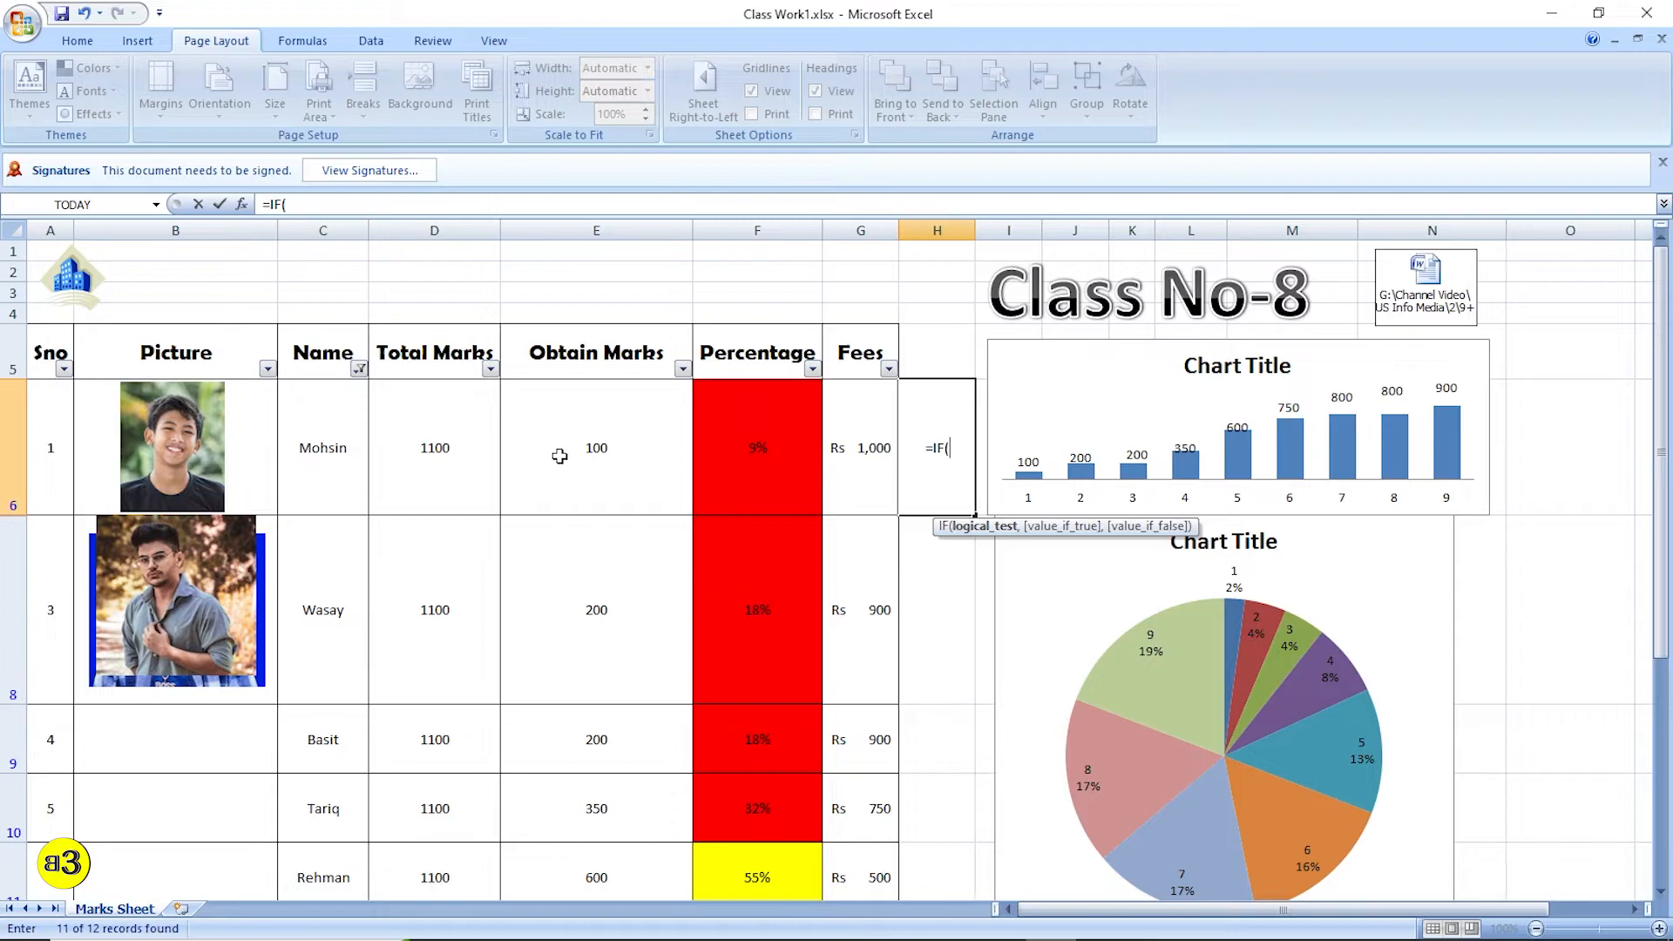
left_click(588, 464)
key("F8")
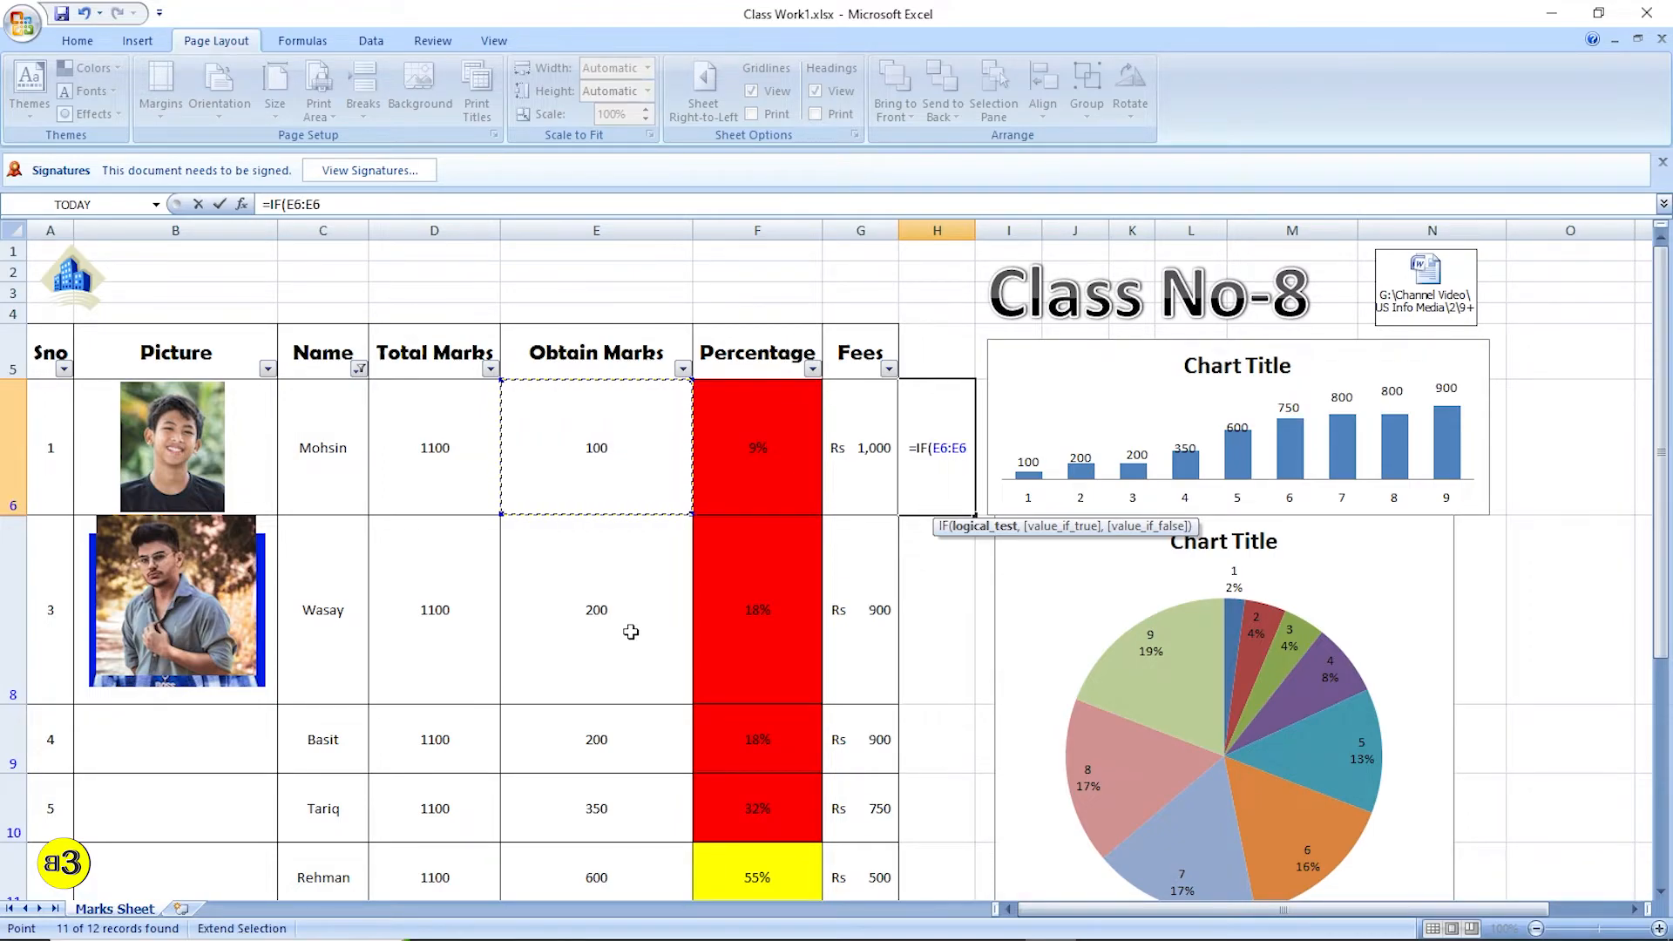
key("BackSpace")
key("BackSpace")
key("BackSpace")
type(".")
key("BackSpace")
type(">")
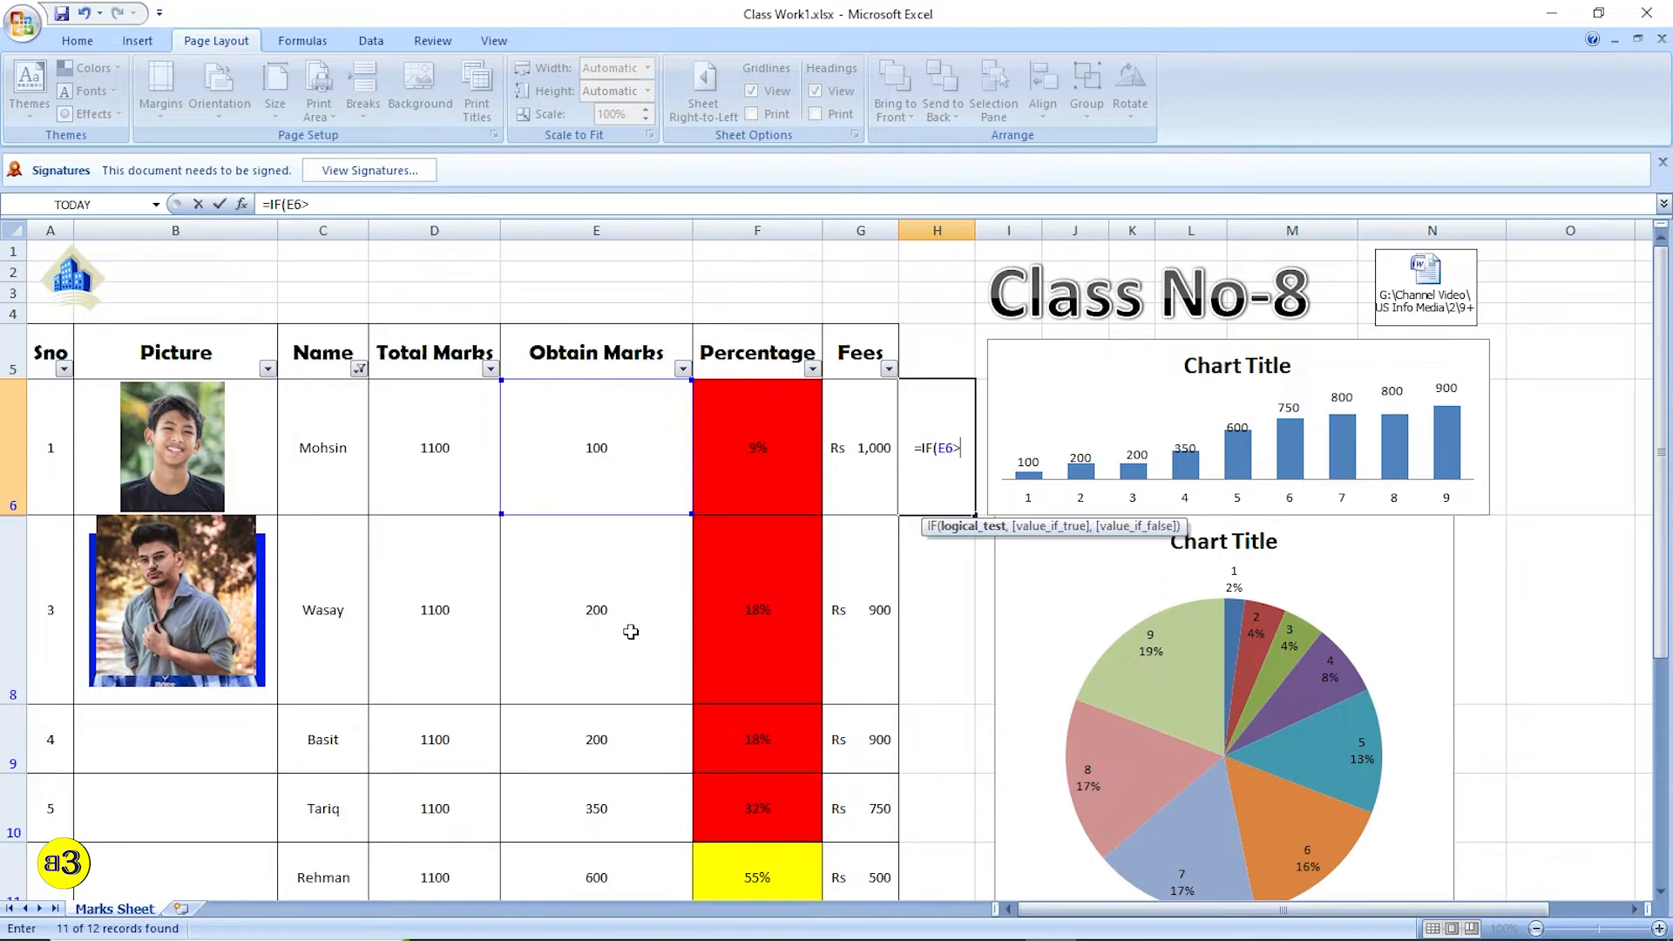
type("150")
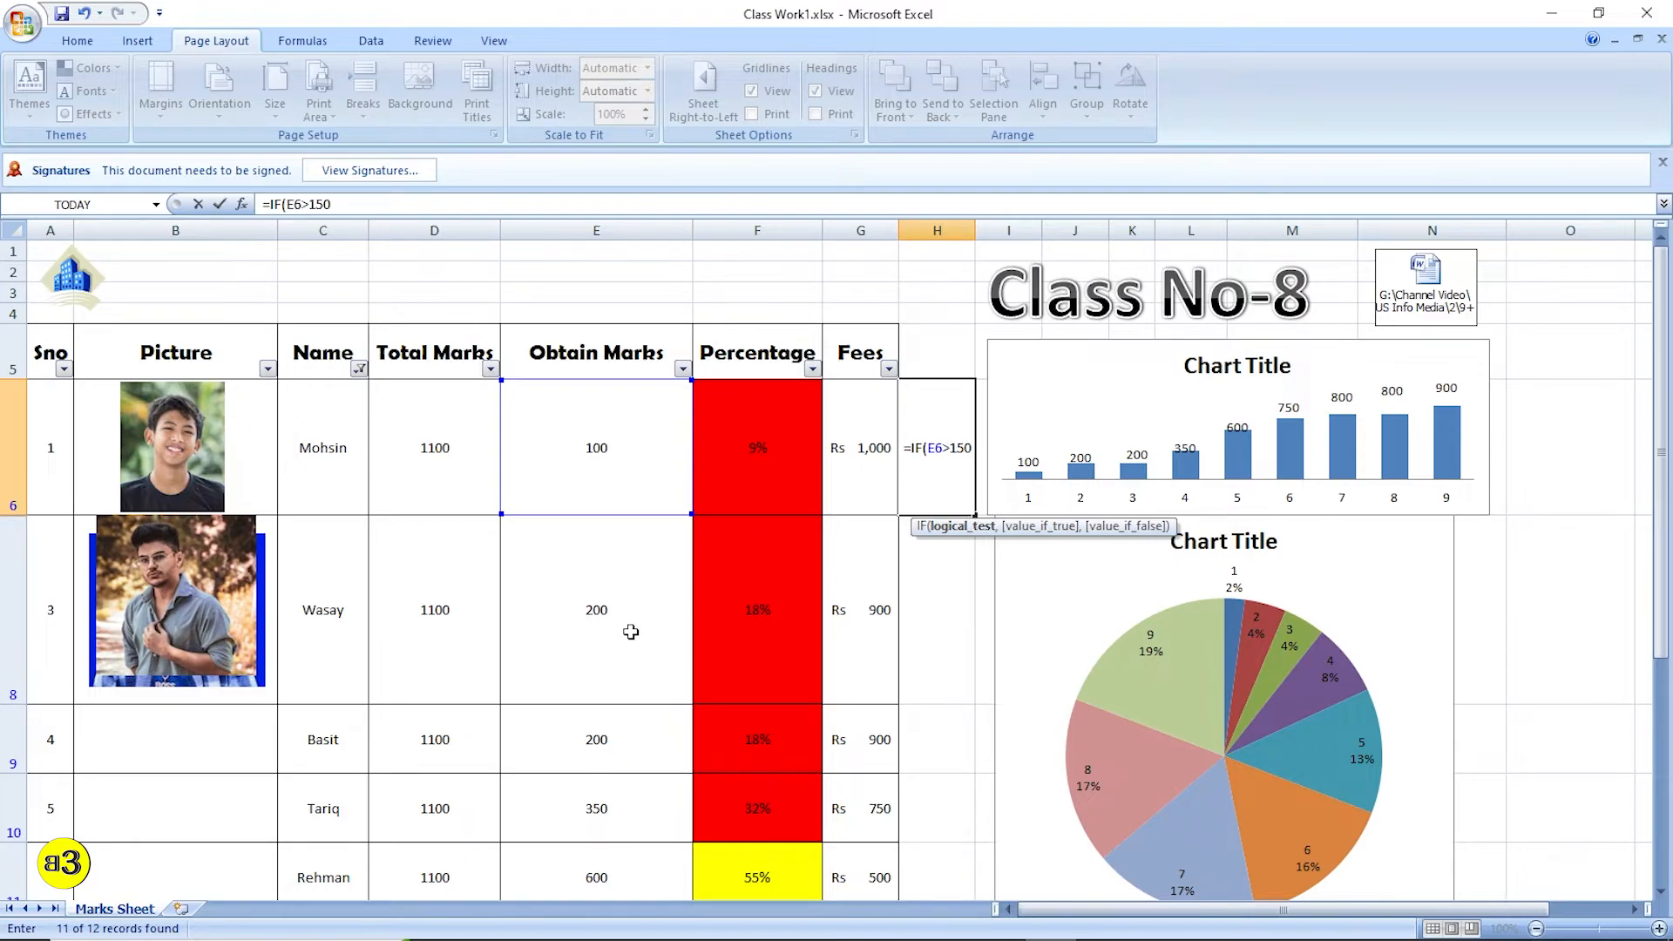
Step: Complete the IF formula in H6 so it returns "Pass" when true and "Fail" when false
type(",")
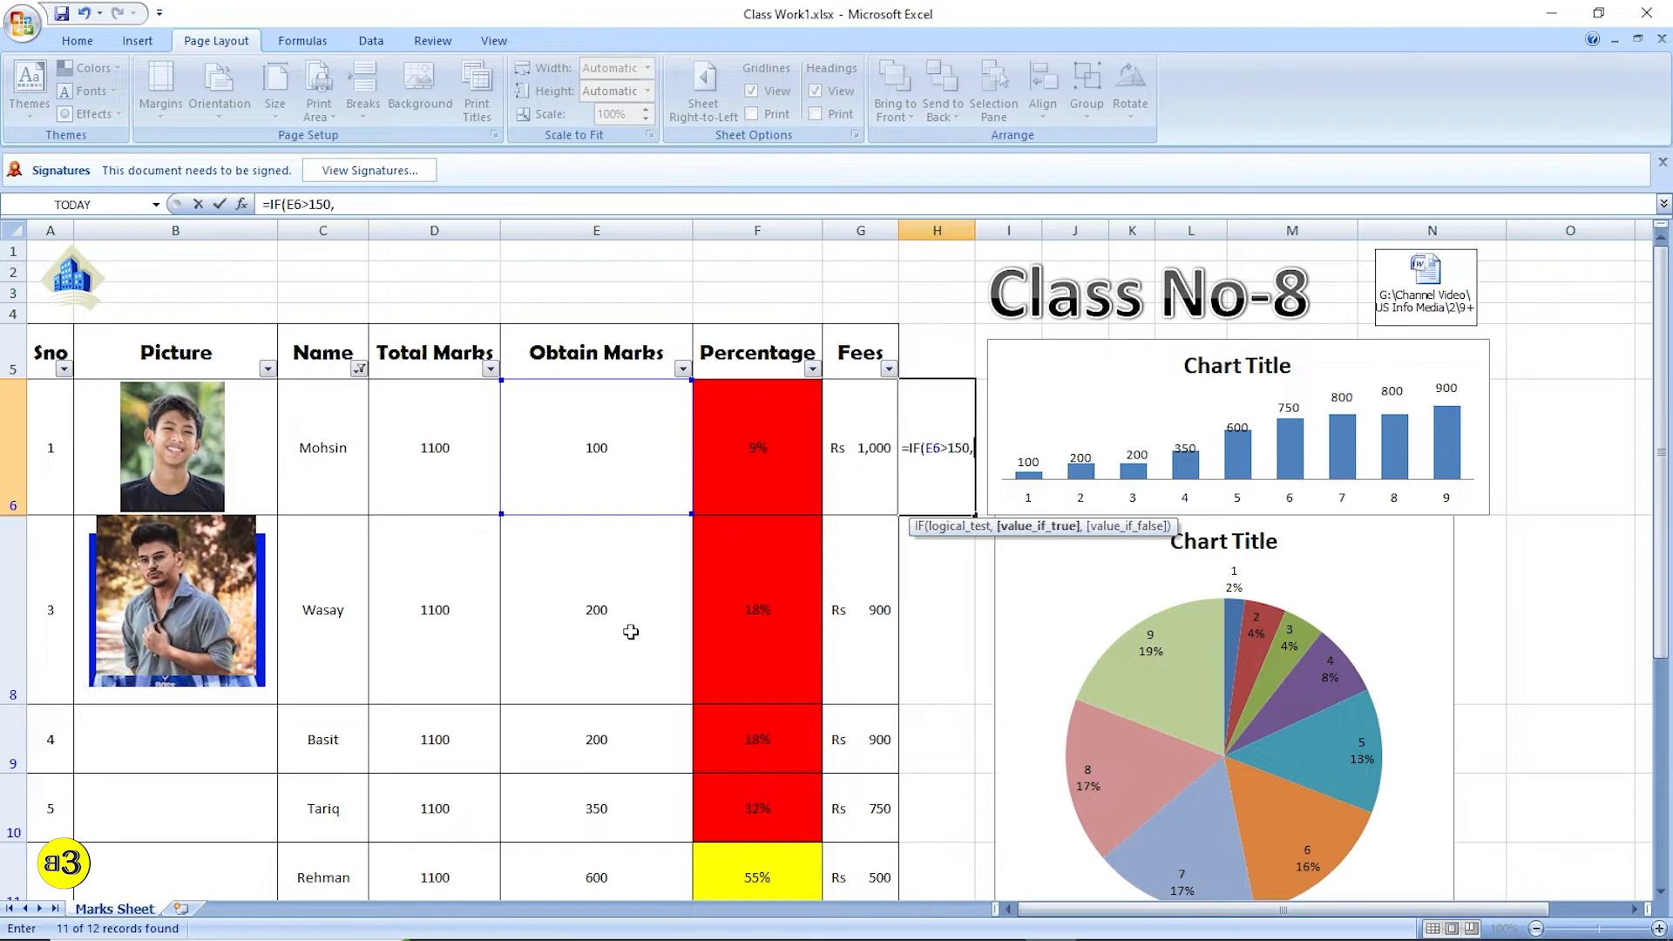
type("\"Pass\"")
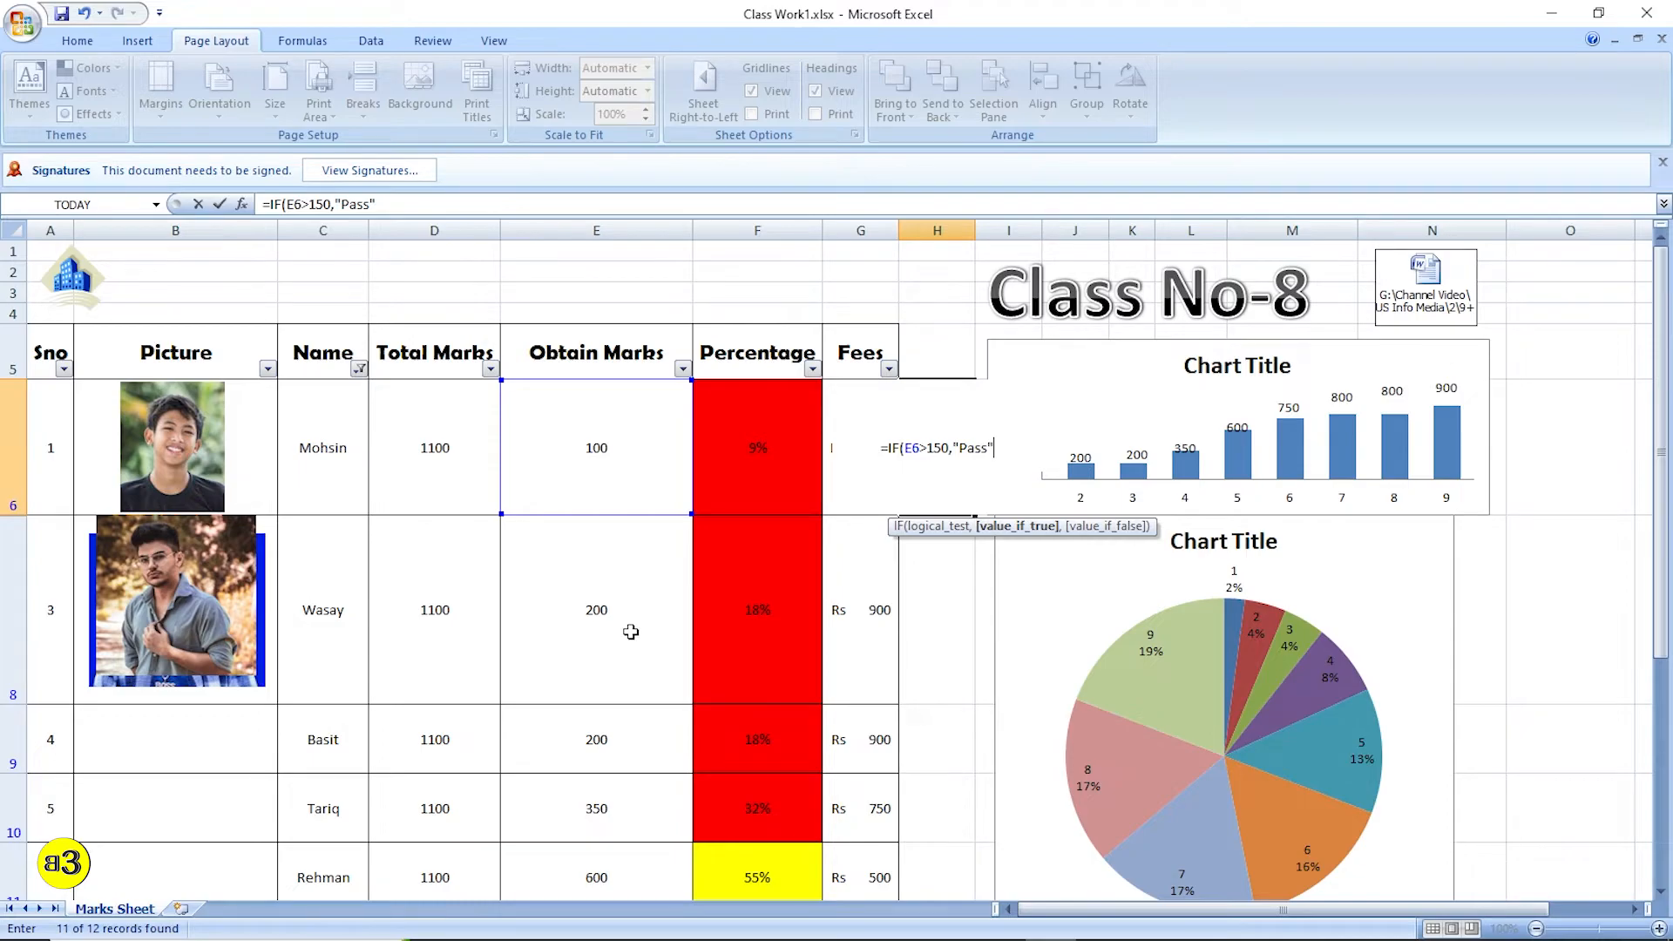
type(",\"")
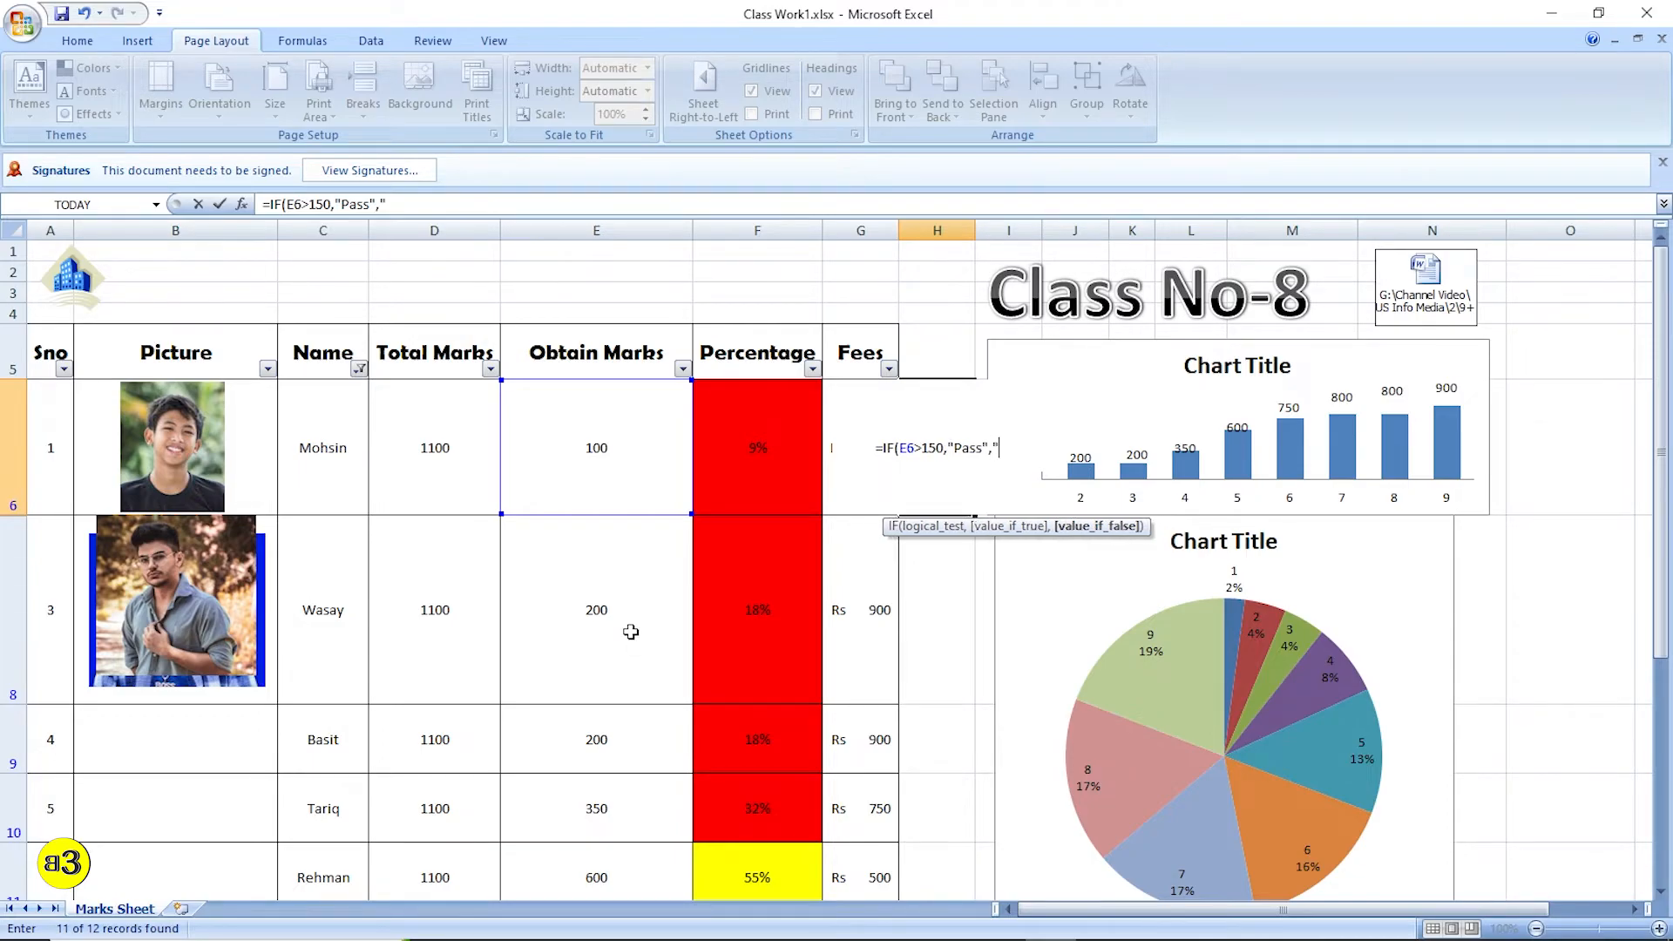
type("Fail\"")
key("Return")
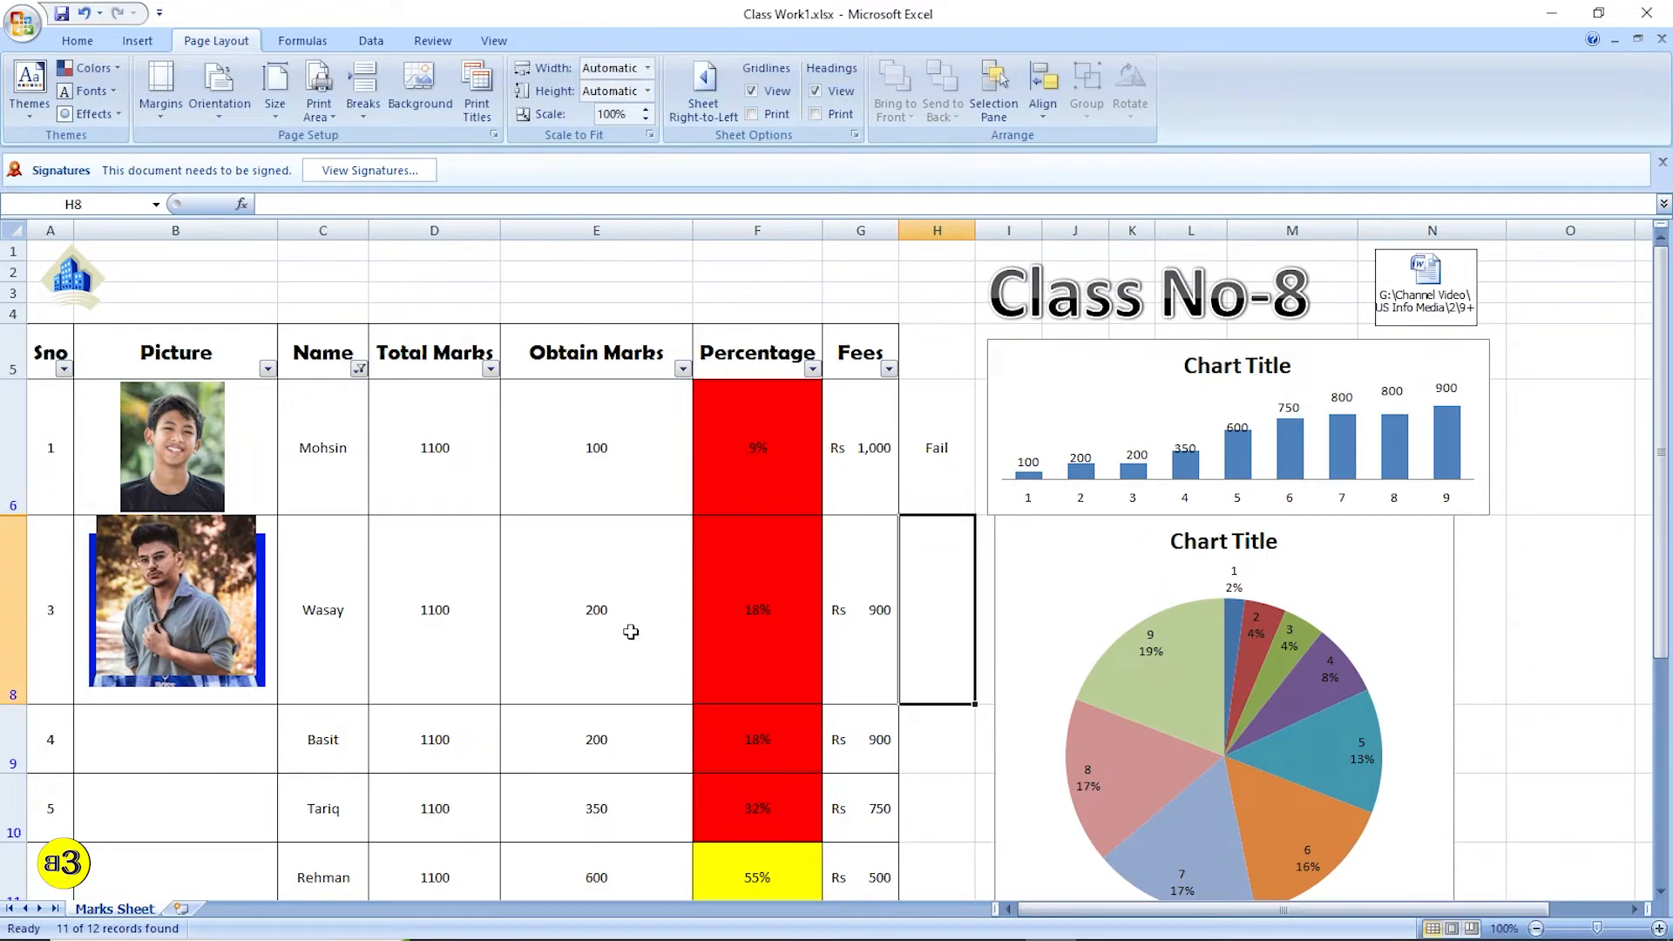
Step: Fill the IF formula from H6 down column H to the last student row
key("Up")
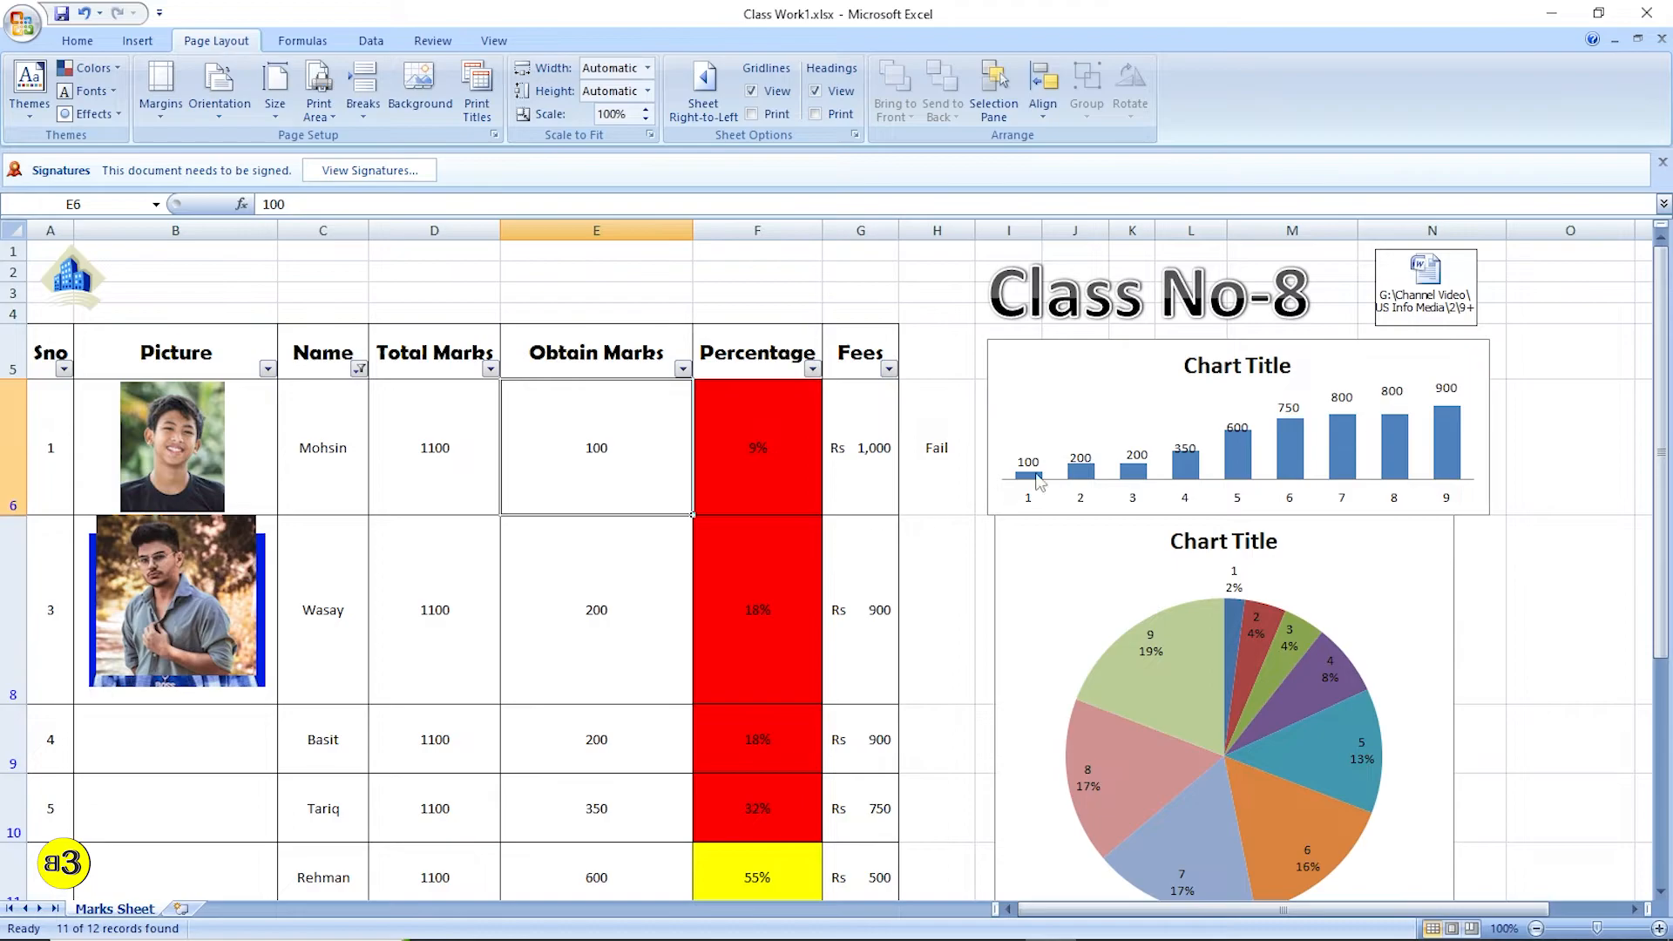
left_click_drag(978, 516, 974, 689)
scroll(1016, 638, "up", 2)
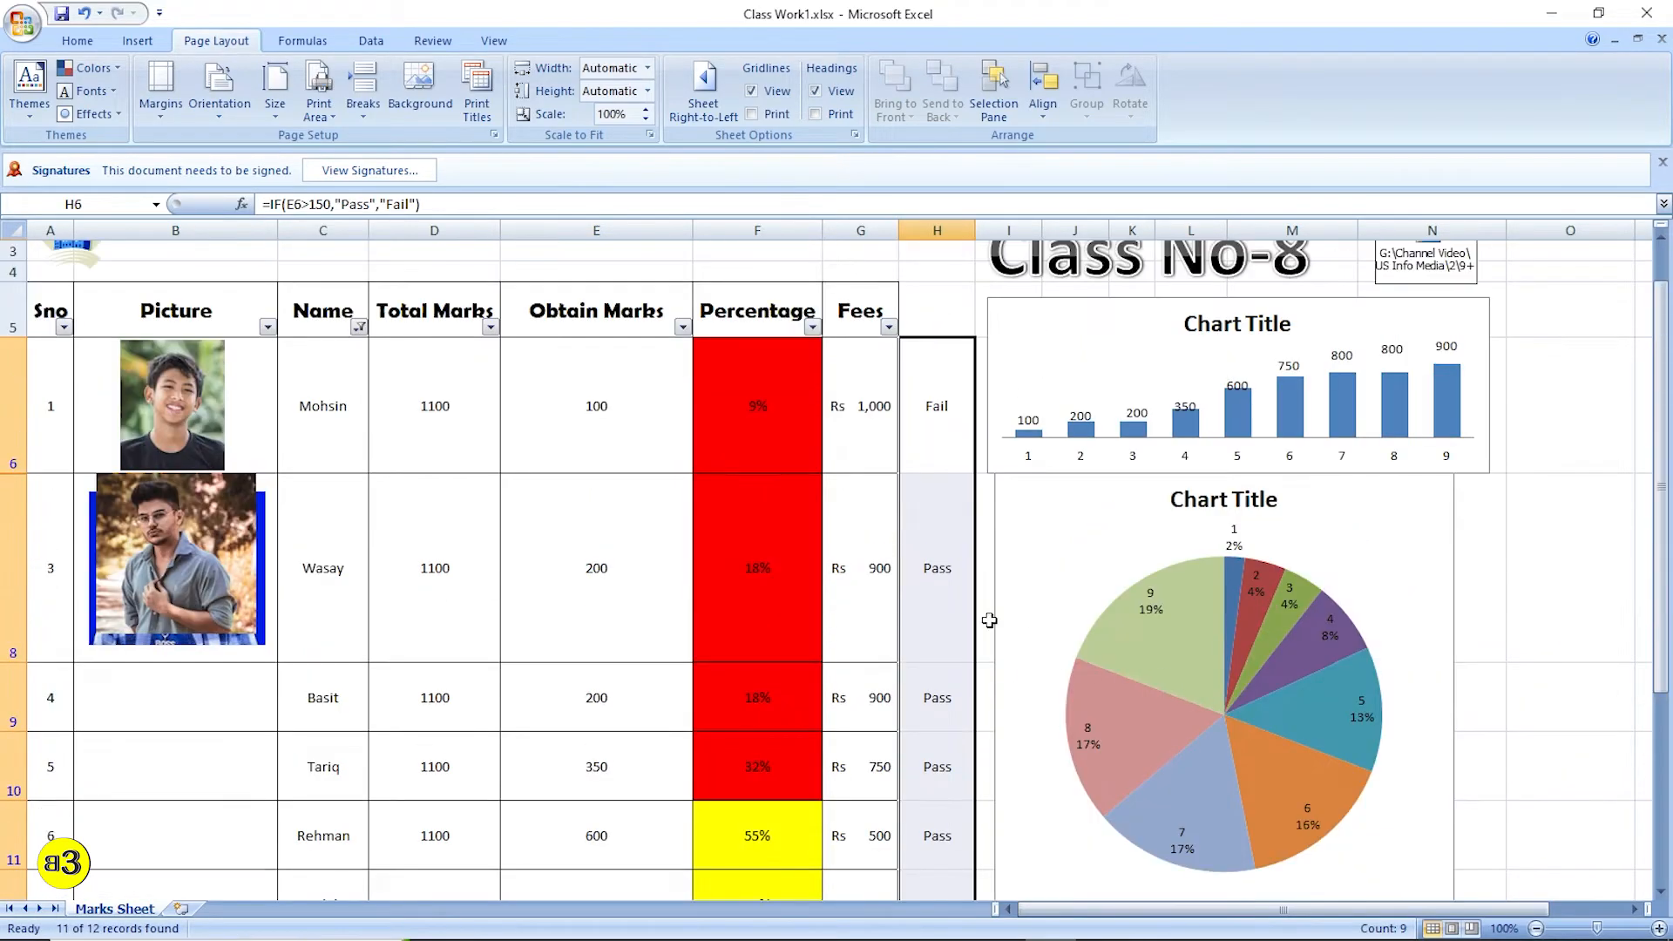
Step: Compare the results in column H with the students' obtained marks
left_click(945, 567)
scroll(945, 549, "down", 1)
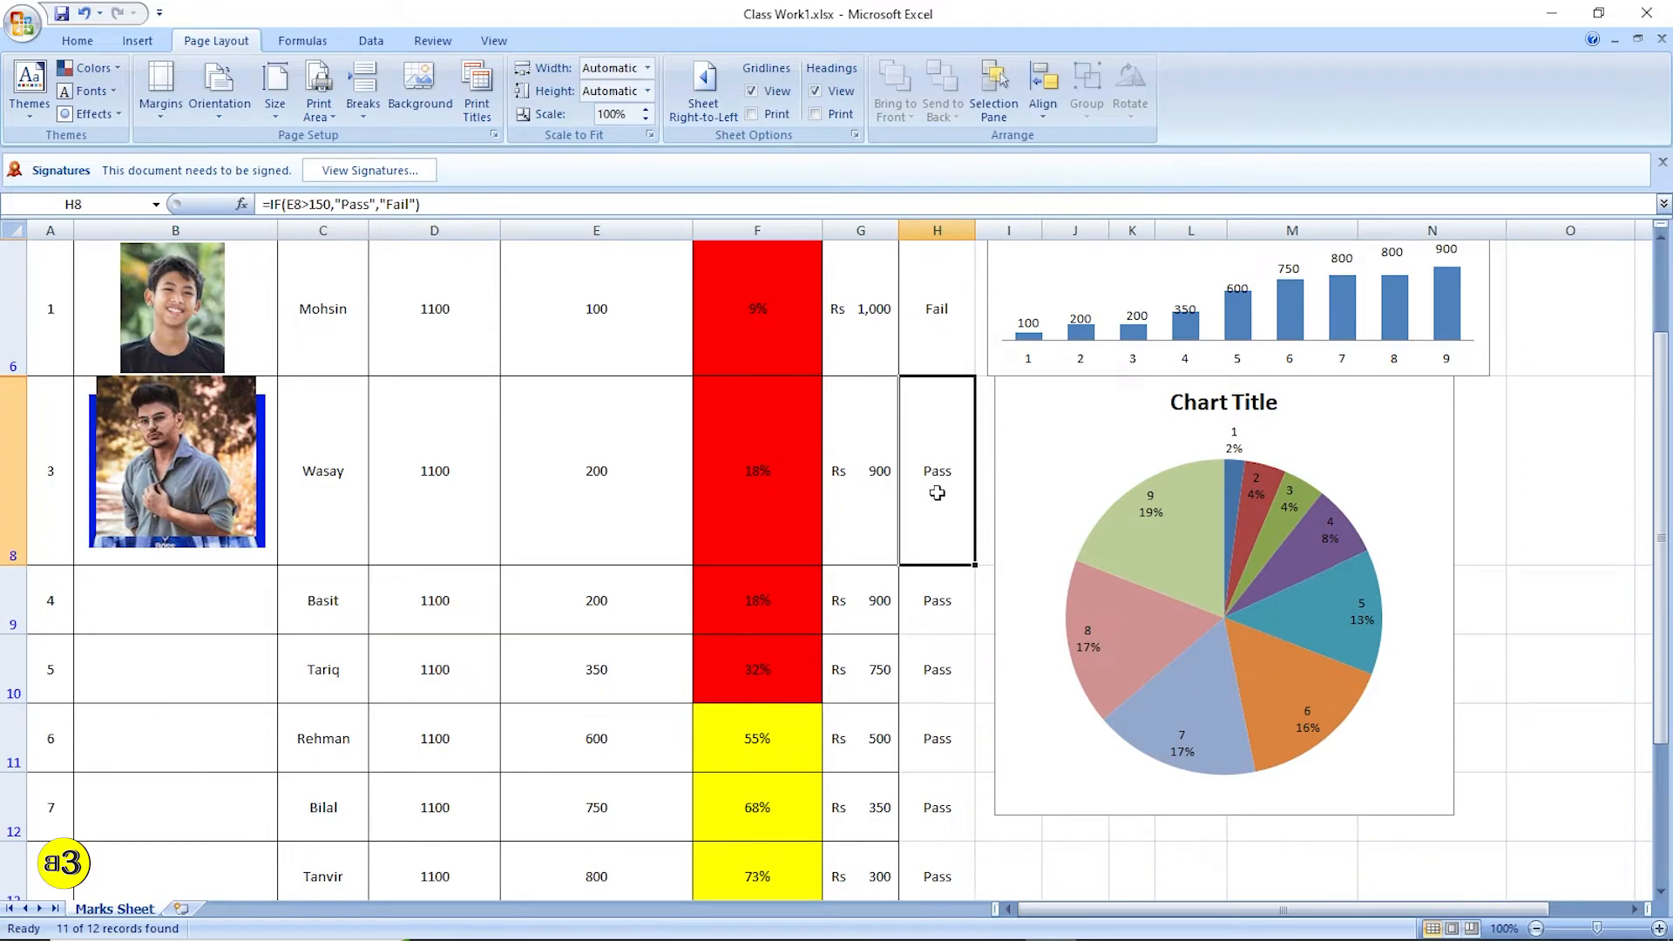
left_click(603, 462)
left_click(941, 610)
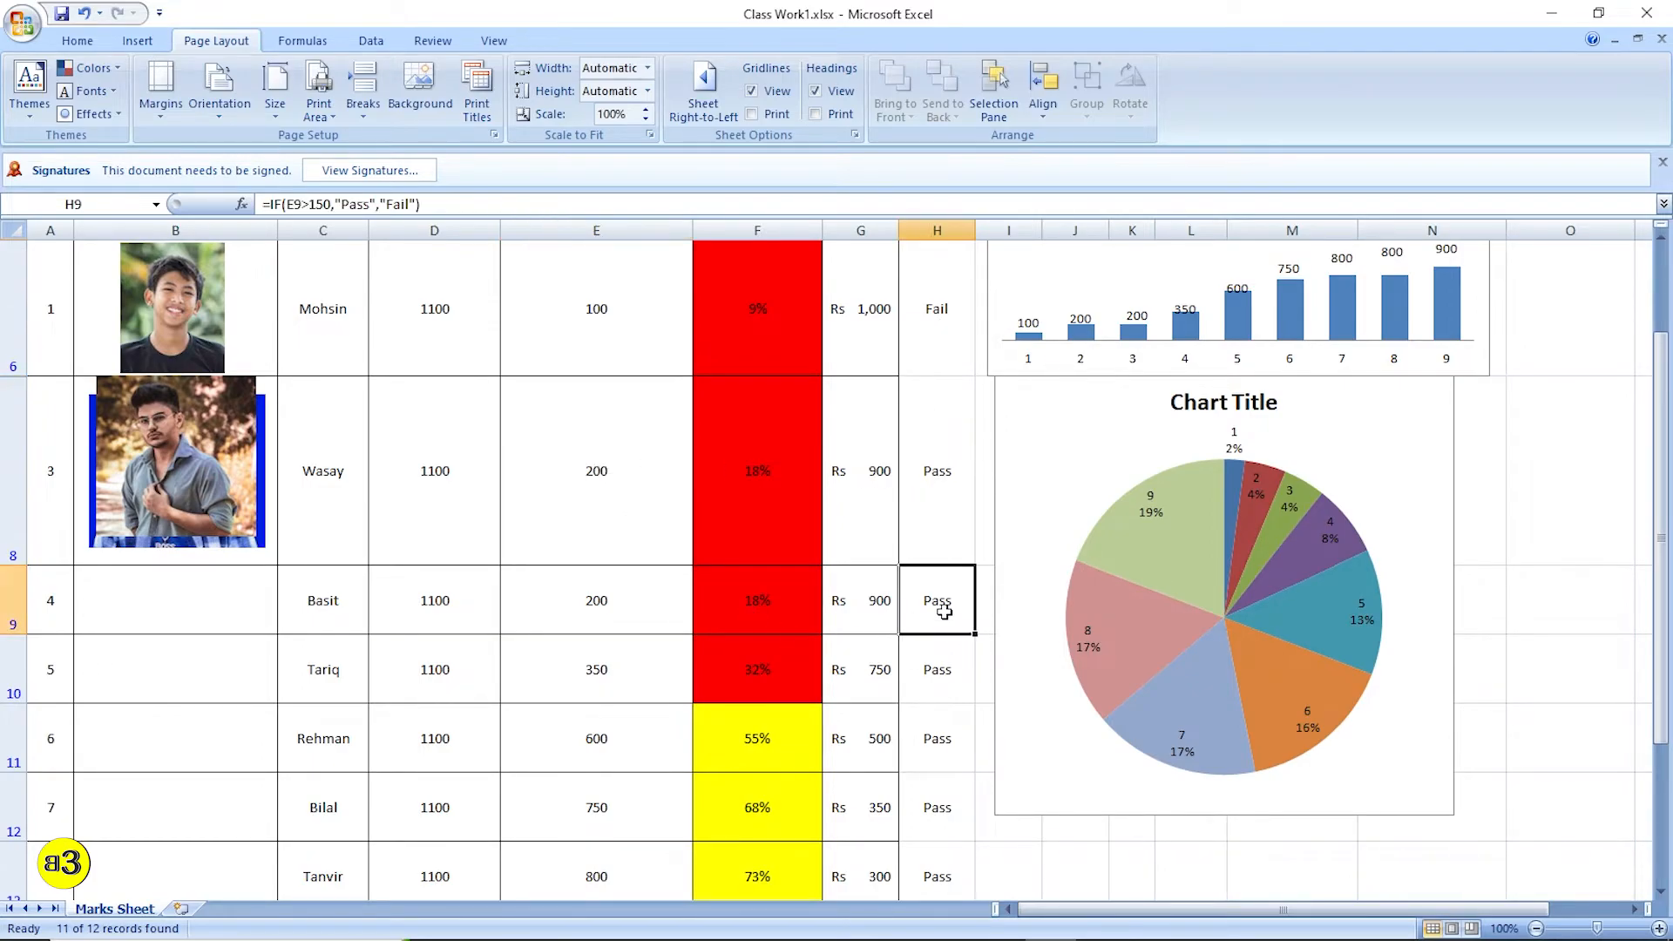
scroll(945, 601, "down", 1)
left_click(546, 338)
scroll(925, 521, "up", 2)
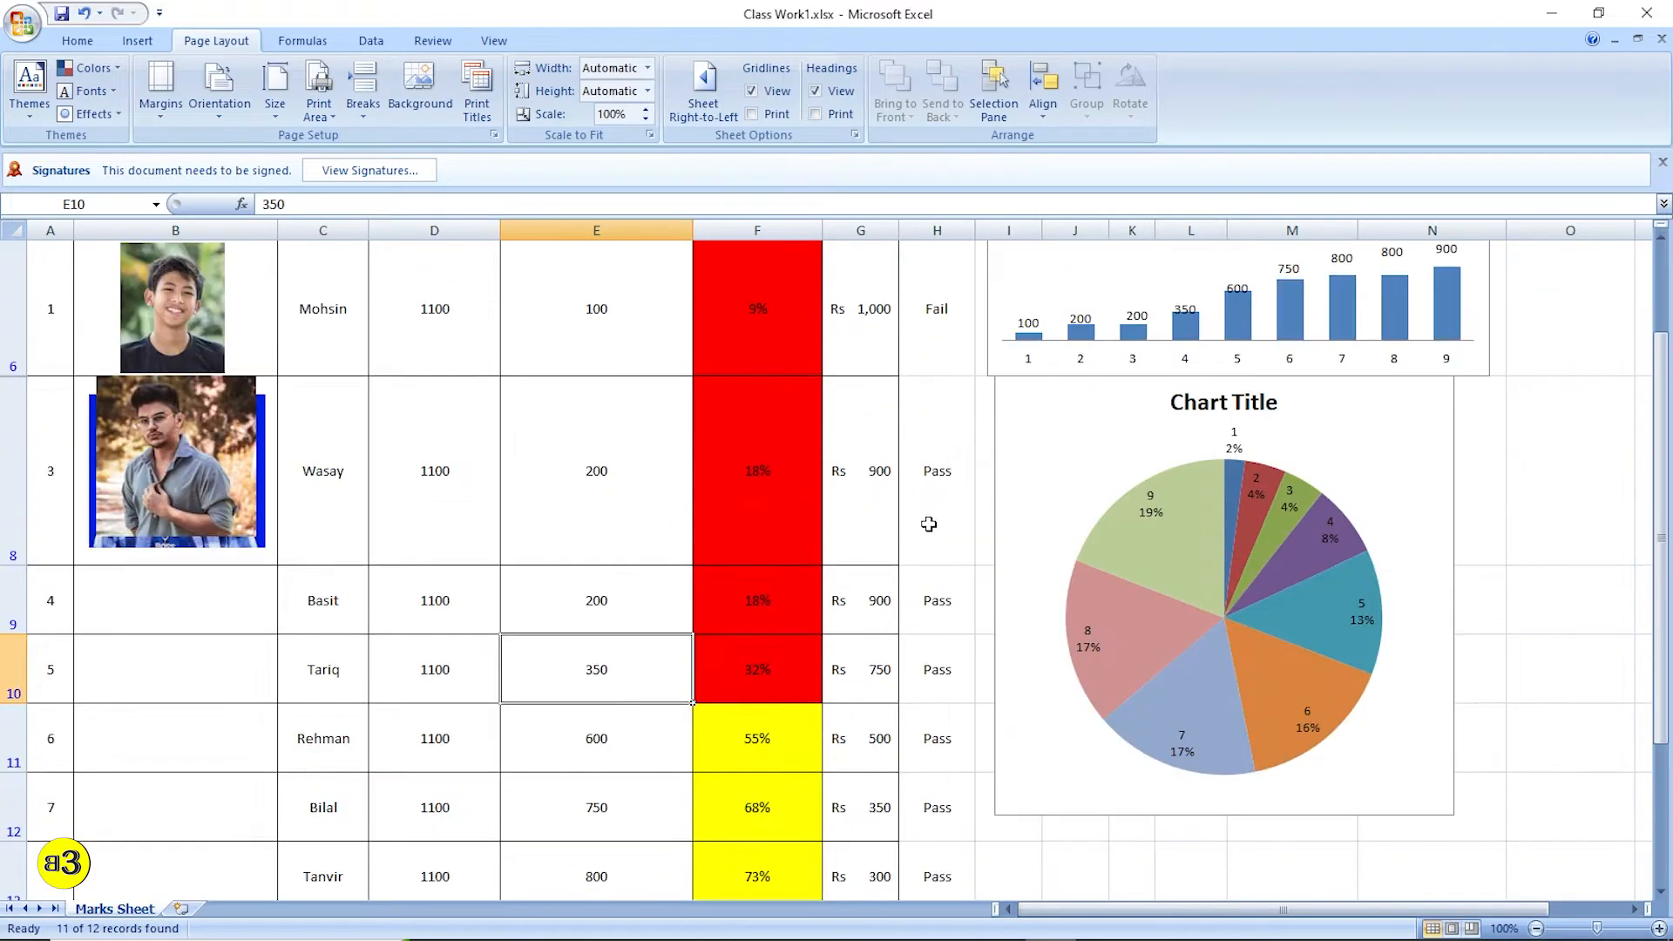
Step: Set the first student's obtained marks in E6 to 200 and go to the IF result in H6
left_click(564, 440)
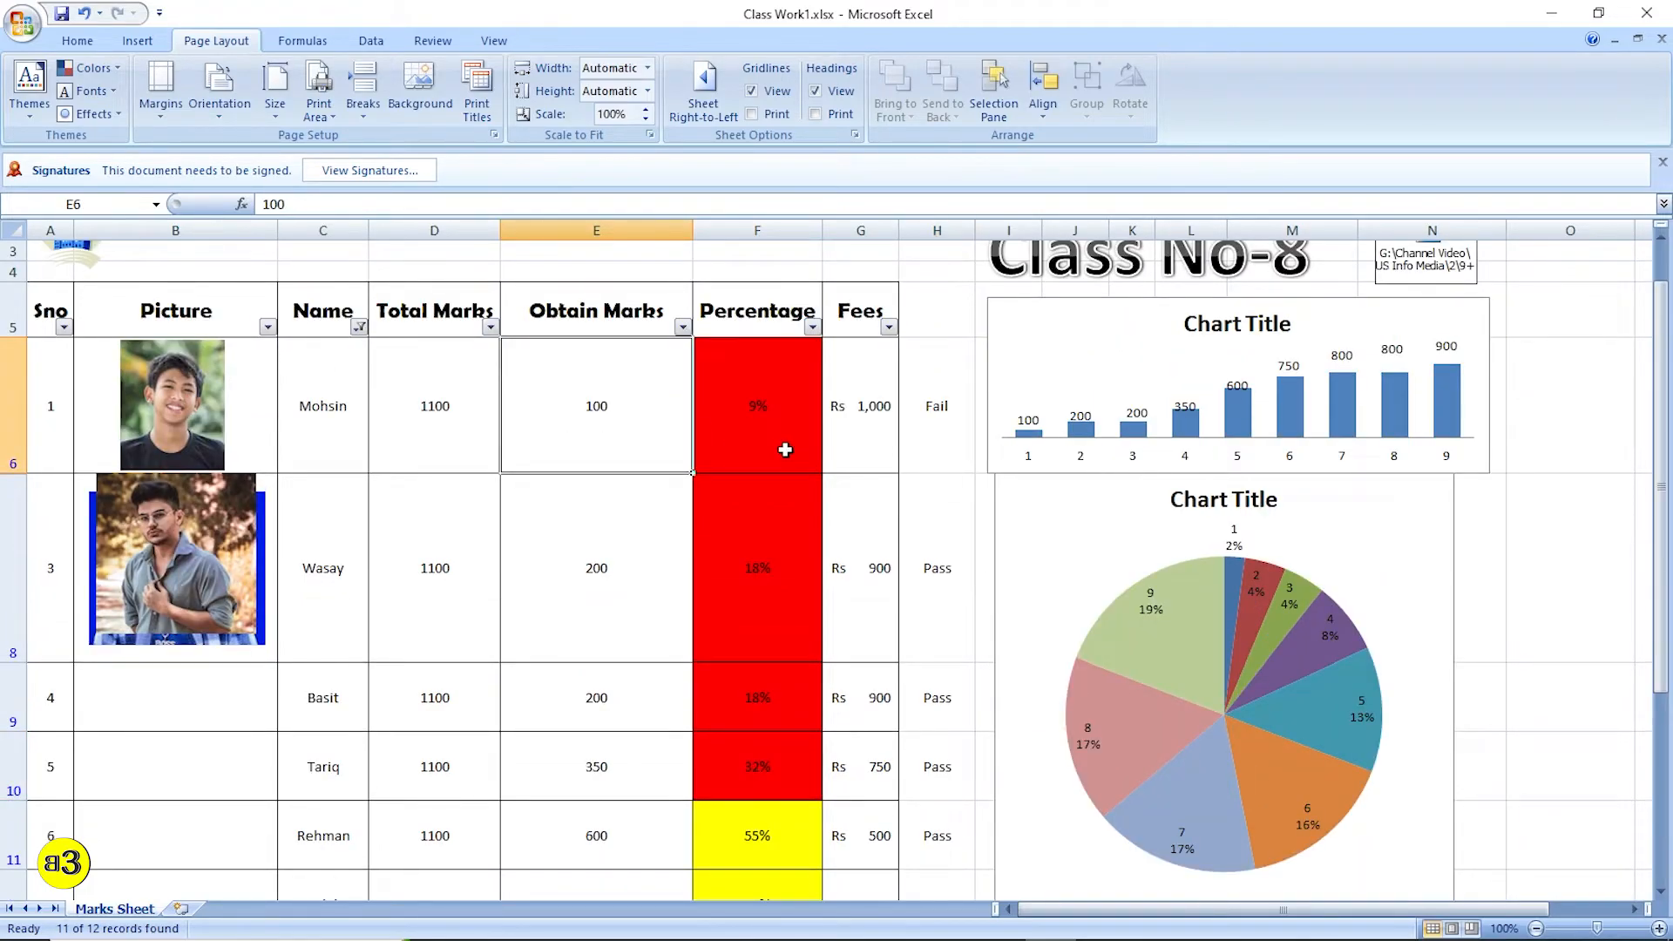
type("20")
key("Return")
key("Right")
key("Right")
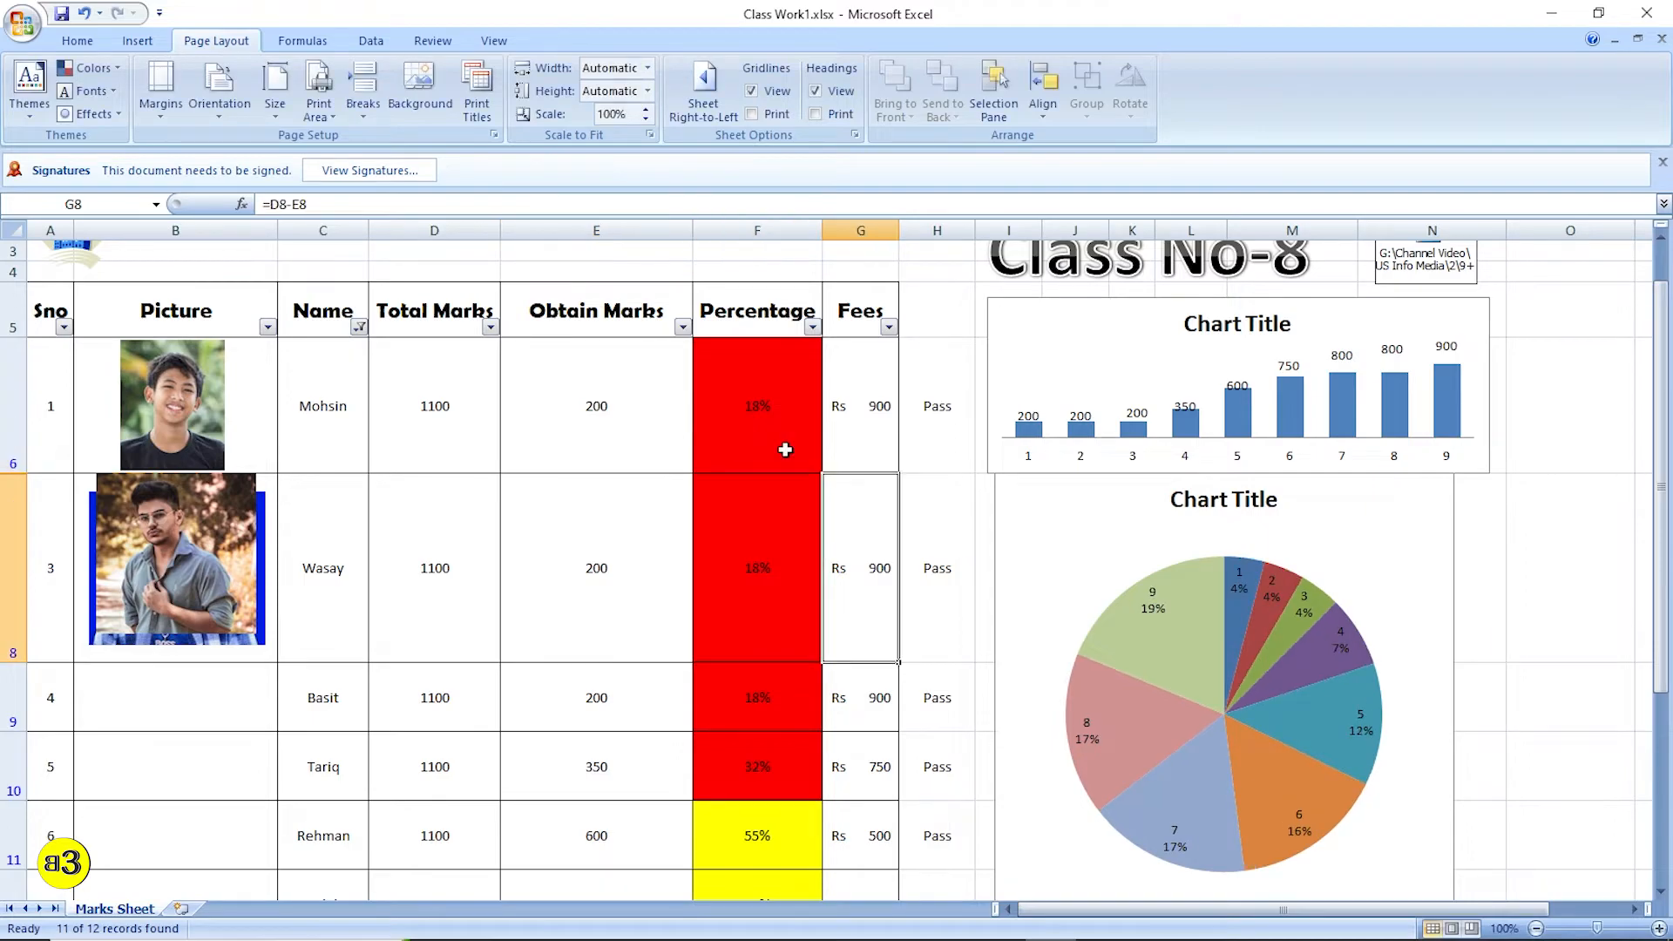
key("Up")
key("Right")
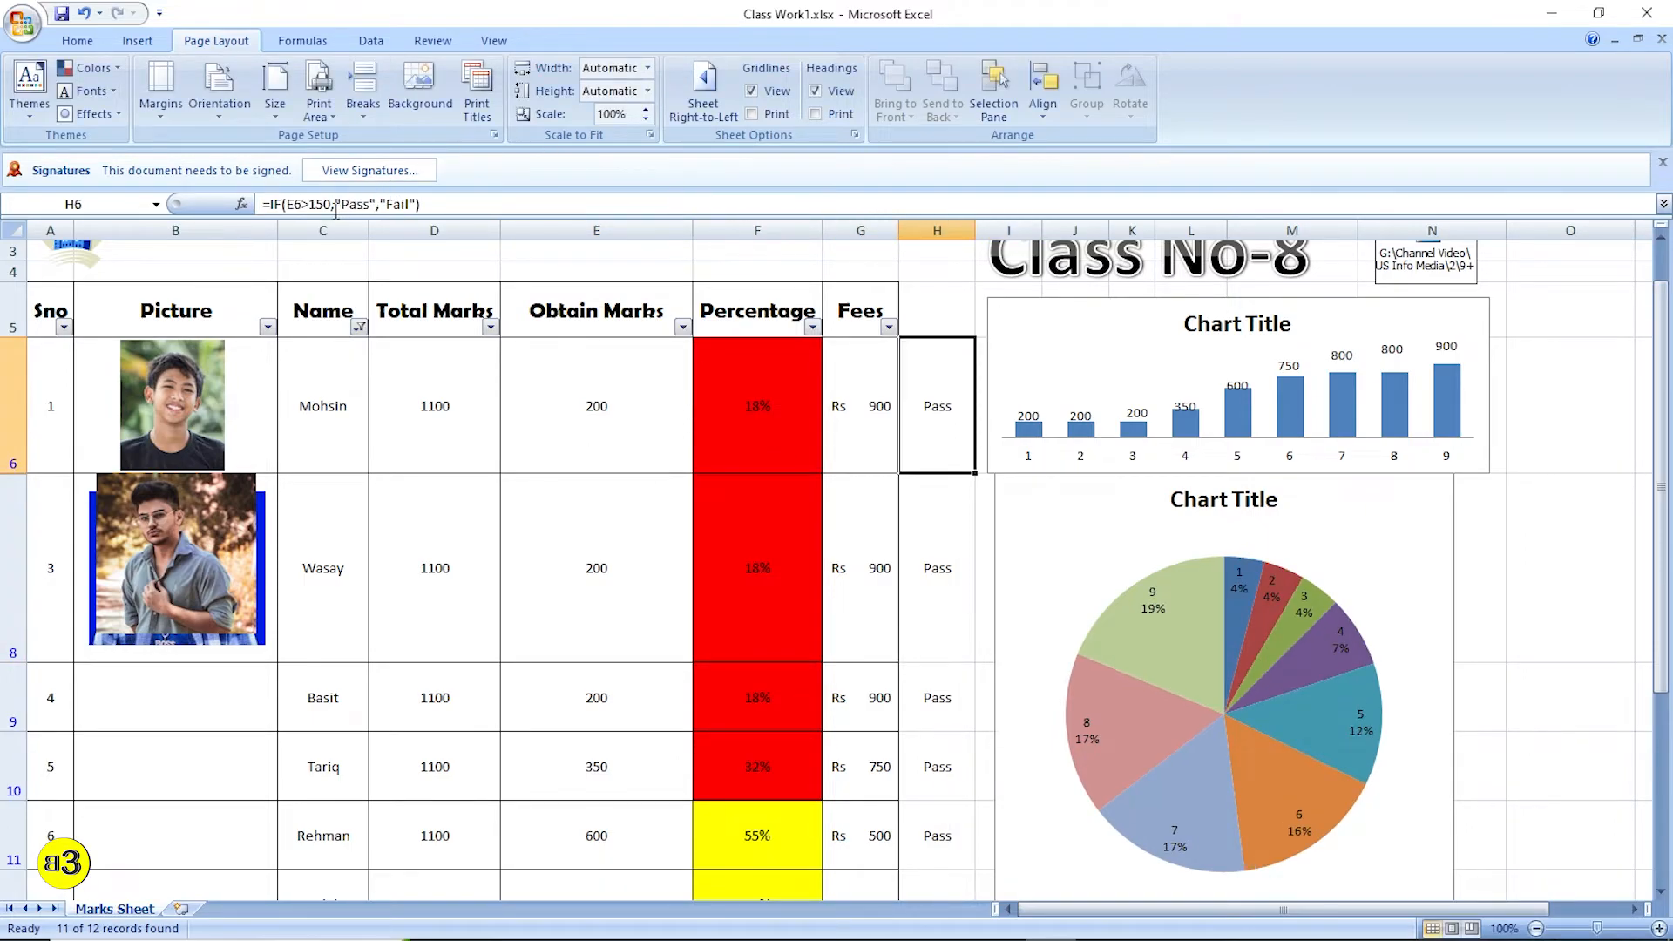
Step: Review the IF formula in H6 and the results below it without changing anything
left_click_drag(272, 204, 421, 204)
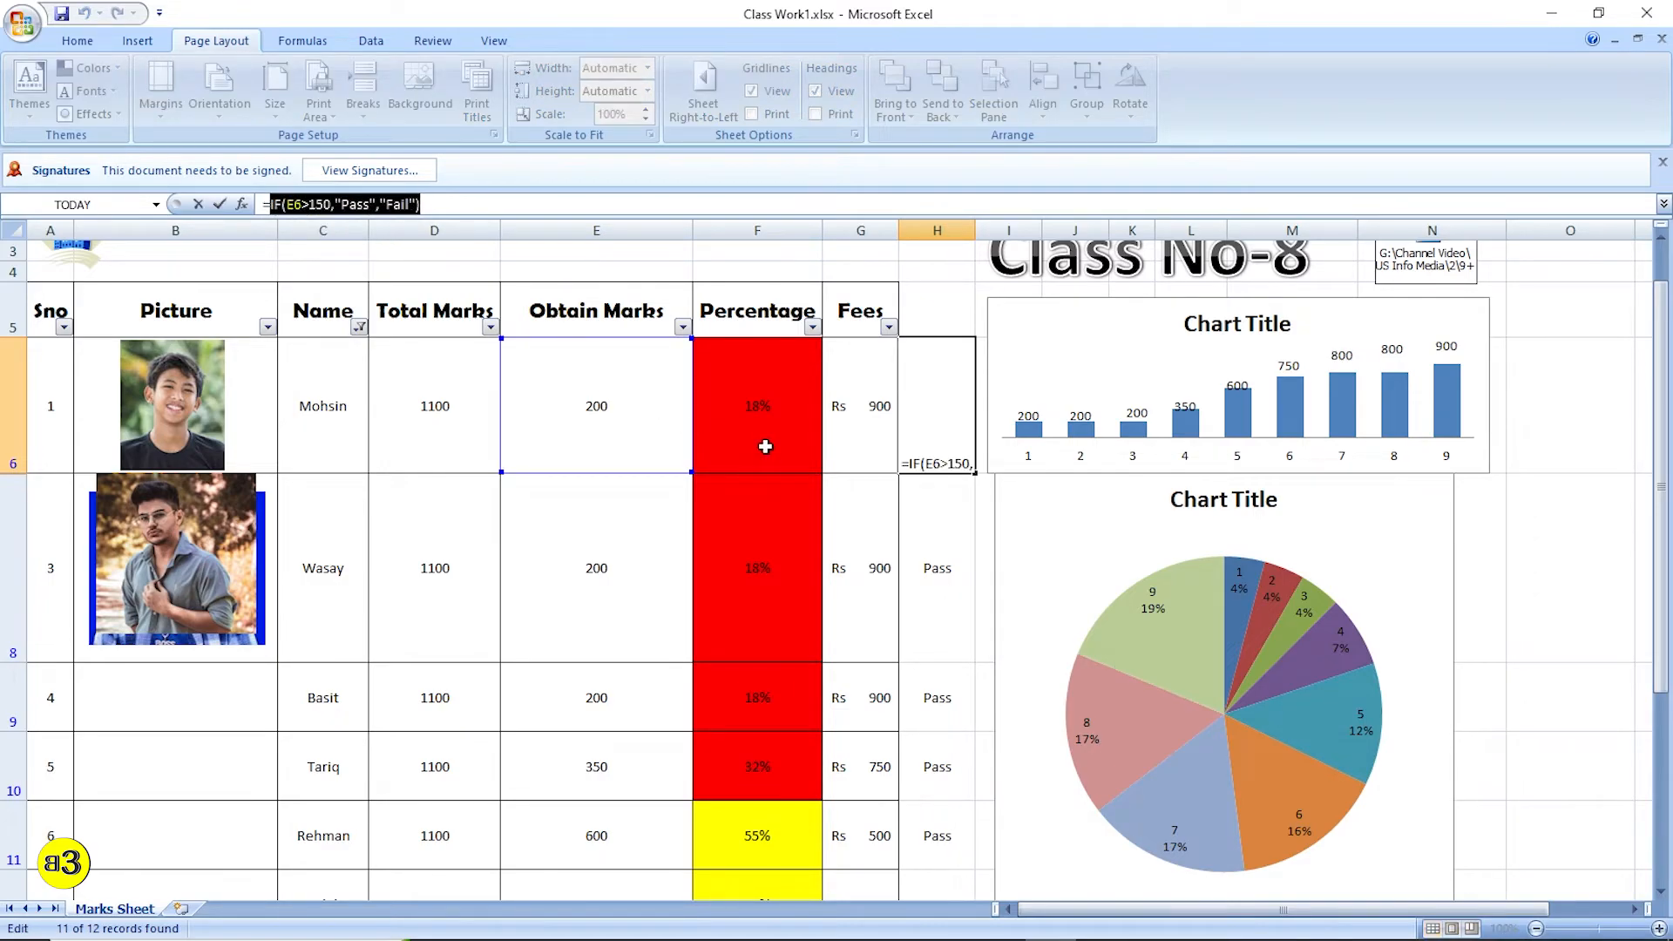
key("Escape")
left_click_drag(942, 429, 937, 672)
Step: Clear the earlier function examples from the range E26:F37 below the marks table
scroll(834, 693, "up", 3)
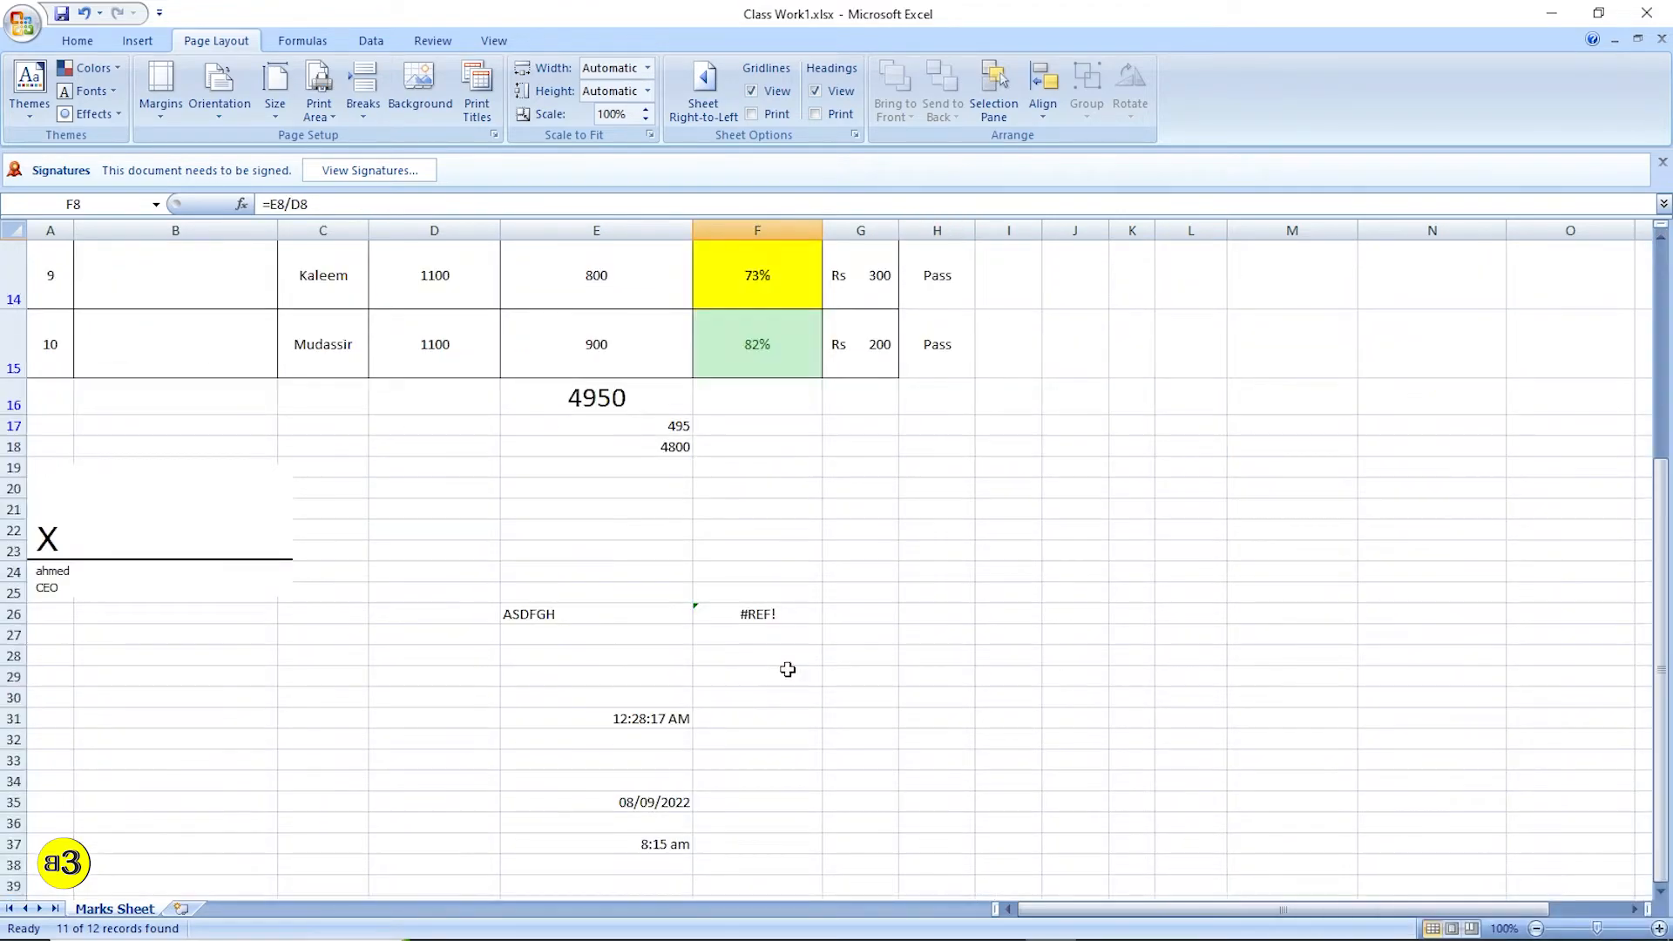
scroll(788, 670, "up", 4)
scroll(790, 670, "down", 4)
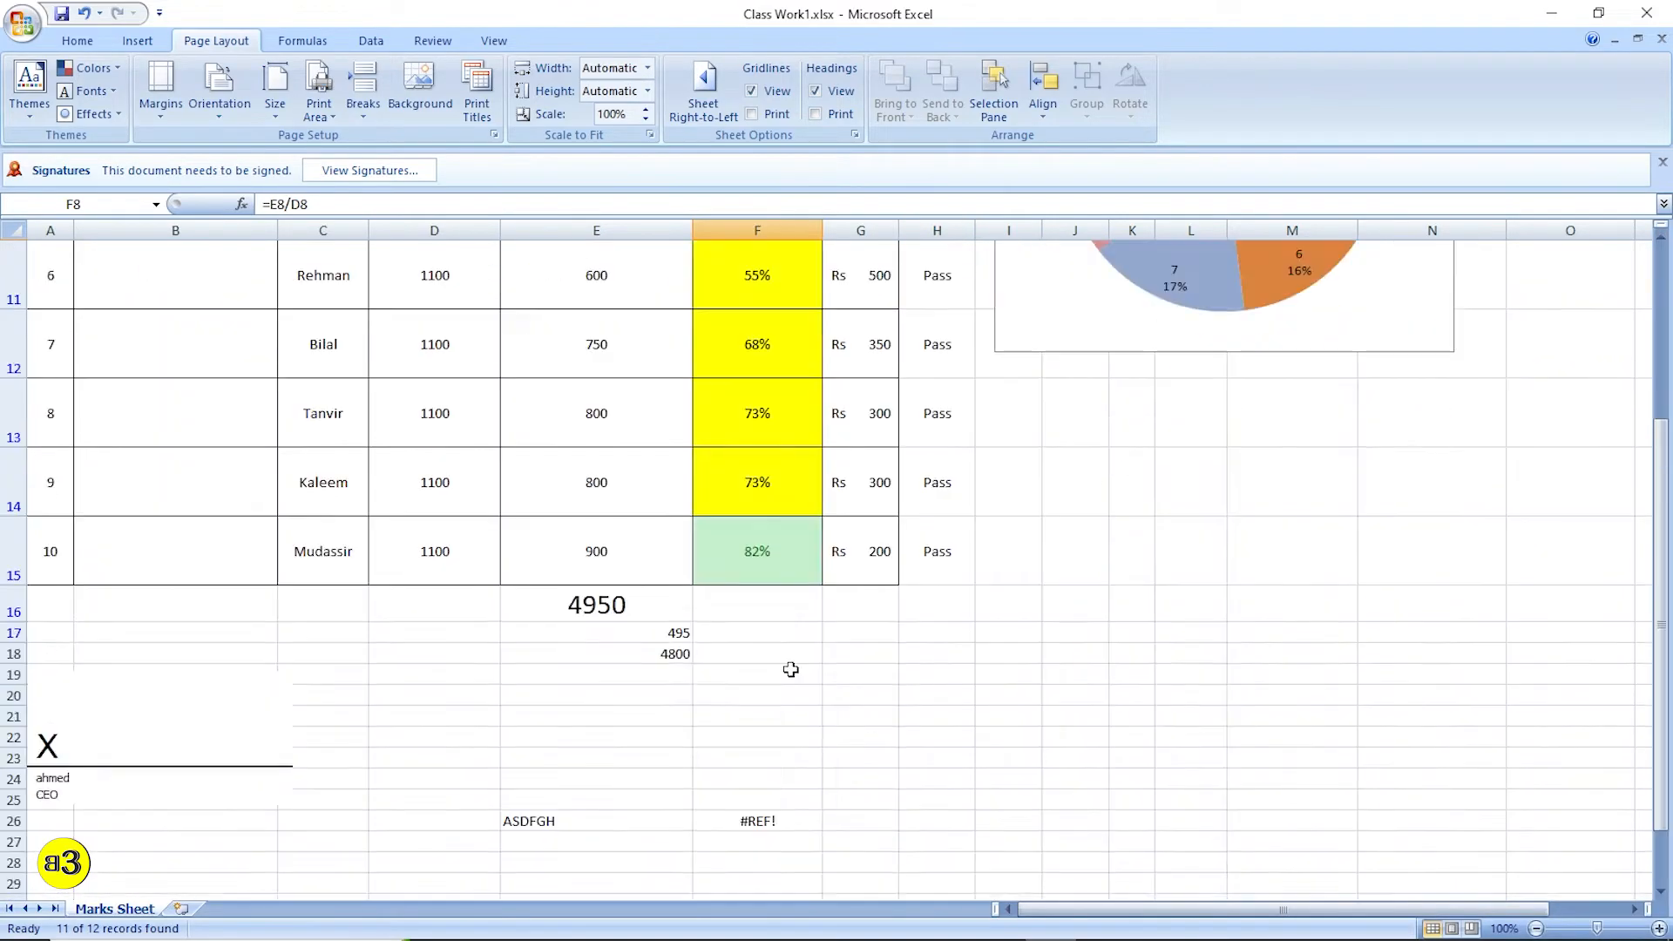
scroll(665, 569, "down", 1)
left_click_drag(545, 441, 747, 668)
key("Delete")
Step: Fill F25:F37 with sample numbers: 2 in the first five cells, 3 in the next four and 4 in the last four
key("Right")
key("Right")
key("Up")
key("Down")
key("Left")
key("Up")
type("2")
key("Return")
type("2")
key("Return")
type("2 2")
key("Return")
type("2")
key("Return")
type("3")
key("Return")
type("3 3")
key("Return")
type("3")
key("Return")
type("4")
key("Return")
type("4 4")
key("Return")
type("4")
key("Return")
key("Return")
Step: Enter a COUNT formula in F38 over the range F25:F37
left_click_drag(784, 420, 787, 672)
left_click(776, 688)
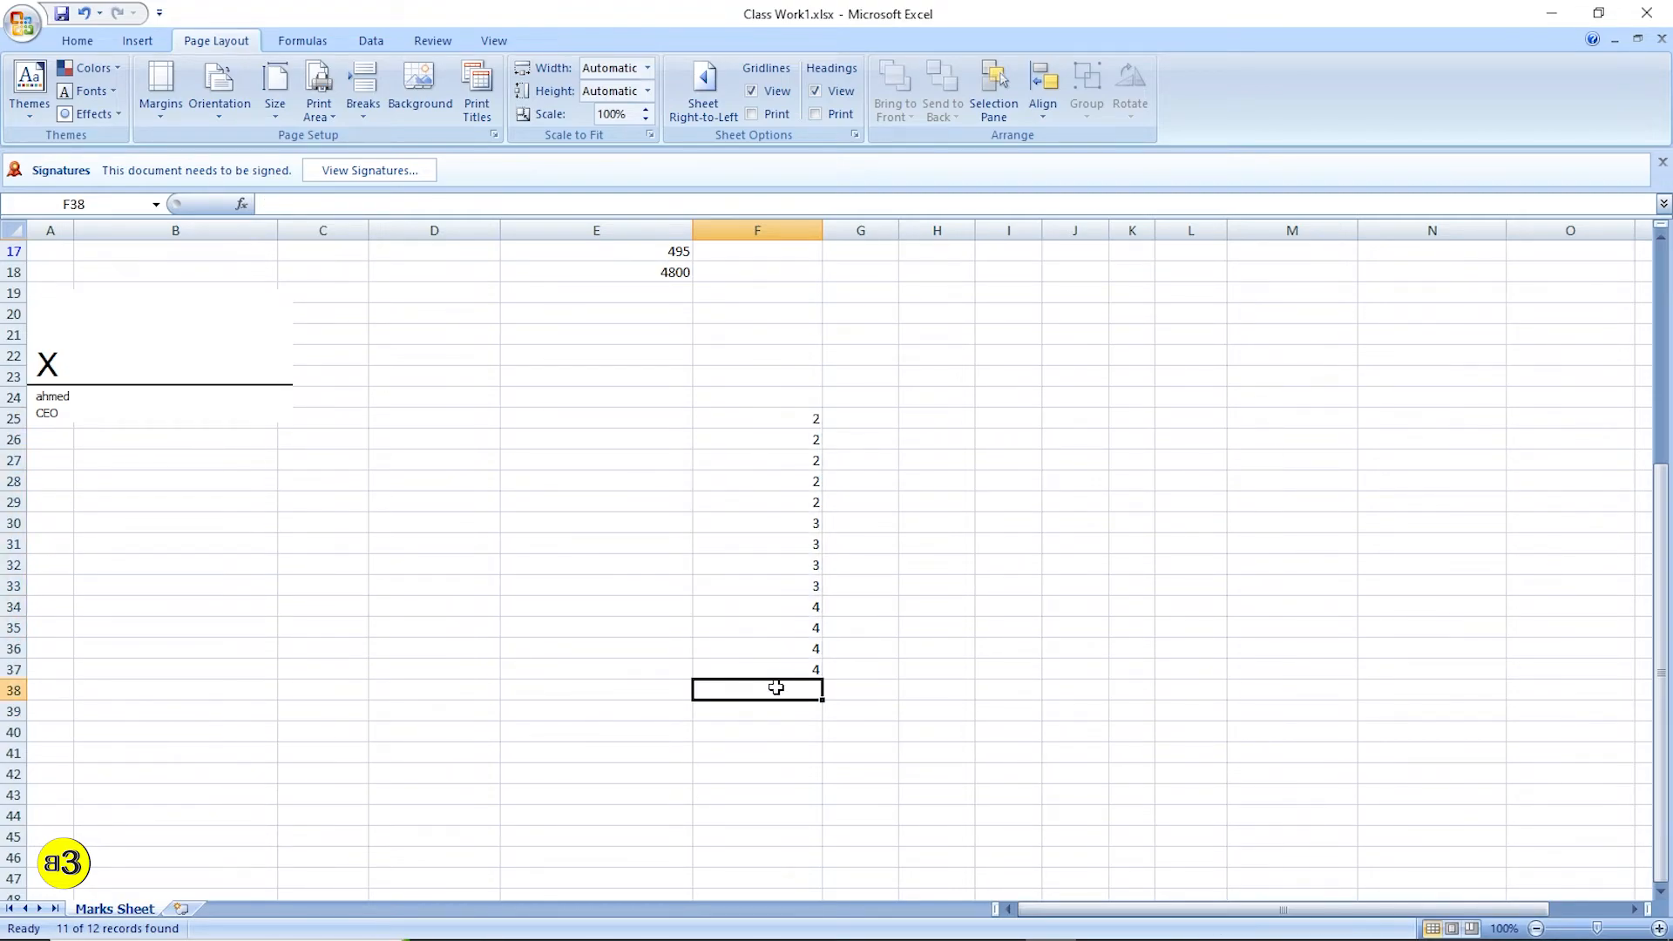
left_click_drag(799, 418, 791, 669)
left_click_drag(791, 414, 802, 670)
left_click(783, 697)
type("=count")
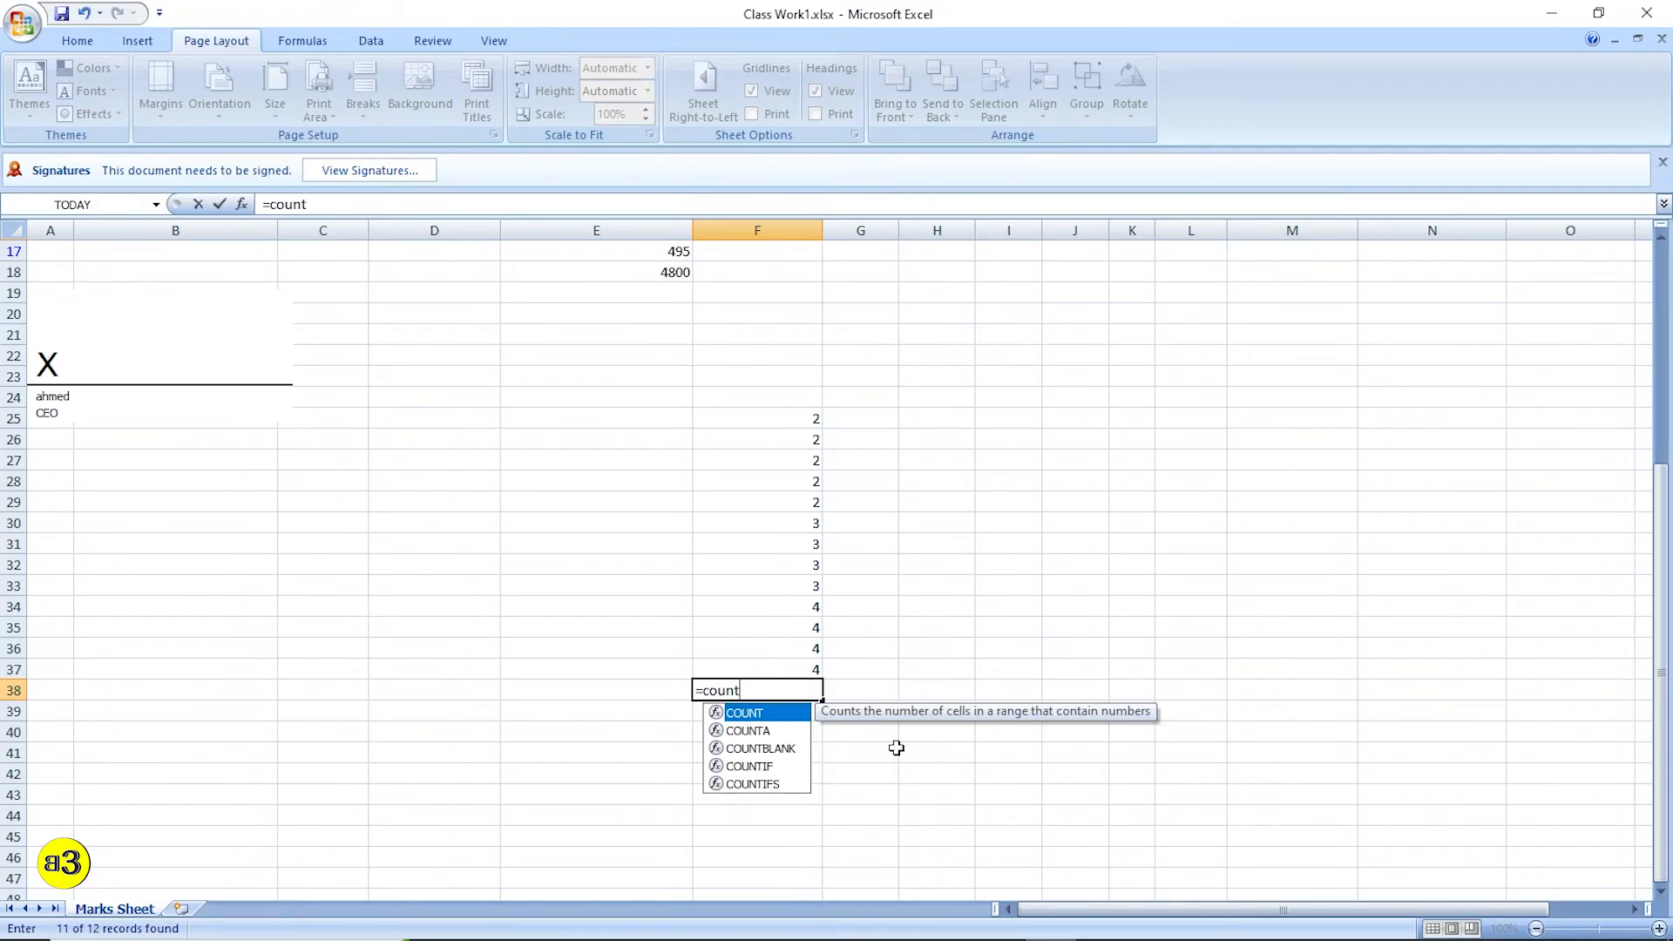
double_click(738, 713)
left_click_drag(782, 420, 784, 665)
key("Return")
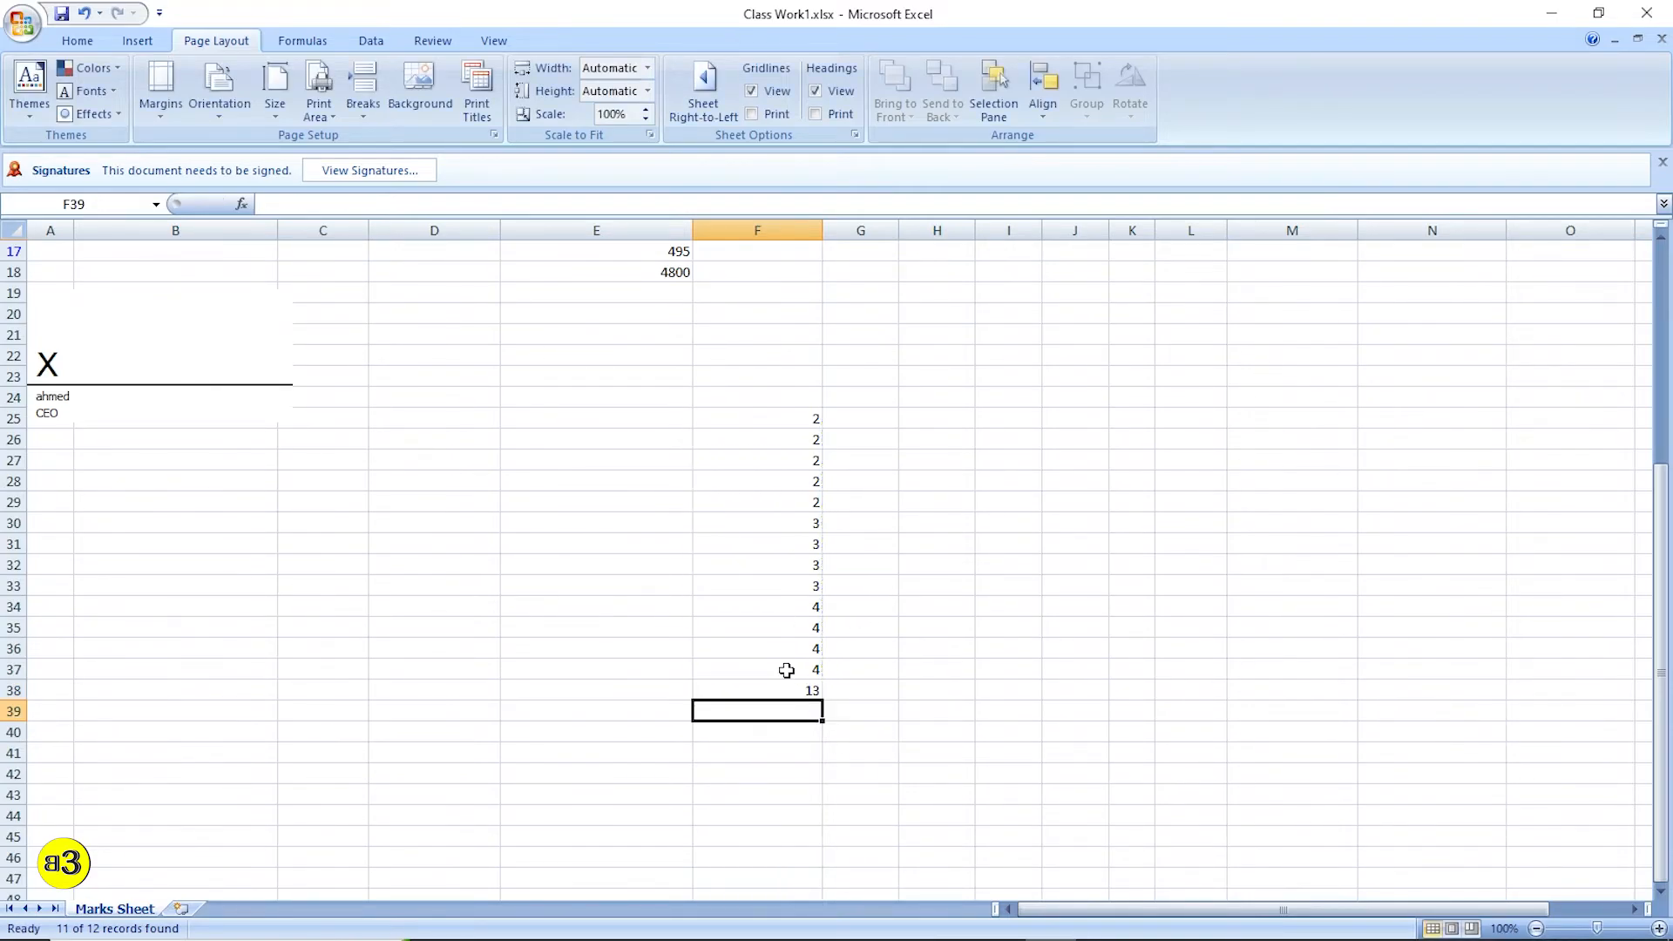
Step: Select the numbers in F25:F37 to check them against the COUNT result
left_click_drag(780, 420, 775, 664)
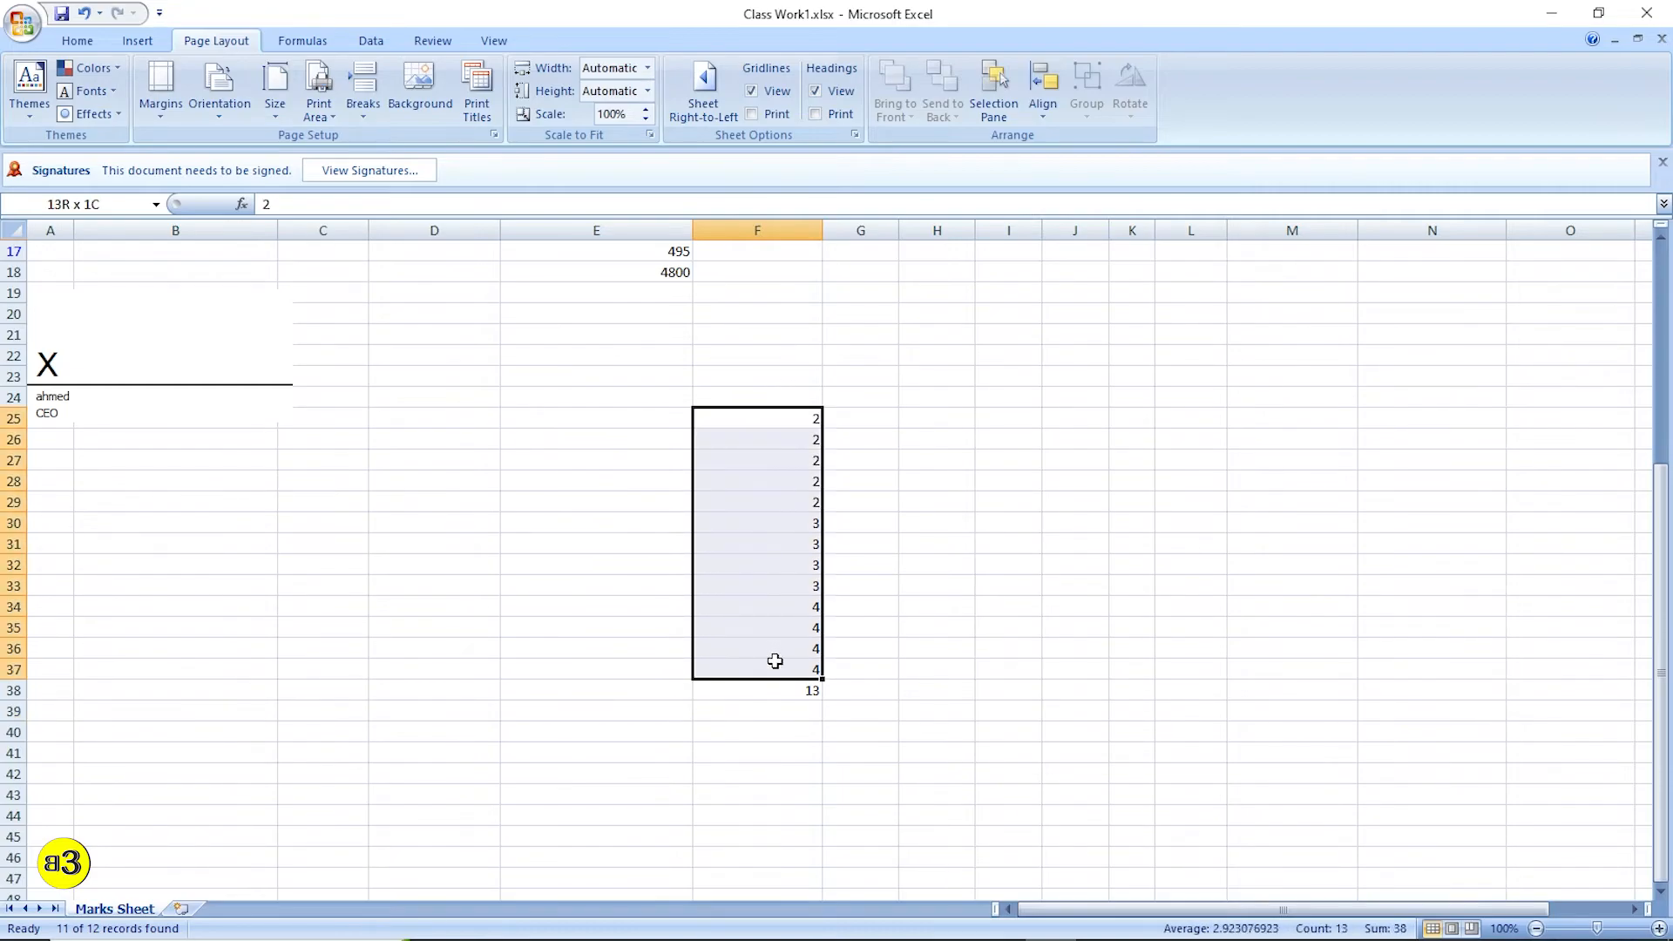
left_click_drag(780, 419, 816, 667)
left_click_drag(772, 419, 770, 669)
left_click(1277, 671)
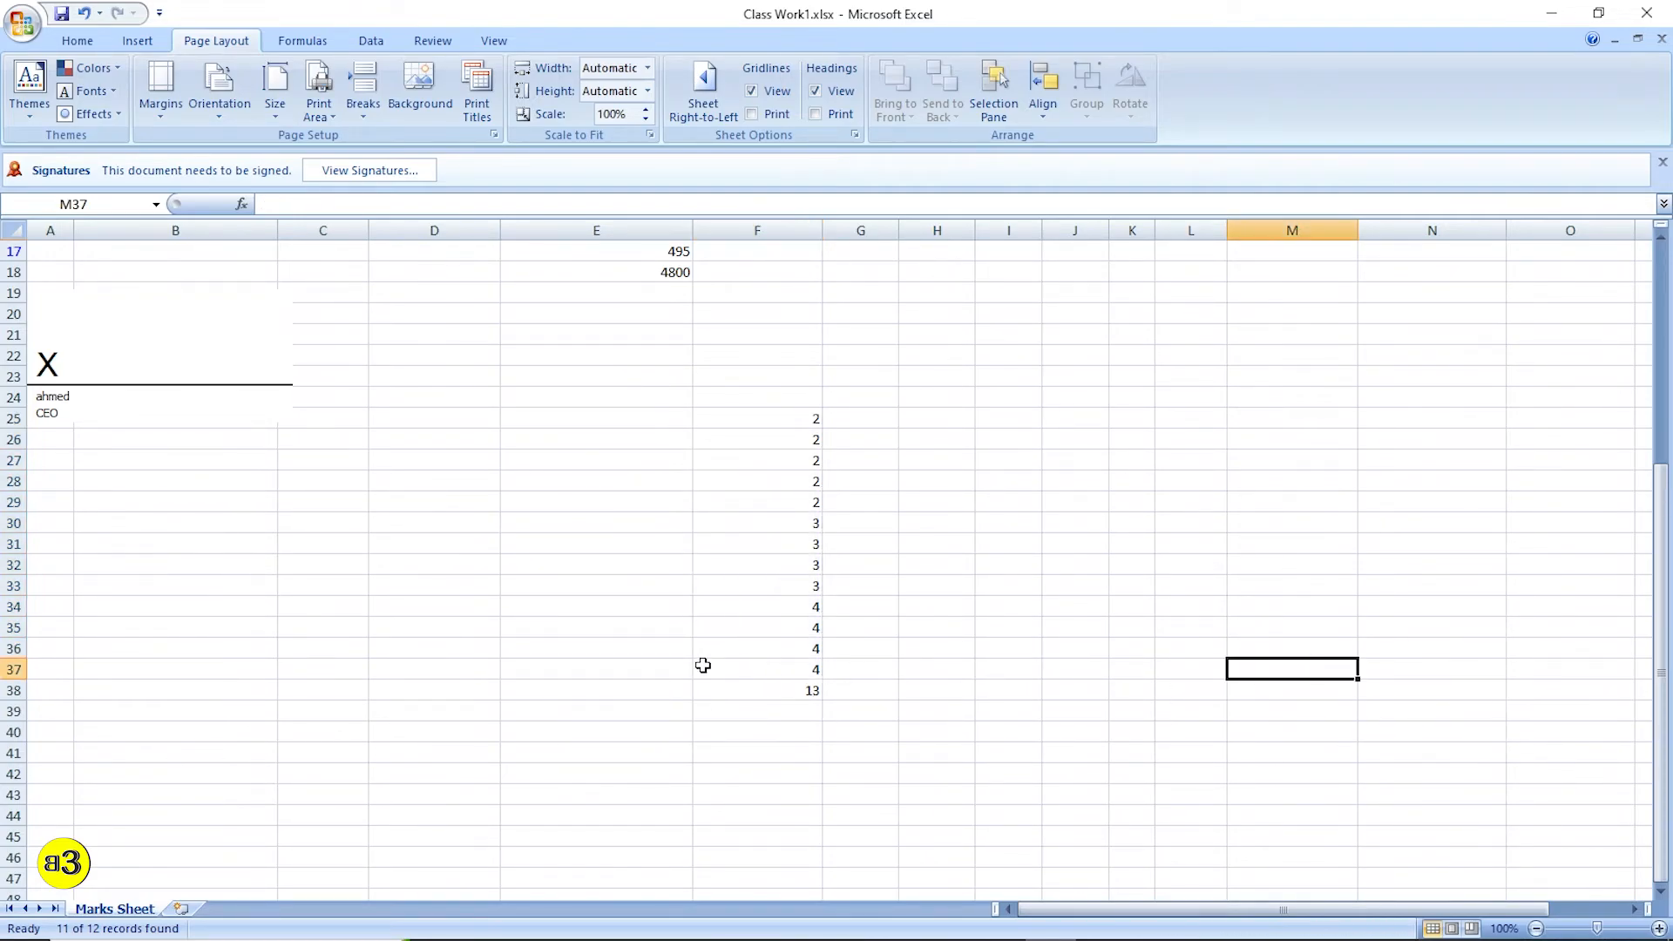
Step: Replace the COUNT formula in F38 with a COUNTIF formula that counts the value 2 in F25:F37
left_click(783, 687)
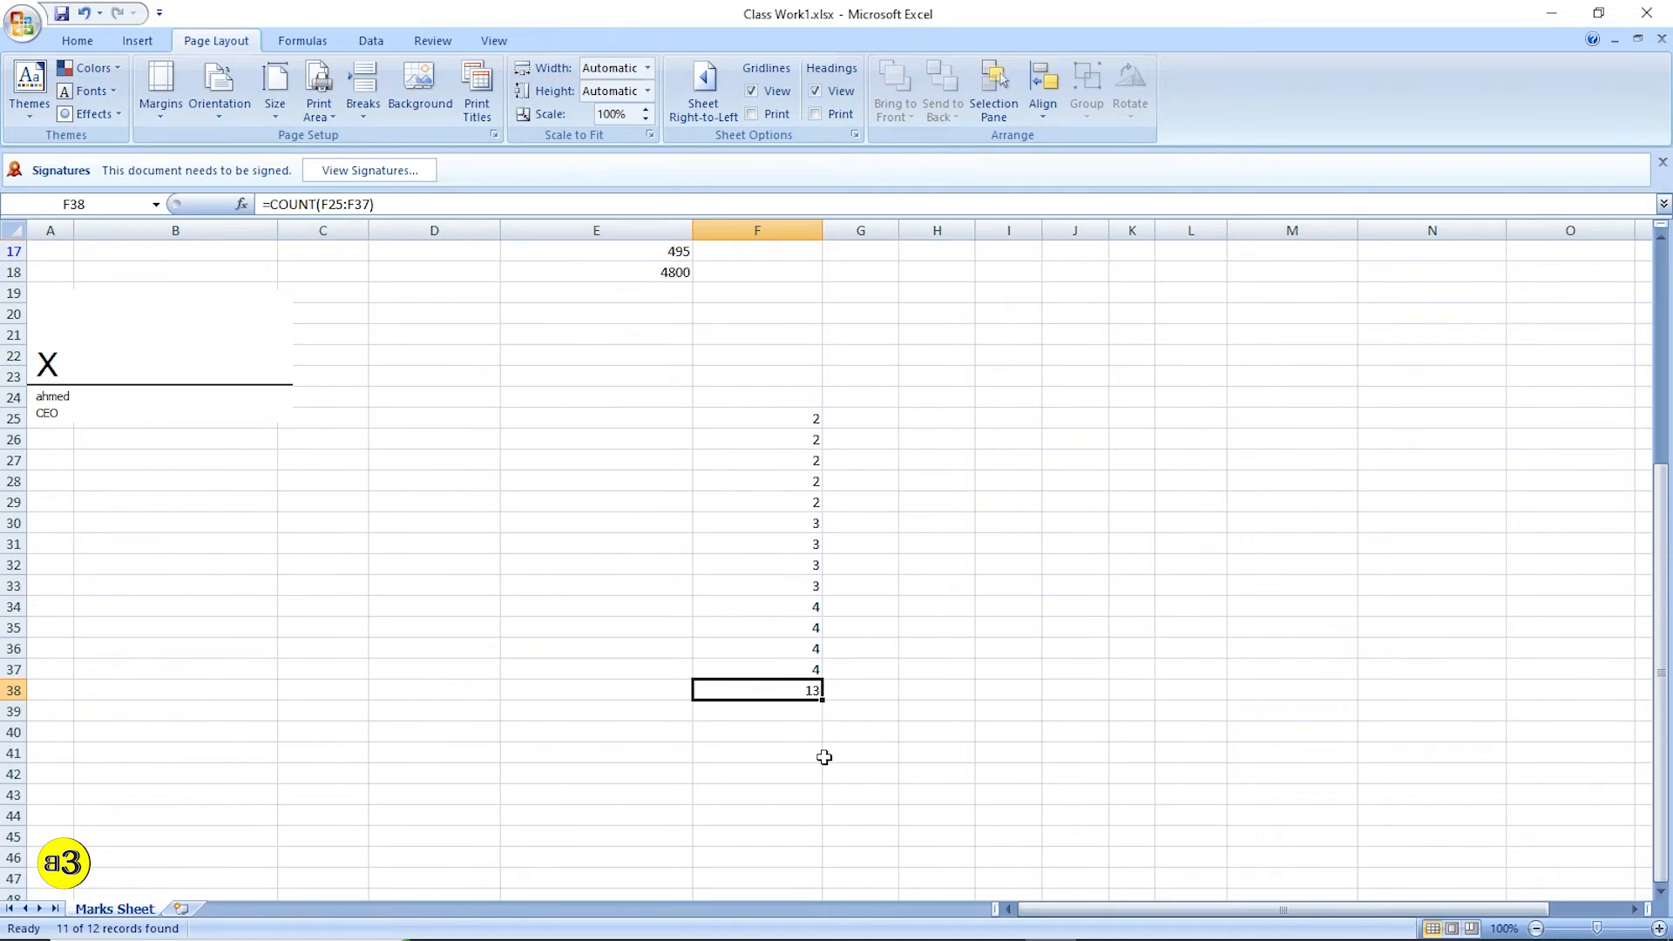
key("Delete")
left_click_drag(780, 418, 778, 648)
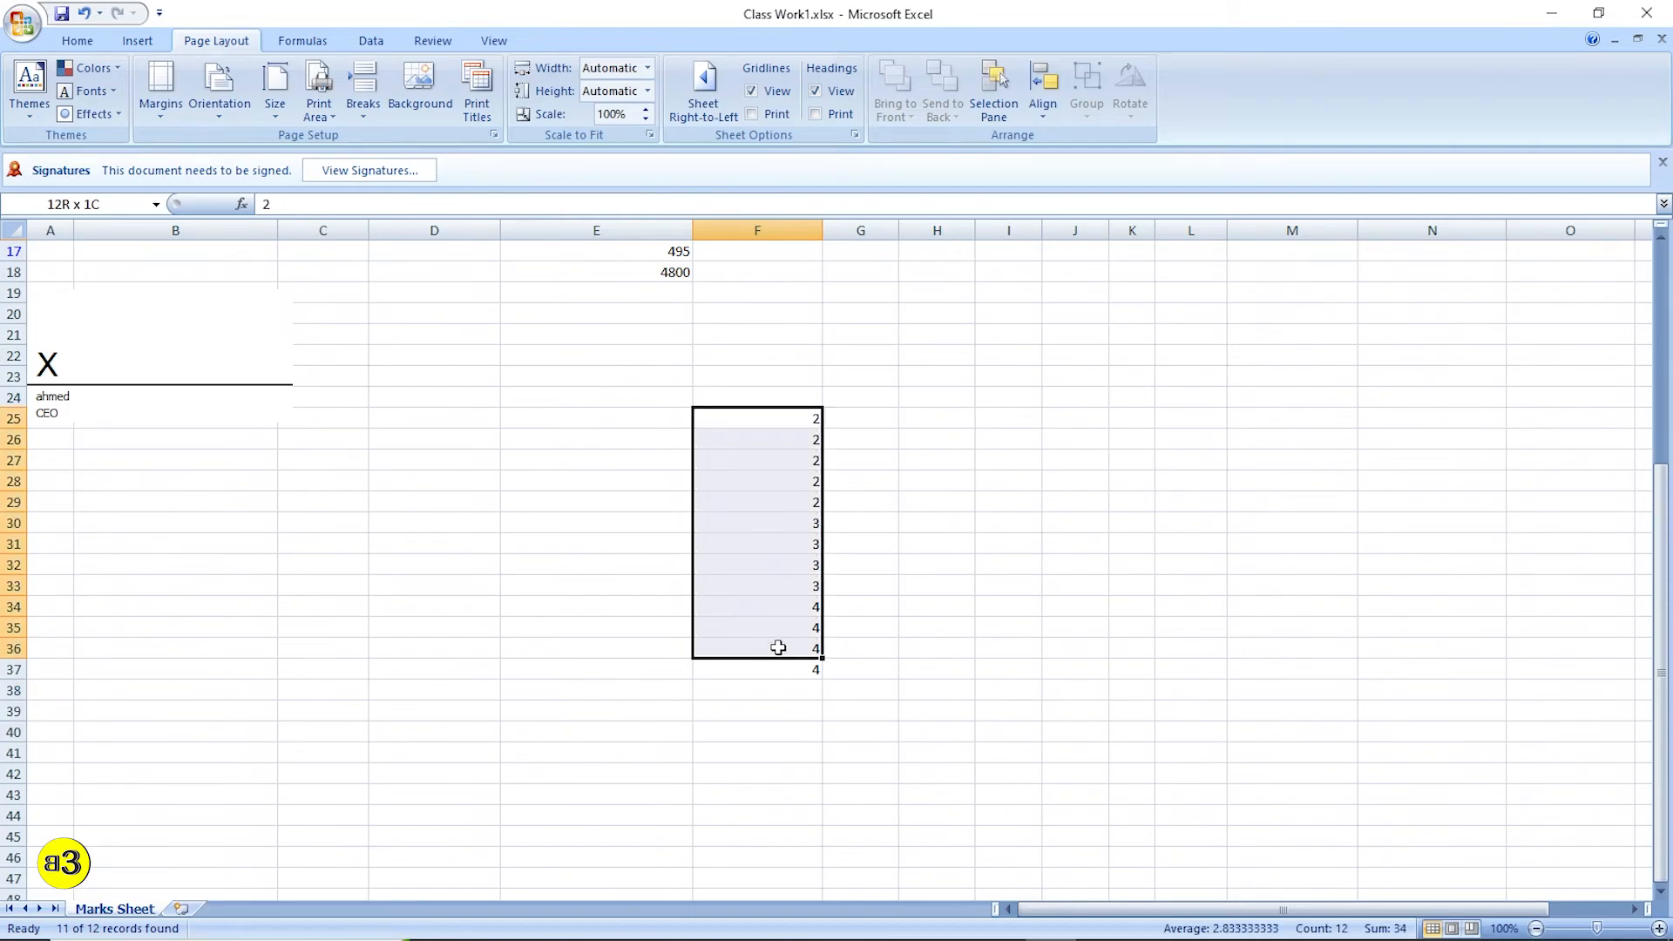
left_click(800, 697)
type("=coun")
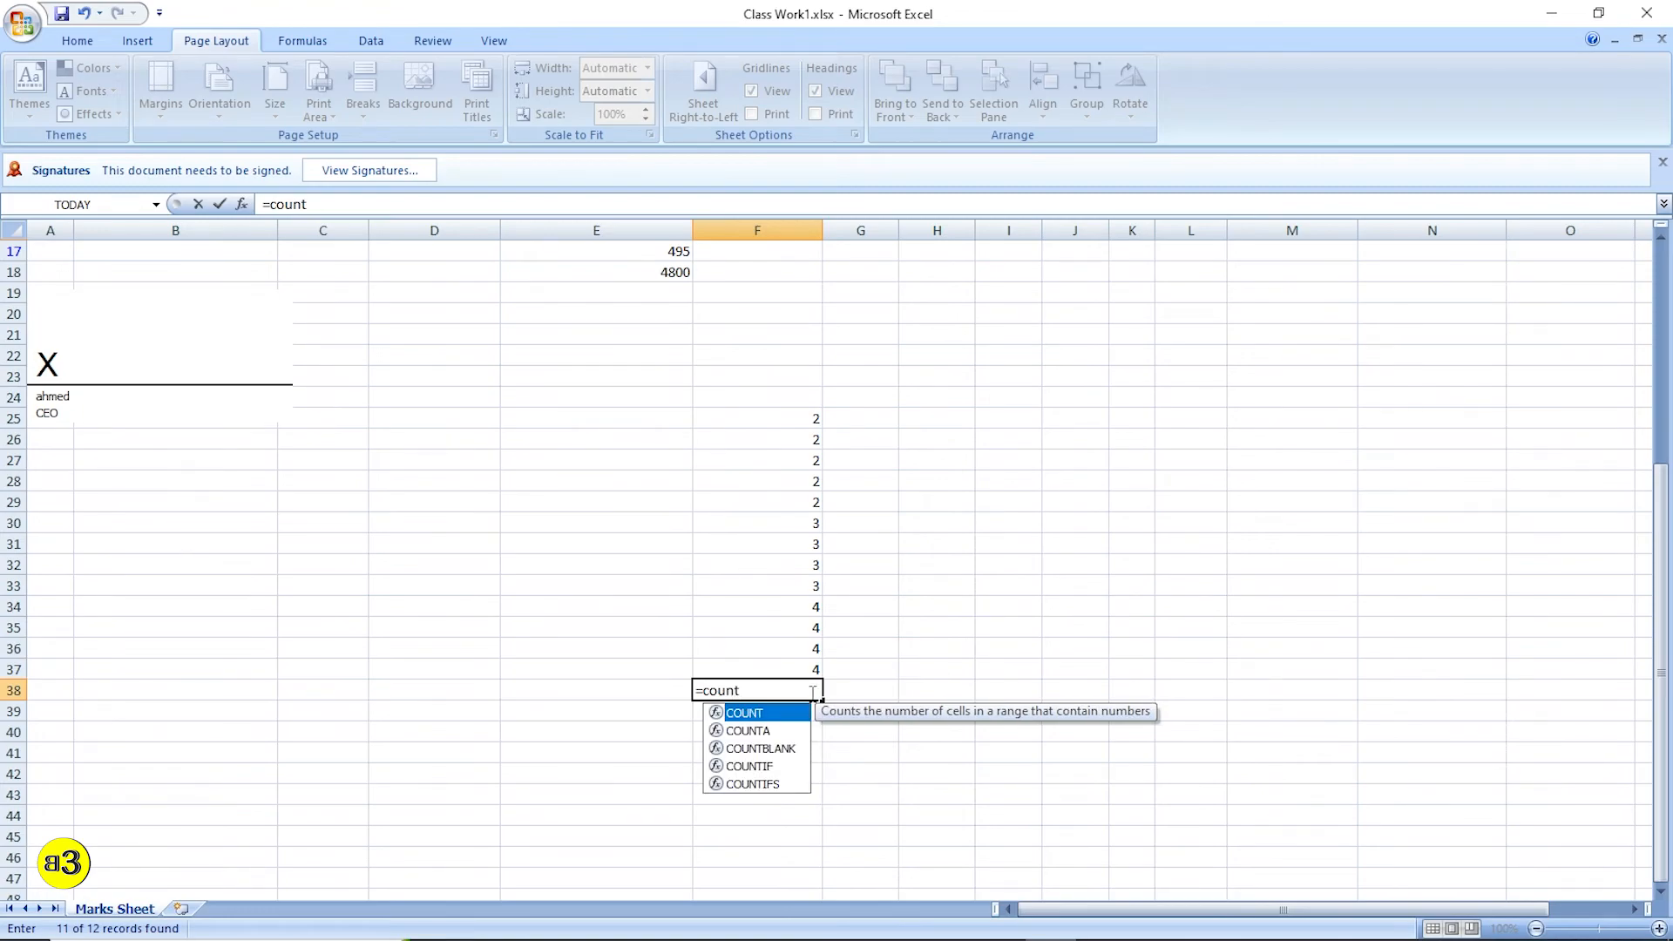
type("t")
double_click(749, 766)
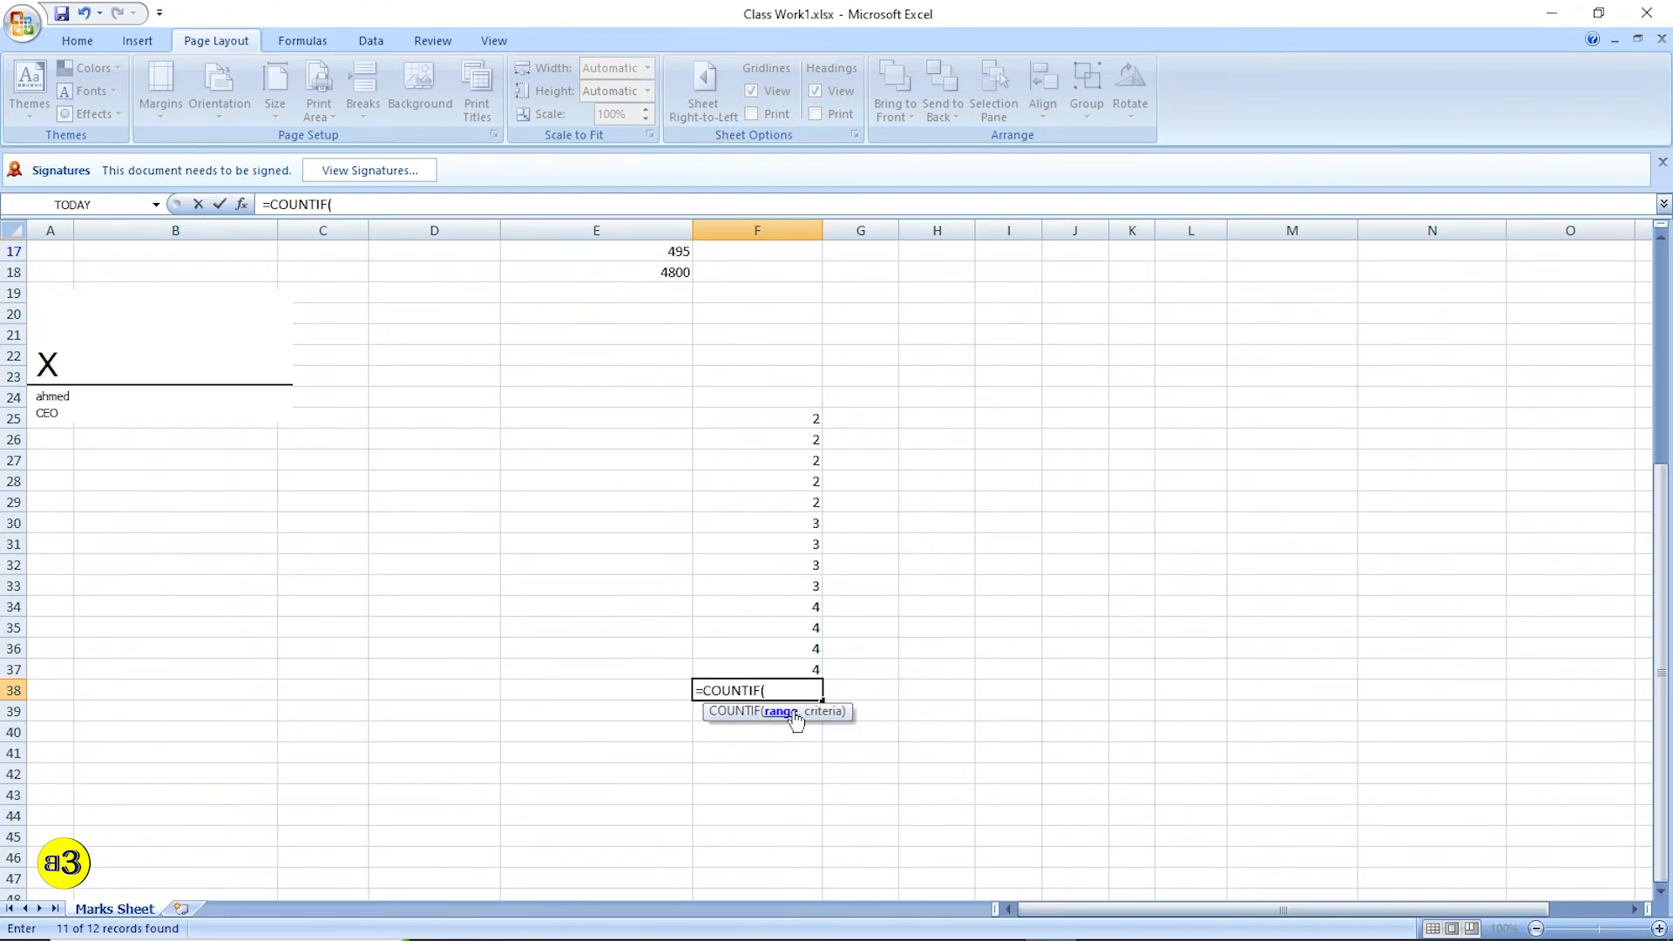
left_click_drag(787, 421, 814, 670)
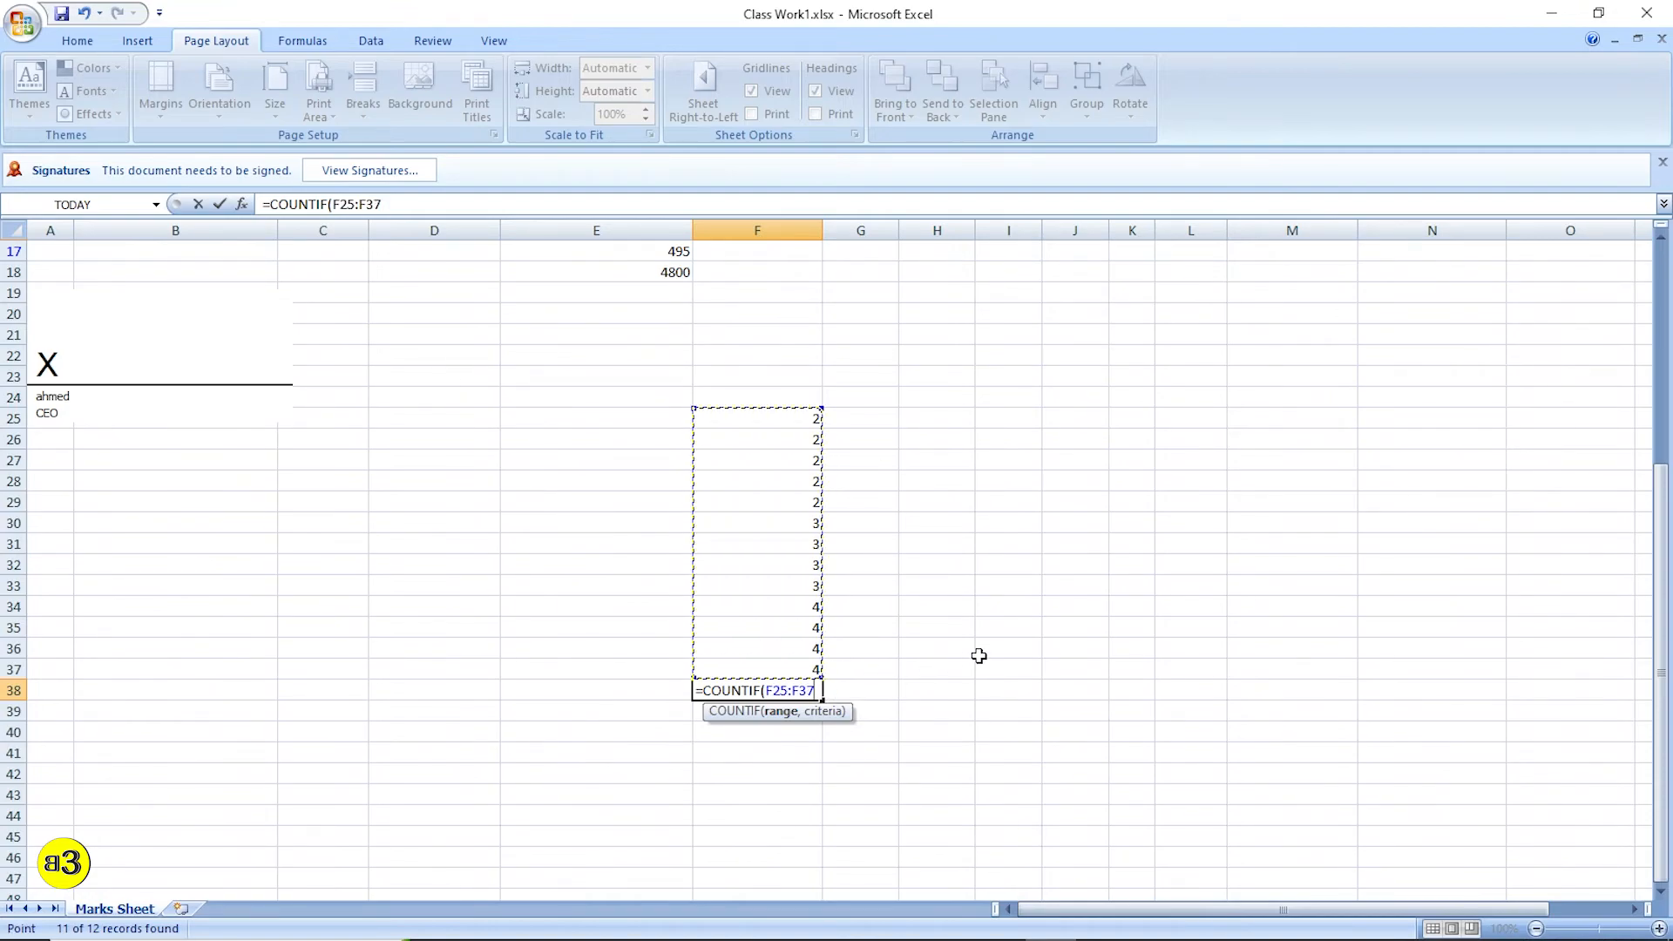
type(",2")
key("Return")
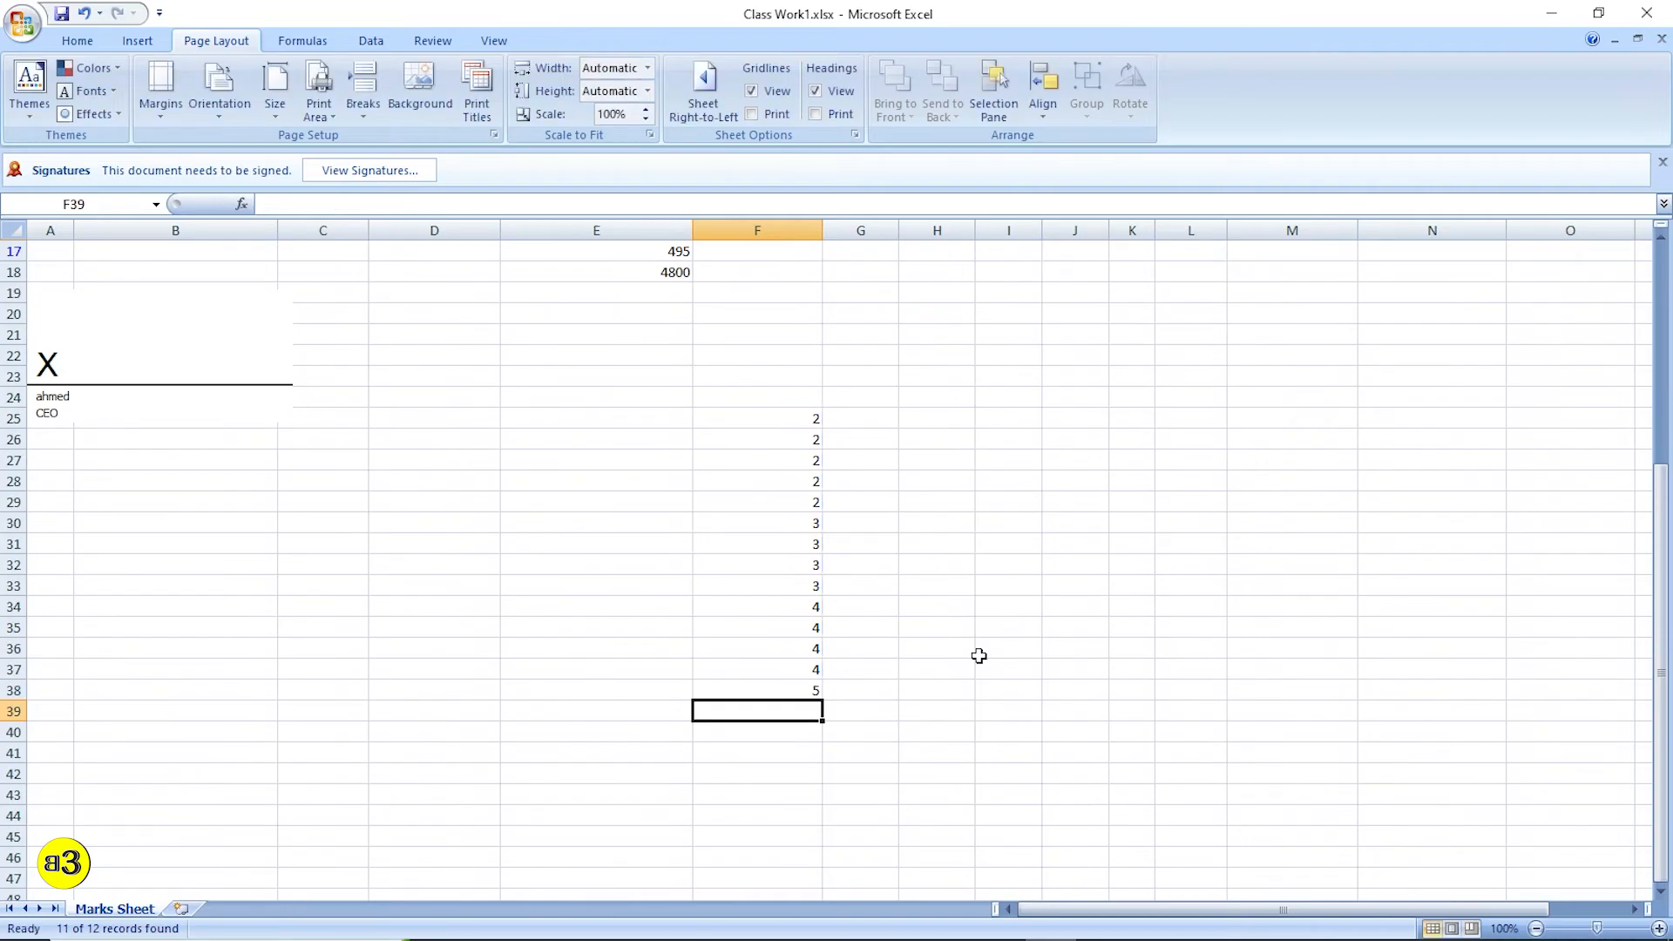
Step: Select the cells F25:F29 containing 2 to check them against the COUNTIF result in F38
key("Up")
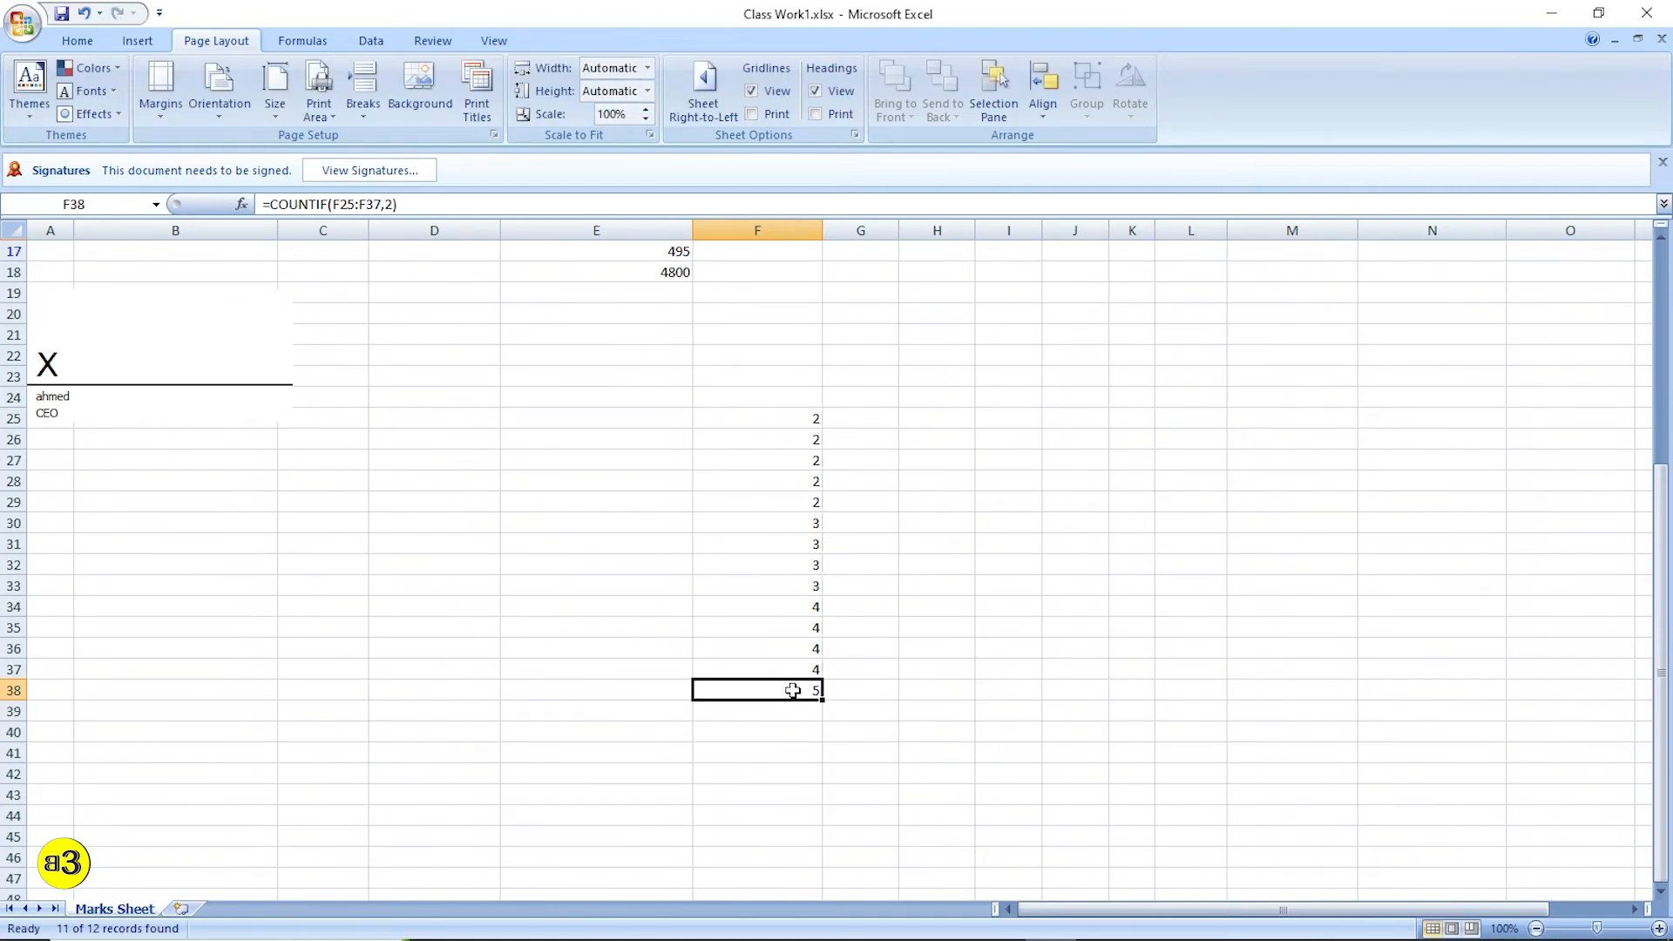
left_click_drag(780, 407, 793, 495)
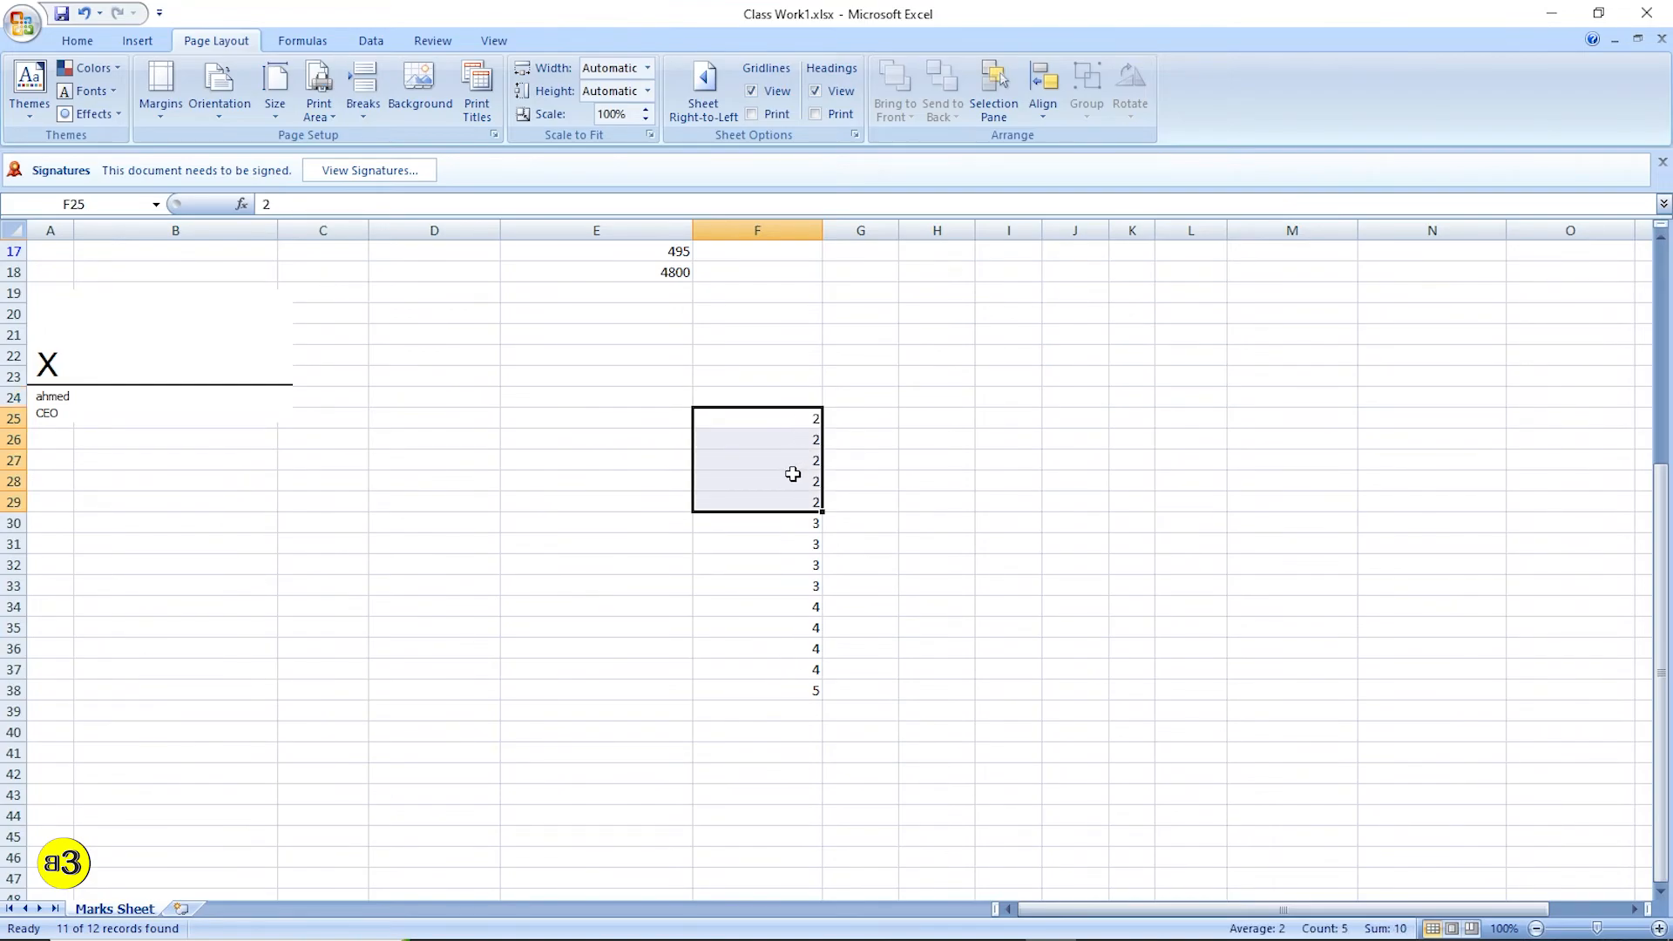
left_click(795, 684)
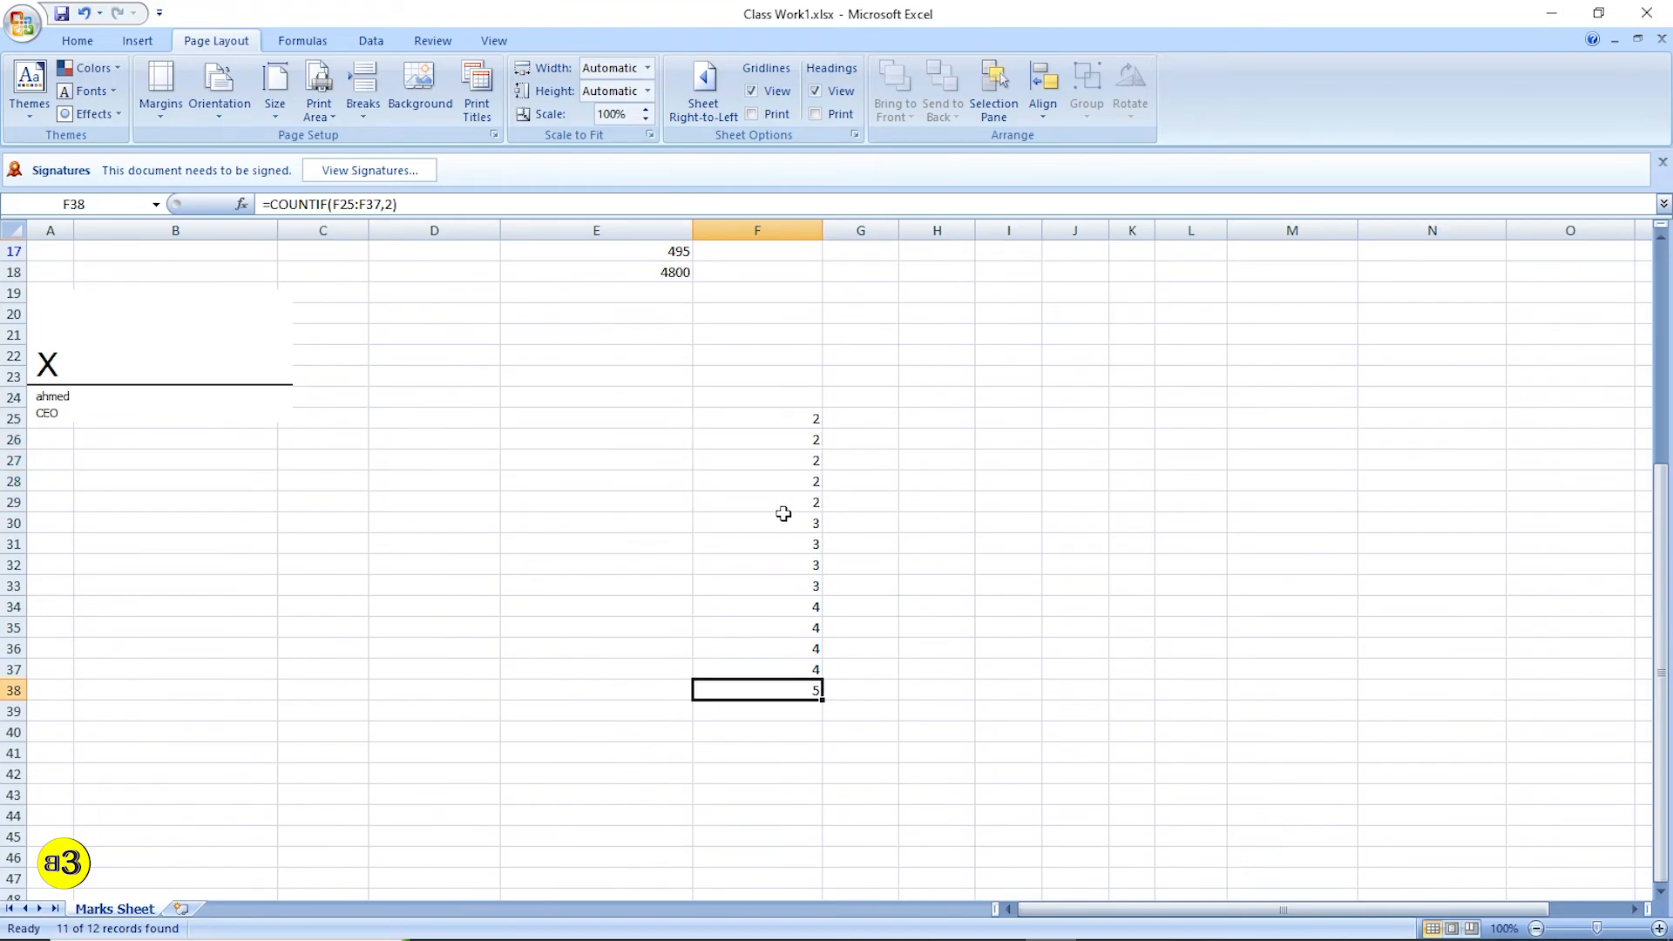
Step: Change F30 to 2 and select the cells containing 2 to recheck the COUNTIF result
left_click(784, 523)
type("2")
key("Return")
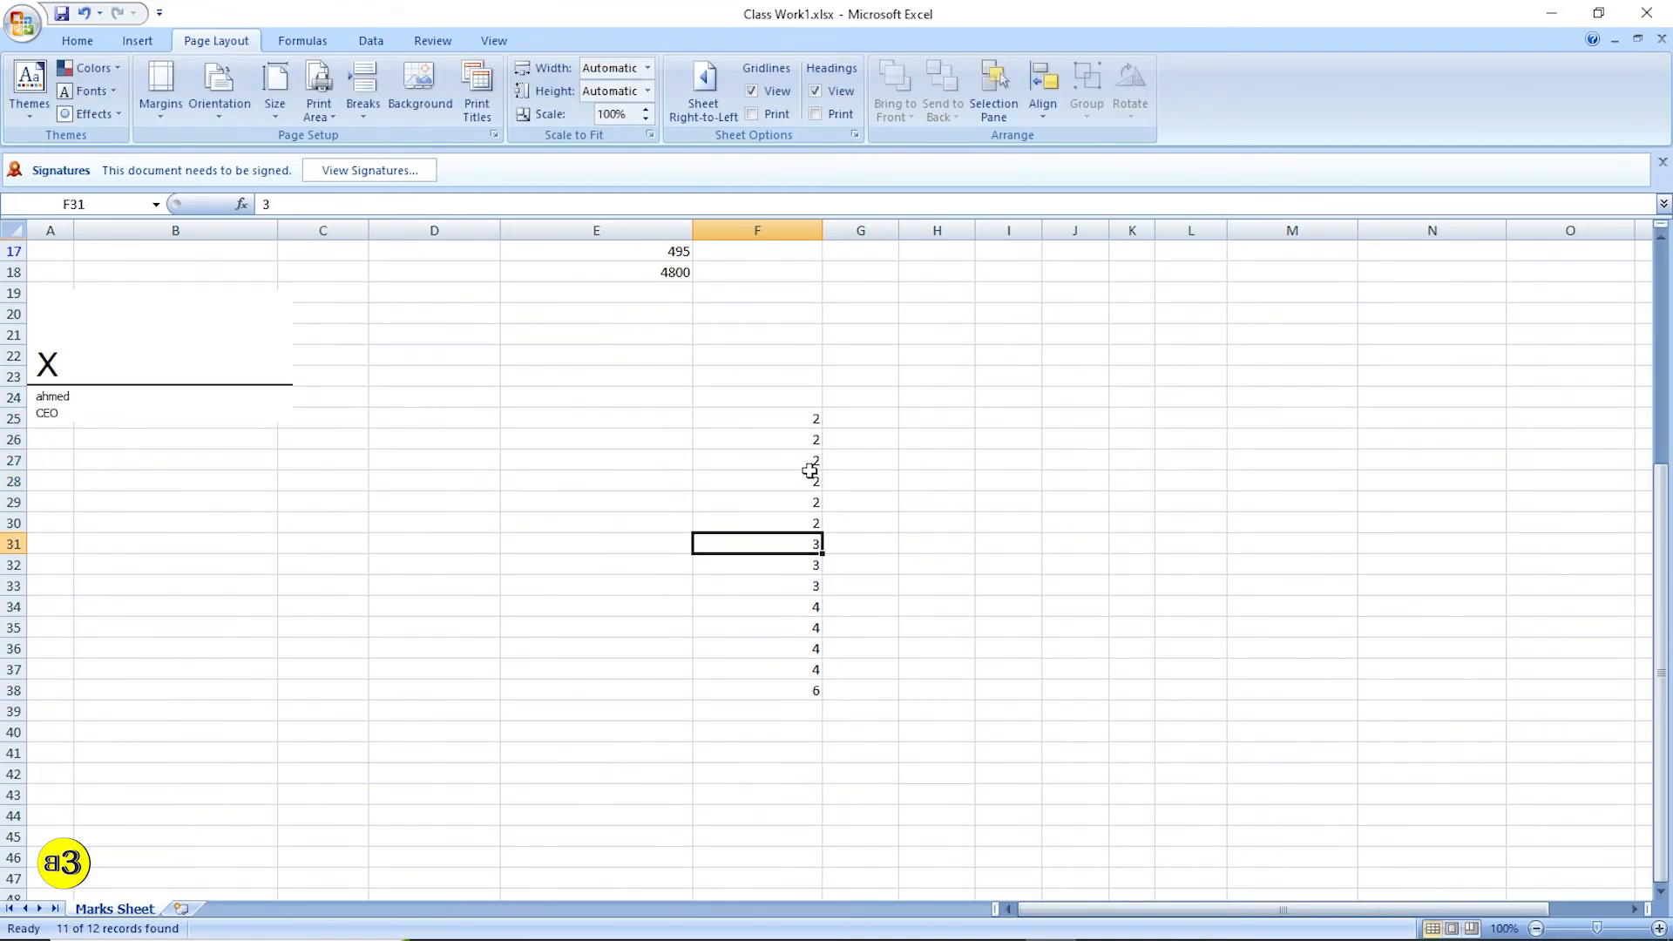
left_click_drag(803, 419, 795, 693)
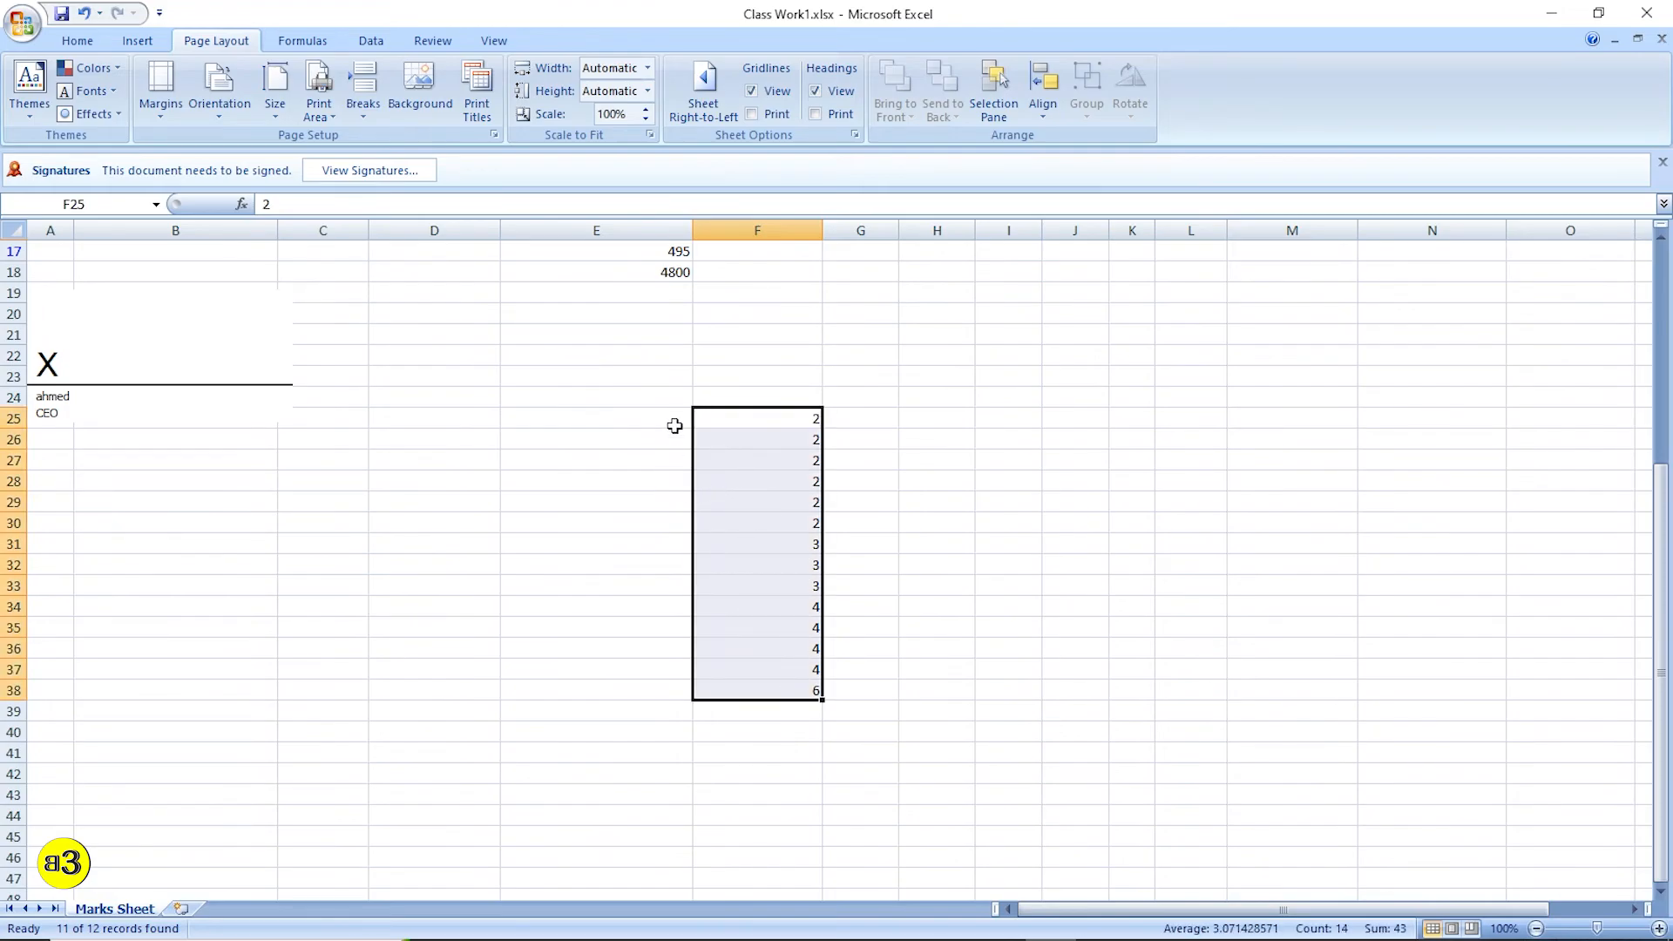
left_click_drag(773, 418, 784, 518)
Step: Clear the sample numbers from F25:F37 and the COUNTIF formula from F38
left_click_drag(788, 417, 831, 671)
key("Delete")
left_click(771, 695)
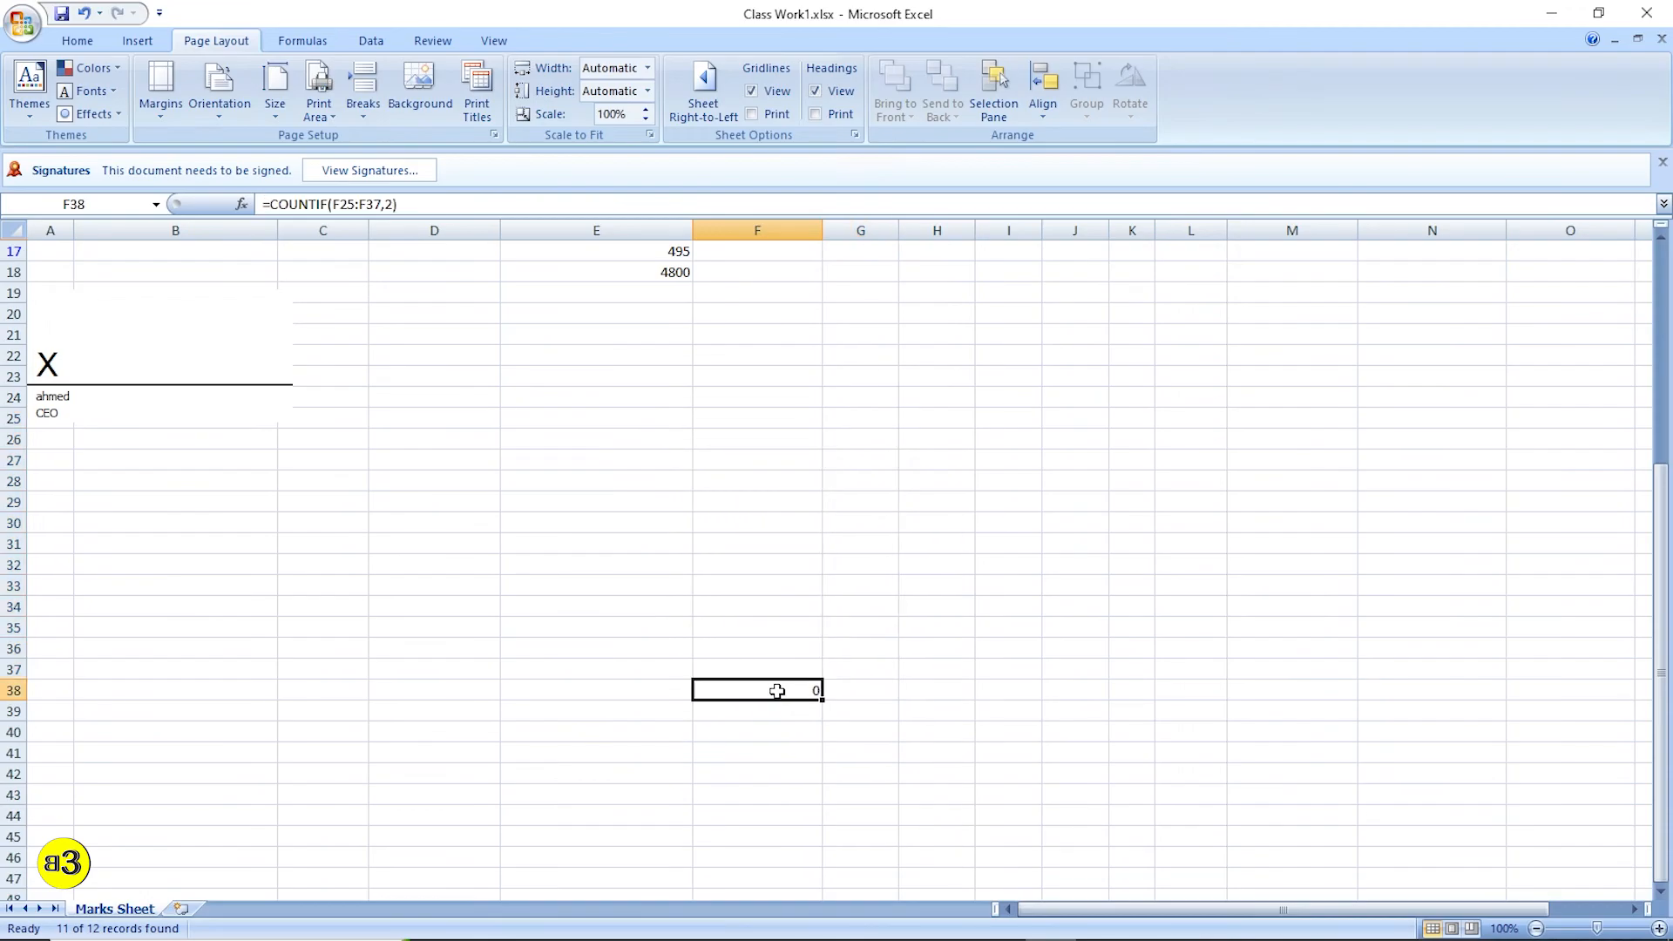
Step: Include the unchecked student in the Name column's filter to show every row of the marks table
scroll(778, 691, "up", 5)
scroll(776, 510, "down", 4)
scroll(731, 610, "up", 5)
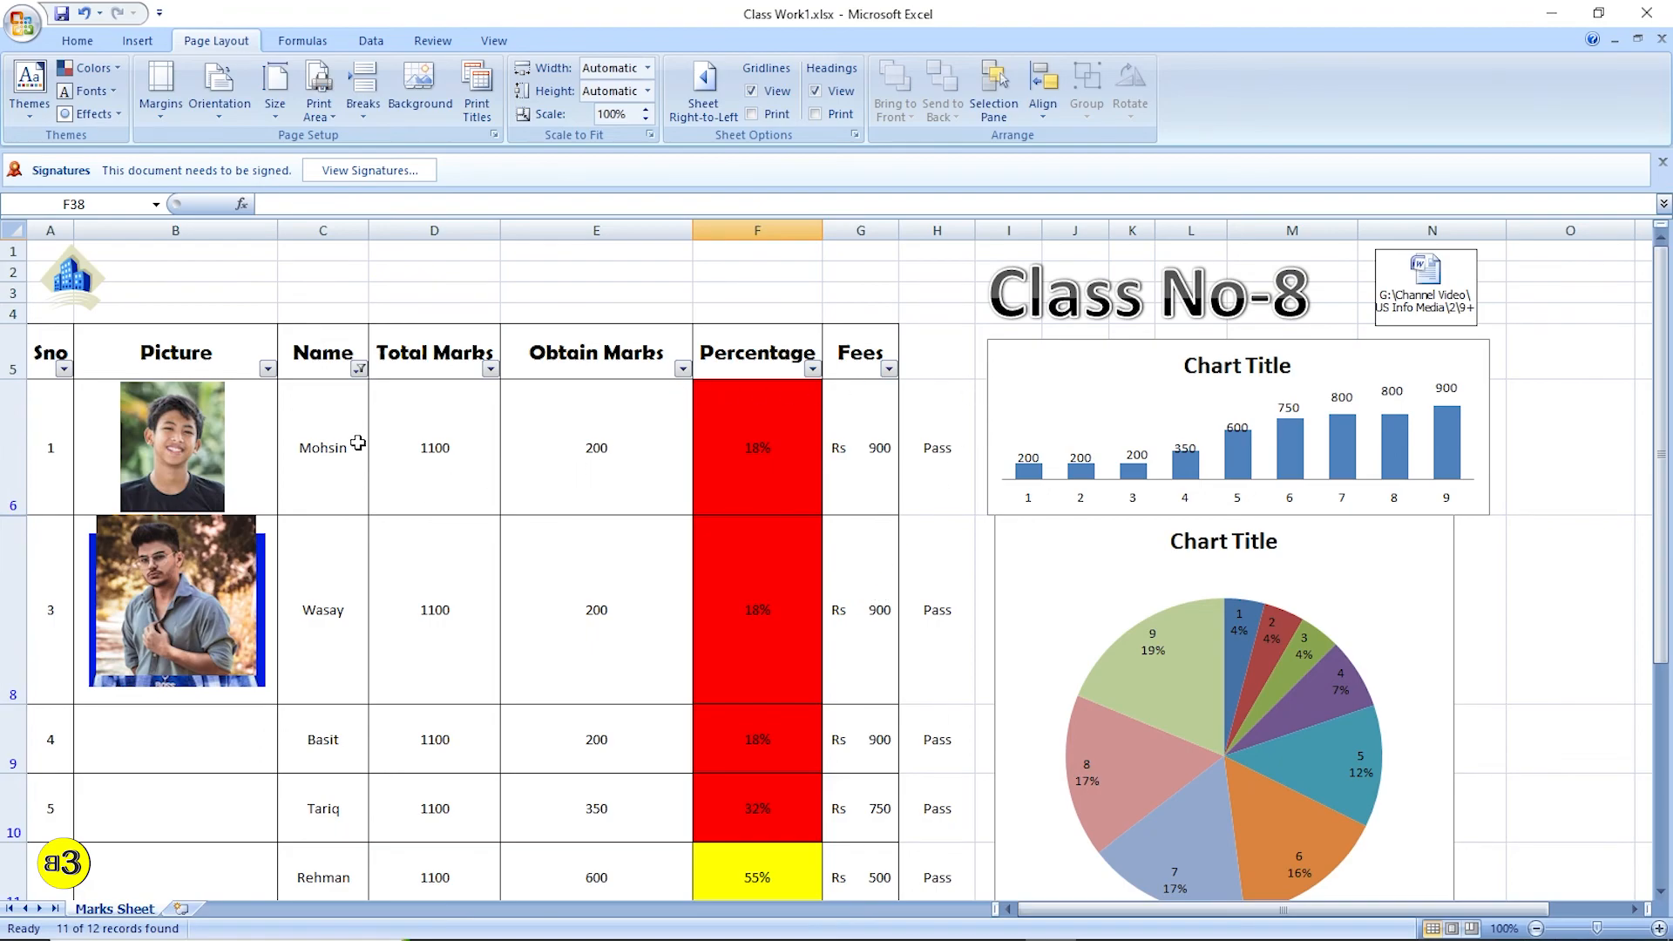
left_click(359, 370)
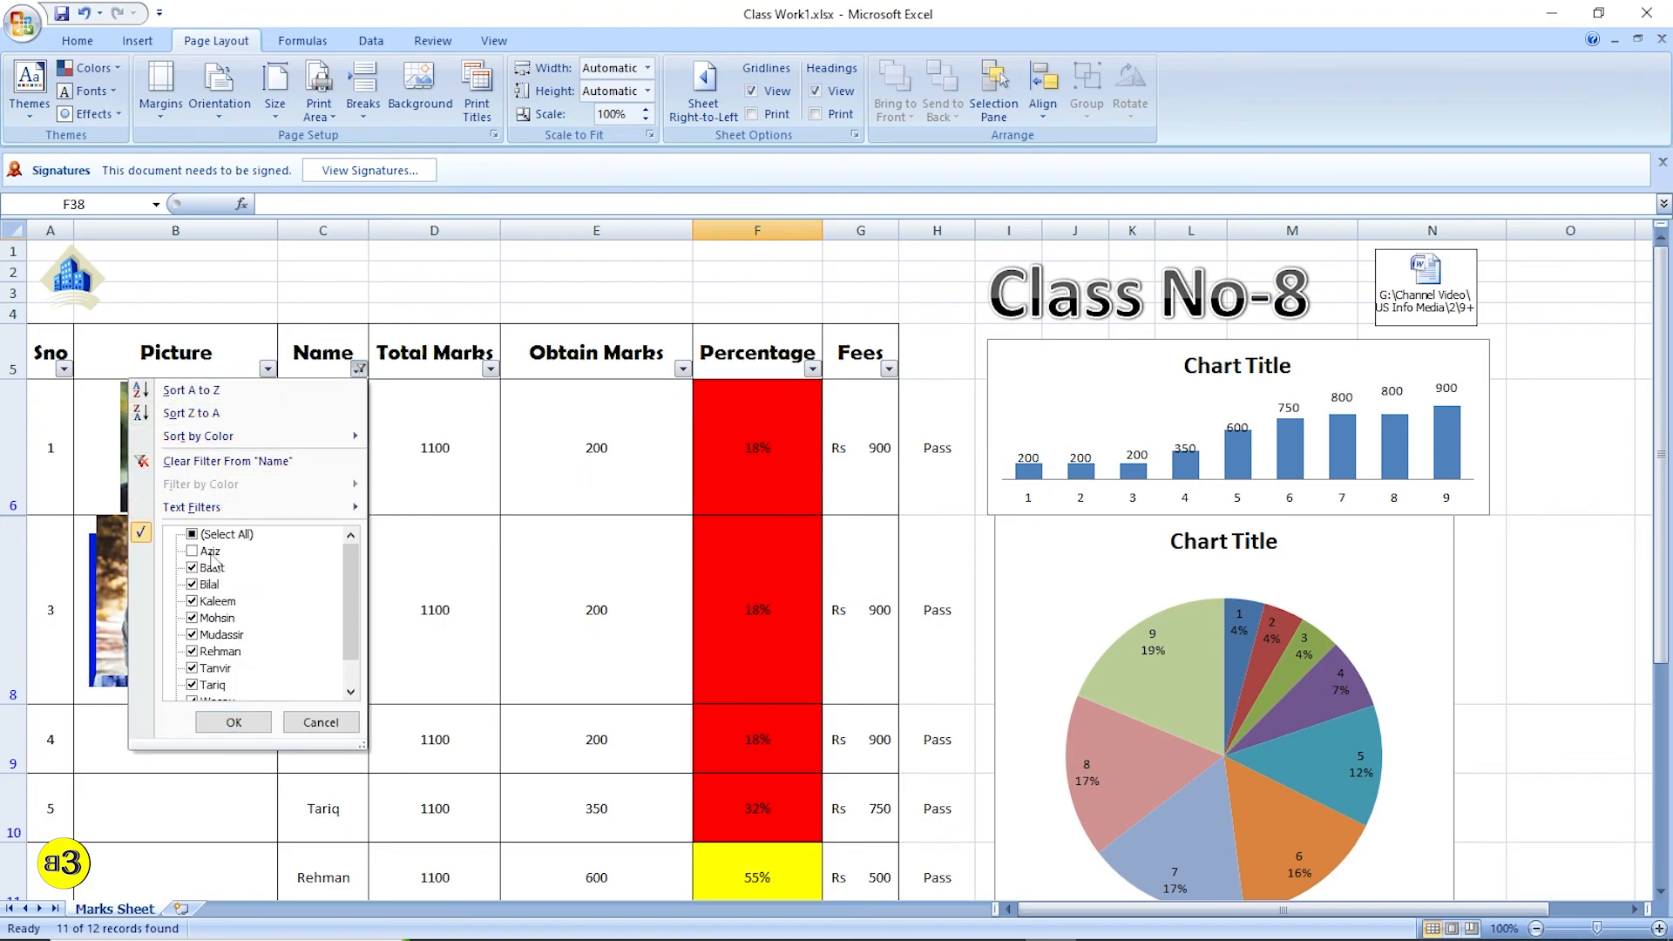
left_click(232, 721)
left_click(510, 579)
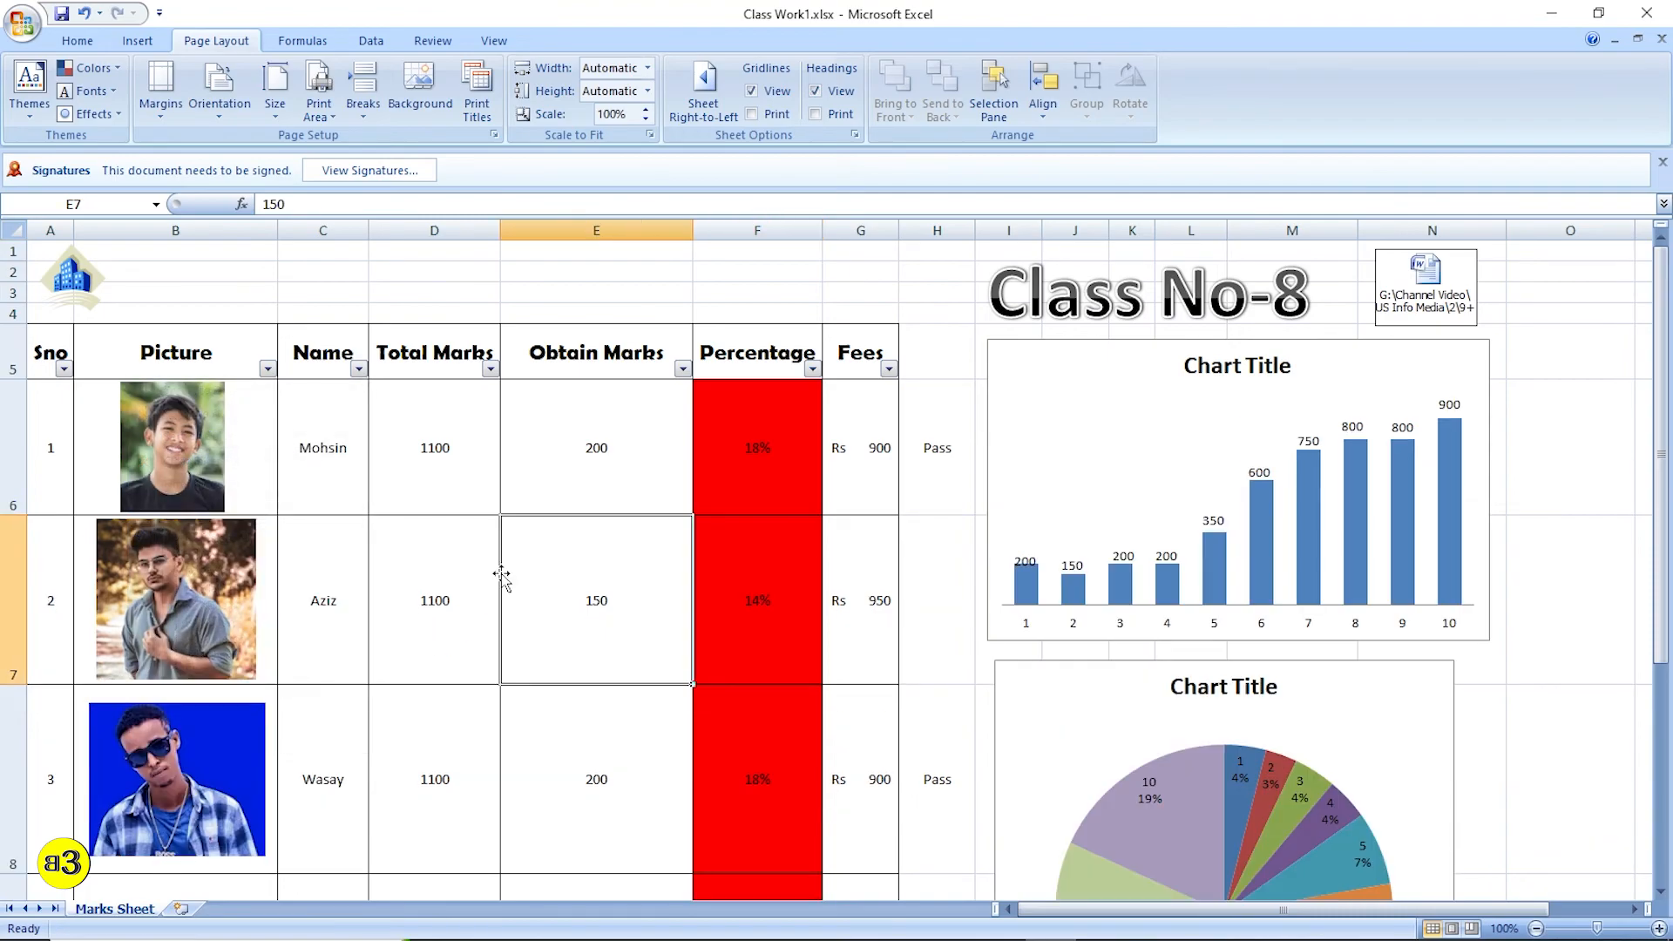
Step: Review the marks table's headers, first student row and Fees formula, and the summary formulas in E16:E18
left_click(322, 467)
left_click_drag(323, 467, 887, 484)
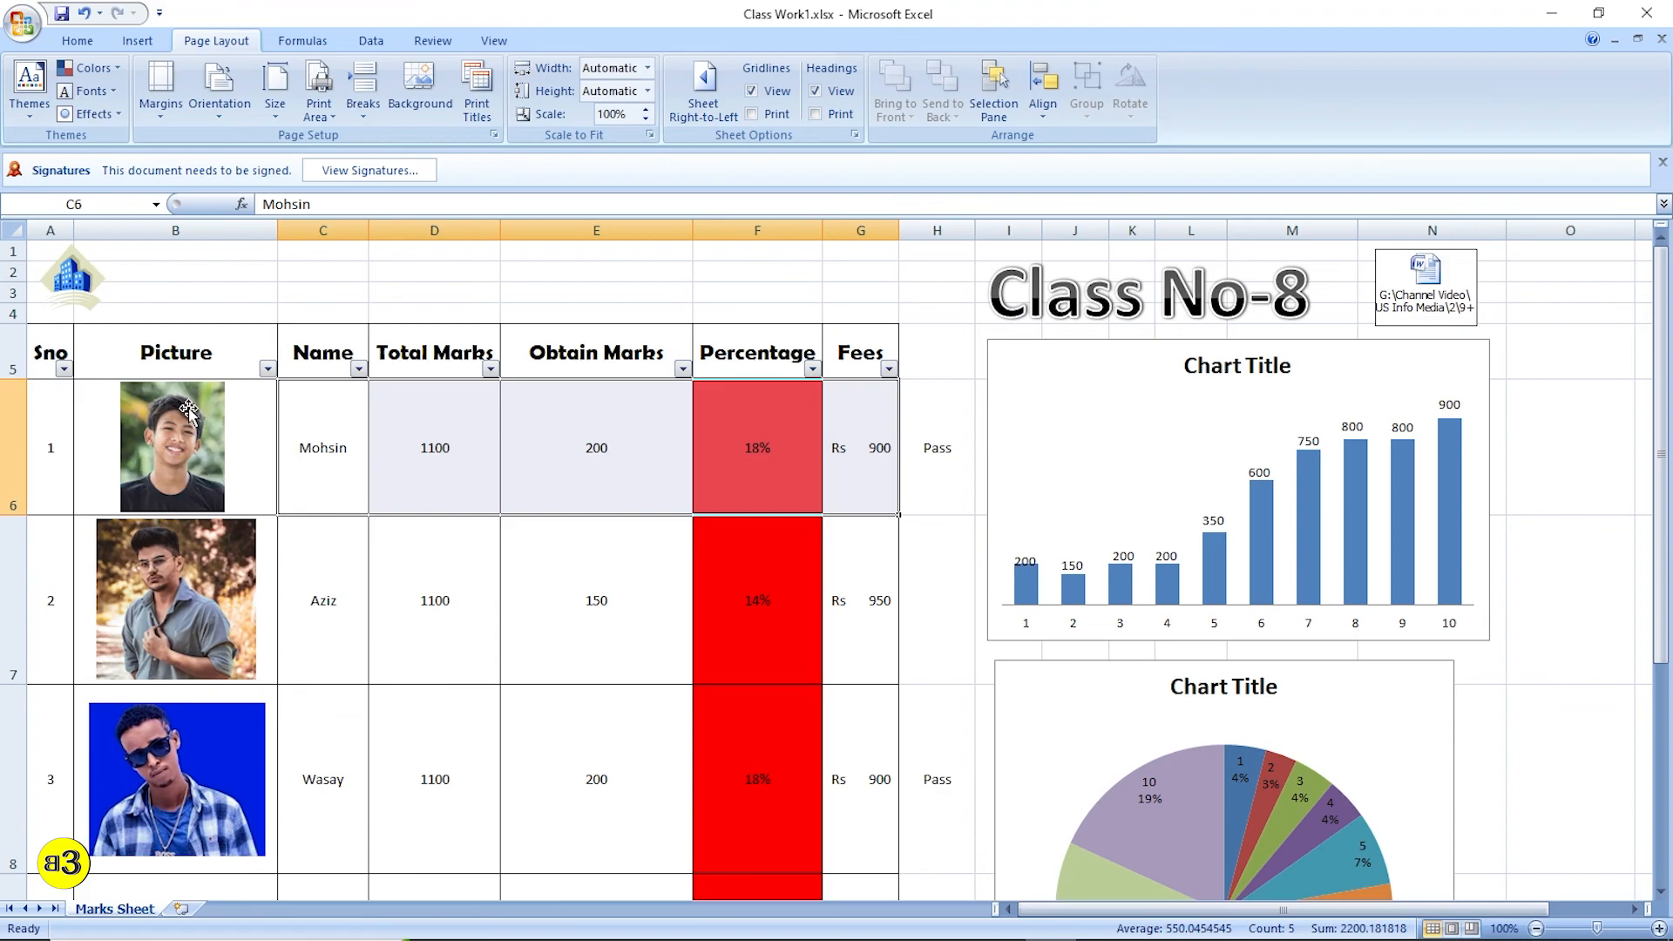
left_click_drag(43, 355, 852, 357)
left_click(872, 451)
scroll(771, 482, "down", 2)
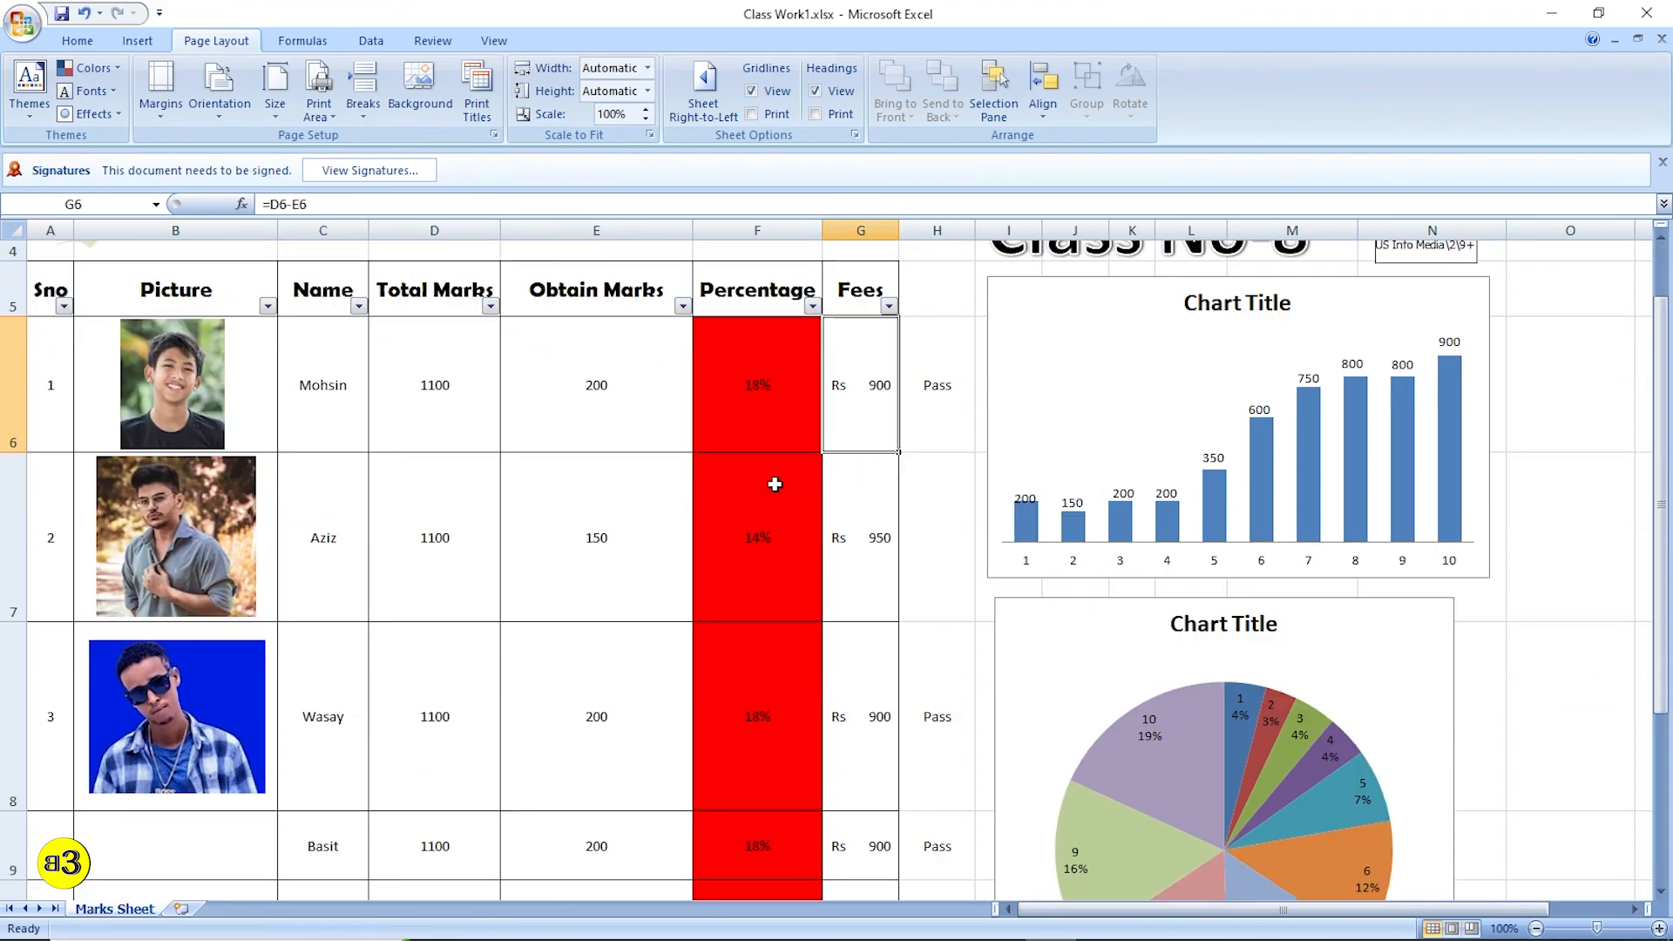
scroll(756, 484, "down", 1)
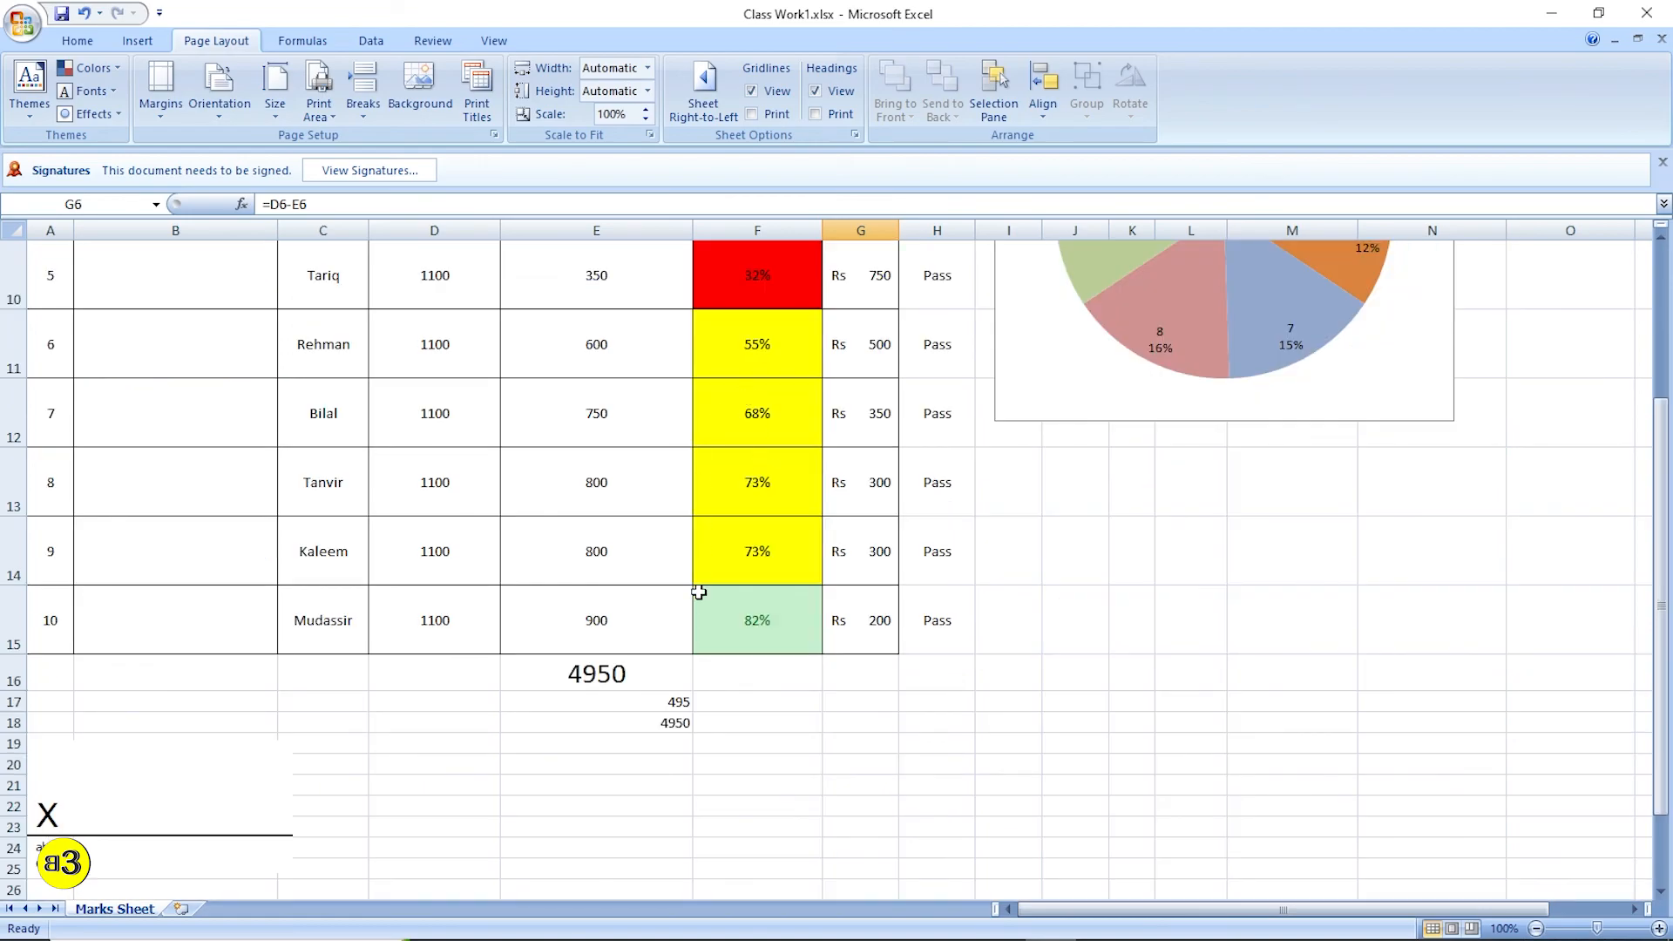
left_click_drag(607, 678, 609, 722)
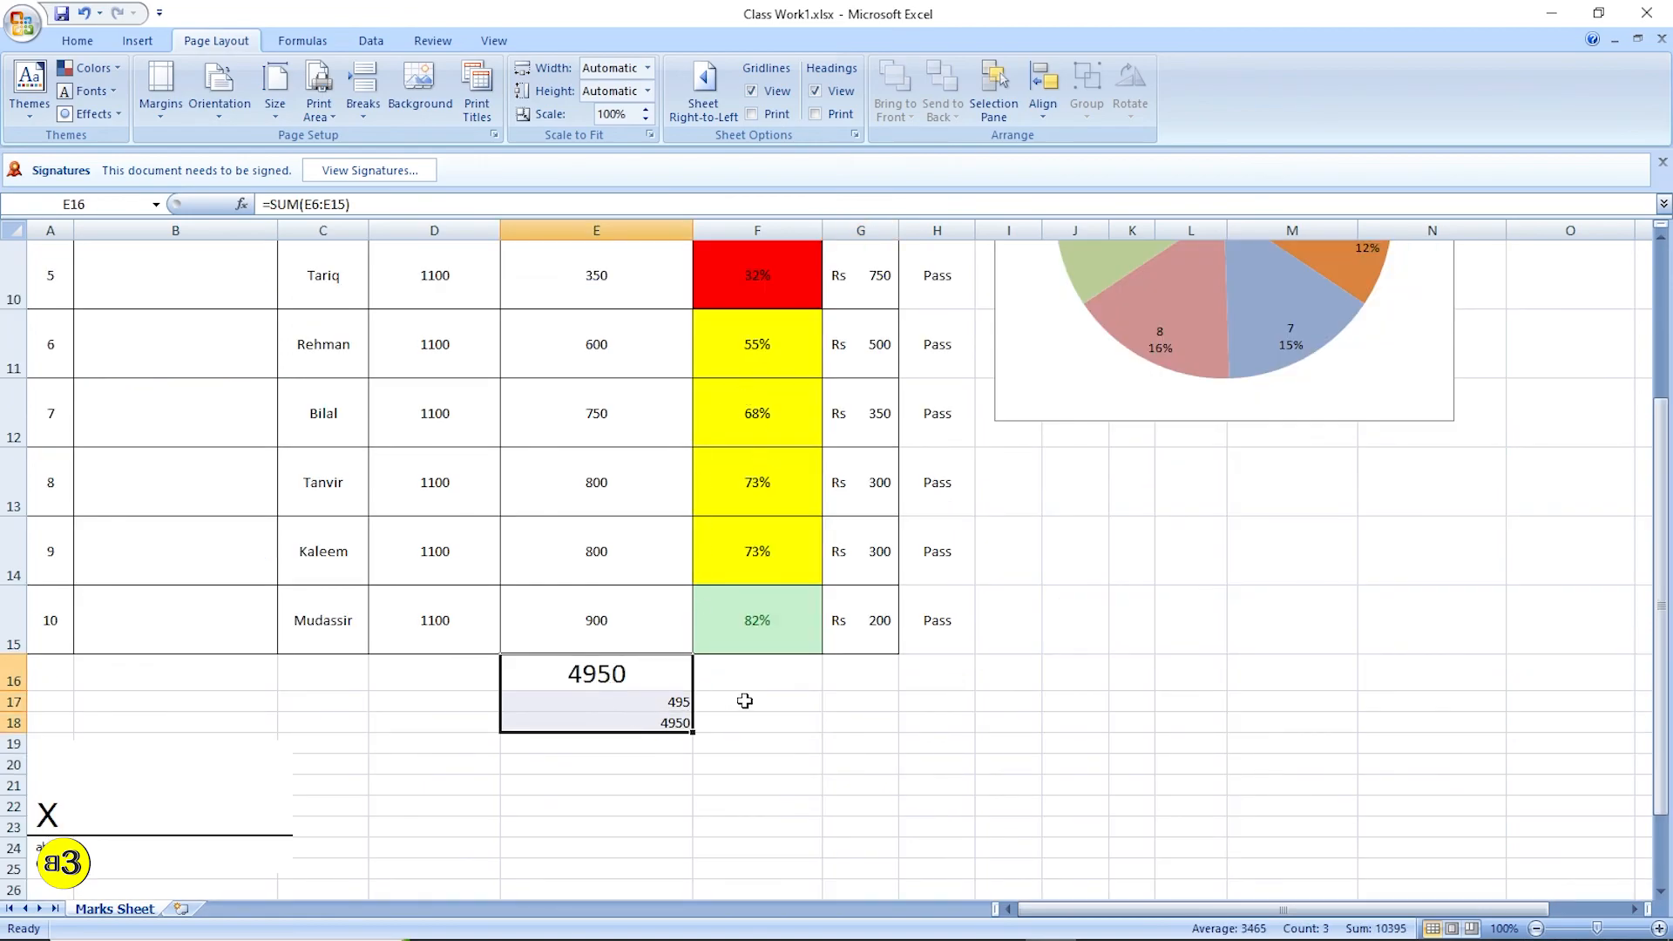
scroll(755, 680, "up", 3)
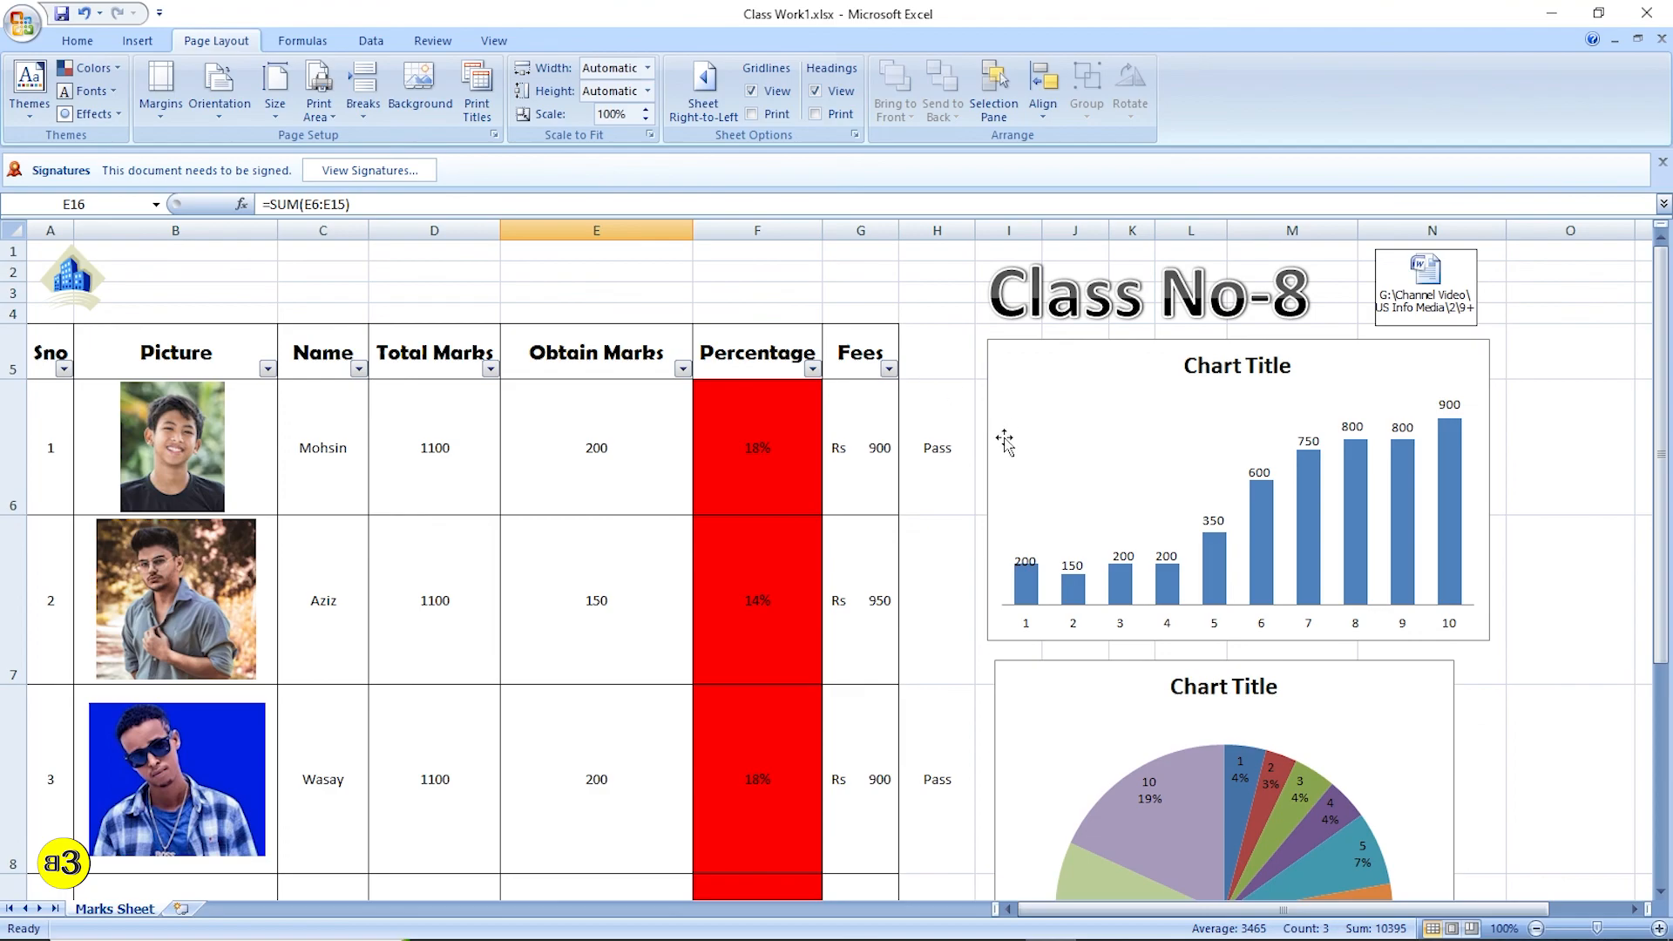
left_click_drag(58, 351, 885, 472)
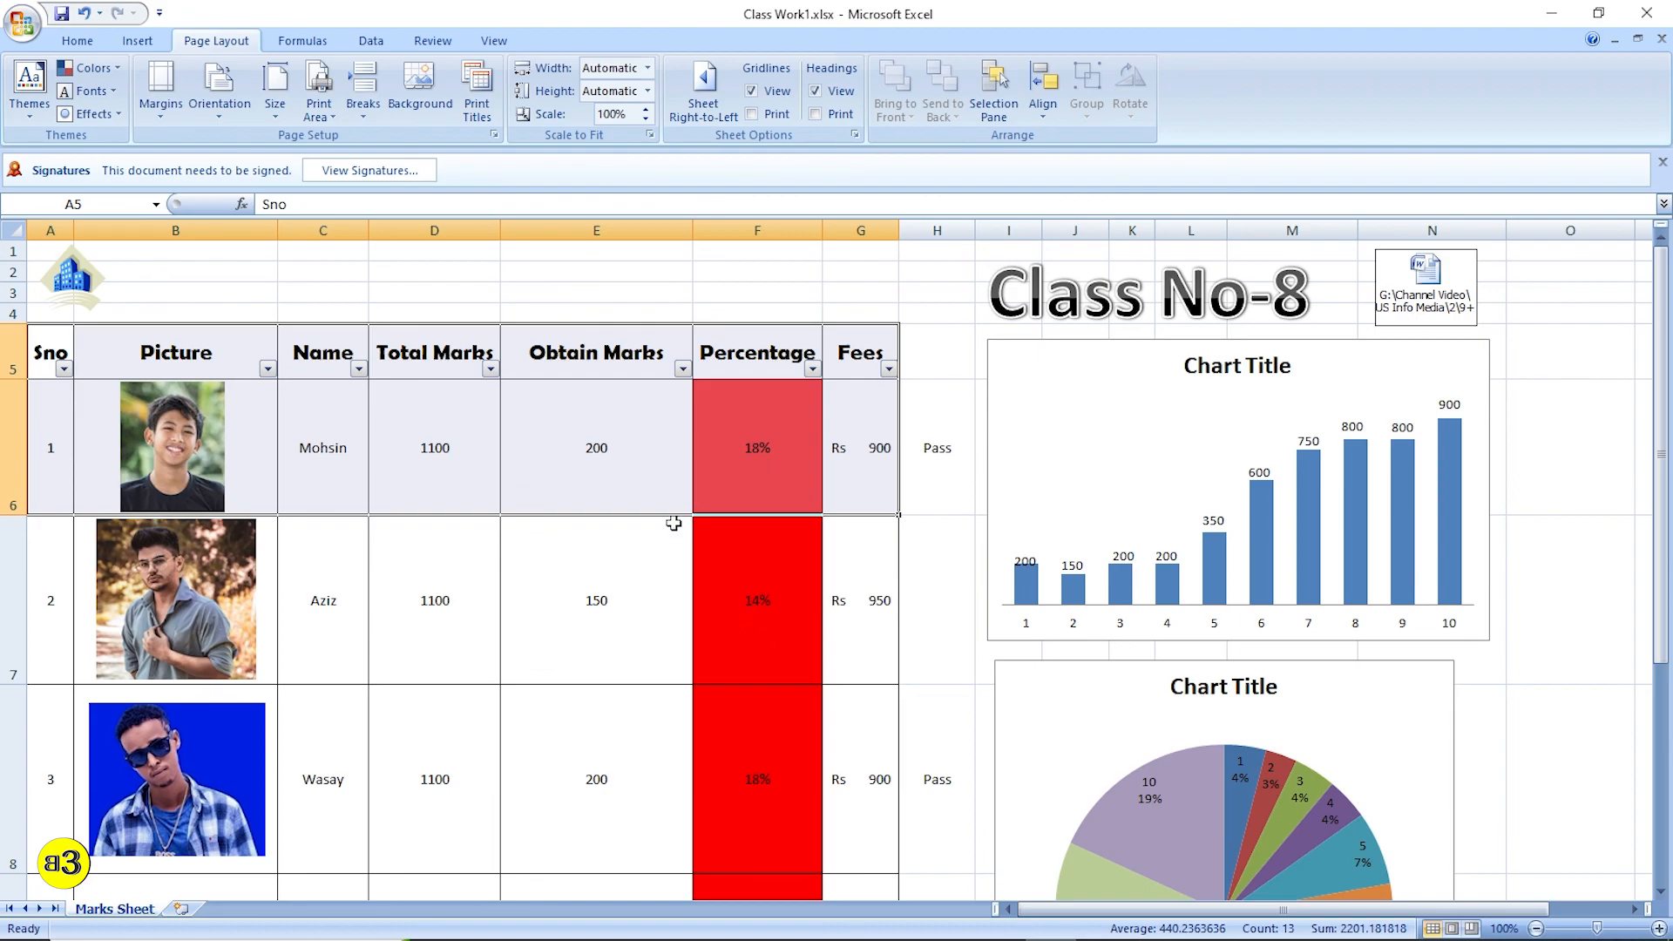
scroll(686, 528, "down", 3)
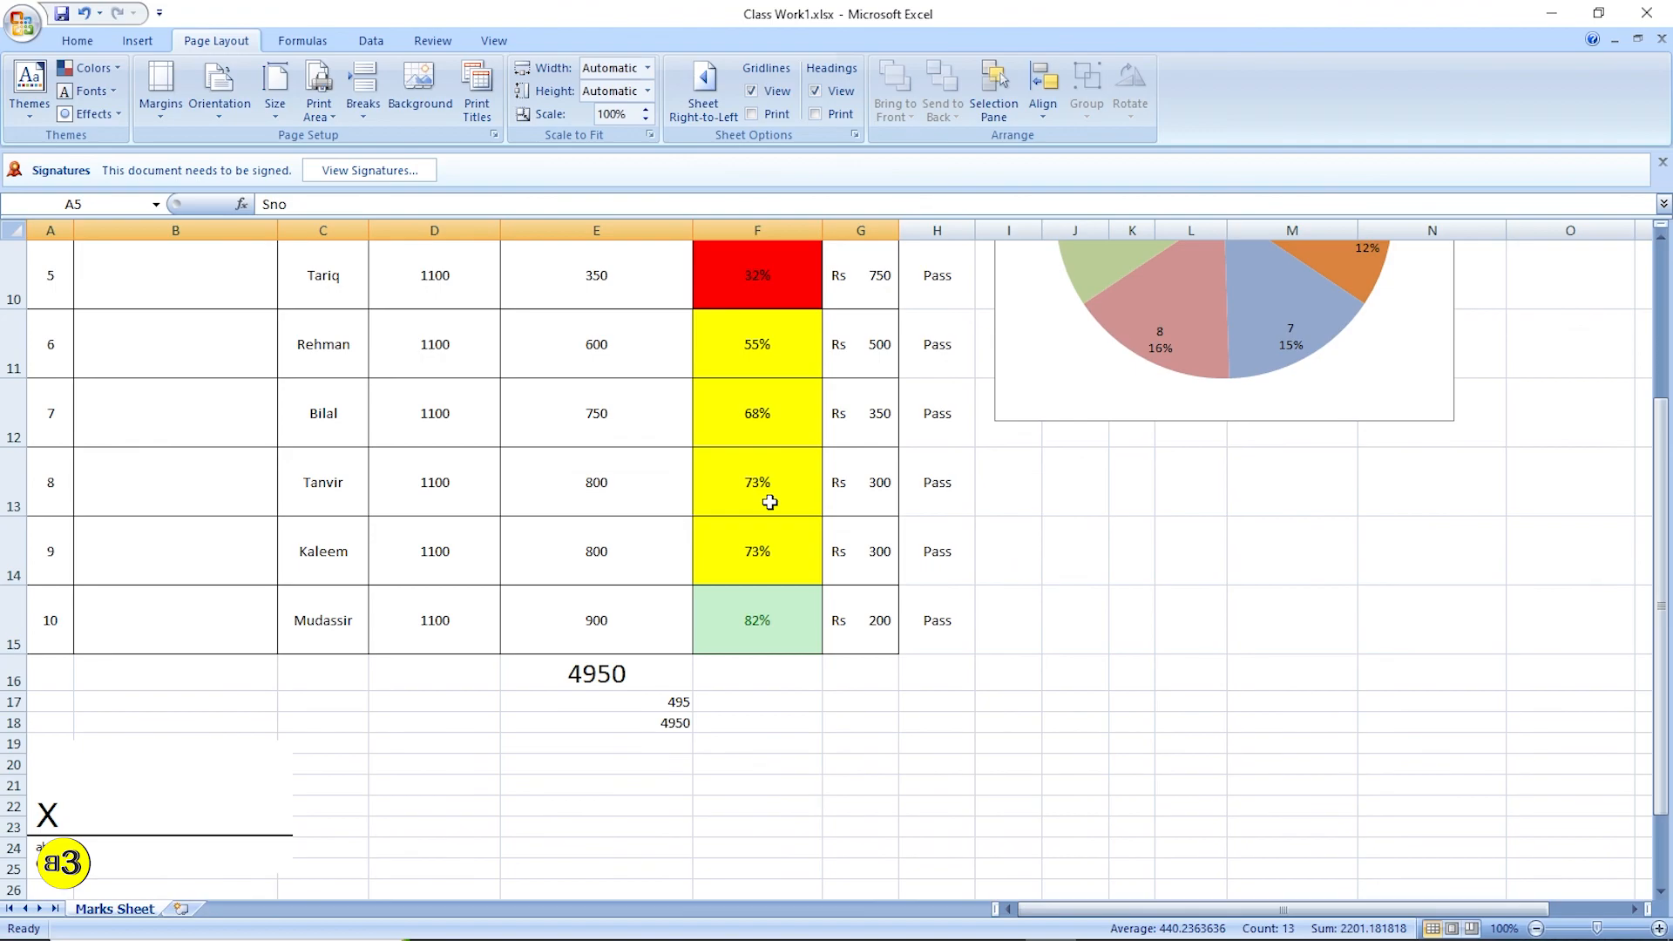